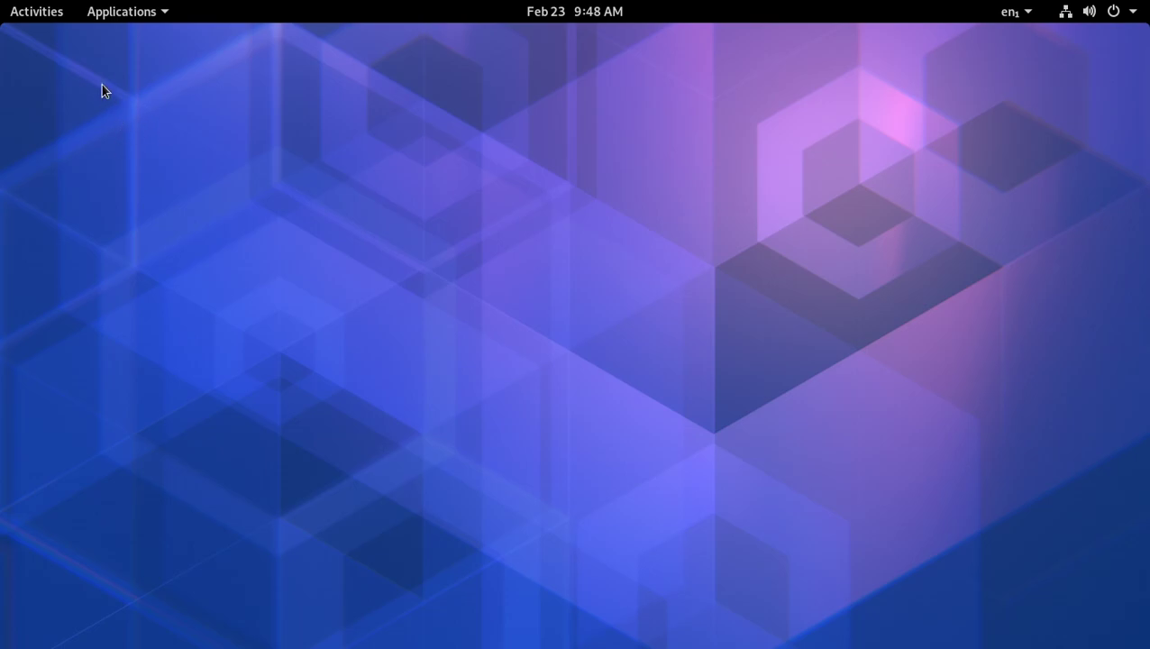
- Switch to the Oracle VM VirtualBox Manager window and reposition it on the desktop
left_click(42, 13)
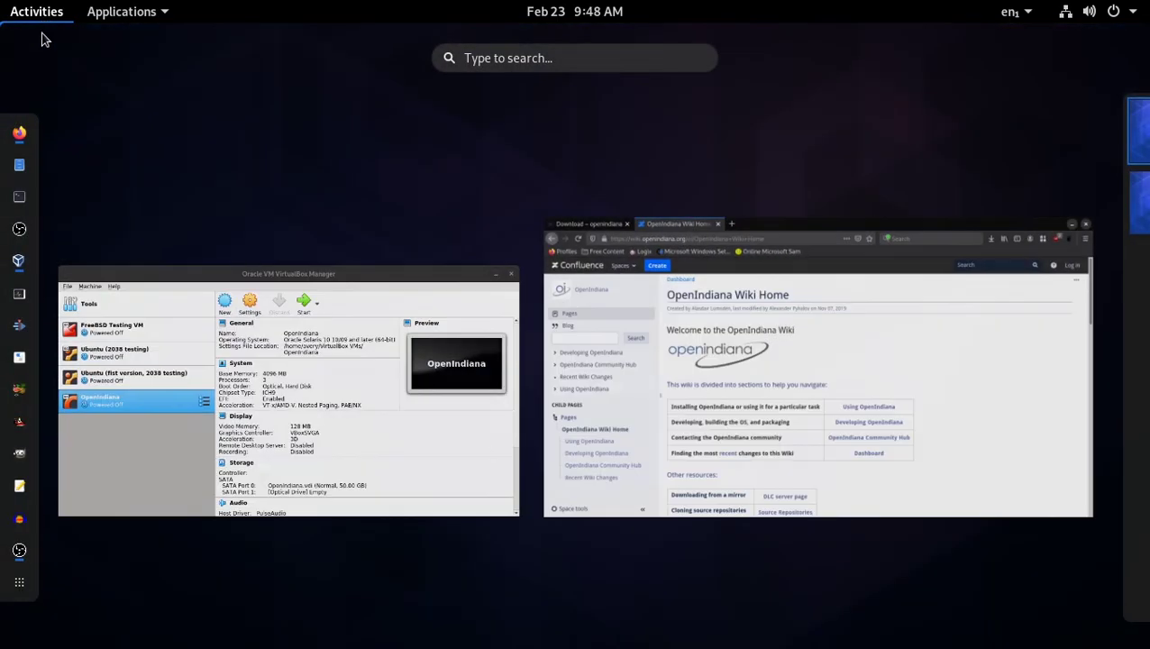
left_click(284, 307)
left_click_drag(506, 136, 545, 151)
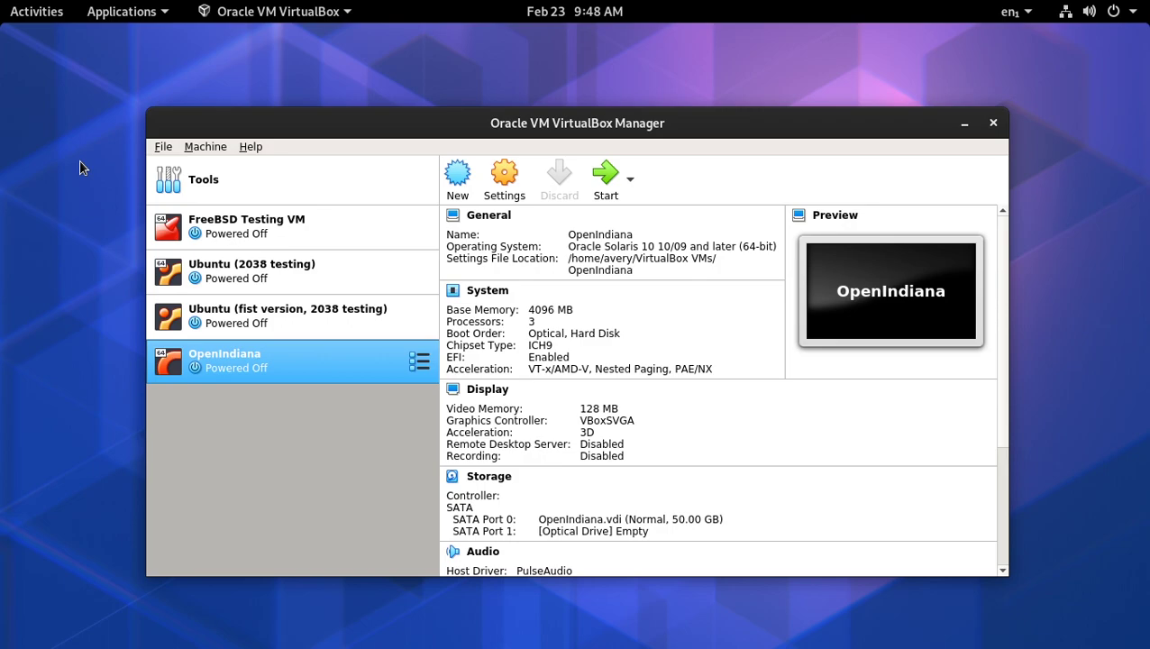
left_click(163, 147)
left_click(458, 144)
left_click_drag(557, 113, 546, 85)
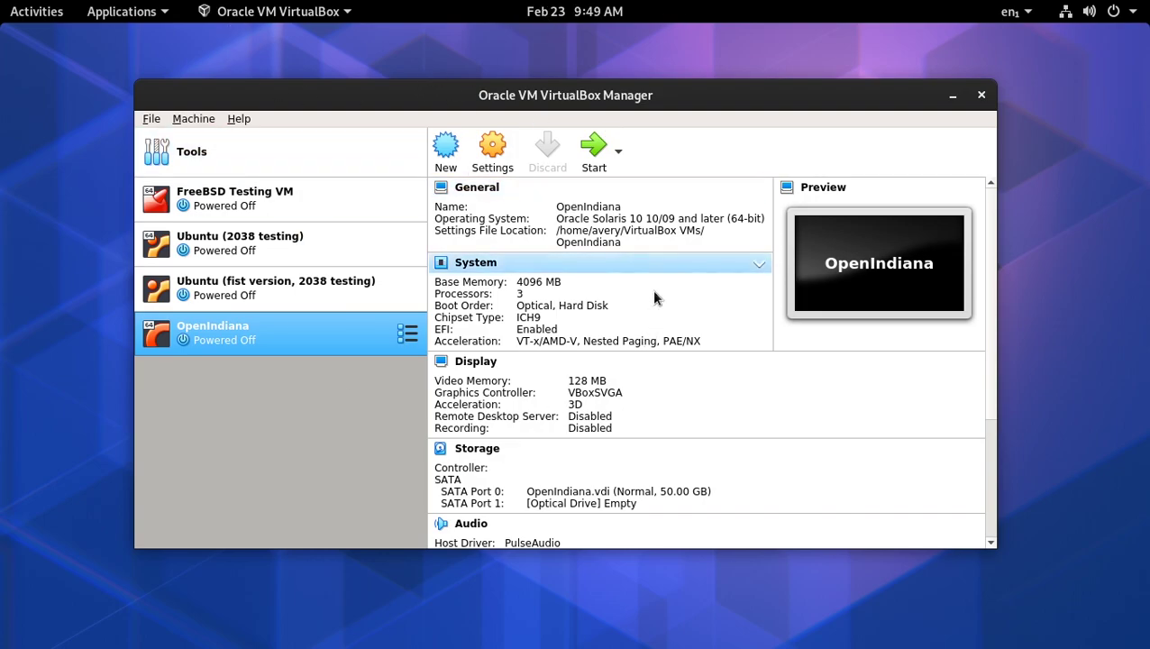
mouse_move(527, 101)
left_mouse_down()
mouse_move(562, 131)
mouse_move(531, 122)
left_mouse_up()
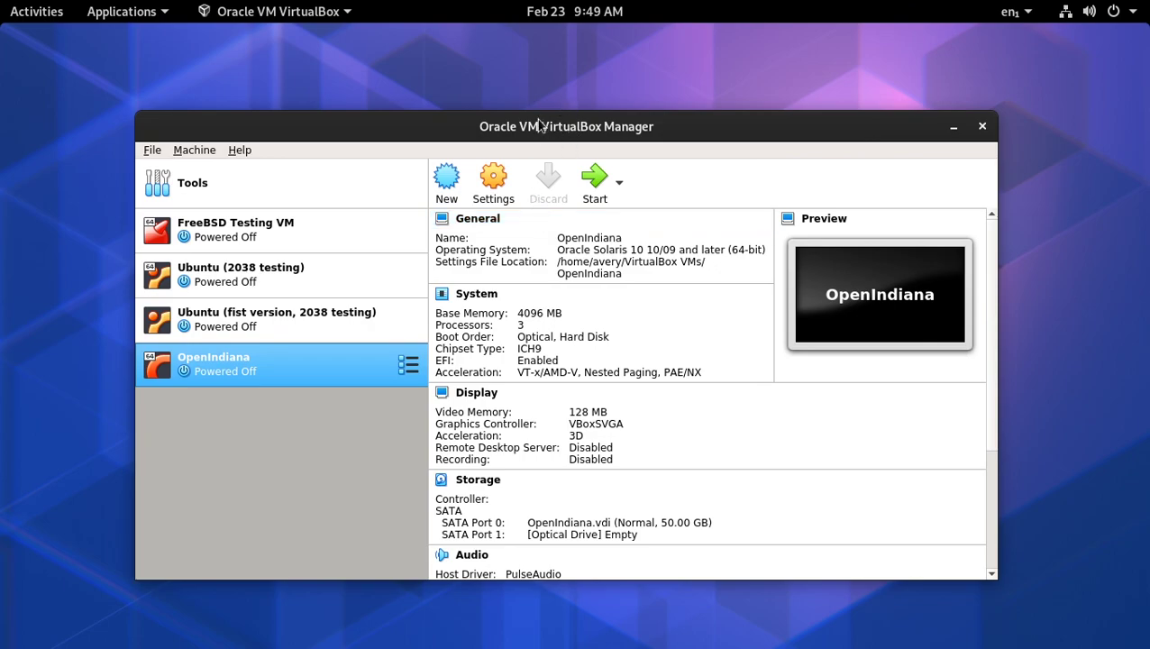
left_click_drag(538, 129, 550, 116)
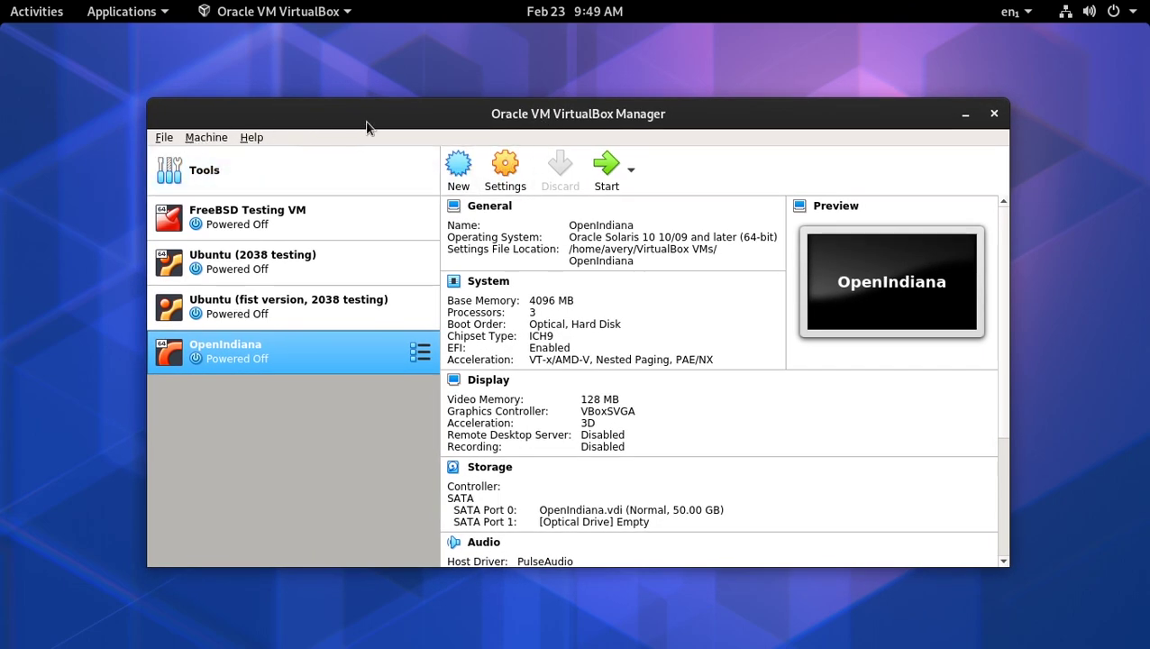
left_click_drag(577, 118, 527, 92)
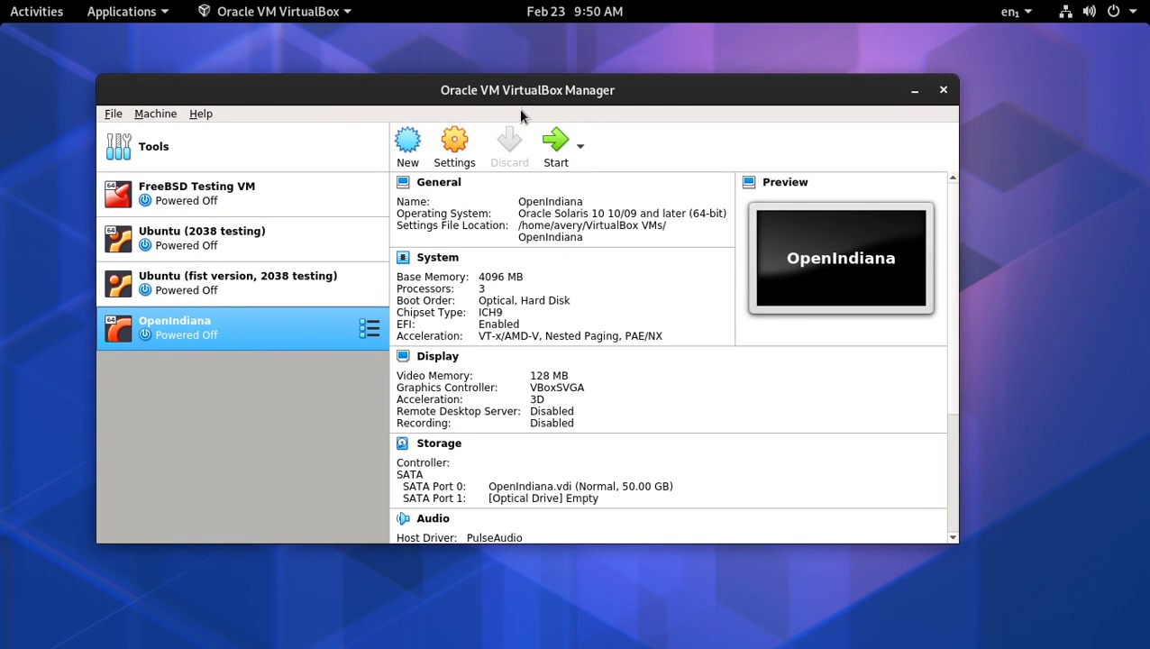
left_click_drag(533, 94, 565, 121)
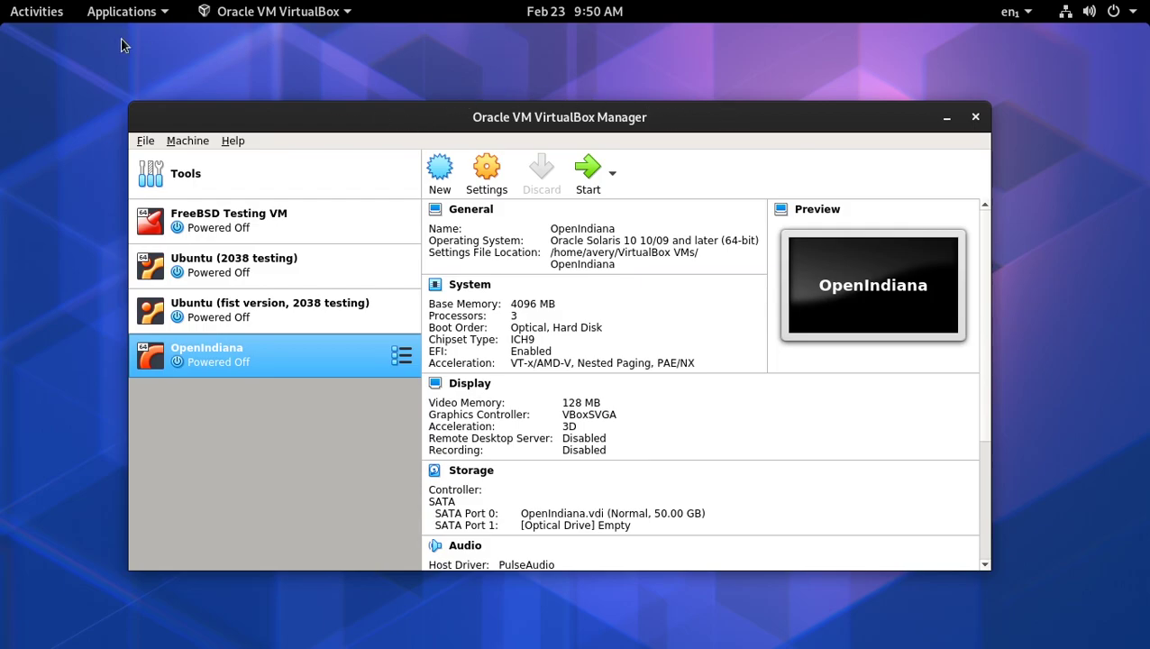
- Switch to Firefox and look over the OpenIndiana download page up to its beginning
left_click(36, 11)
left_click(576, 270)
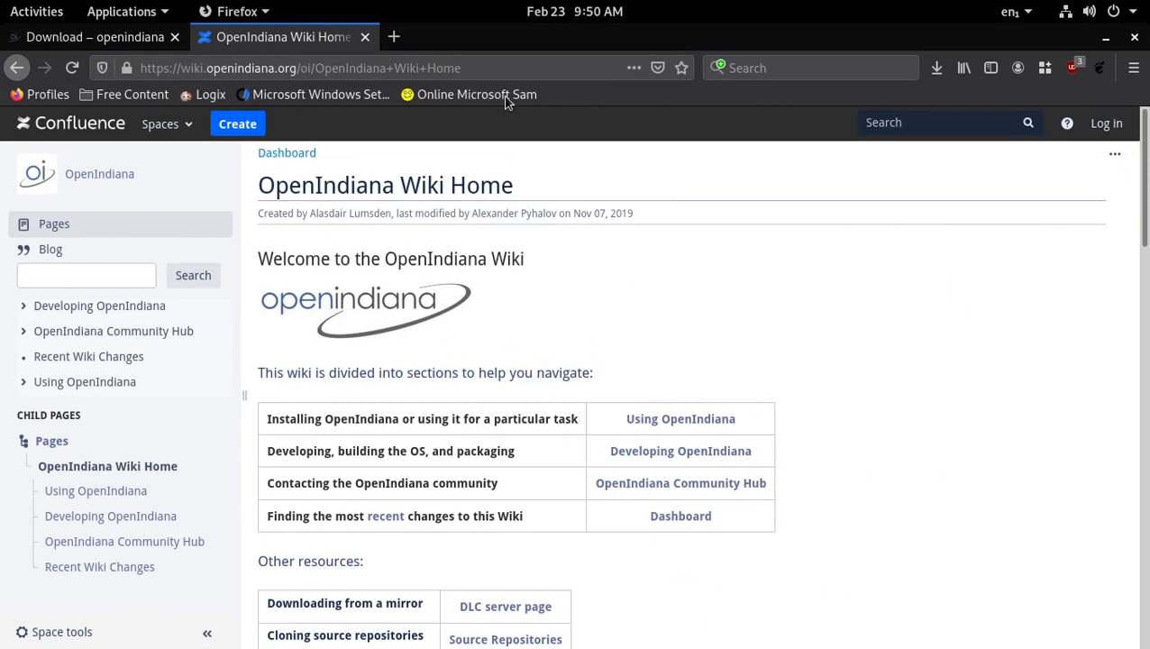
left_click(77, 37)
scroll(559, 239, "up", 3)
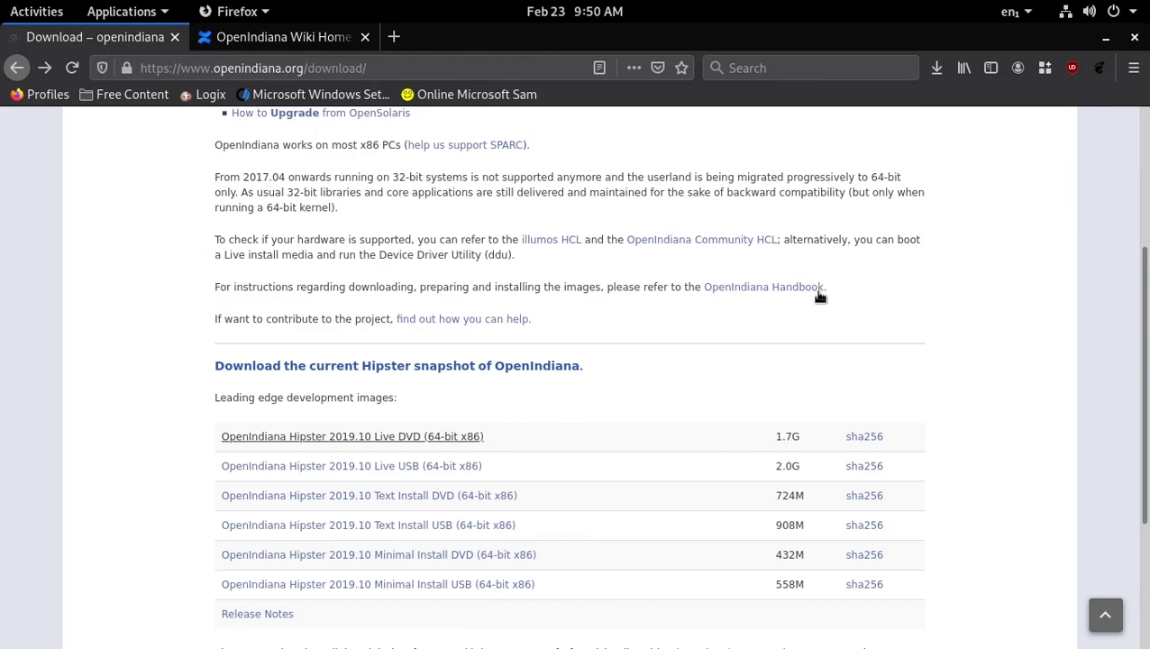
scroll(1147, 364, "up", 5)
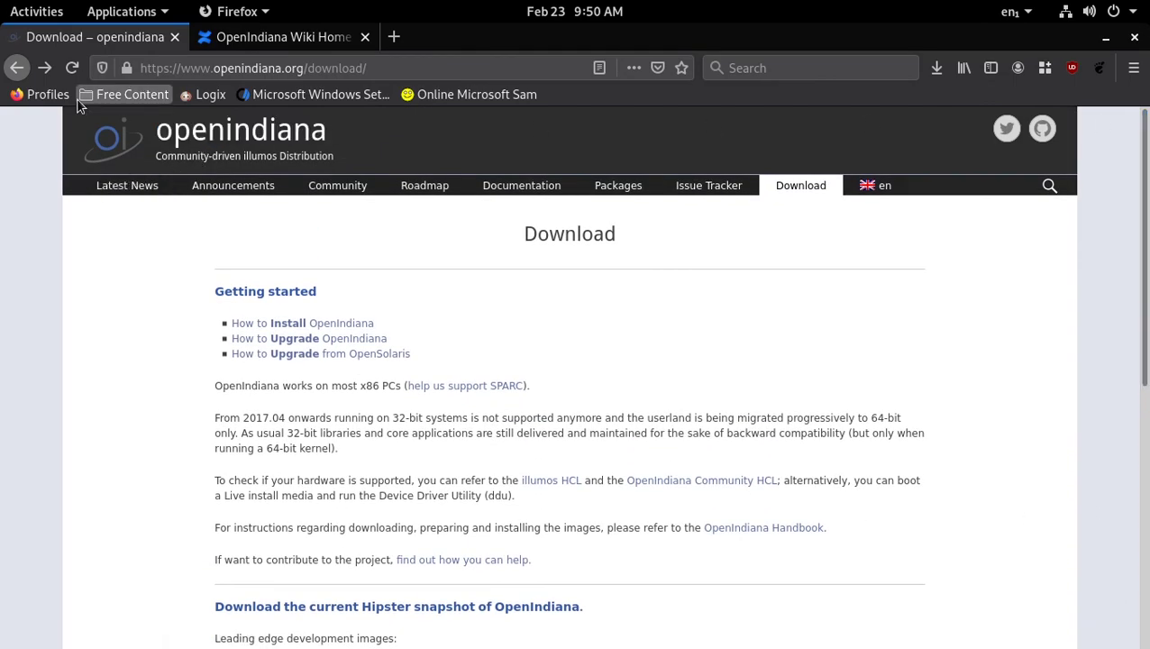
- Browse the OpenIndiana home page and open its "What is illumos?" page
left_click(275, 136)
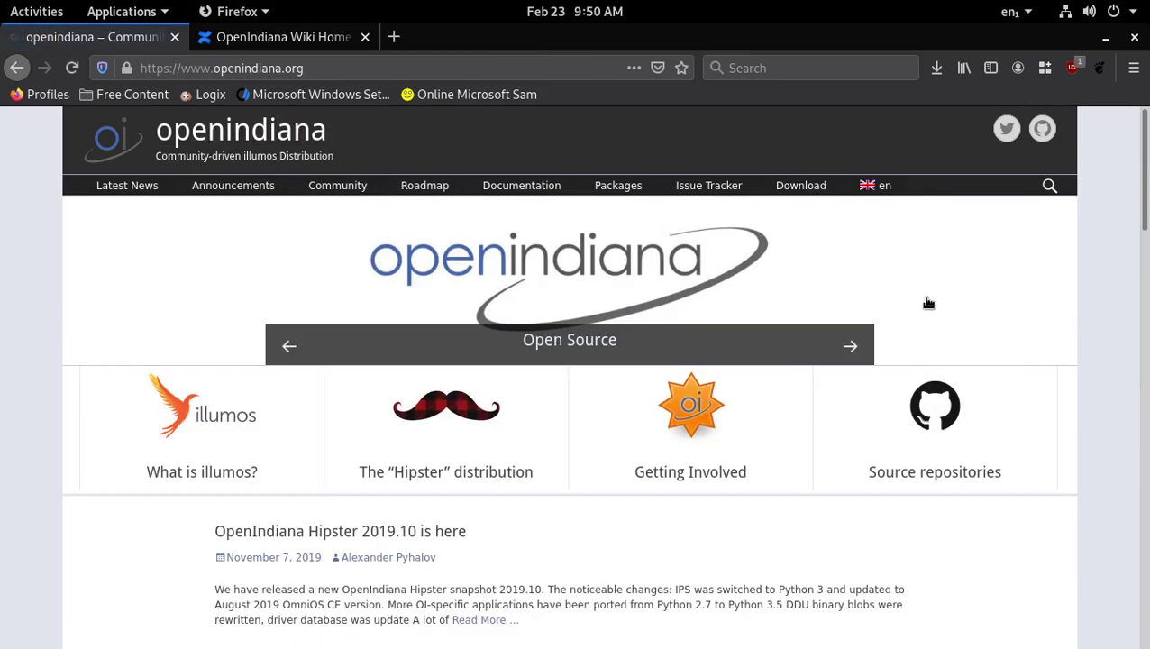
scroll(1137, 235, "down", 3)
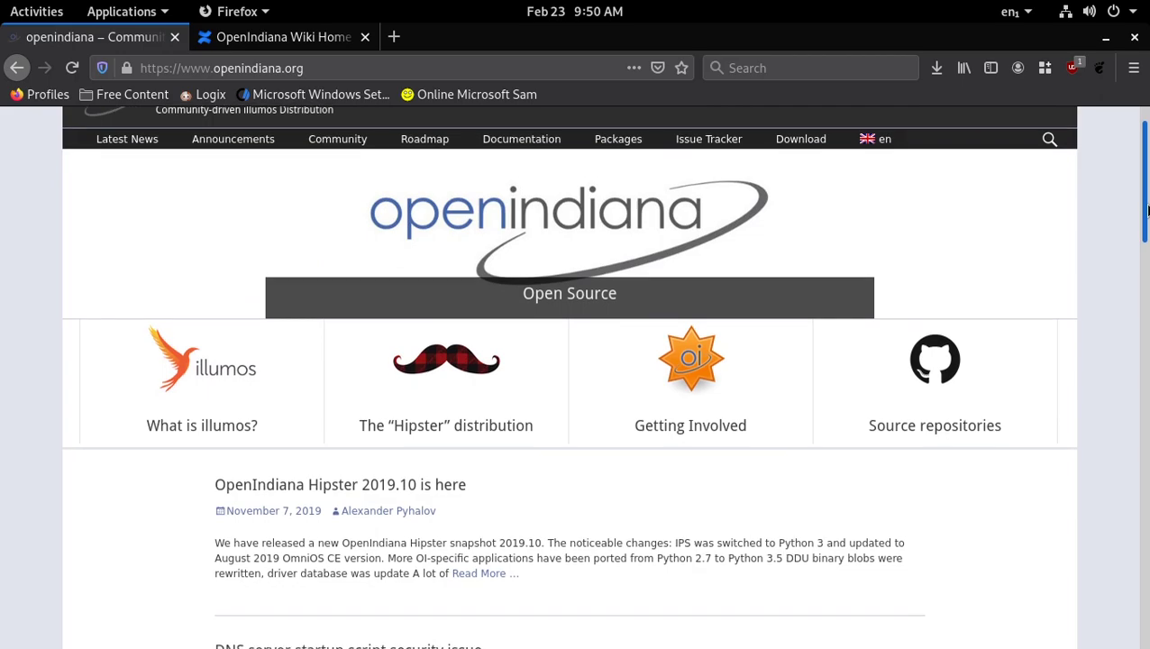
left_click_drag(1137, 234, 1131, 194)
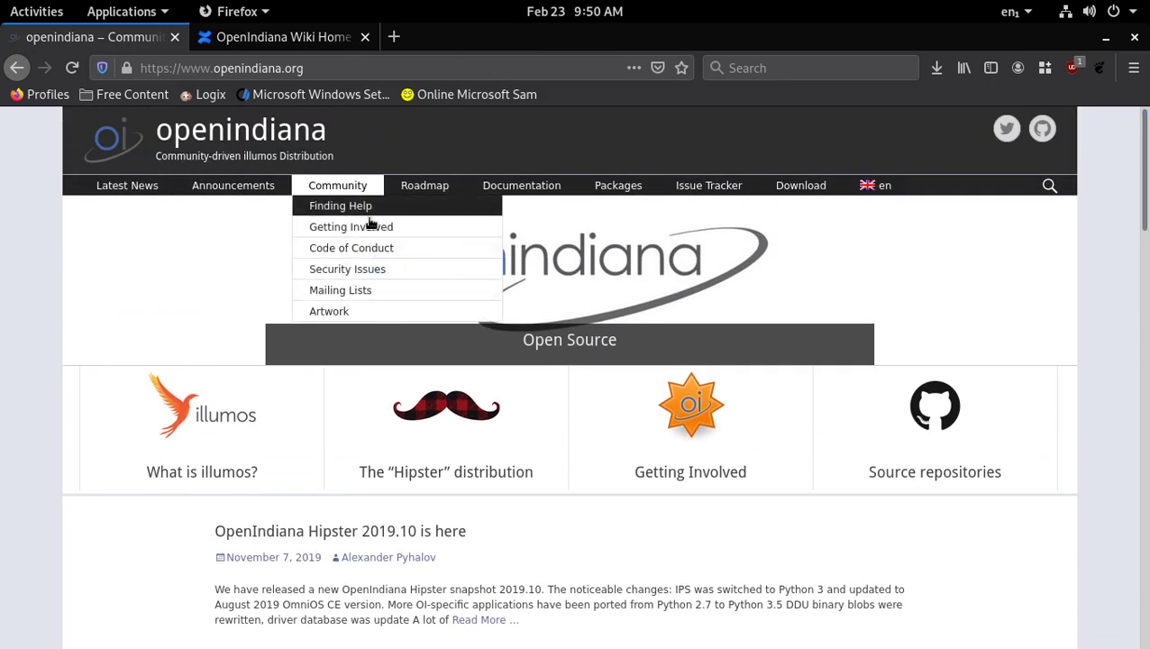
scroll(854, 414, "down", 5)
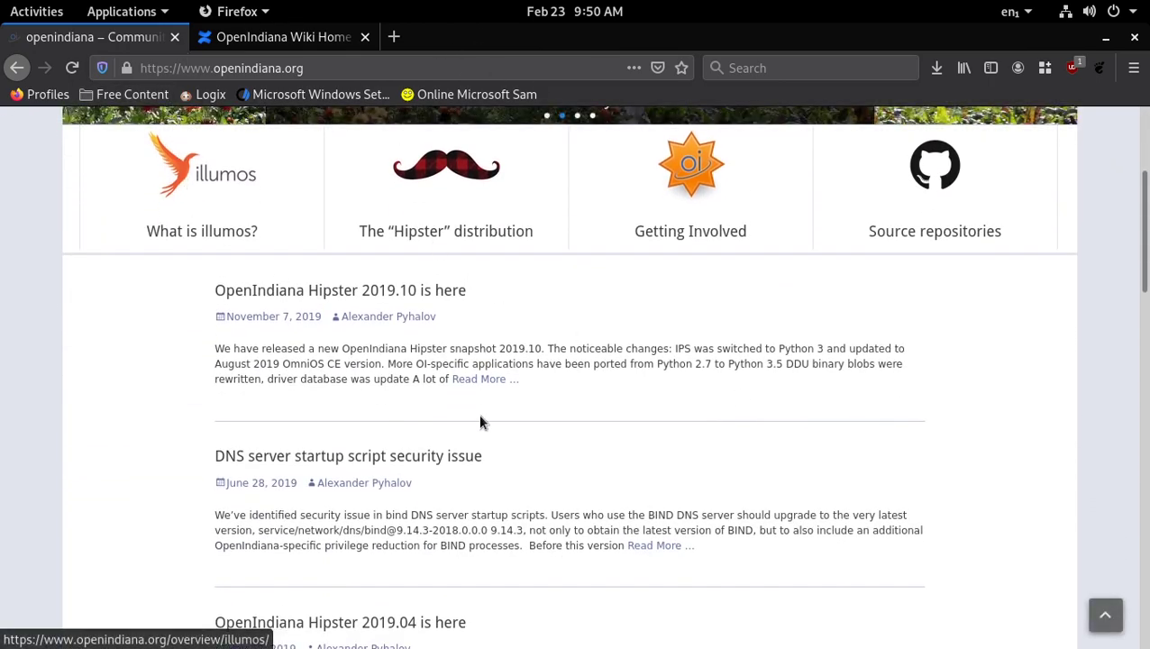
left_click(218, 184)
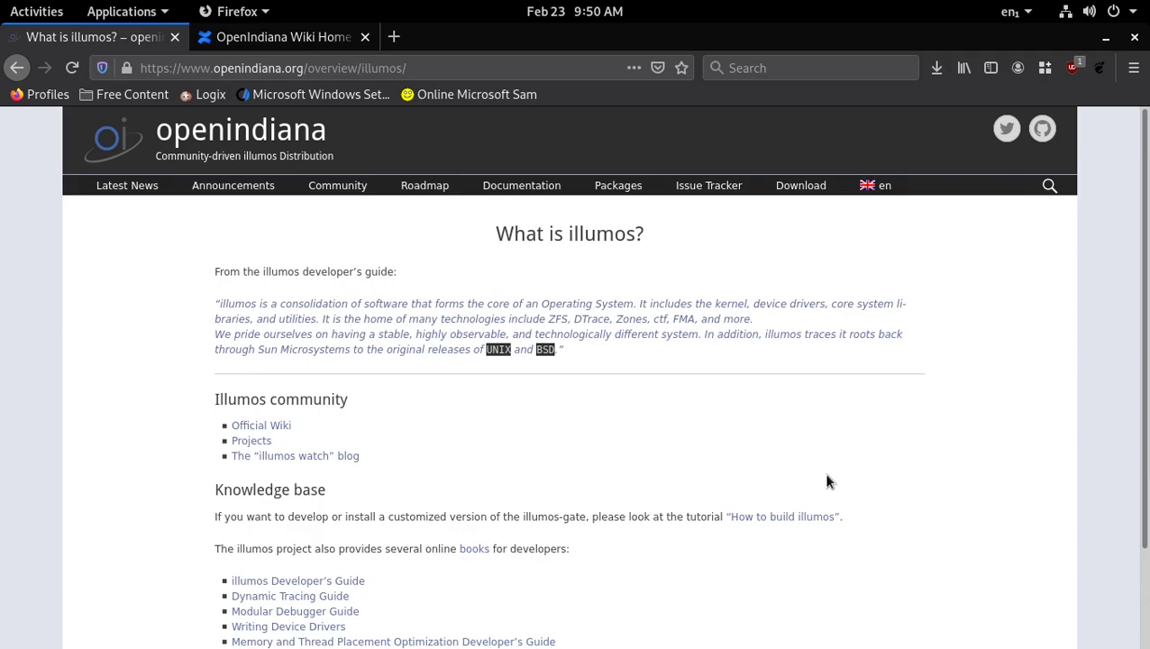
- Search Wikipedia for "open solaris" in a new browser tab
left_click(392, 37)
type("open ")
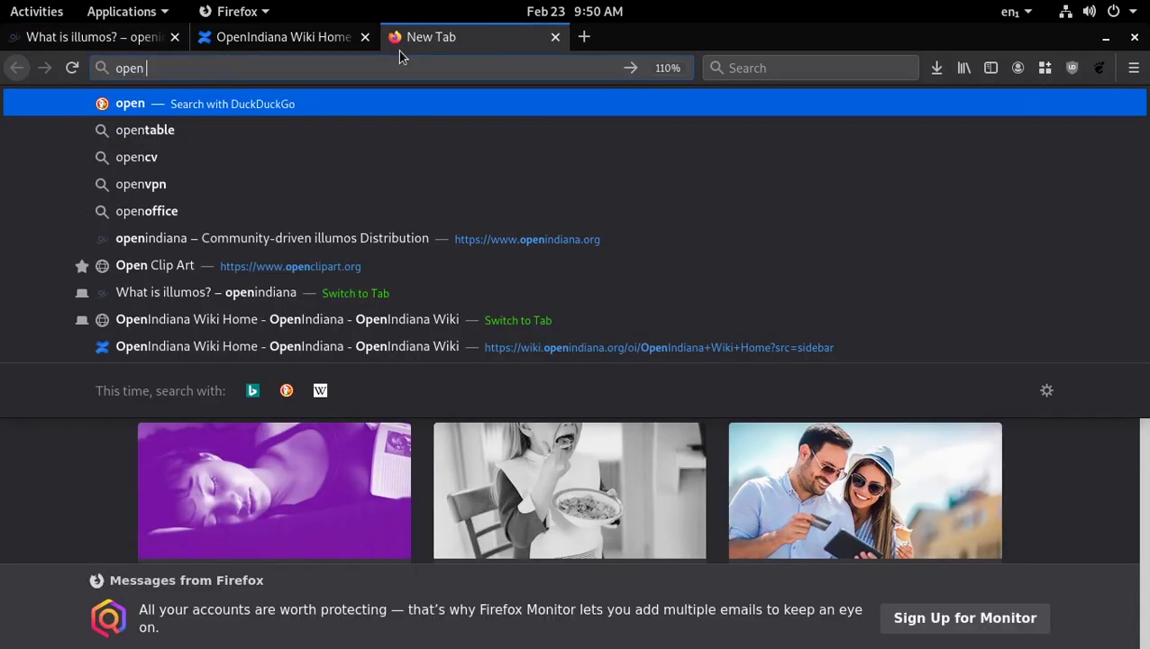
type("solaris")
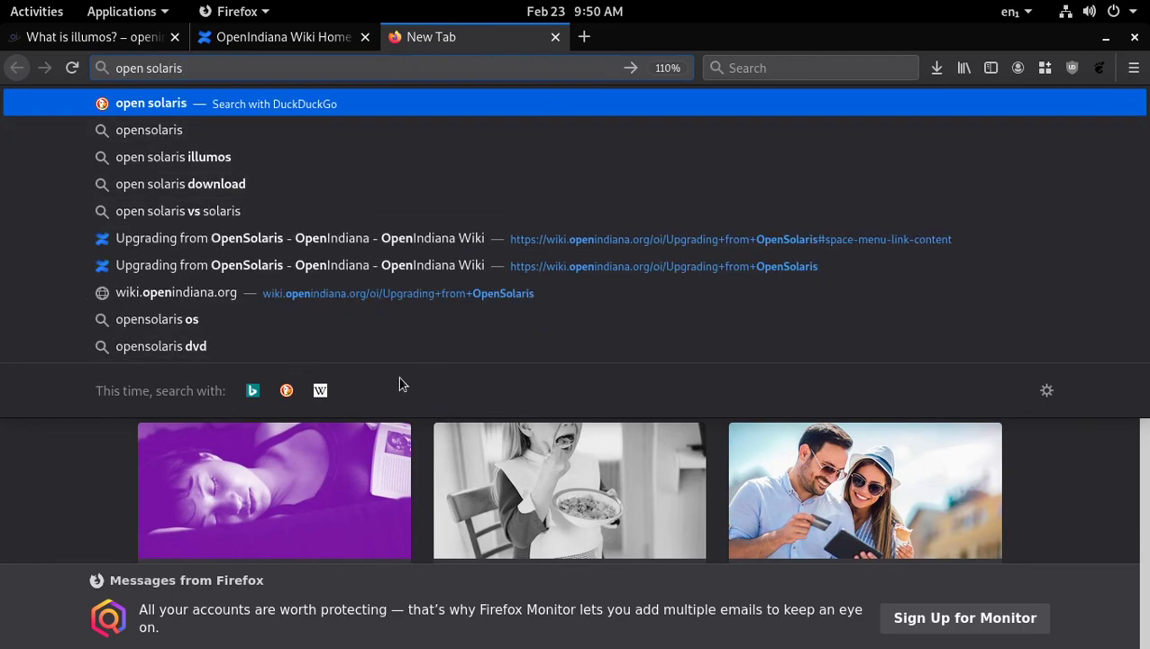
left_click(322, 391)
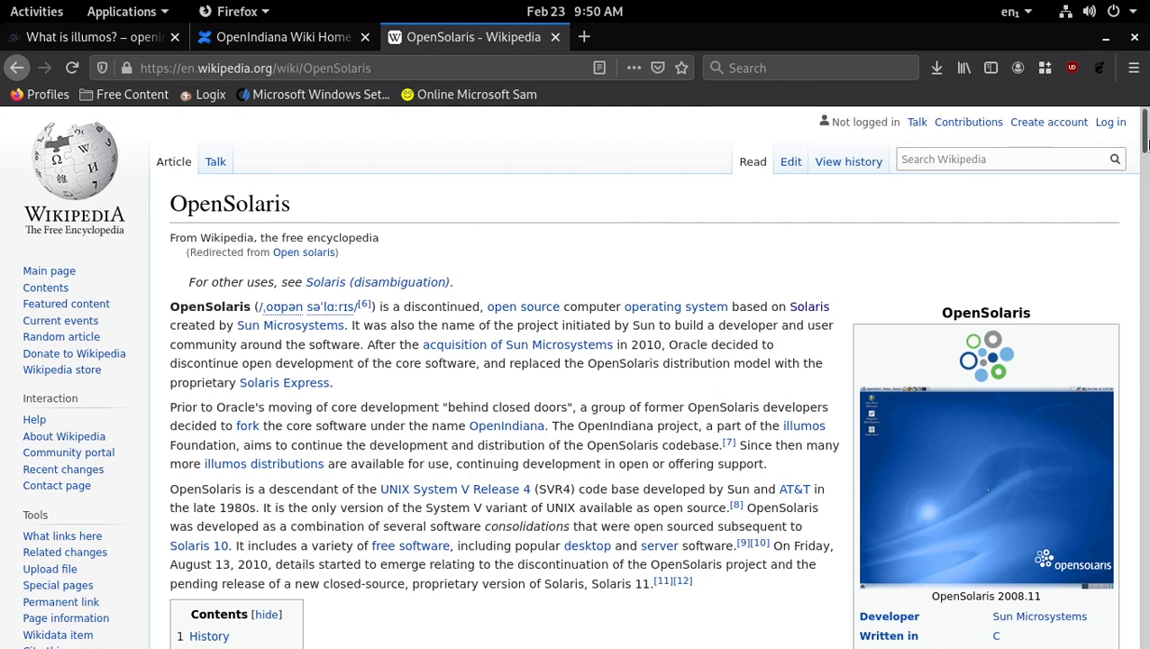
- Read through the introduction and contents of the OpenSolaris Wikipedia article
left_click_drag(1146, 142, 1145, 146)
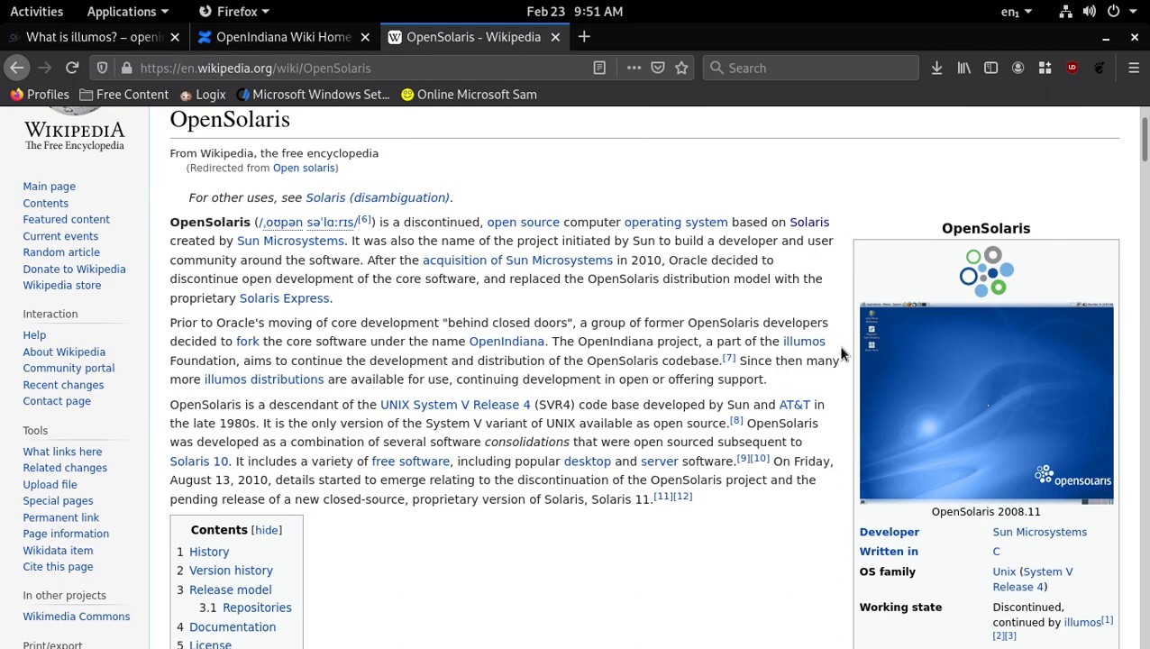
scroll(1081, 173, "down", 2)
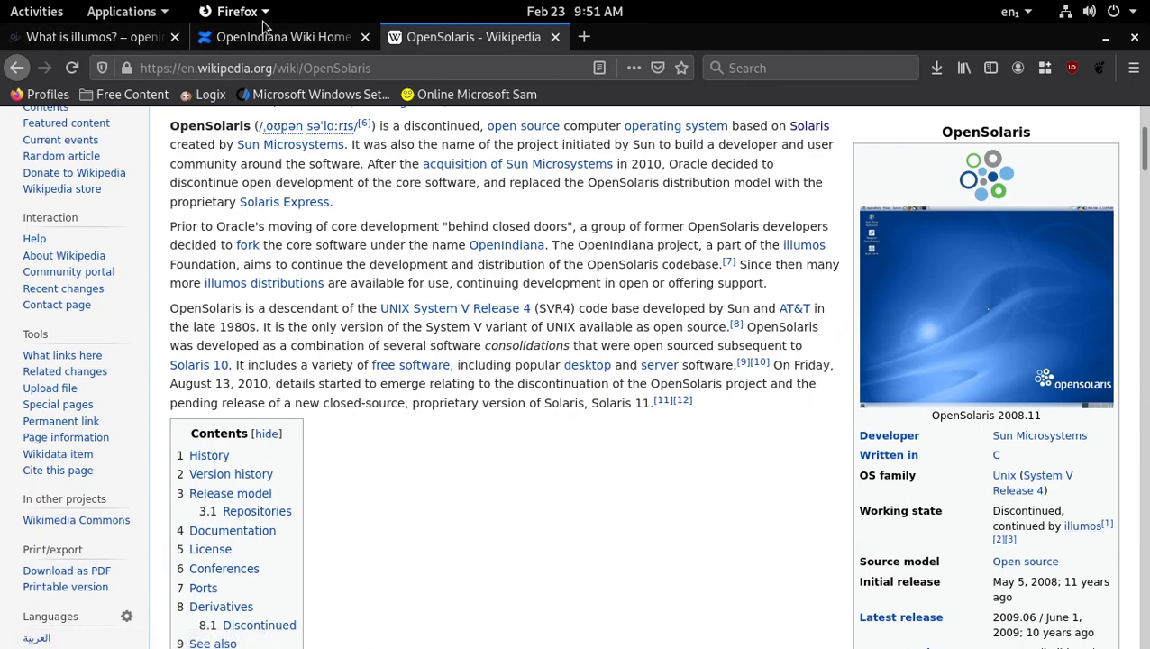
left_click(104, 43)
left_click(444, 40)
scroll(418, 526, "down", 4)
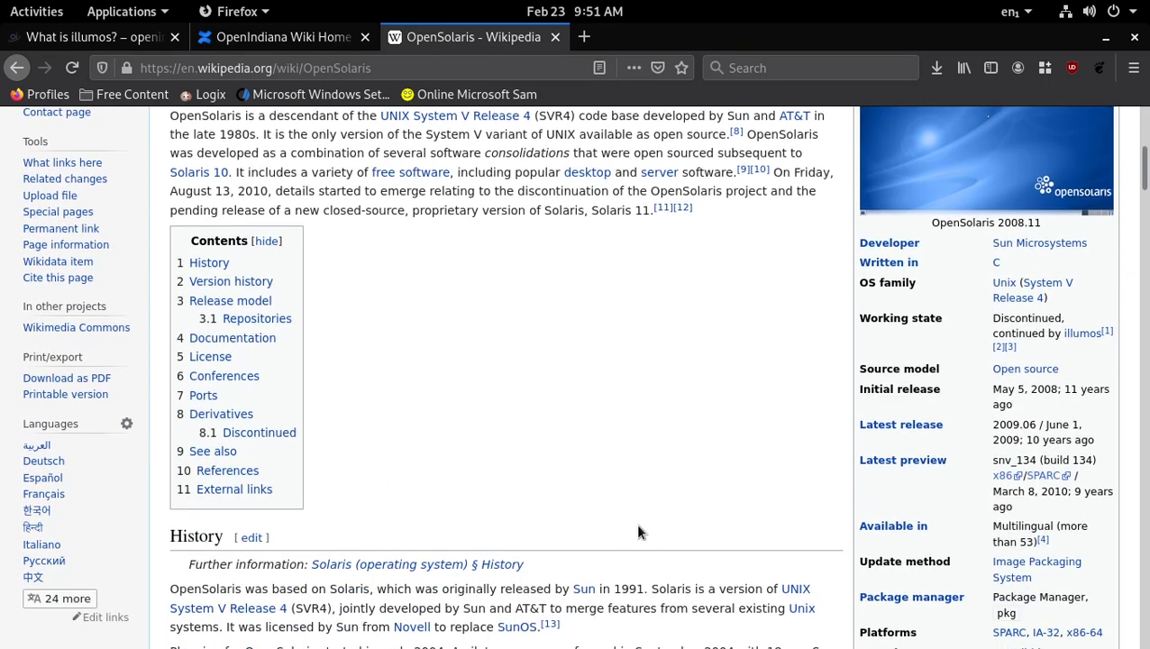
scroll(512, 289, "up", 3)
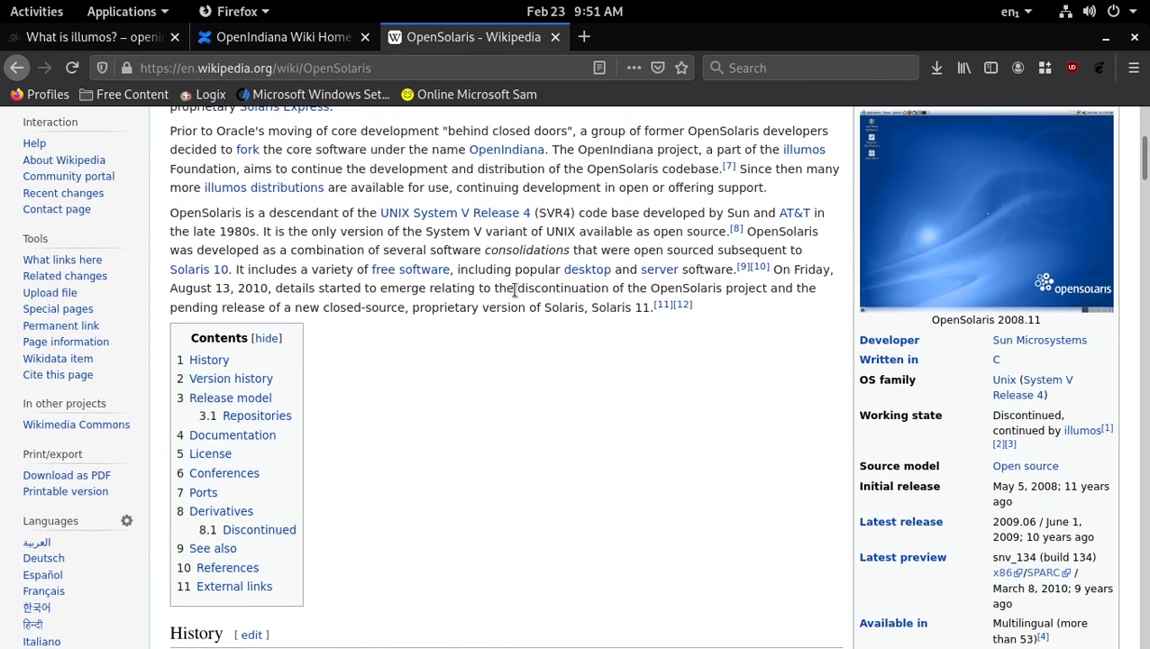
scroll(518, 285, "up", 4)
scroll(519, 273, "down", 1)
scroll(521, 268, "up", 2)
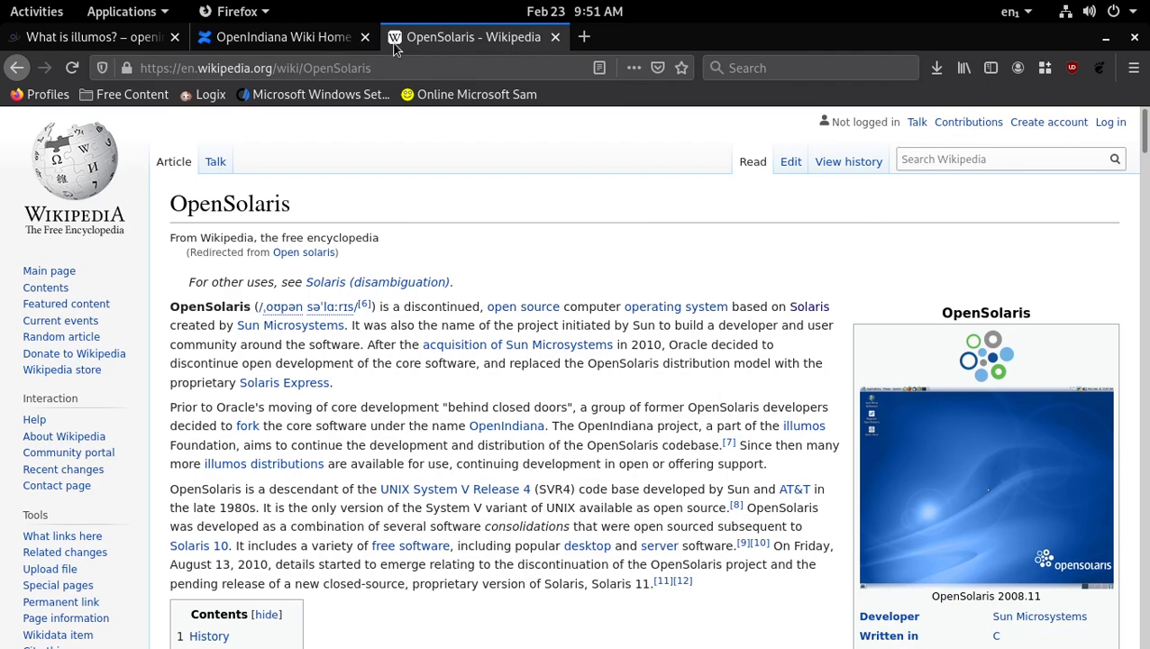
- Restore the maximized browser window to a smaller size and open the linked Solaris (operating system) article
double_click(749, 54)
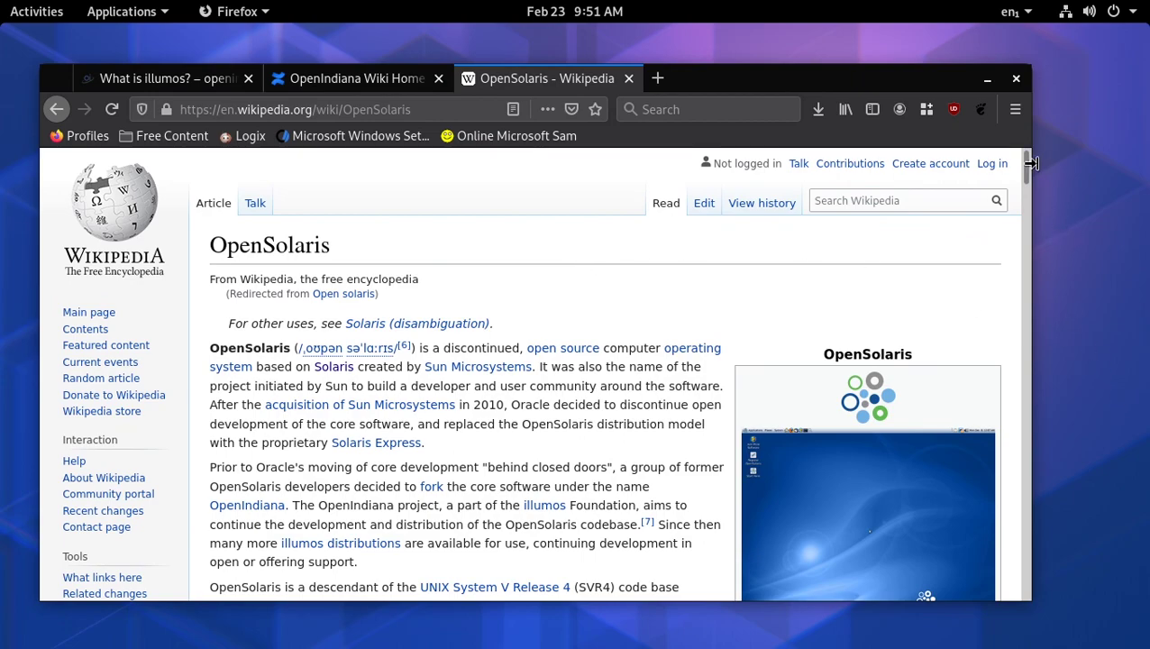
mouse_move(1017, 172)
left_mouse_down()
mouse_move(1026, 195)
mouse_move(1031, 182)
left_mouse_up()
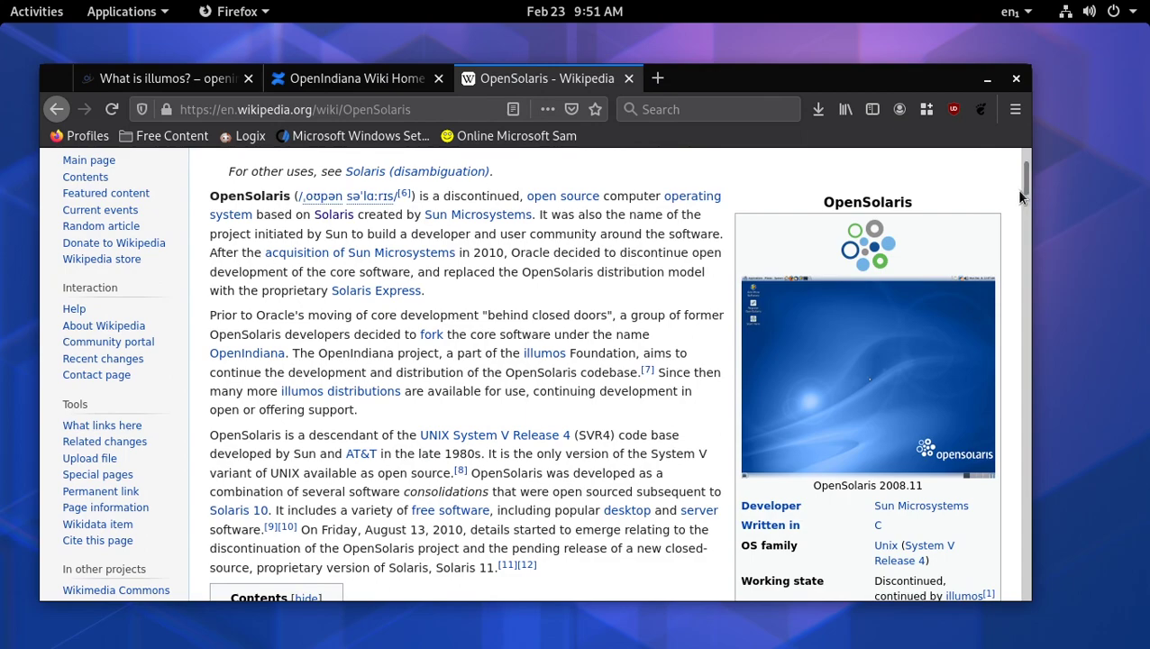
left_click_drag(1026, 185, 1030, 191)
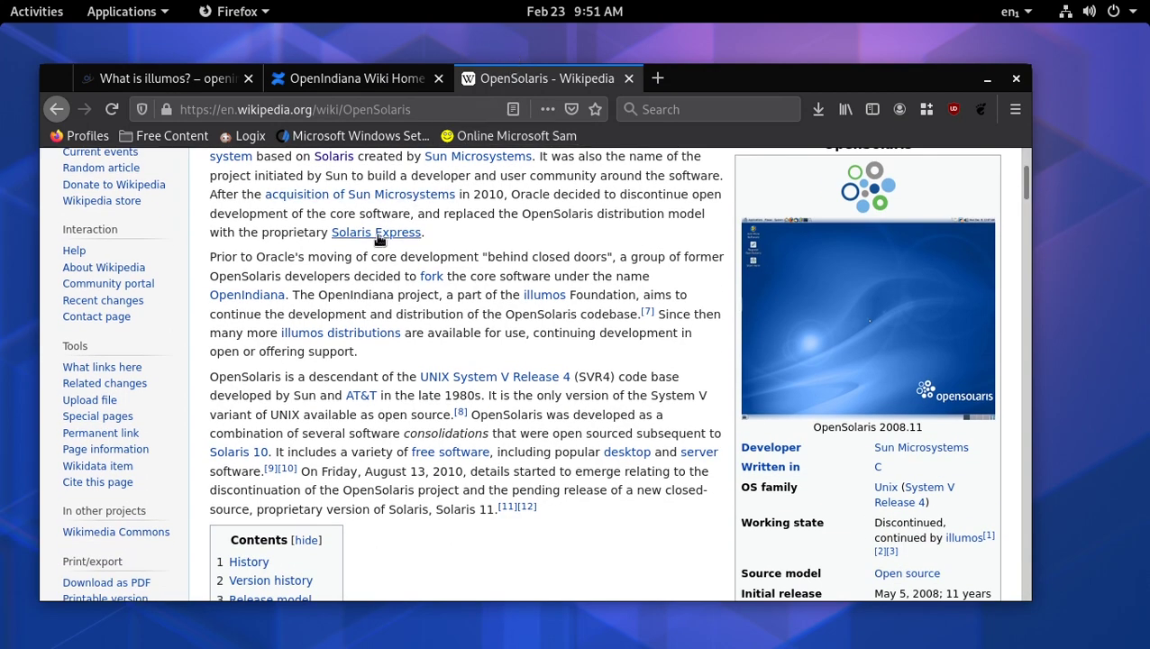
mouse_move(383, 233)
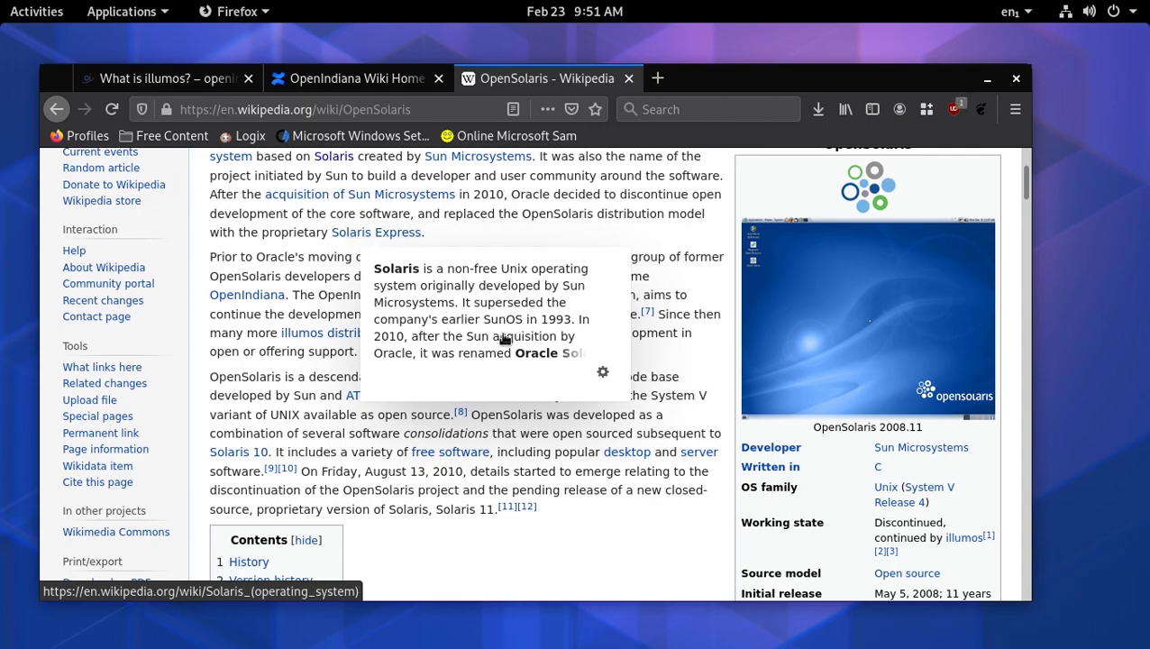
left_click(471, 330)
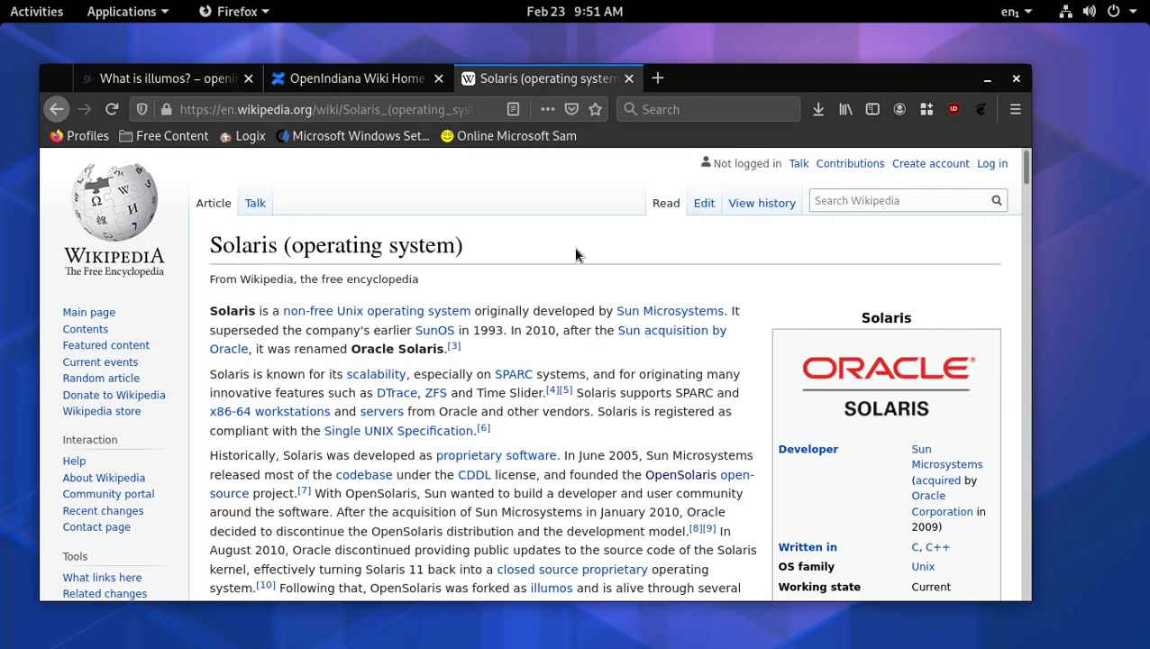
- Close the Wikipedia tab and switch back to Oracle VM VirtualBox Manager
left_click(628, 78)
mouse_move(2, 20)
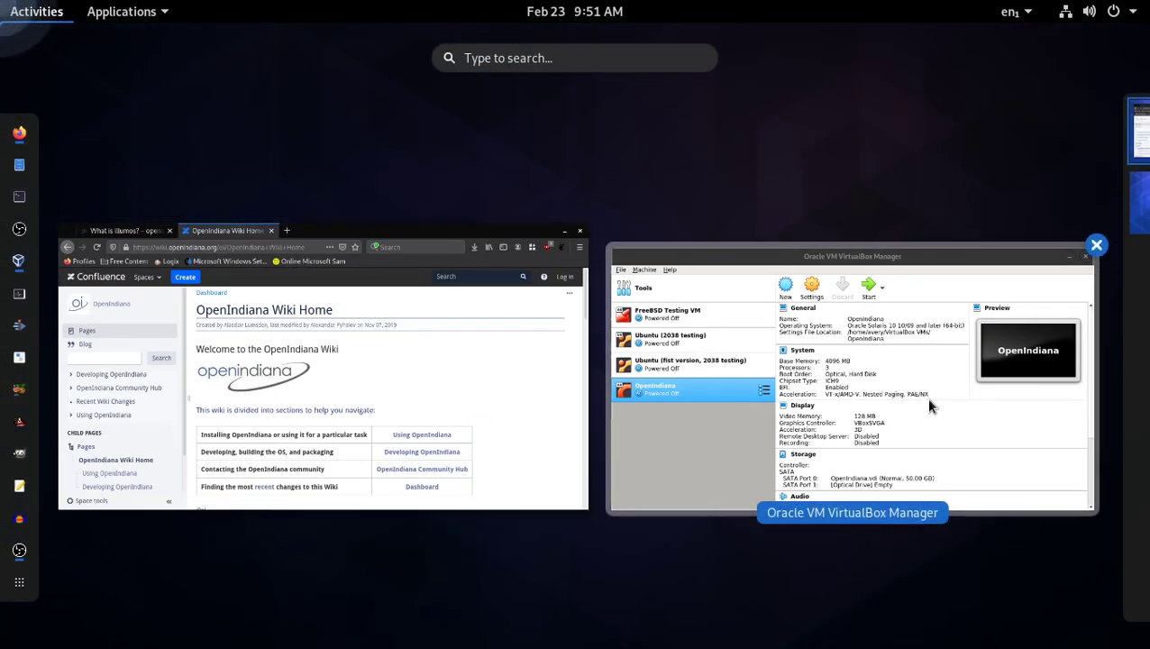
left_click(926, 398)
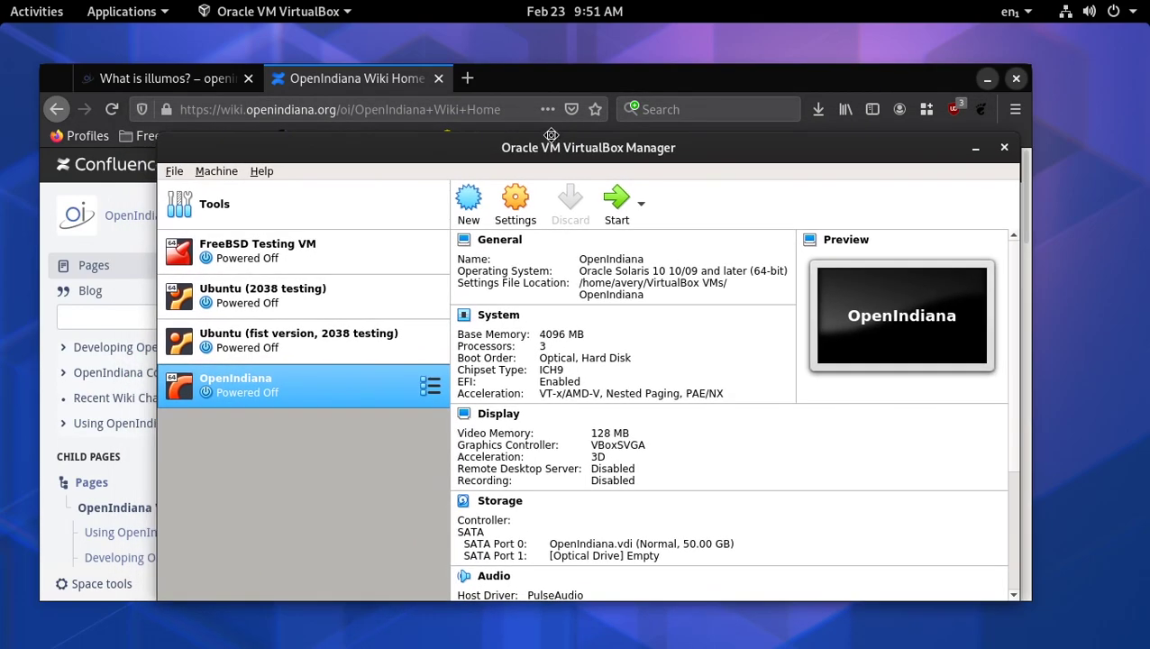
- Minimize the Firefox window behind and maximize the VirtualBox Manager window
left_click_drag(559, 147, 543, 151)
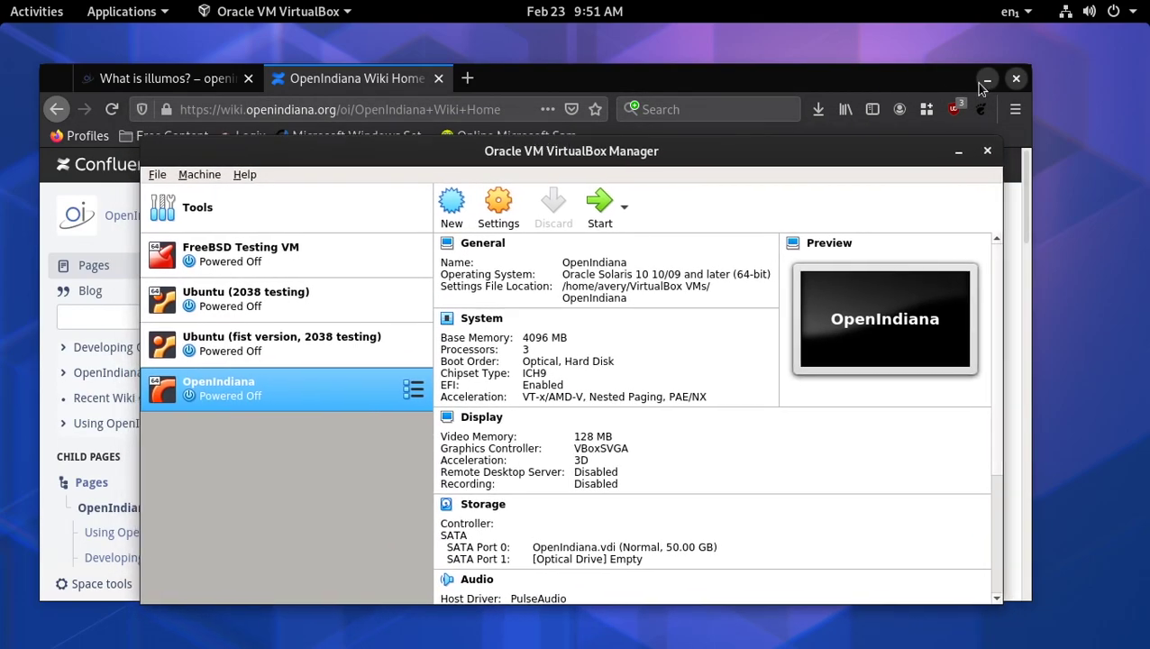
left_click(986, 79)
double_click(638, 146)
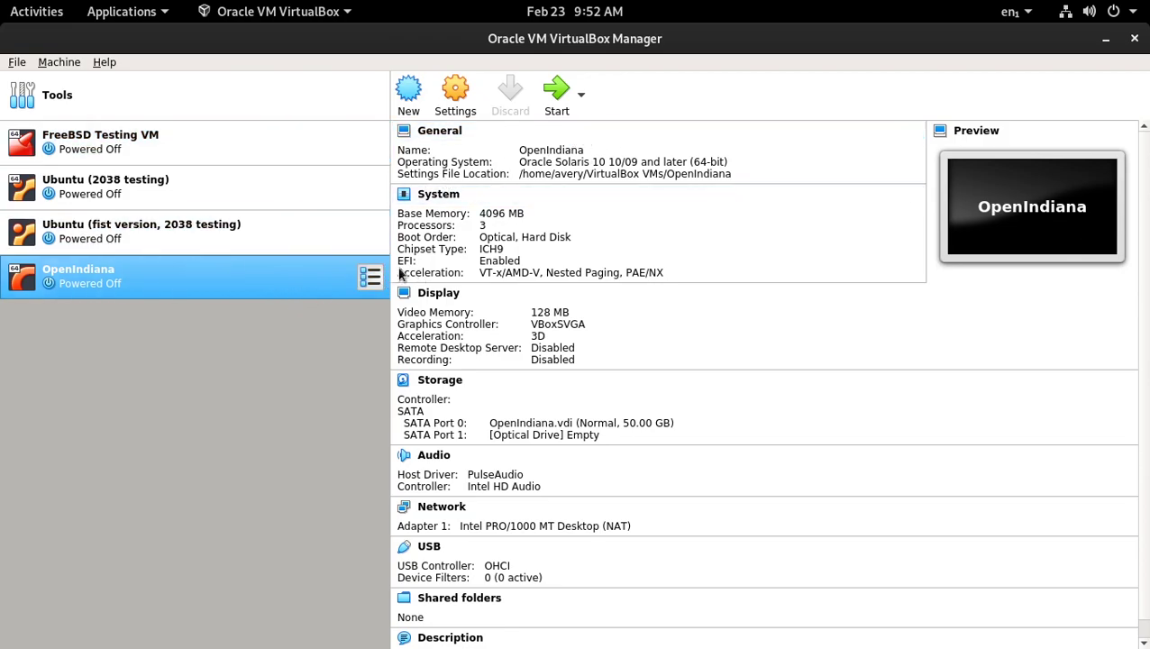
- Open the OpenIndiana virtual machine's settings and review its System page and the operating system type under General
left_click(455, 93)
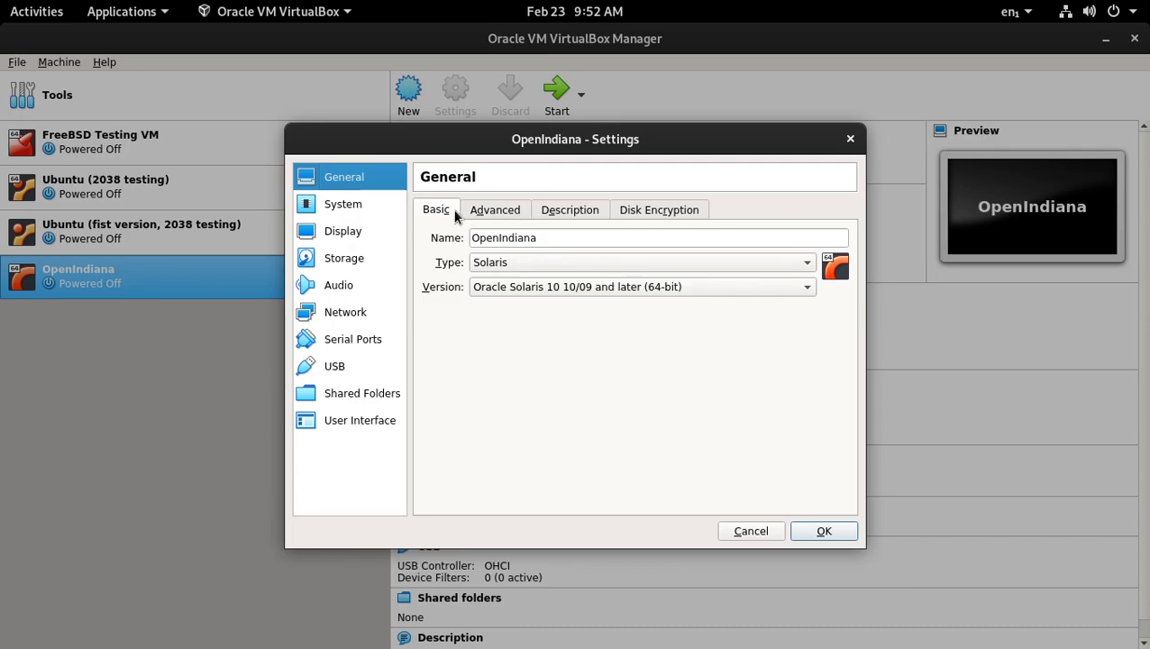
left_click(352, 204)
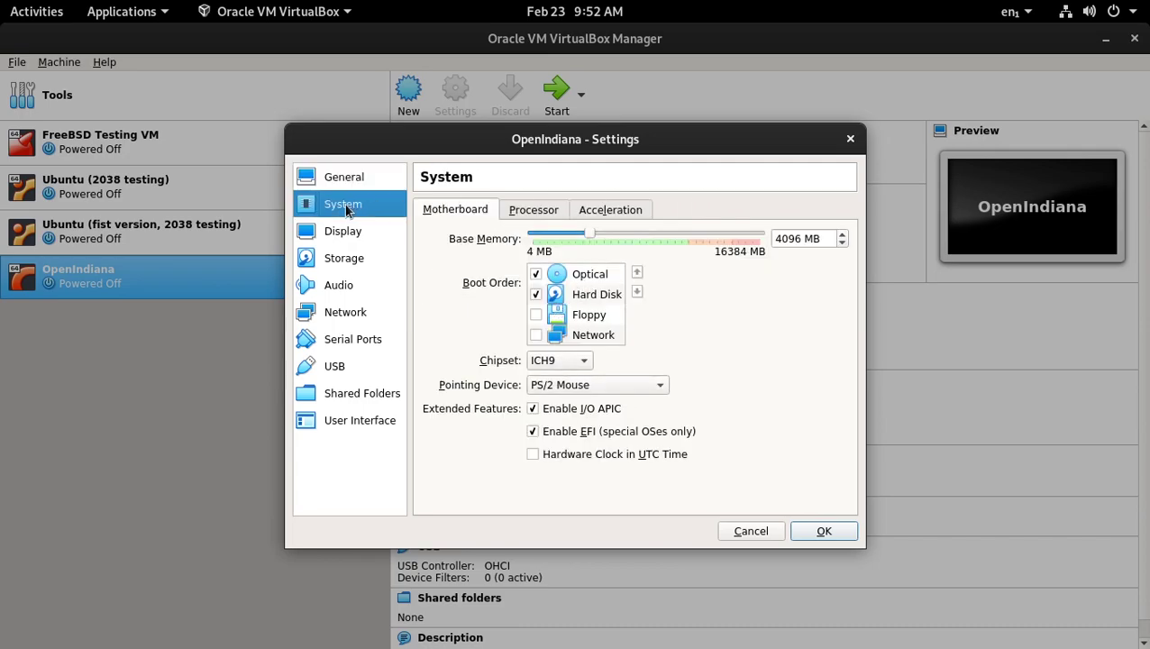
left_click(365, 180)
left_click(529, 261)
left_click(534, 261)
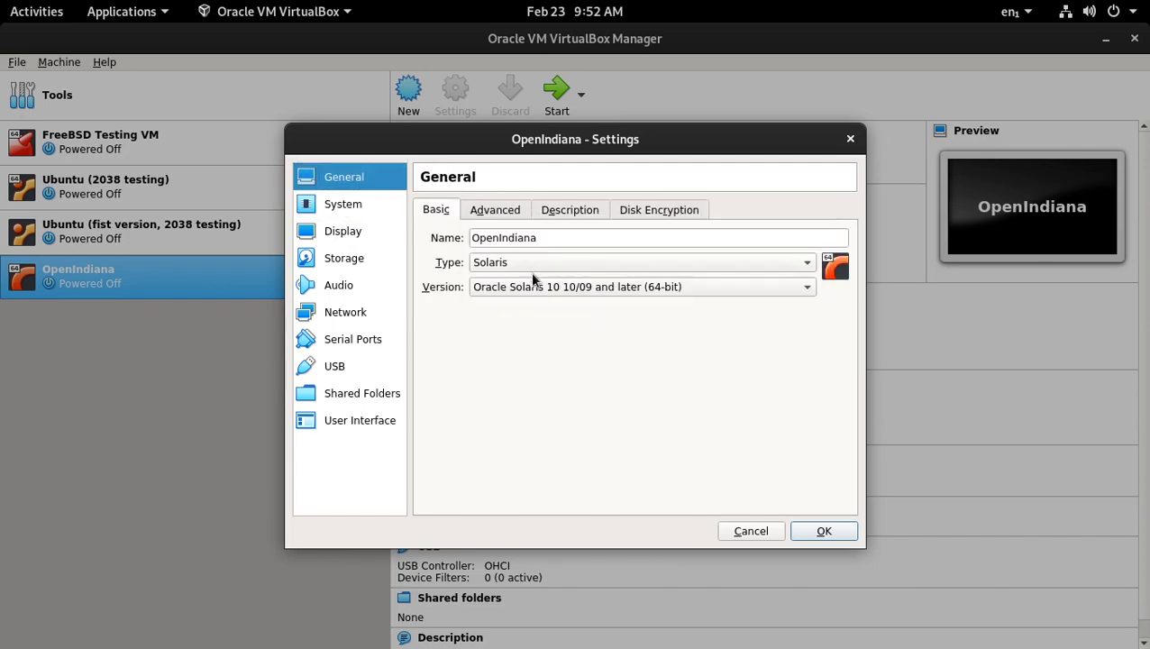
- Check the Solaris version set for the OpenIndiana virtual machine, and close its settings without saving
left_click(593, 287)
left_click(606, 288)
left_click(744, 531)
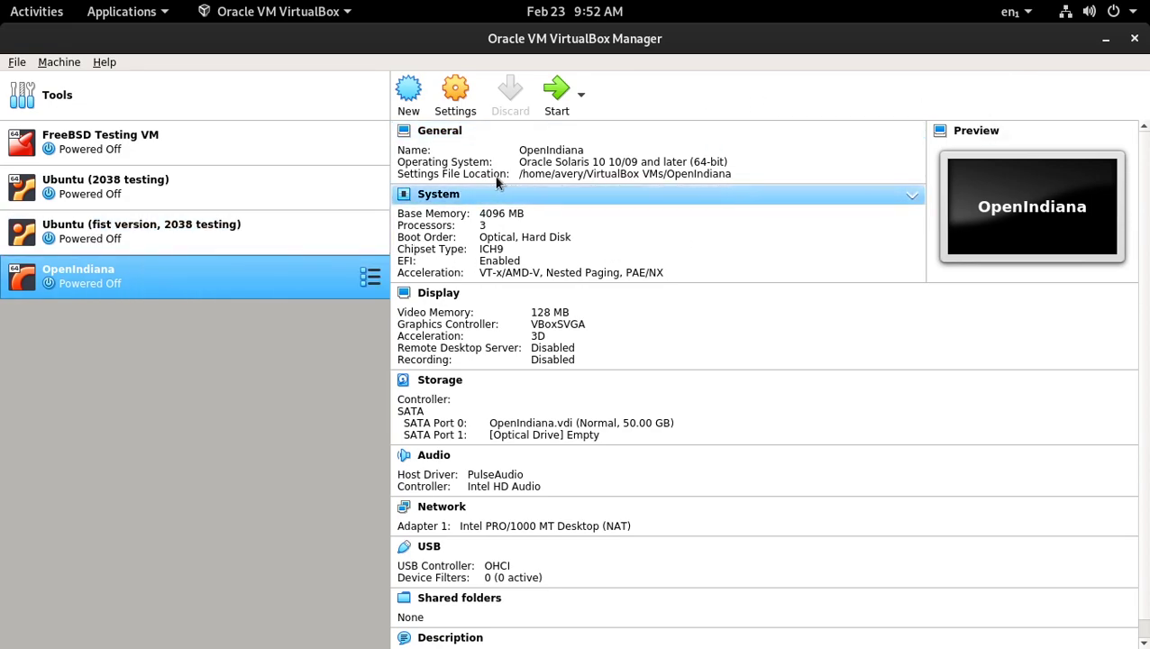
- Start the OpenIndiana virtual machine, restore the manager window to a smaller size, and move the machine's window fully into view
left_click(558, 89)
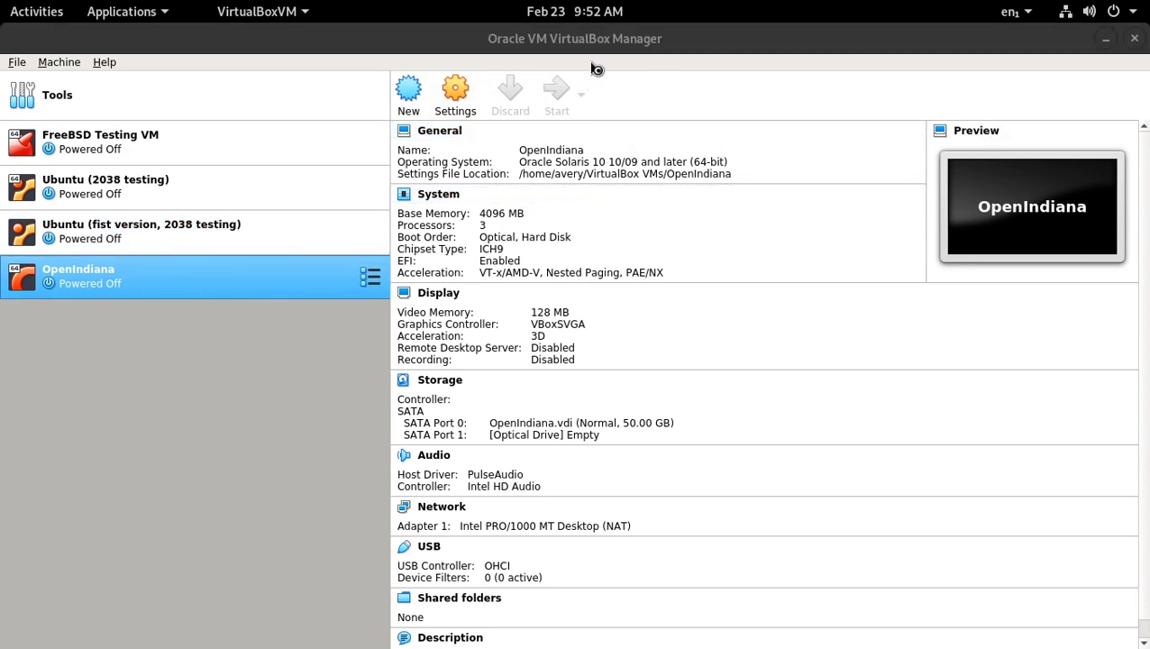
left_click_drag(844, 42, 721, 100)
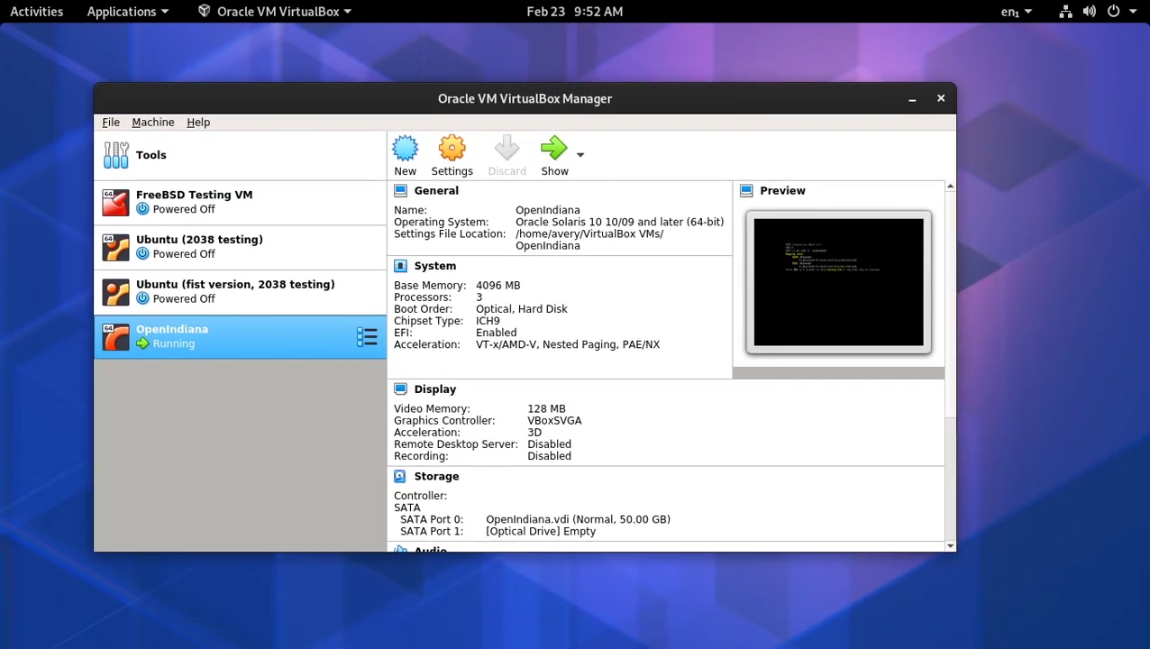
key("super")
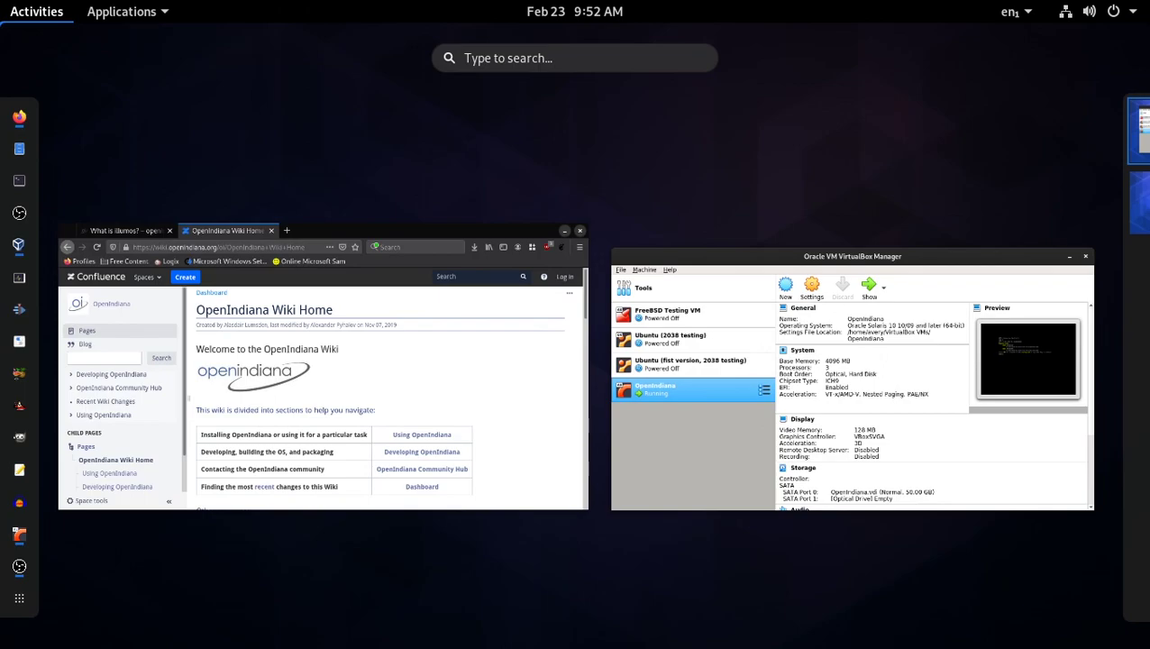
key("super")
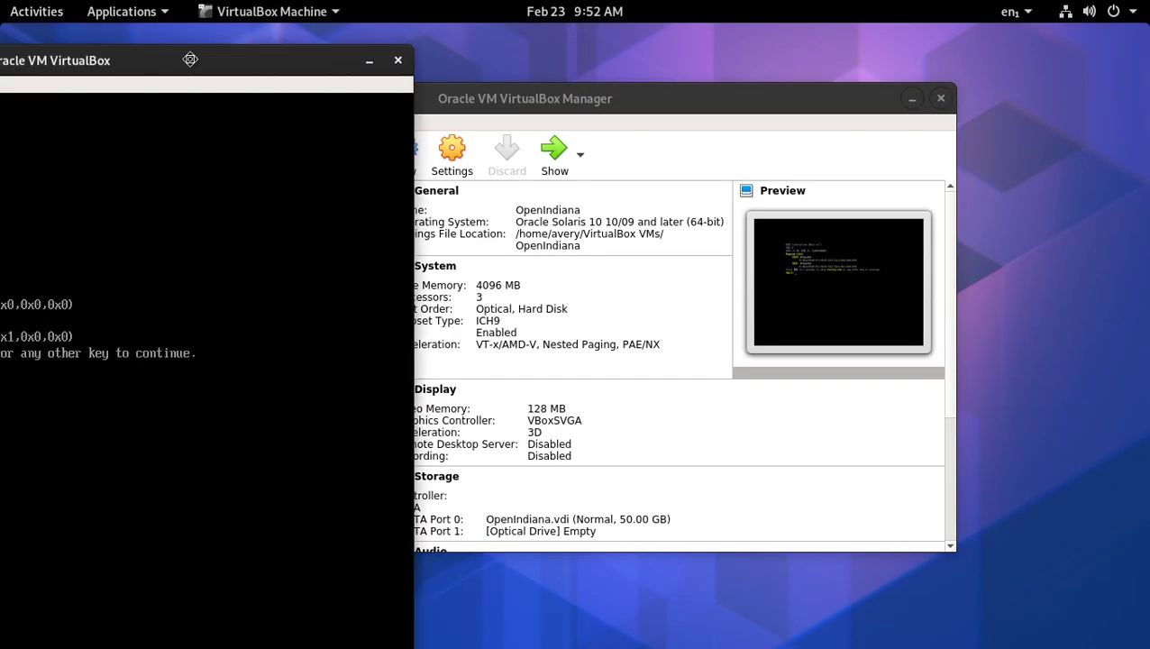
left_click_drag(87, 57, 723, 41)
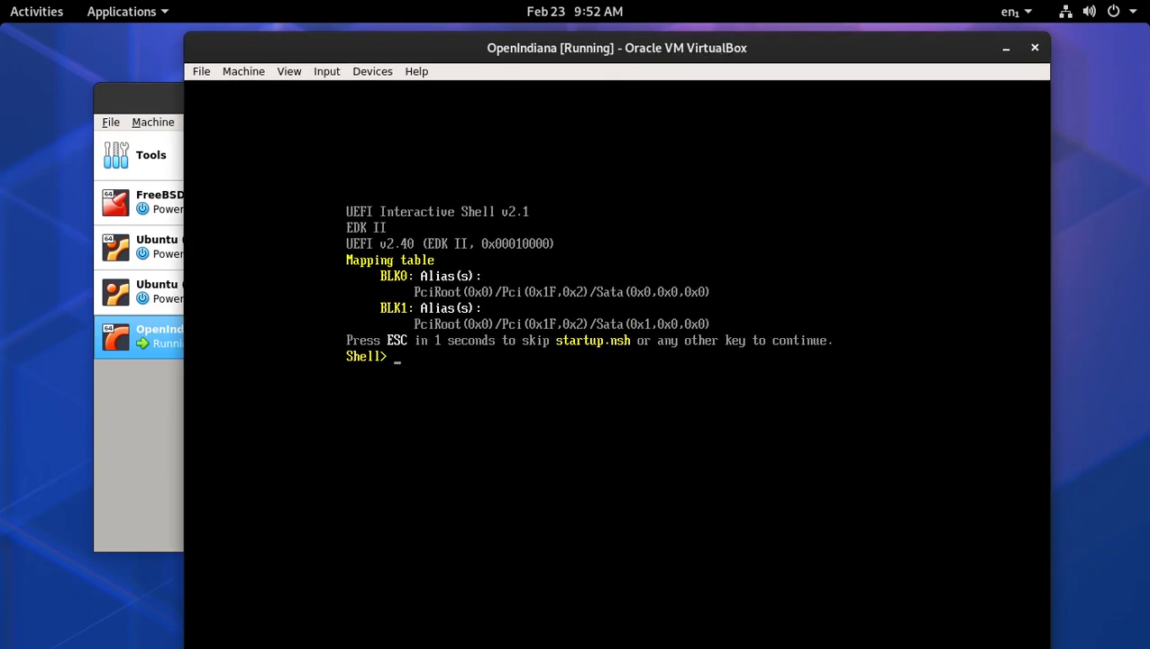
- Load OI-hipster-gui-20191106.iso into the virtual optical drive and pause the automatic boot at the illumos menu
left_click(372, 72)
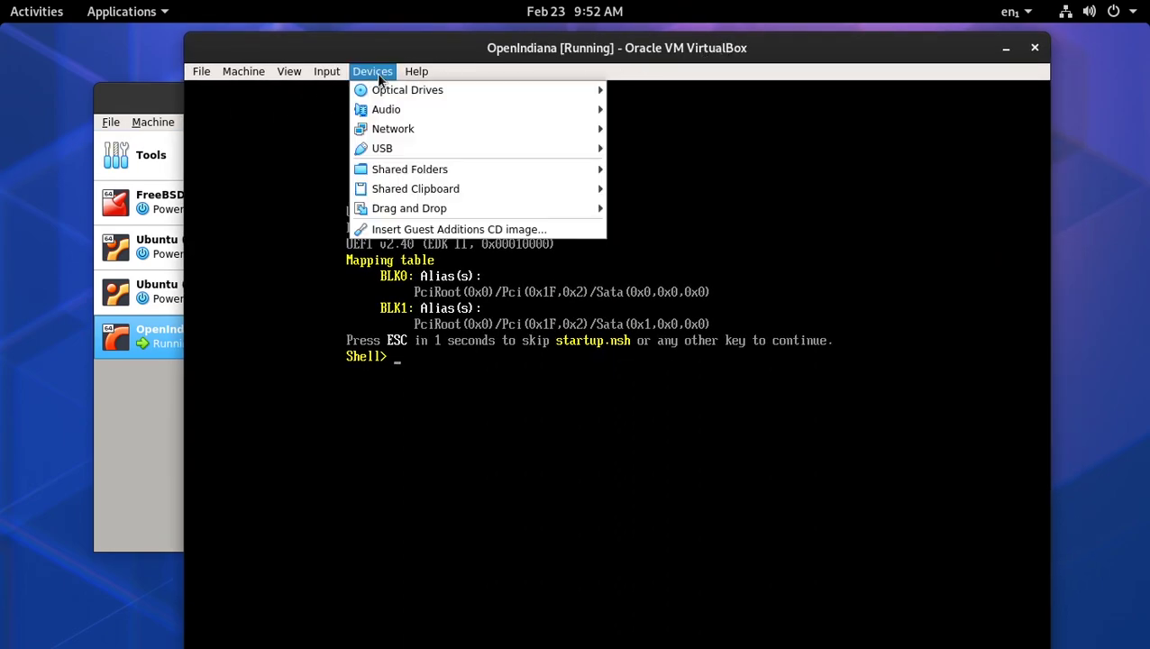
mouse_move(400, 98)
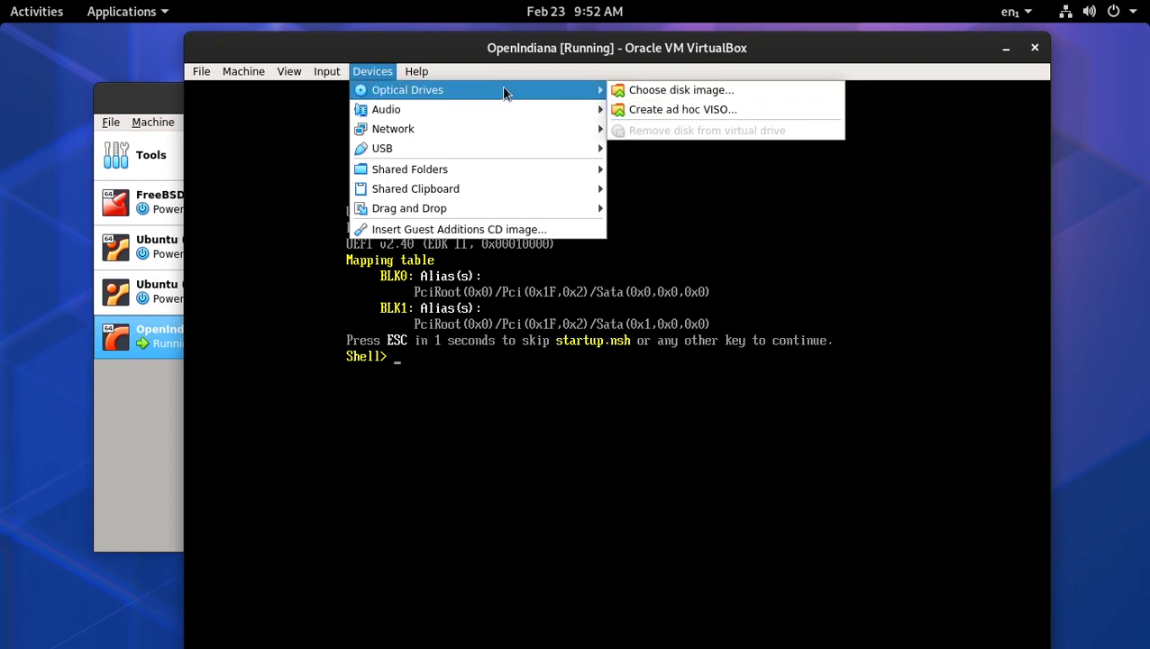
left_click(663, 90)
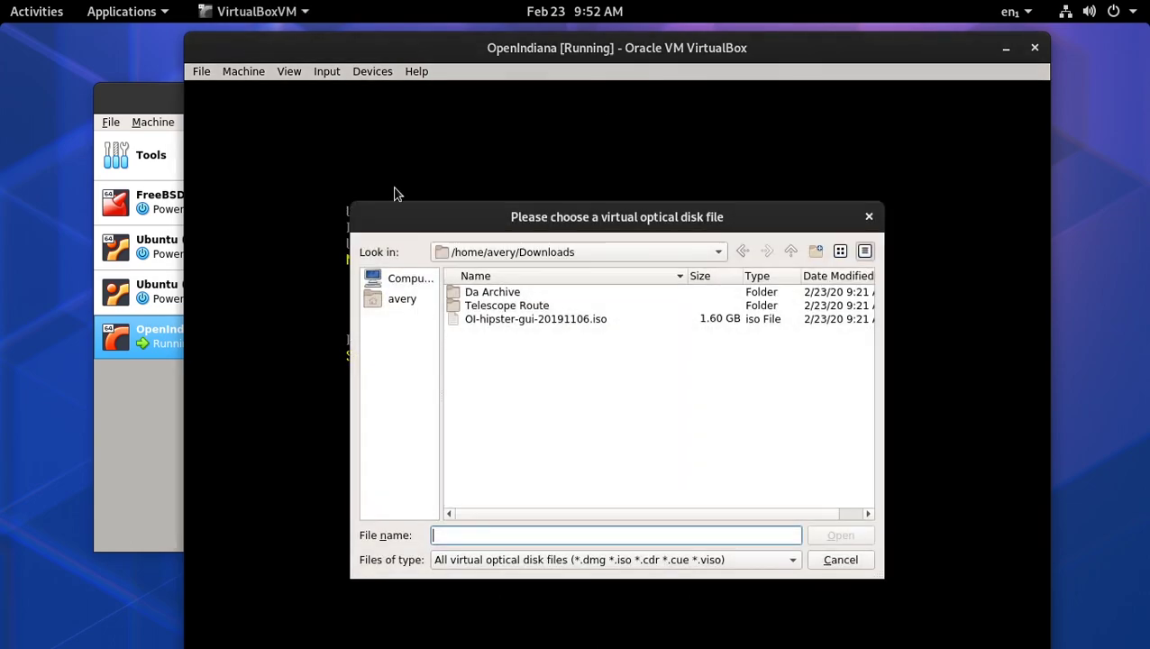
double_click(511, 319)
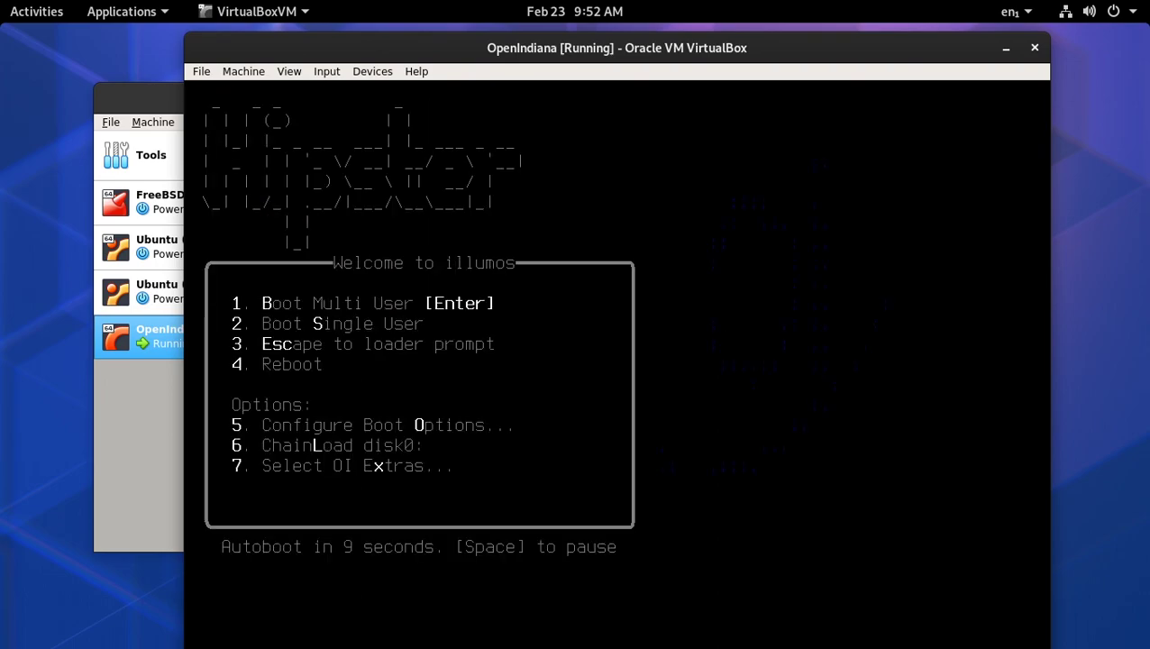
key("space")
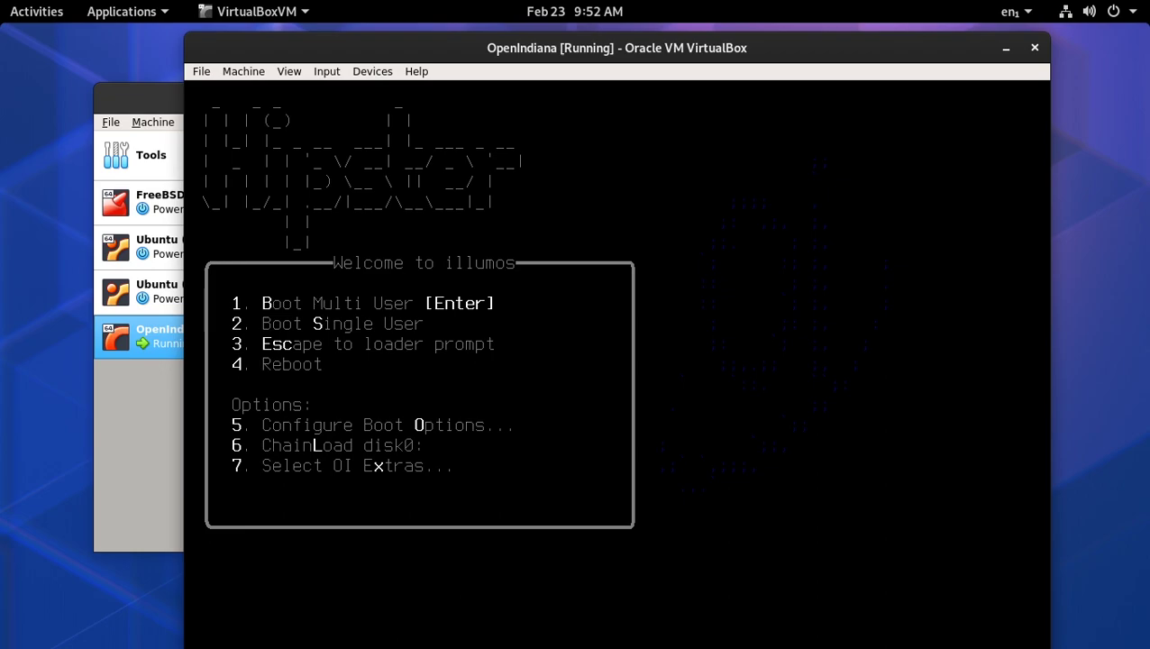
- Maximize the running virtual machine's window and switch it to full-screen mode
double_click(627, 49)
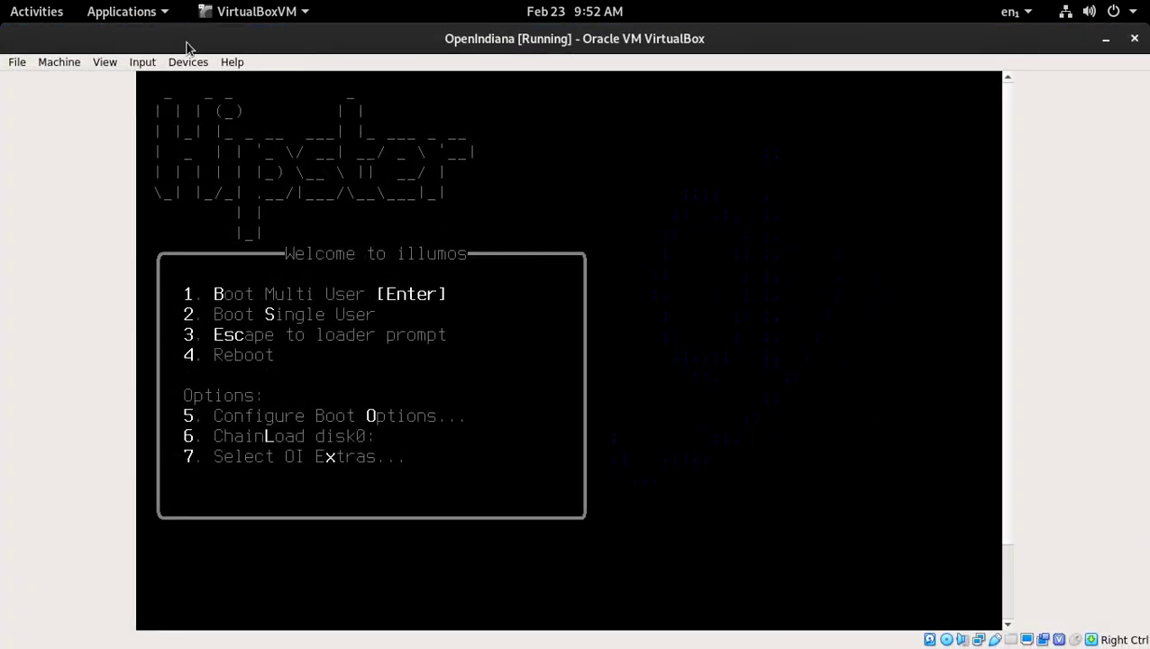
left_click(149, 59)
mouse_move(107, 60)
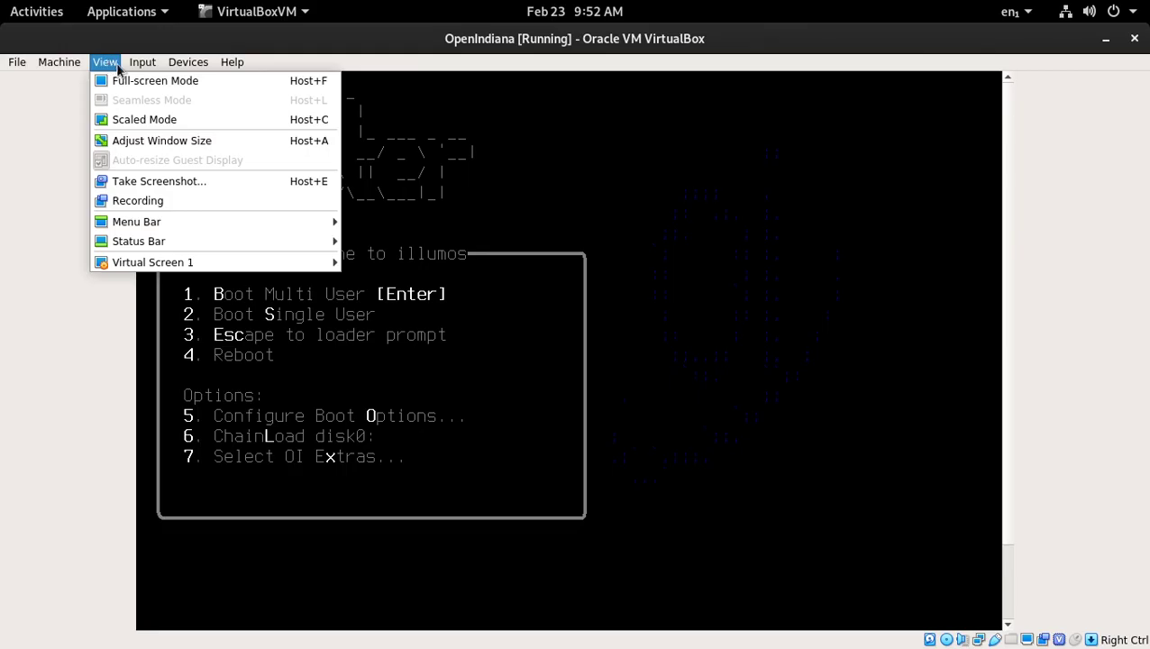
left_click(125, 79)
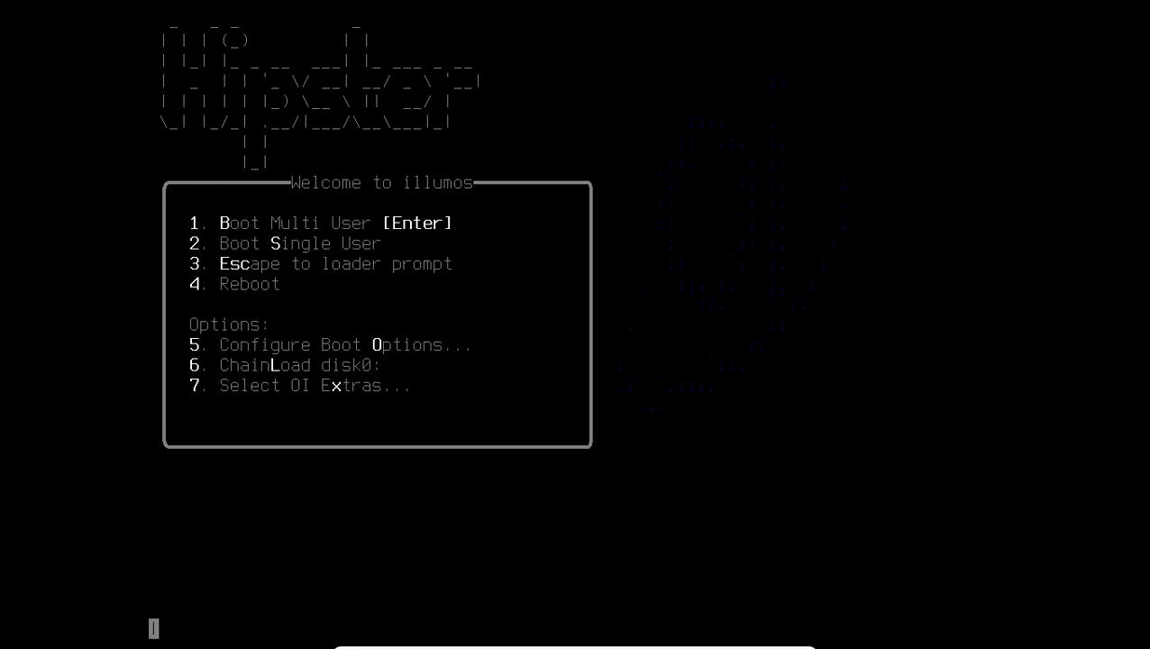
- Open the boot options, cycle ACPI through its choices back to default, and toggle Verbose on
key("5")
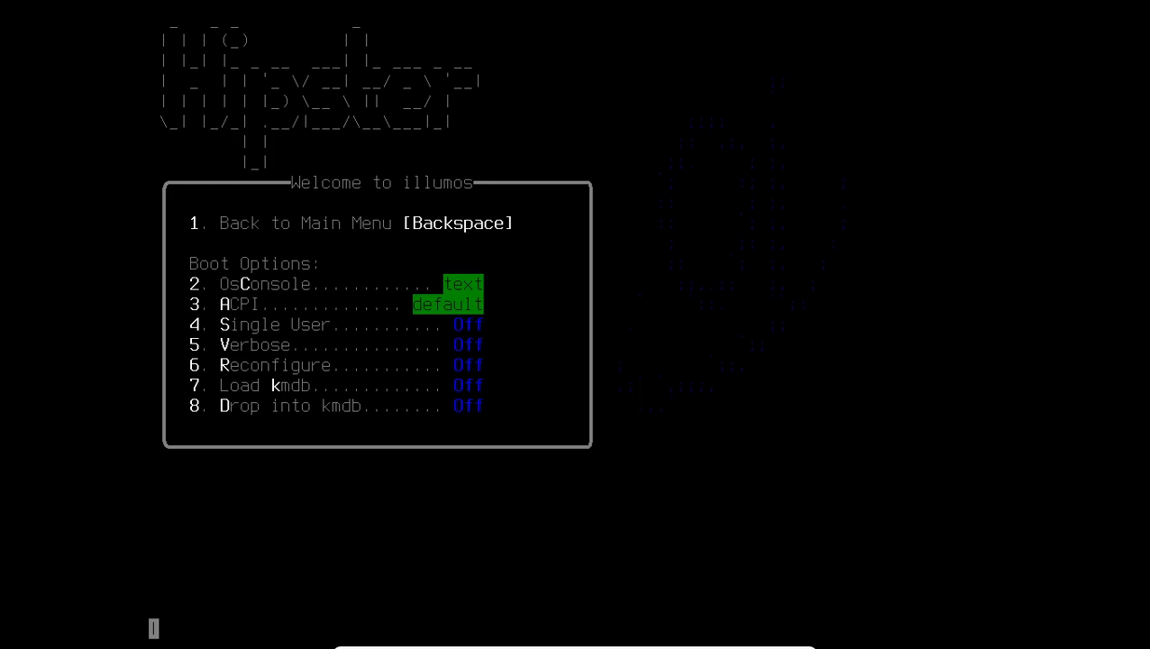
key("3")
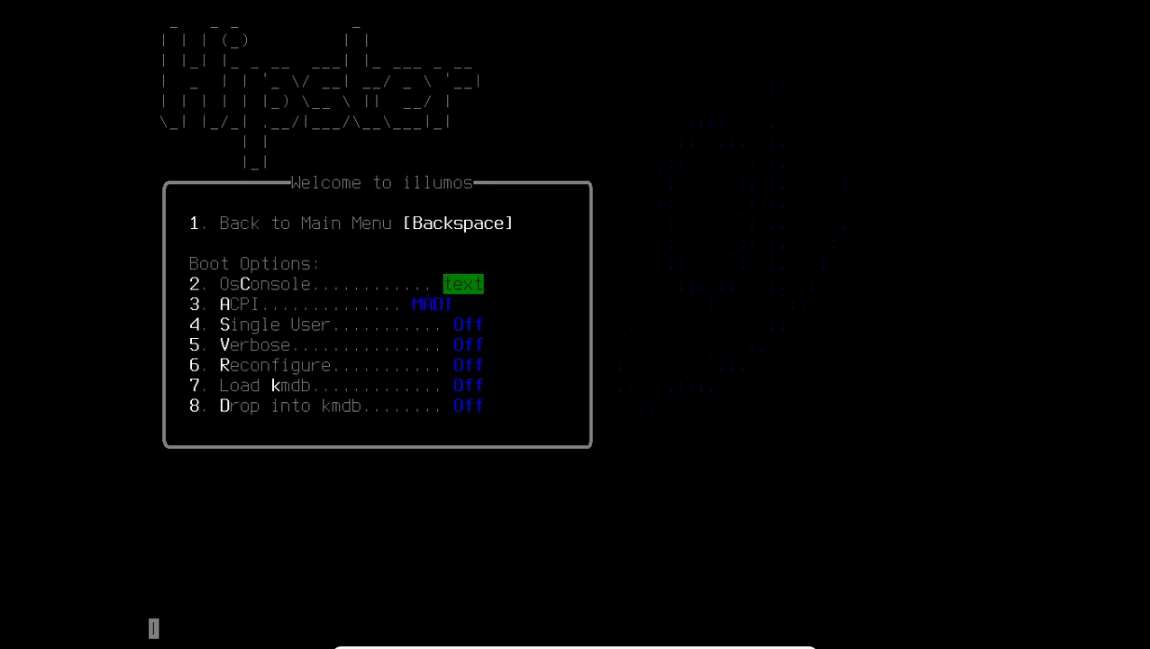
key("3")
key("3")
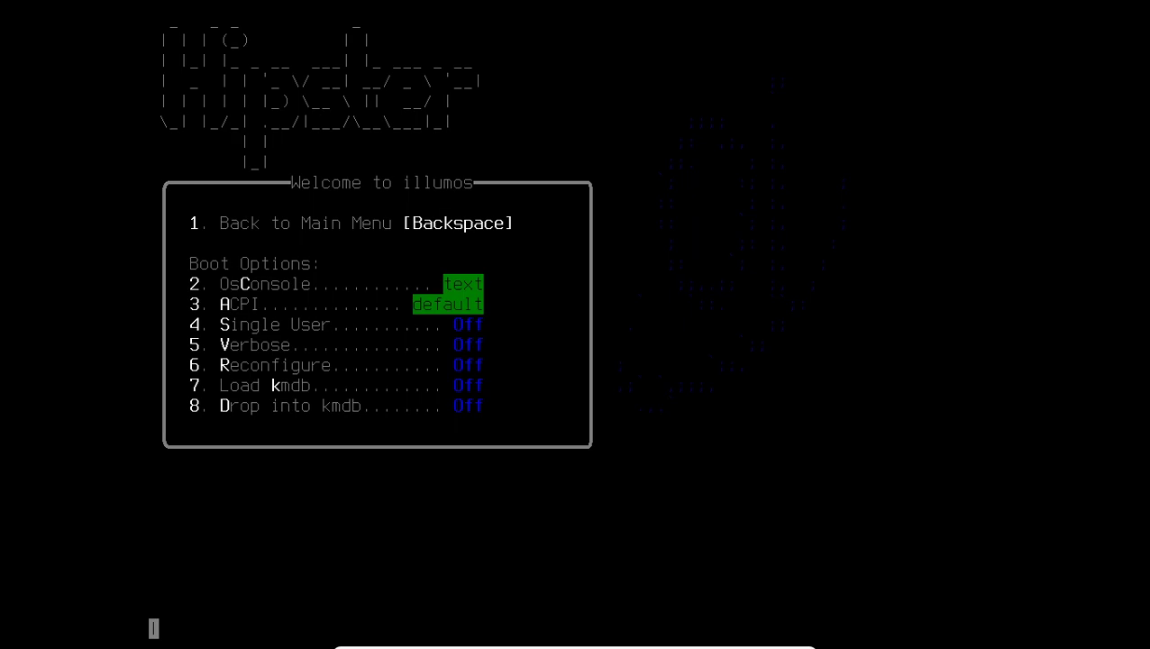
key("5")
- Return to the main boot menu, boot in multi-user mode, and accept English as the default language
key("BackSpace")
key("Return")
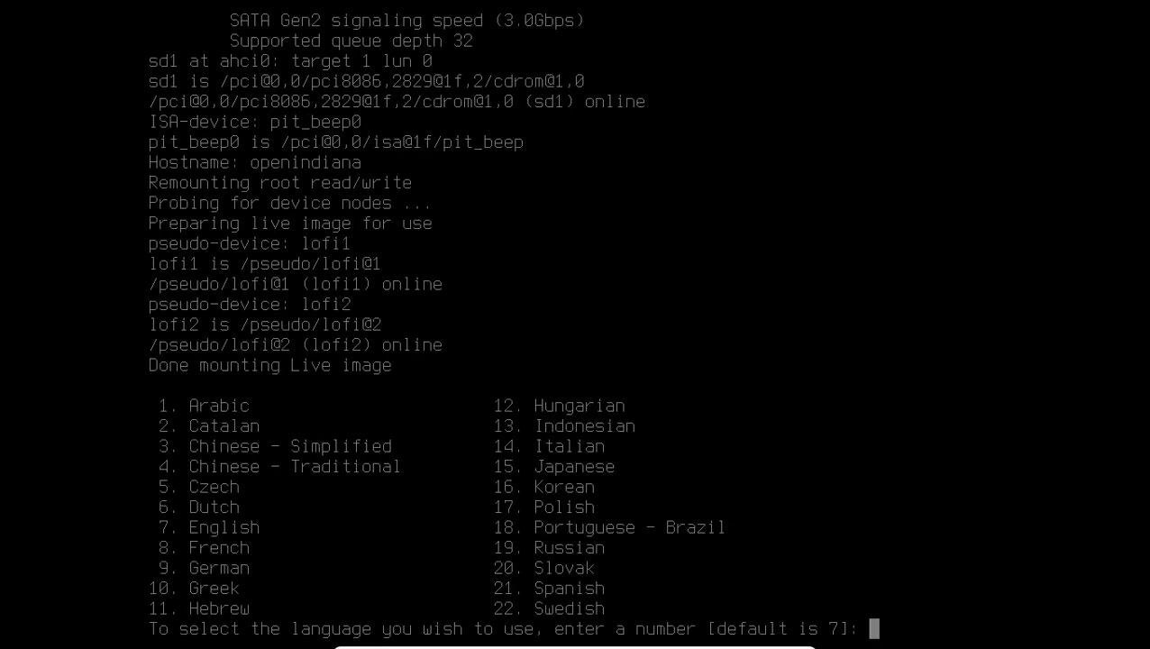
key("Return")
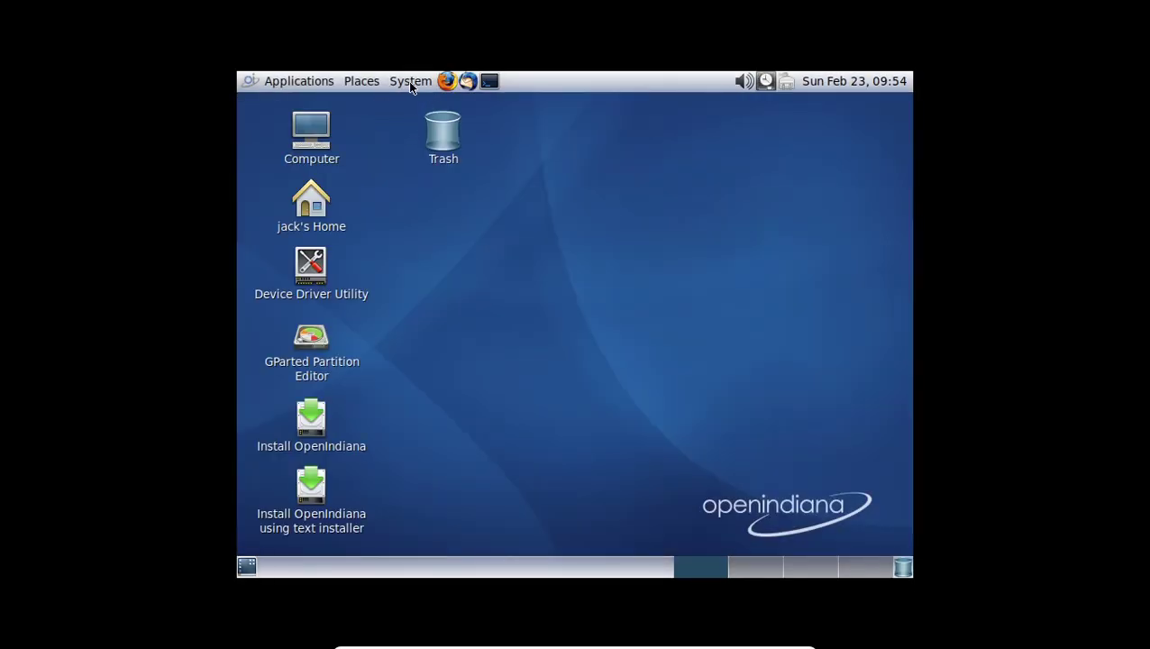
- Dismiss the network notification on the live desktop and launch the graphical OpenIndiana installer
left_click(413, 87)
left_click(299, 81)
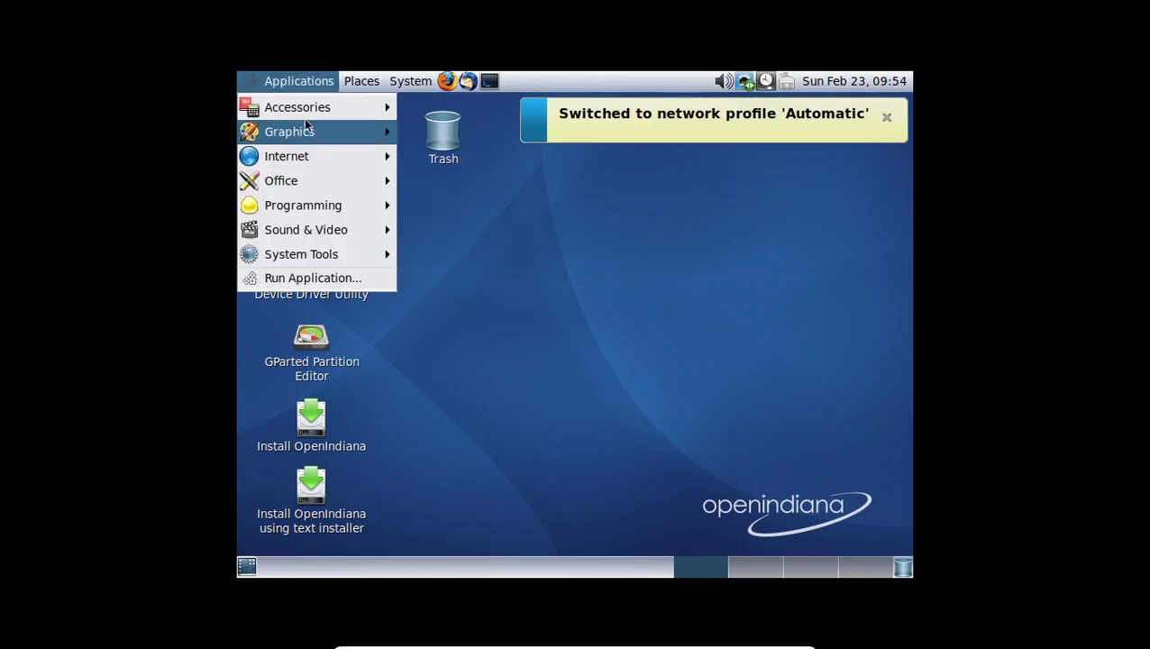
left_click(811, 199)
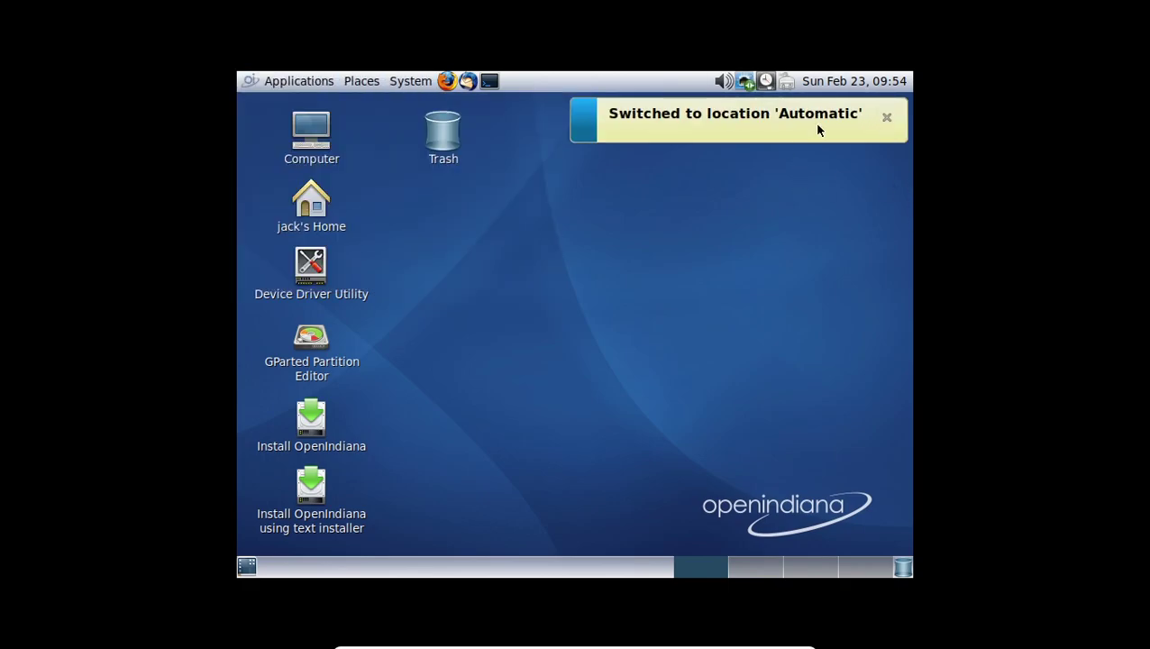
left_click(885, 117)
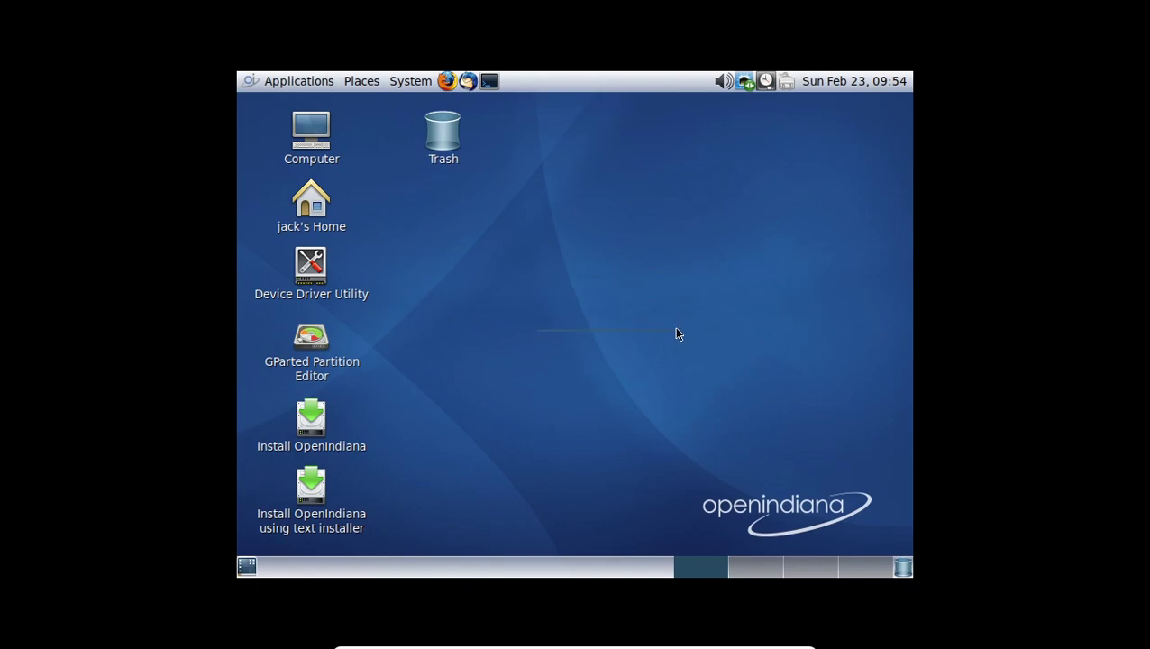
left_click_drag(834, 178, 742, 241)
double_click(280, 402)
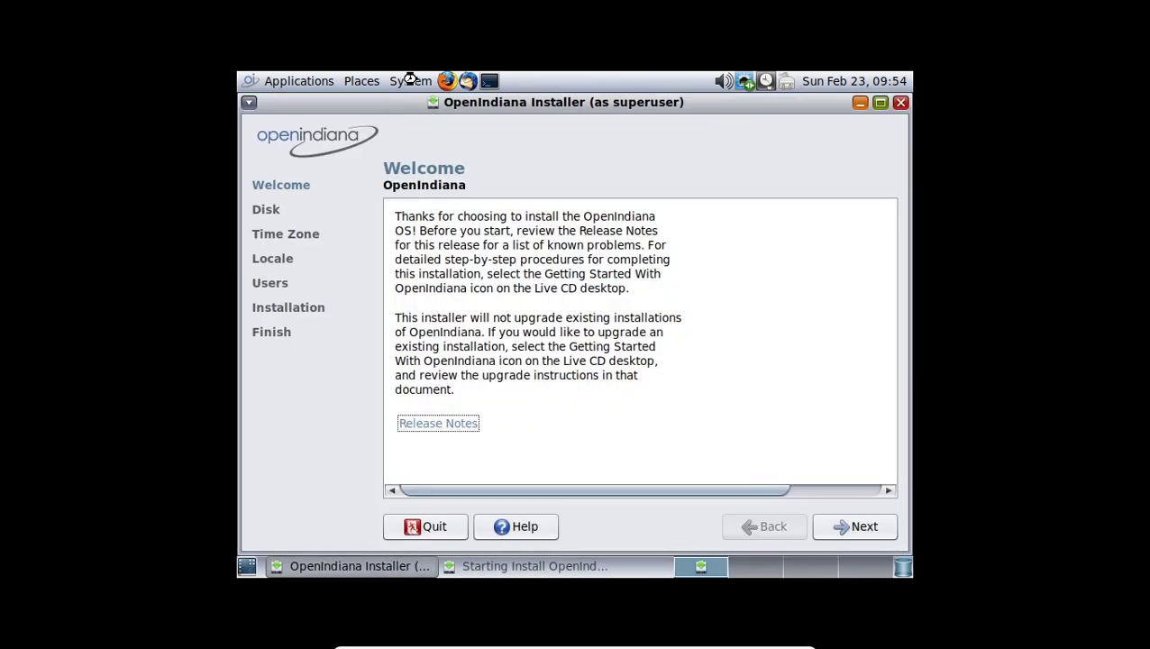
- Set the guest display resolution to 1360 x 768 in Monitor Preferences, keep the configuration, and close the preferences
left_click(408, 81)
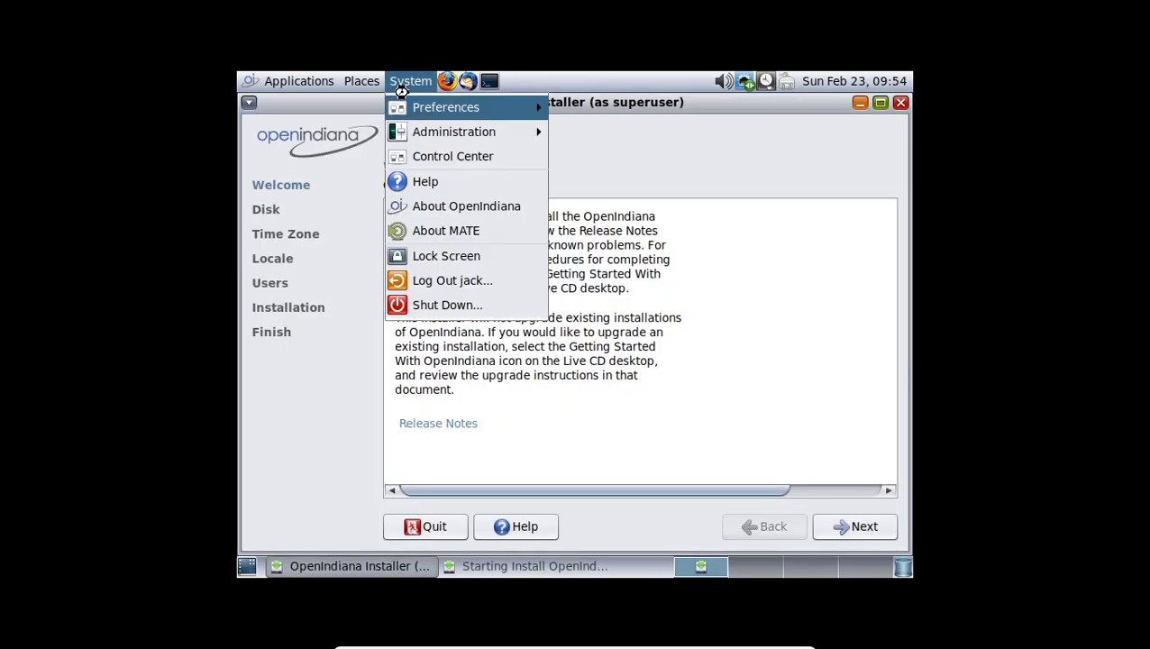
mouse_move(407, 107)
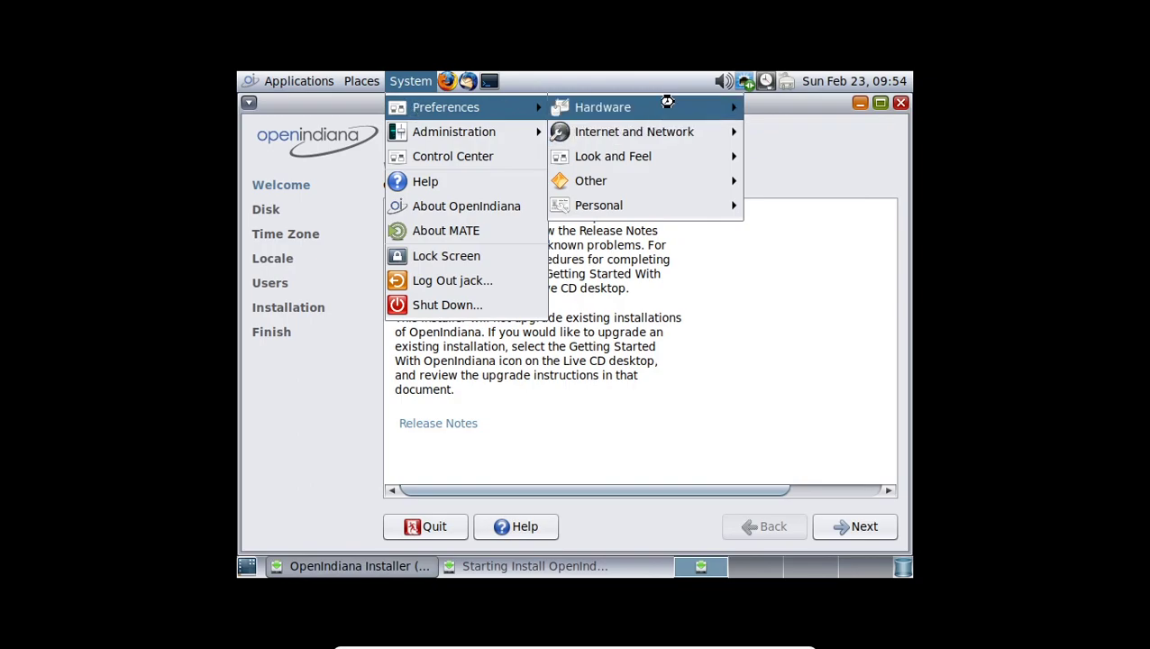
mouse_move(667, 102)
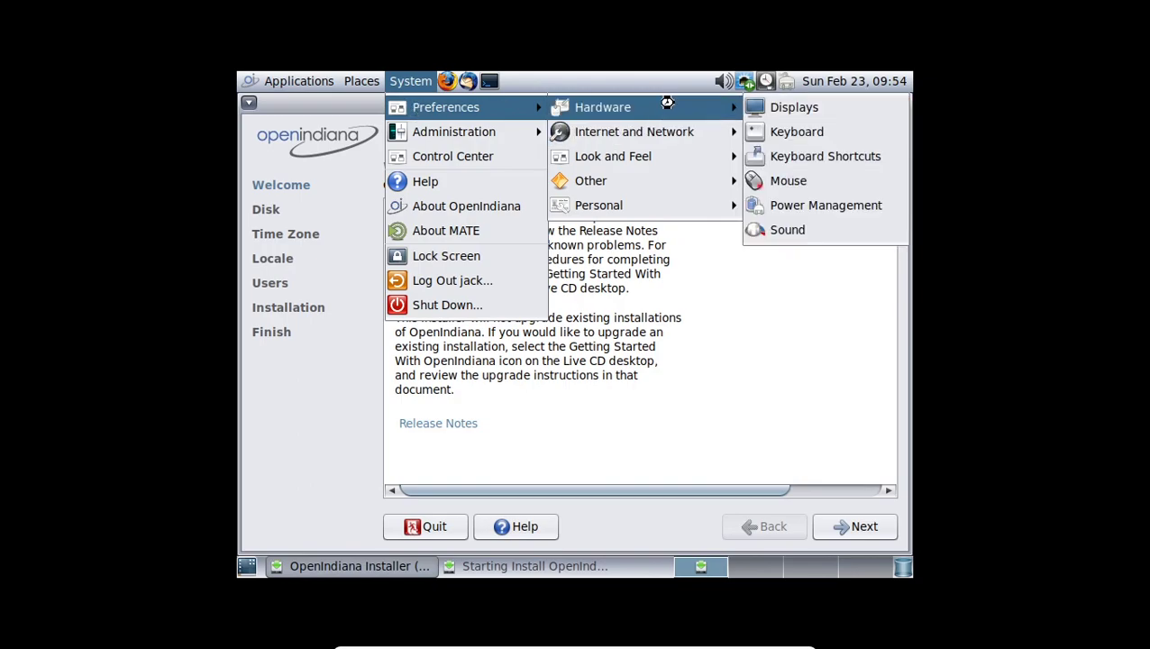
left_click(770, 106)
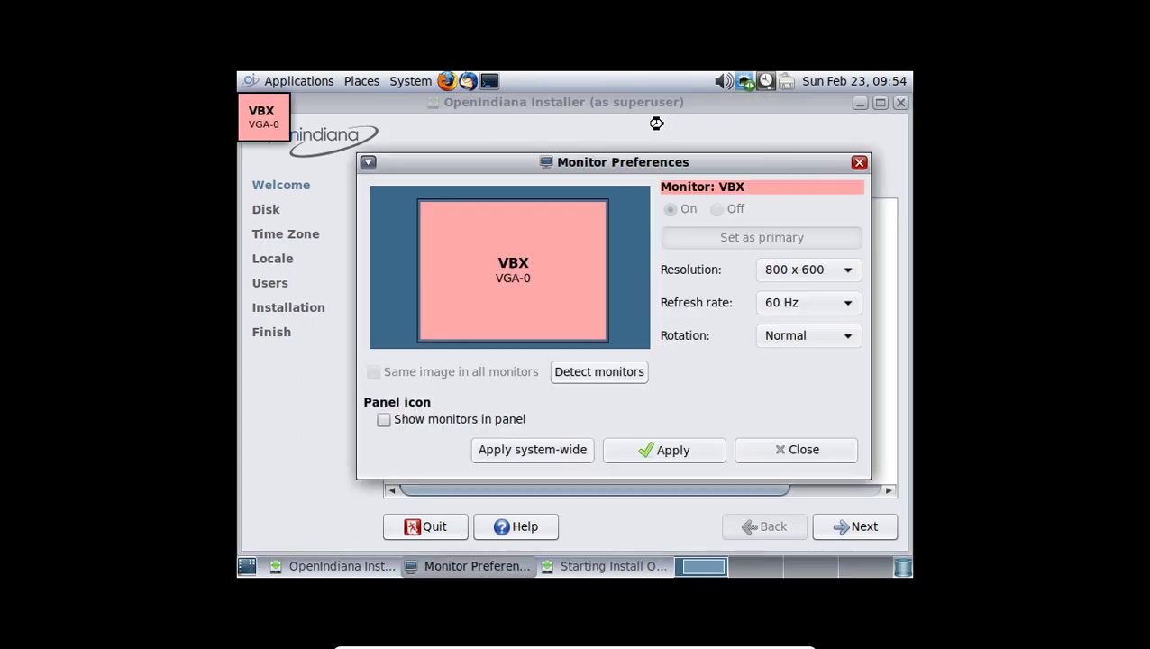
left_click(835, 269)
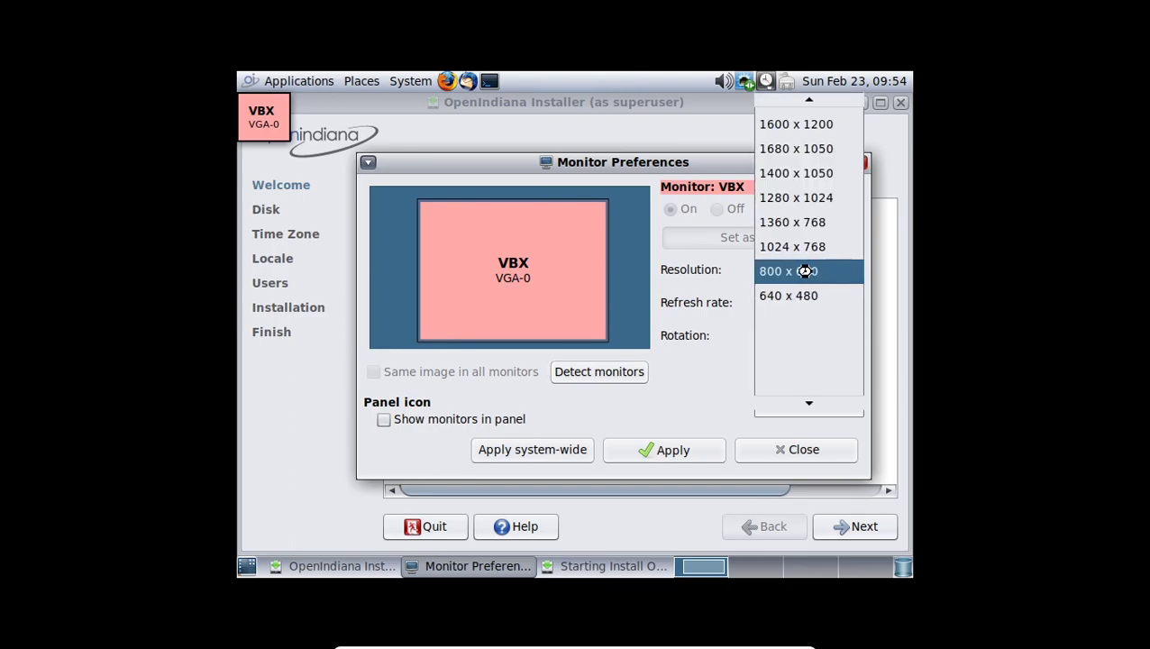
left_click(802, 222)
left_click(667, 450)
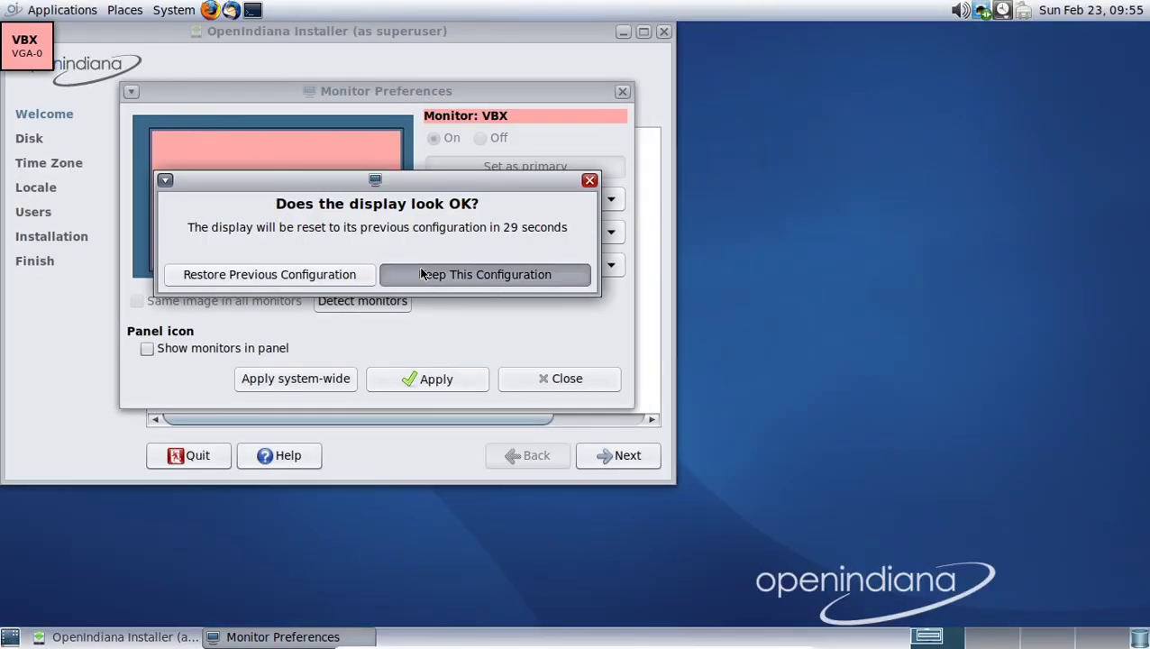
left_click(421, 274)
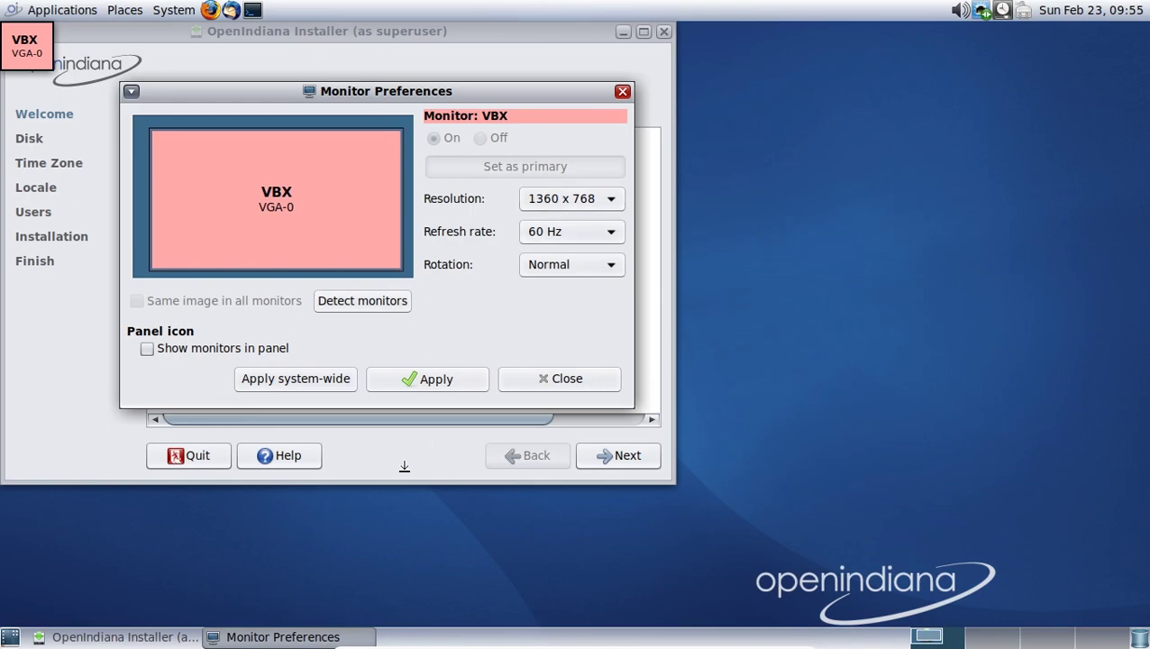
left_click(531, 384)
- Move the OpenIndiana Installer window near the middle of the desktop, clear of the desktop icons
left_click(286, 27)
left_click_drag(287, 27, 561, 82)
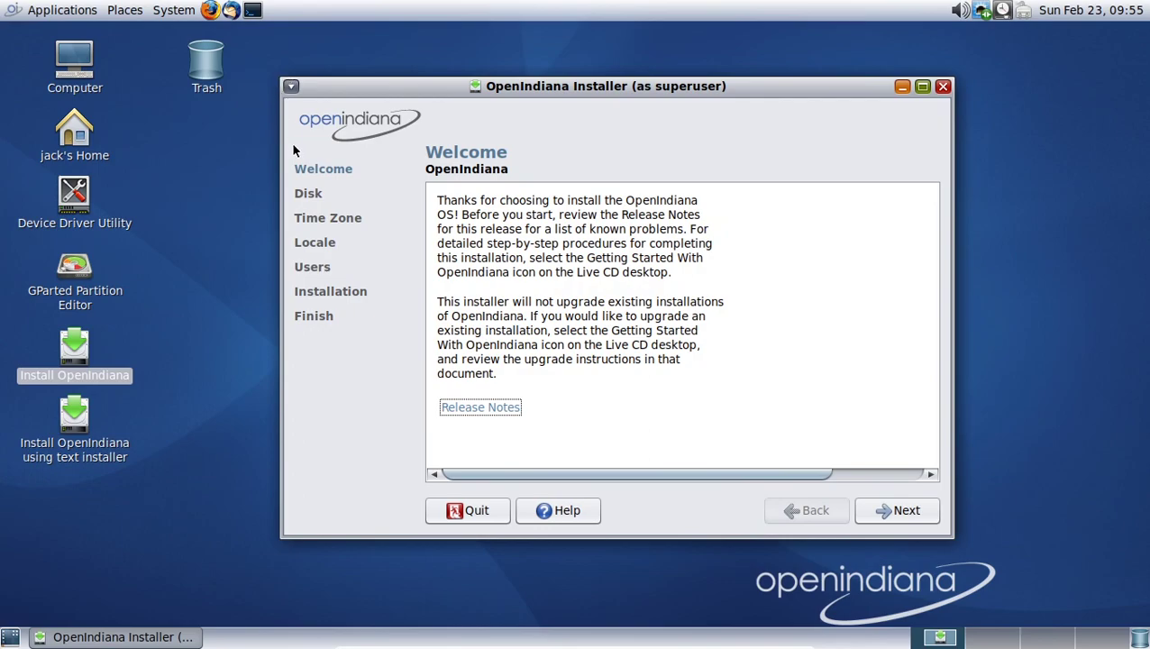
left_click(254, 482)
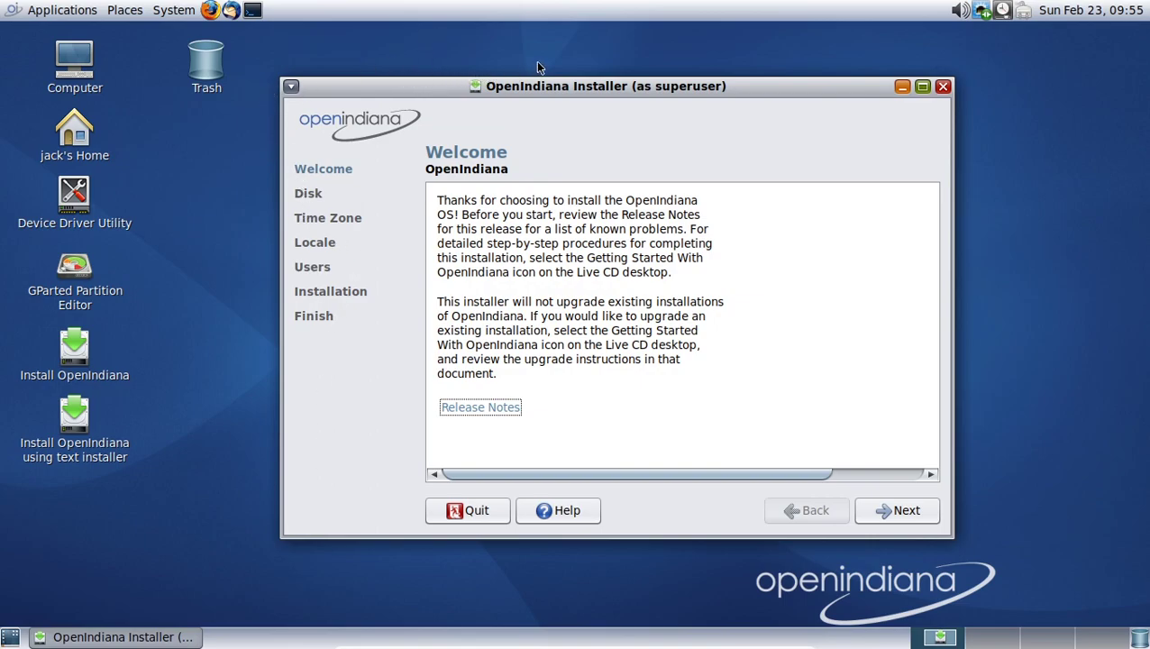
left_click_drag(566, 88, 512, 99)
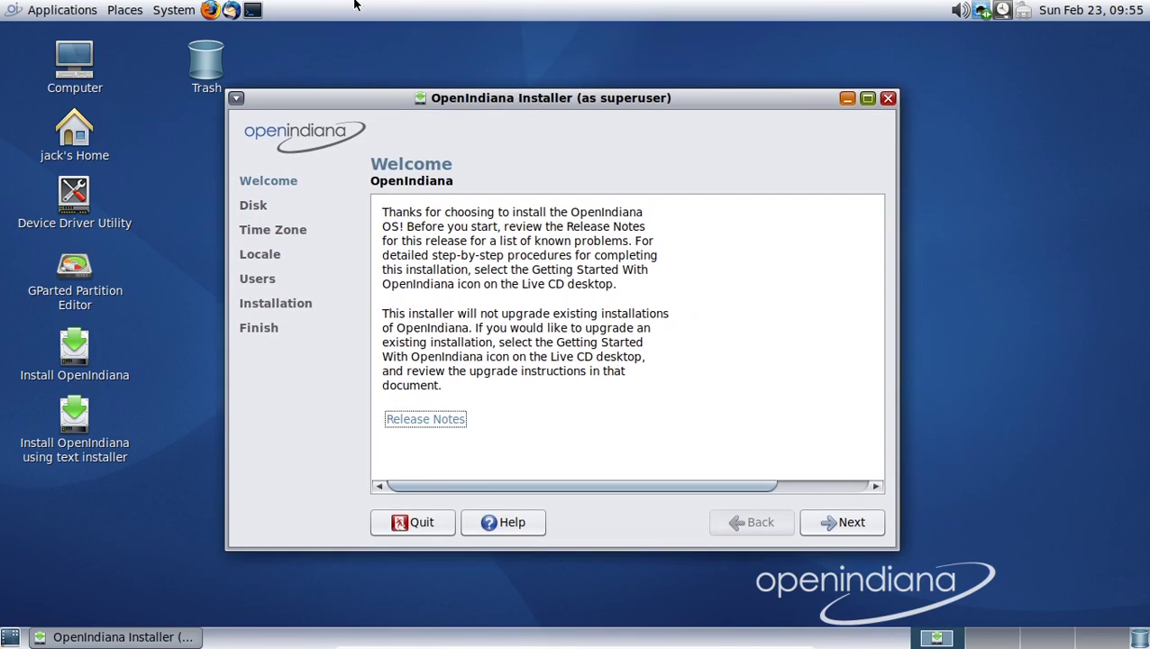
- Advance the OpenIndiana Installer to its disk page and quit the installation
left_click(867, 531)
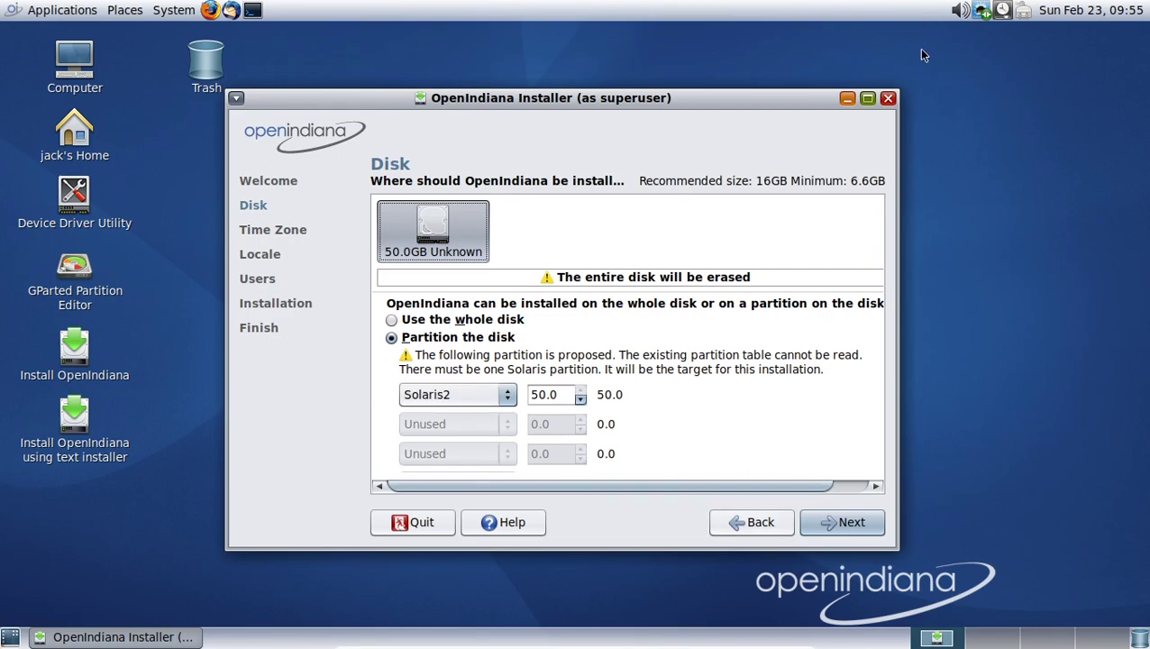
left_click(887, 97)
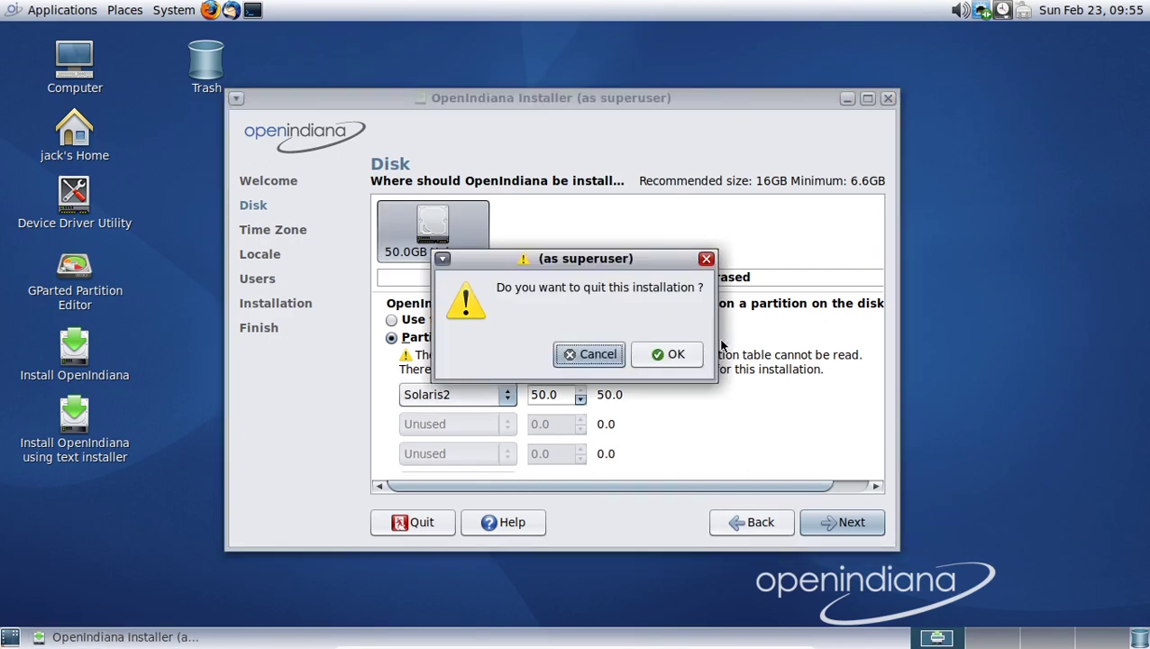
left_click(674, 354)
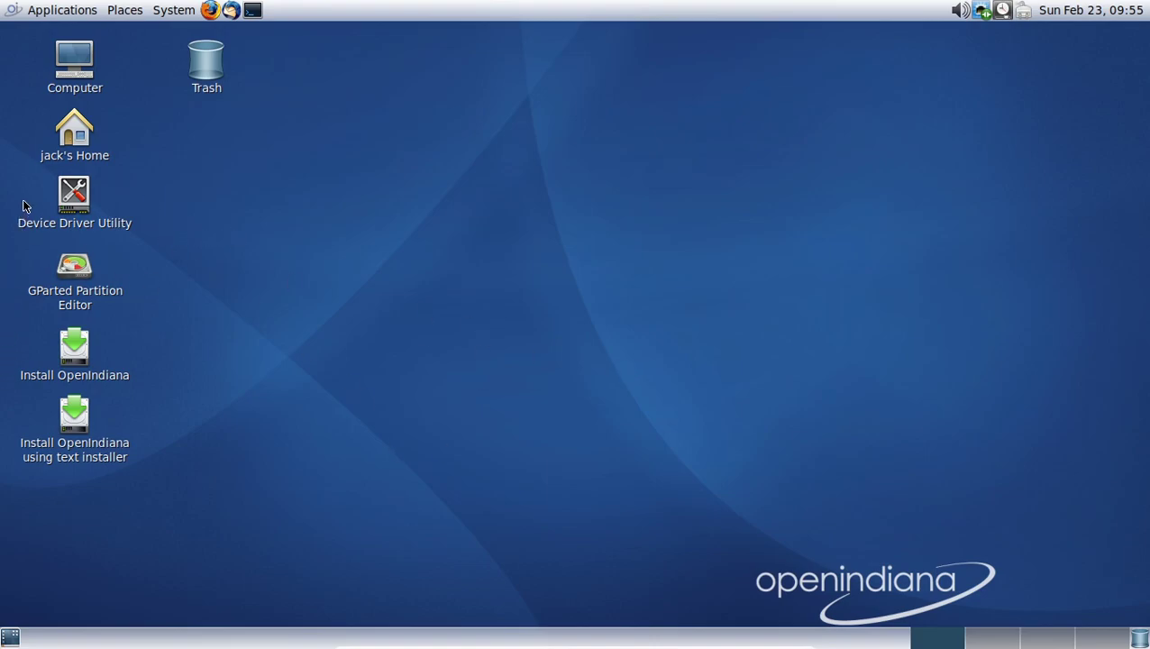
- Try to launch the GParted Partition Editor from its desktop shortcut and inspect the shortcut's context options
double_click(69, 263)
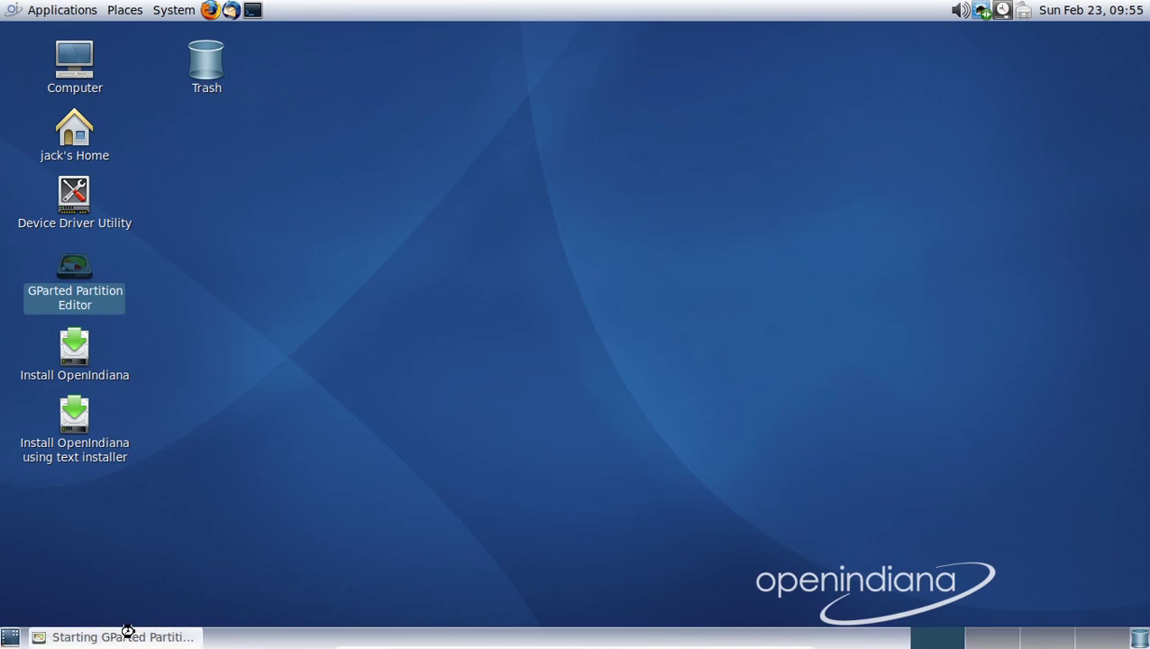
left_click_drag(236, 303, 347, 405)
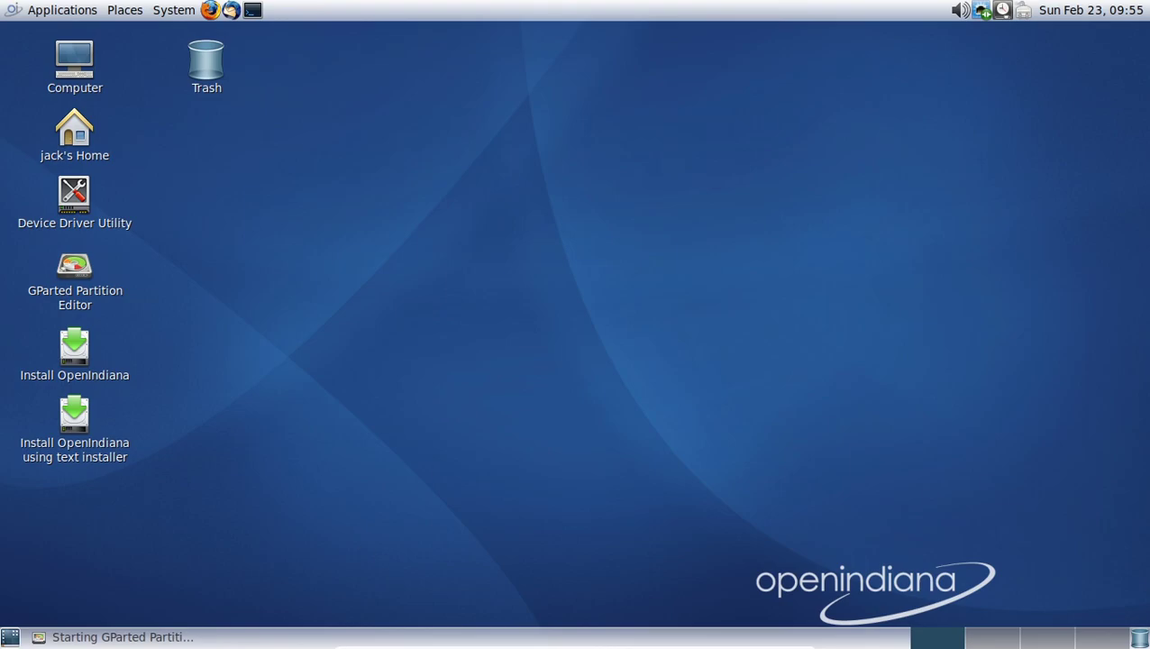
right_click(61, 638)
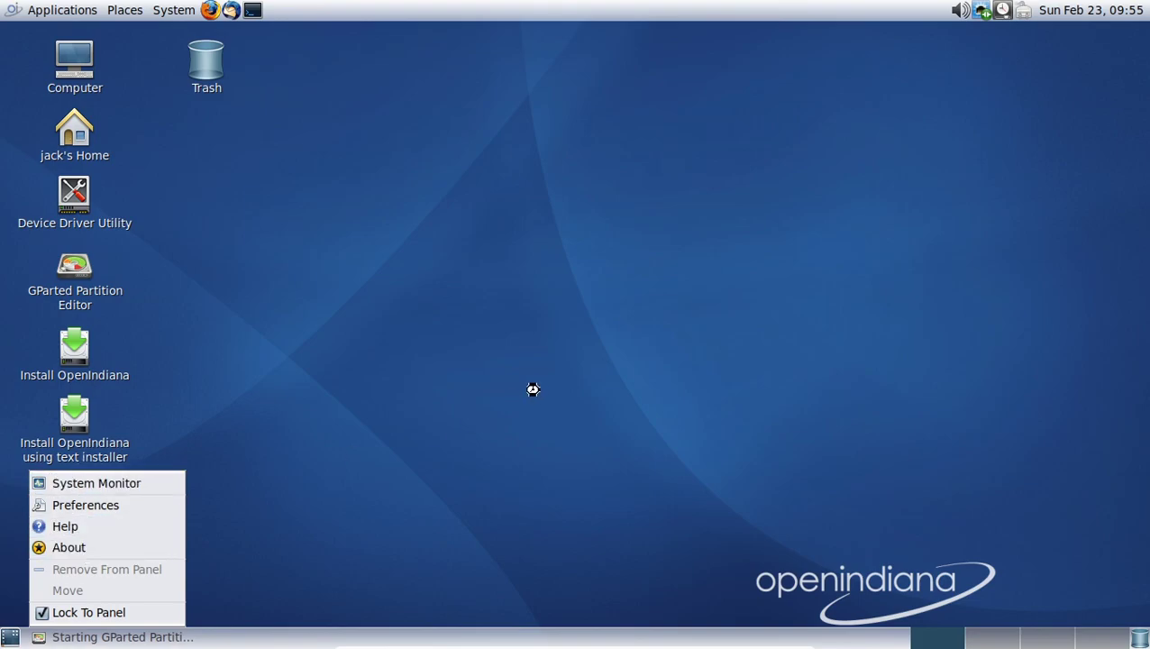
left_click(182, 179)
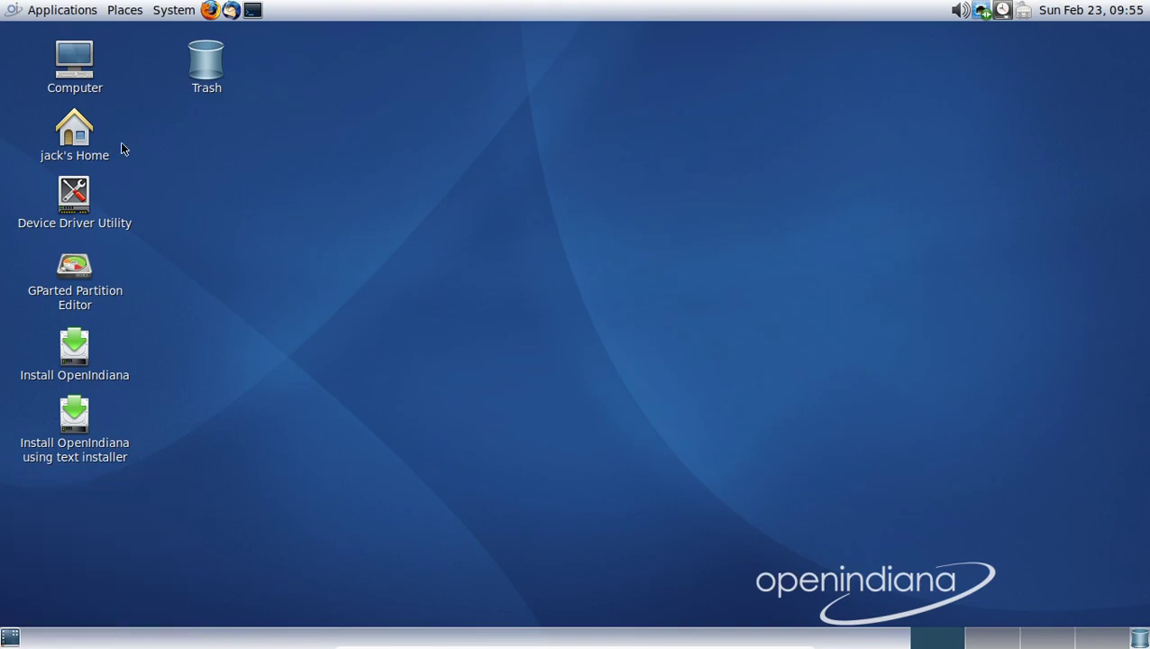
right_click(66, 264)
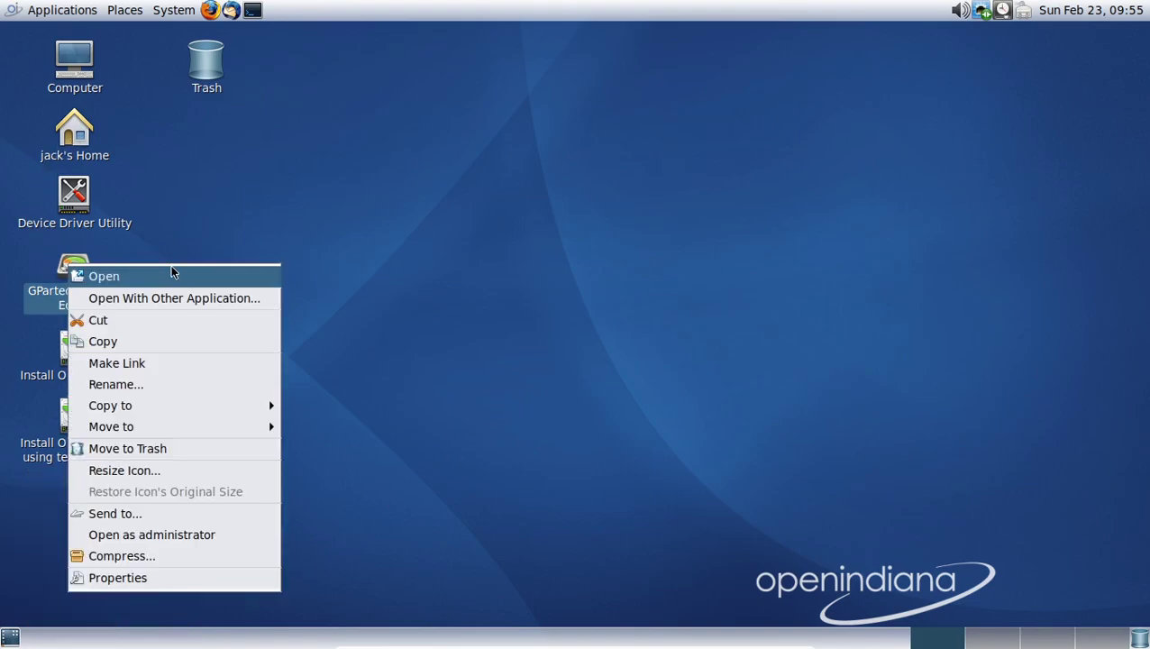
left_click(202, 247)
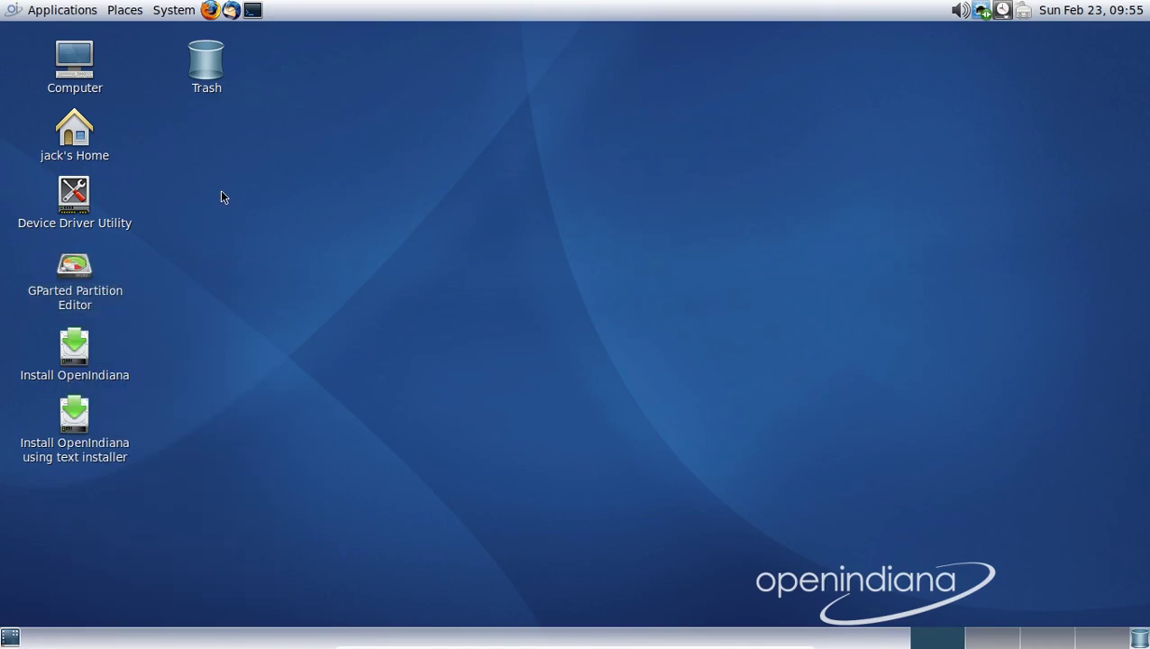
- Try to start GParted from a terminal with gparted and with sudo gparted, and close the terminal
left_click(249, 10)
type("gparted")
key("Return")
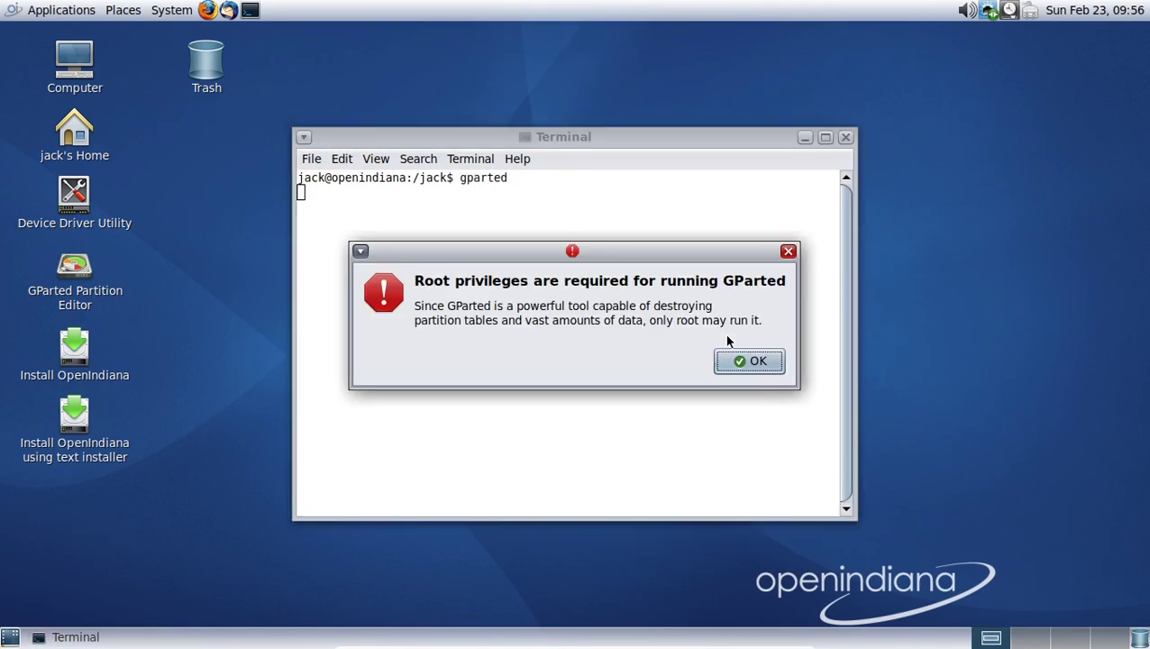
left_click(745, 361)
type("sudo gparted")
key("Return")
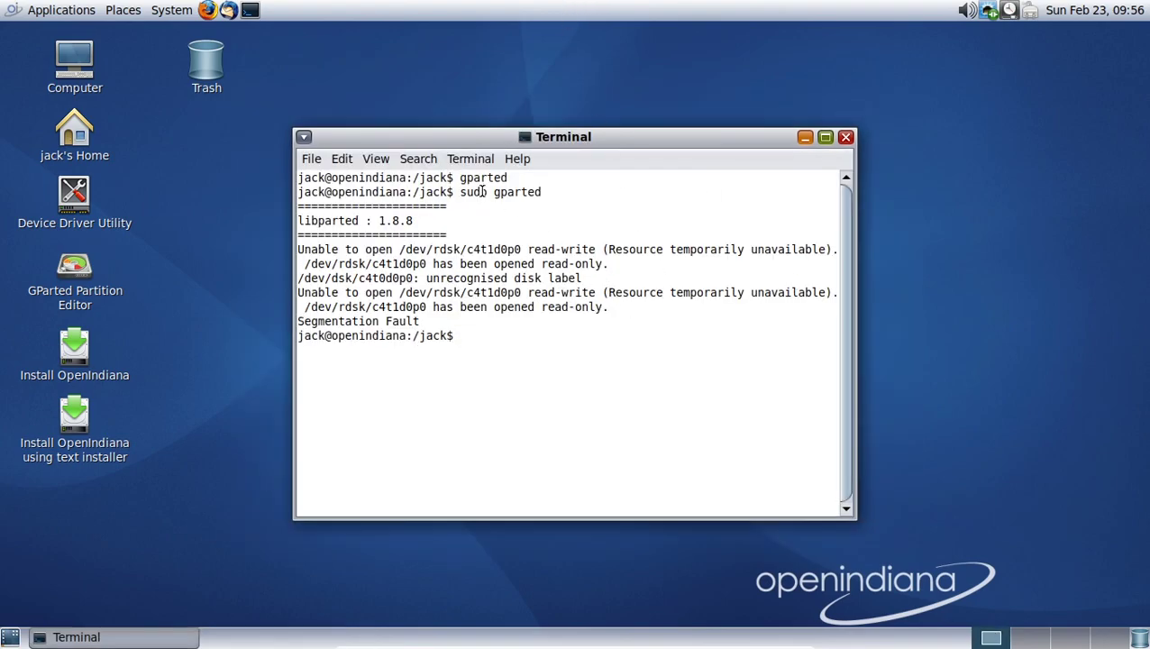
left_click(516, 159)
left_click(523, 144)
left_click_drag(477, 143, 476, 154)
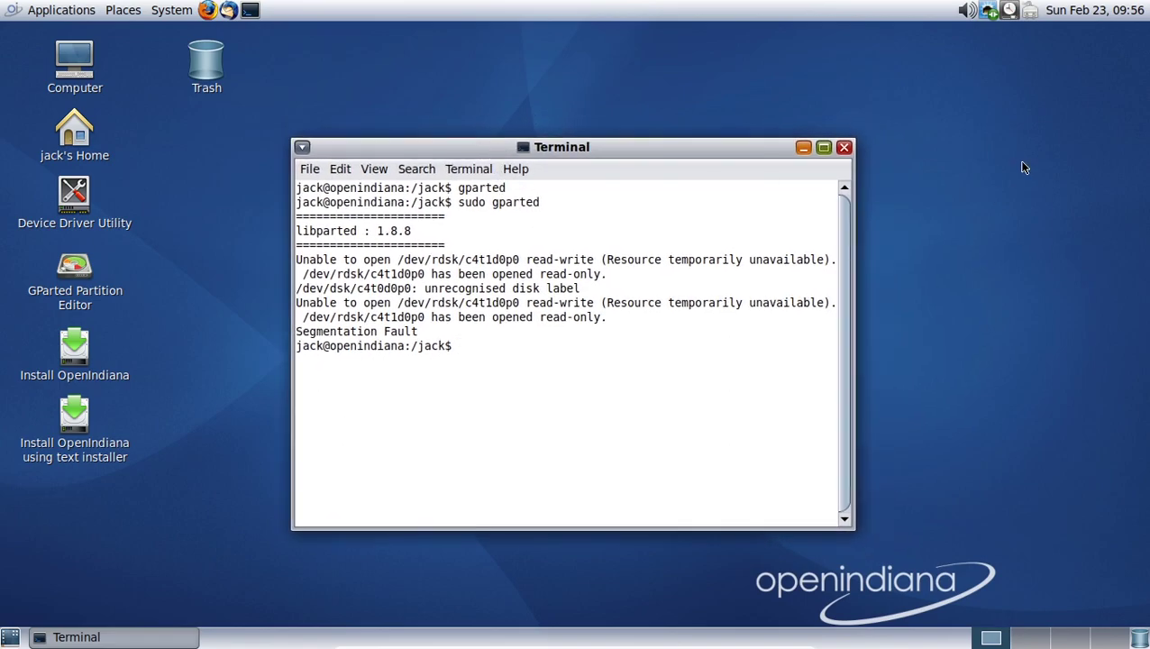
left_click(844, 149)
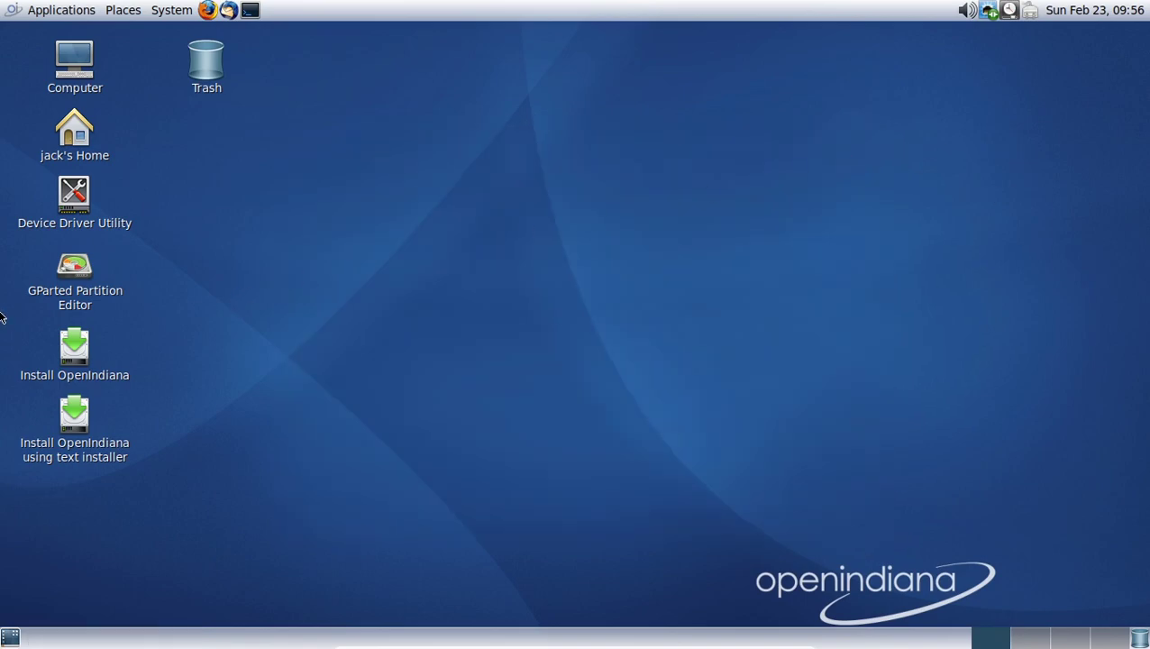
- Launch the graphical OpenIndiana installer again and choose to use the whole 50.0GB disk
double_click(69, 346)
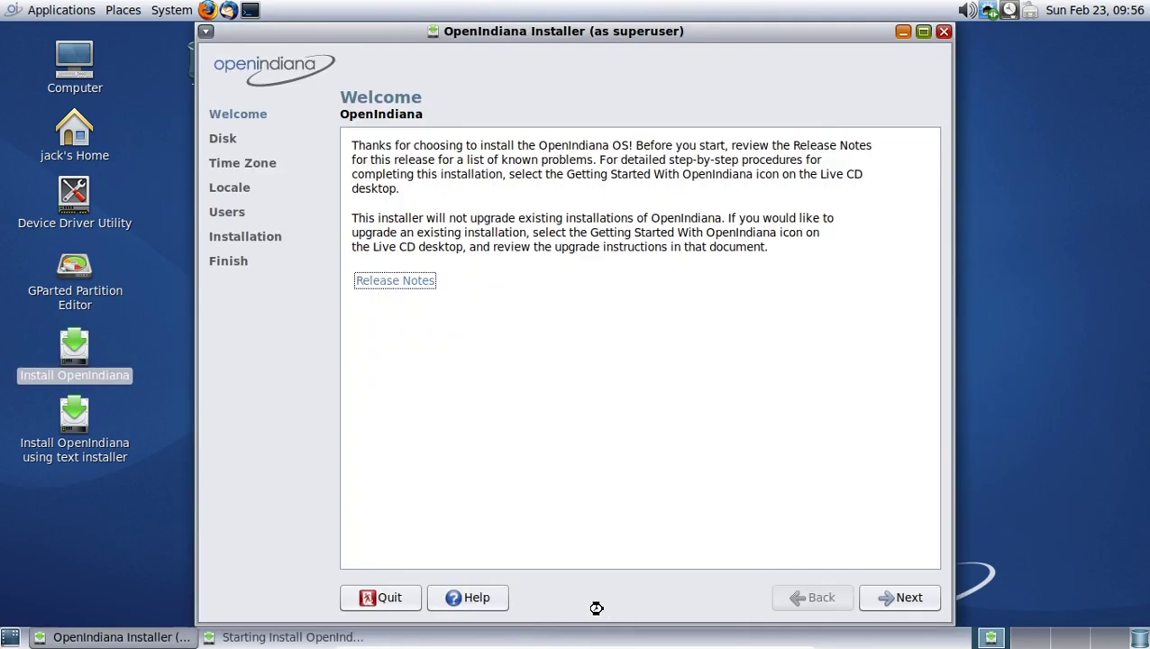
left_click(879, 597)
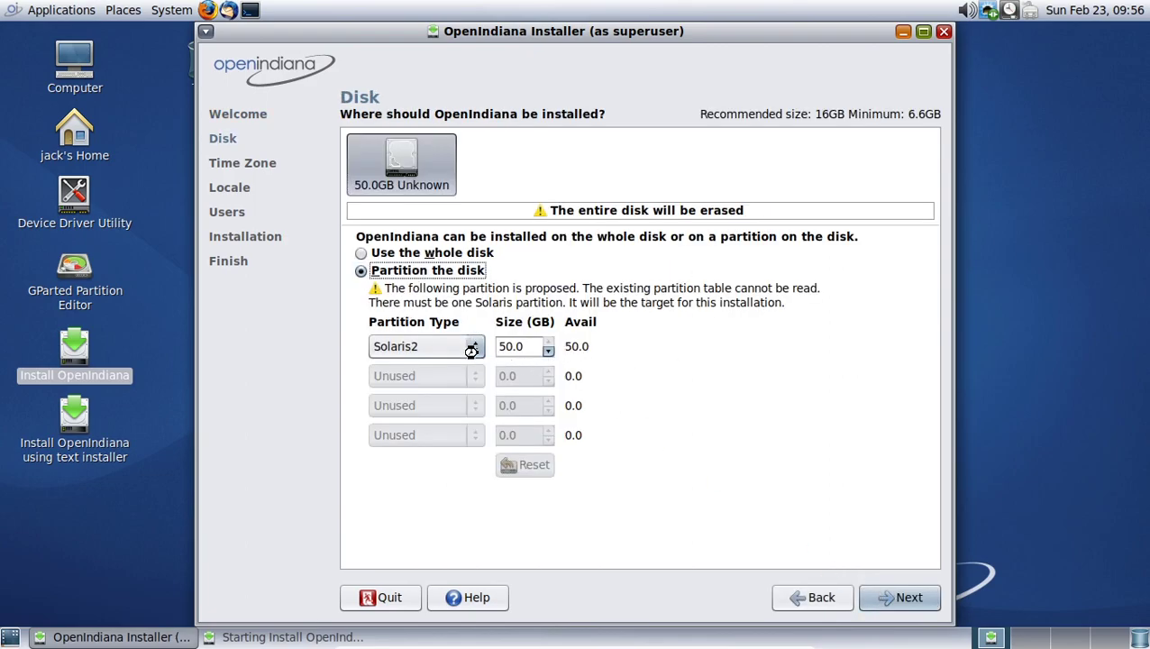
left_click(364, 254)
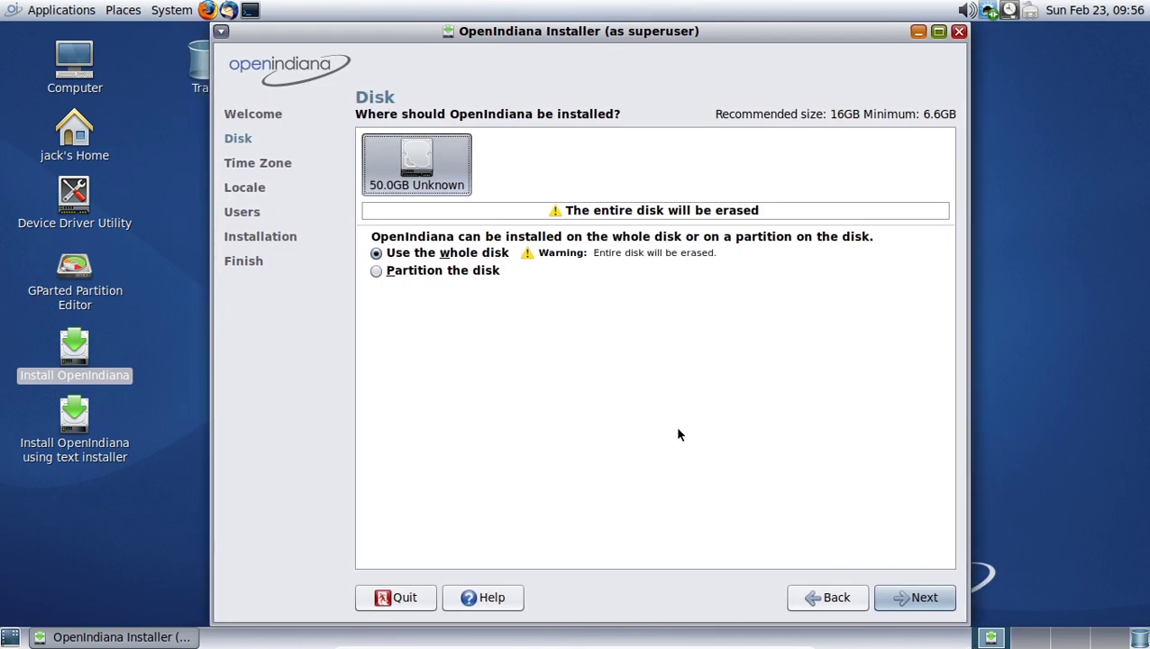
- Review the display and rotation settings in Monitor Preferences and close it without applying anything
left_click(126, 11)
mouse_move(182, 18)
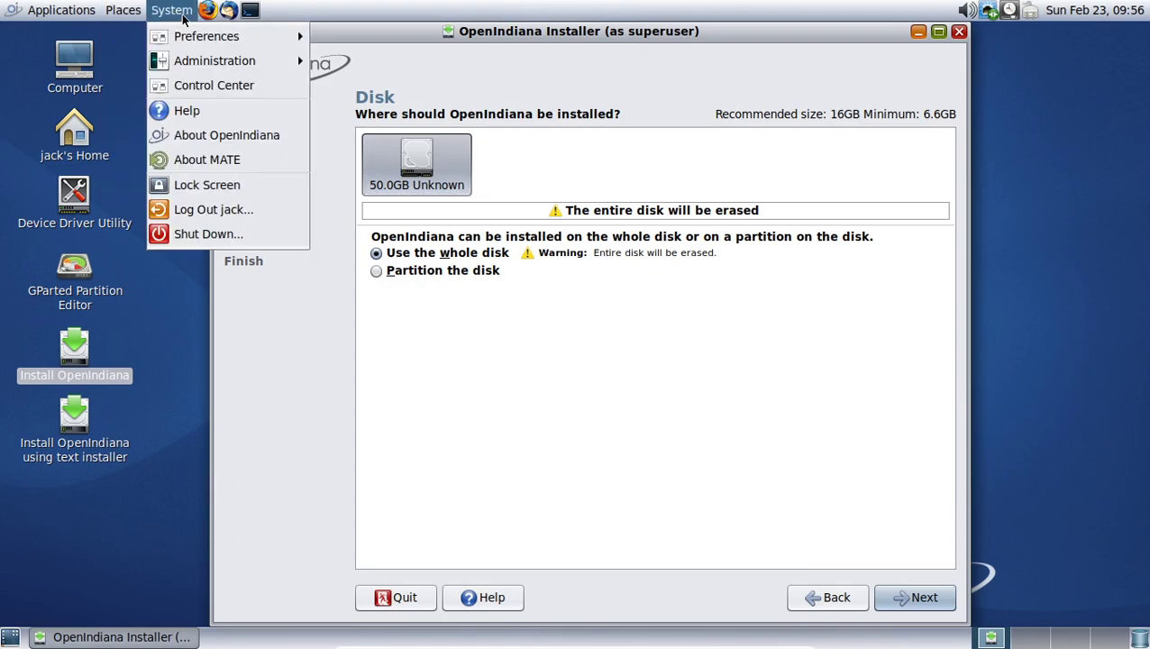
mouse_move(207, 36)
mouse_move(452, 36)
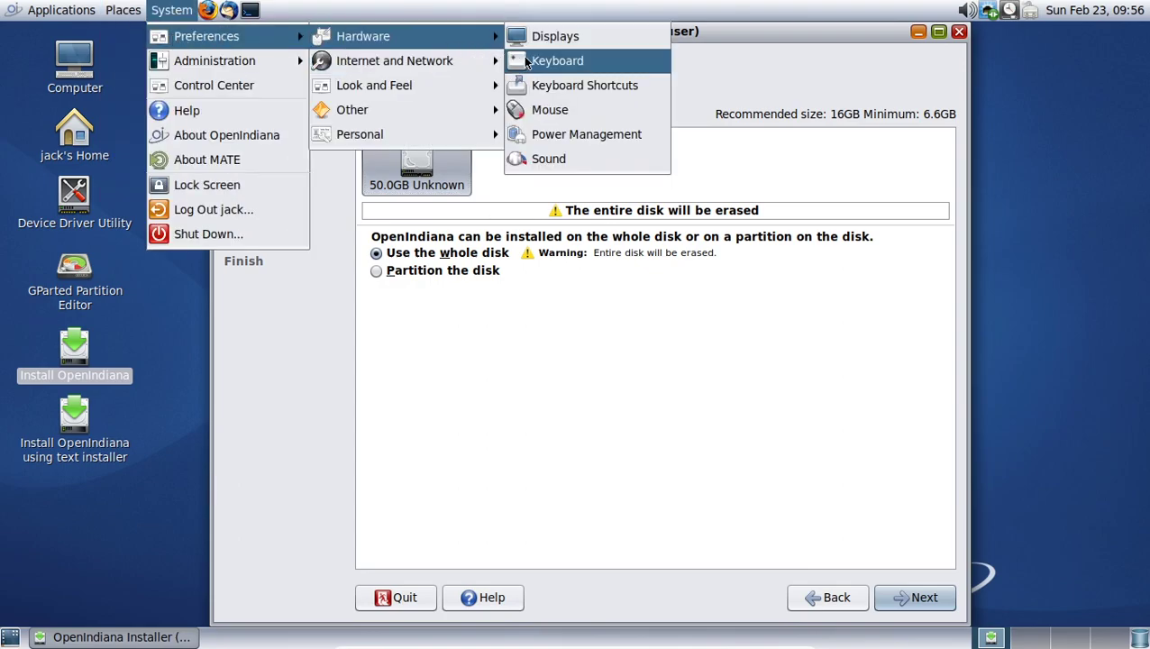
left_click(541, 36)
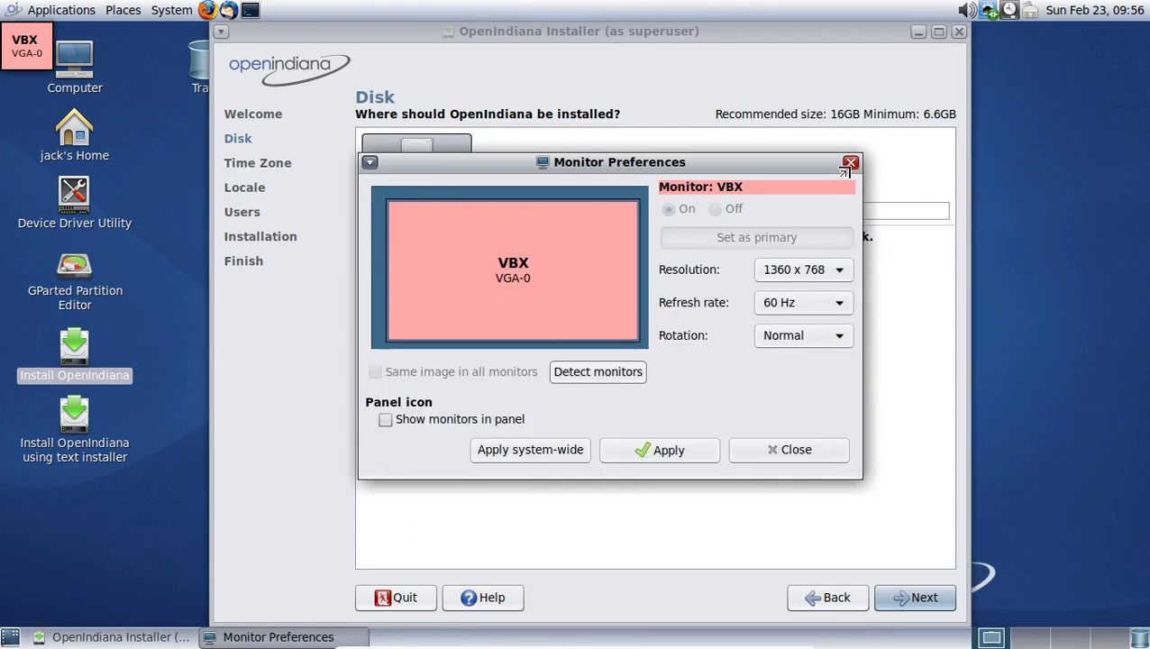
left_click_drag(685, 153, 595, 166)
left_click(703, 350)
left_click(611, 369)
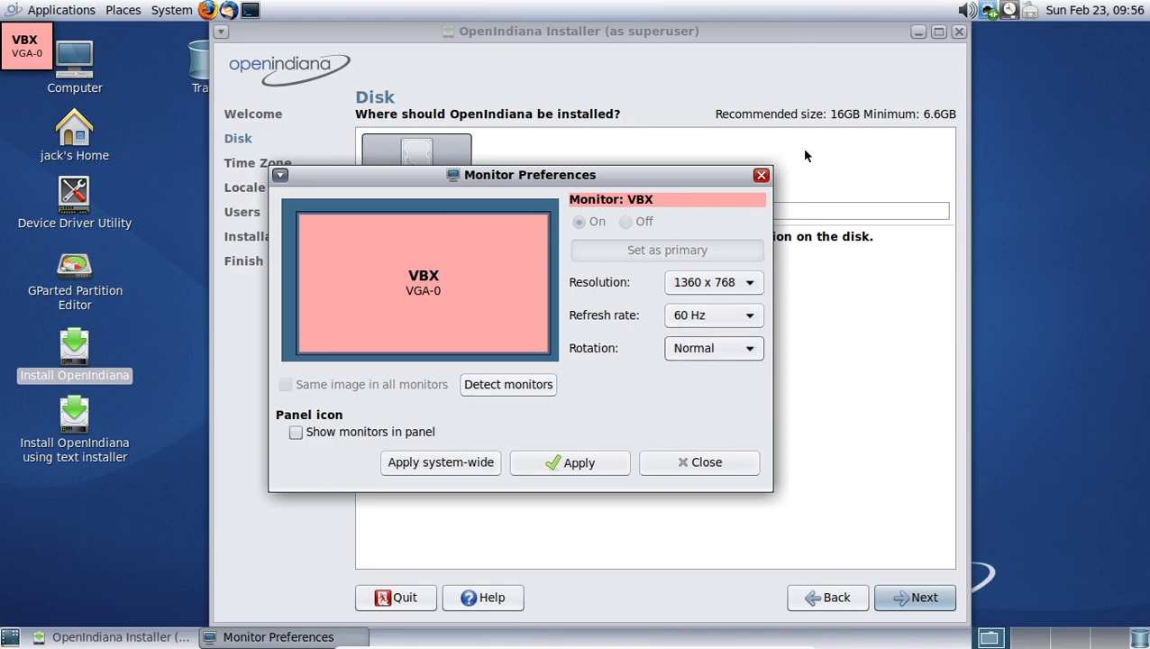
left_click(760, 175)
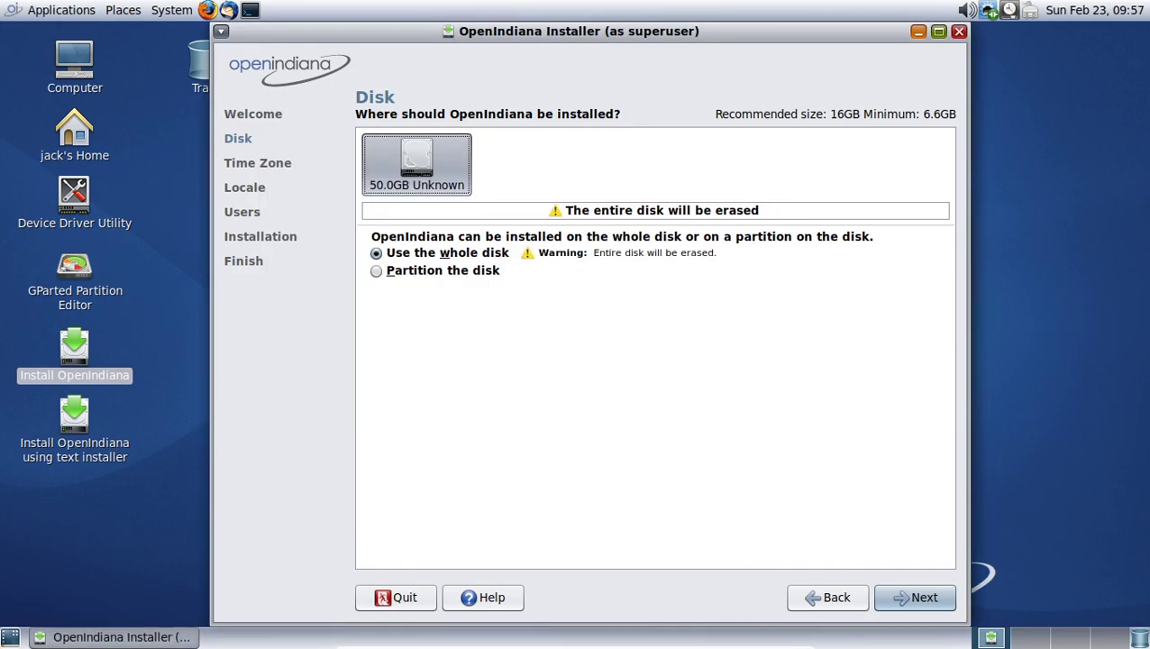
- Continue to the time zone page and set the region to Americas and the location to United States
left_click(936, 603)
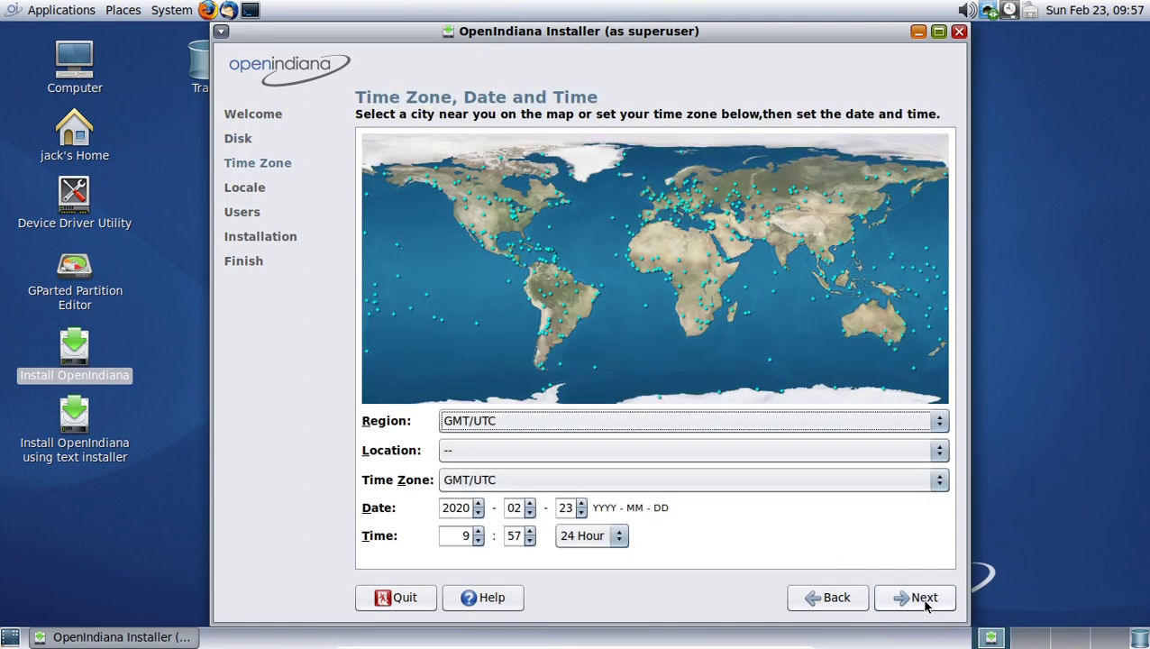
left_click(485, 425)
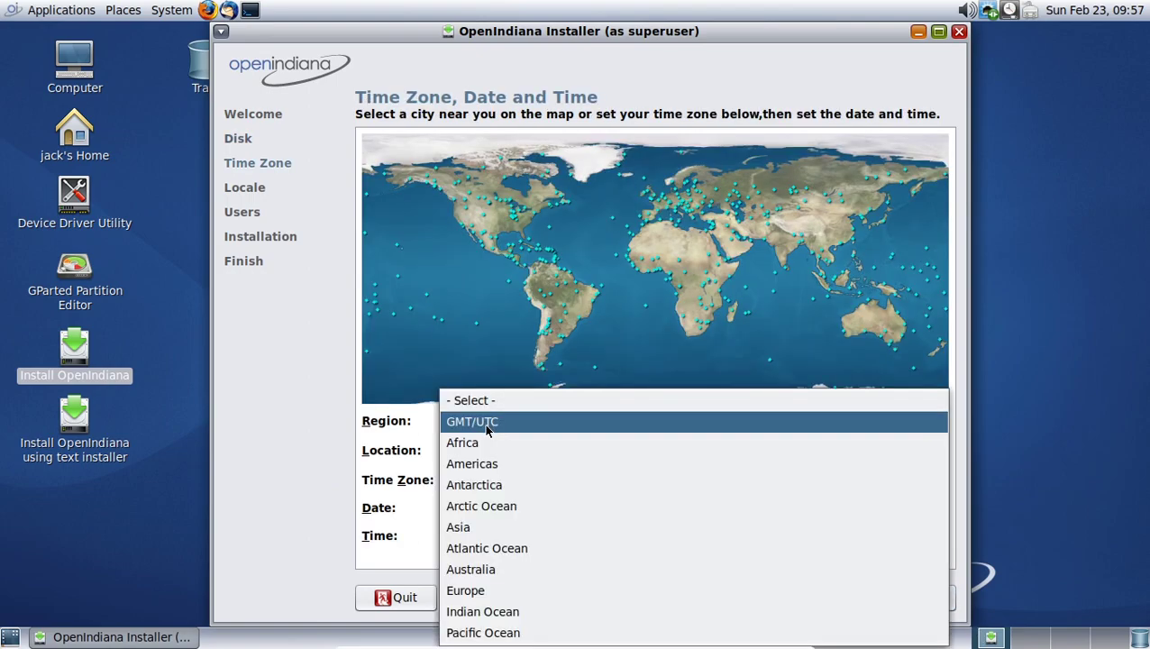
left_click(510, 463)
left_click(535, 451)
mouse_move(692, 639)
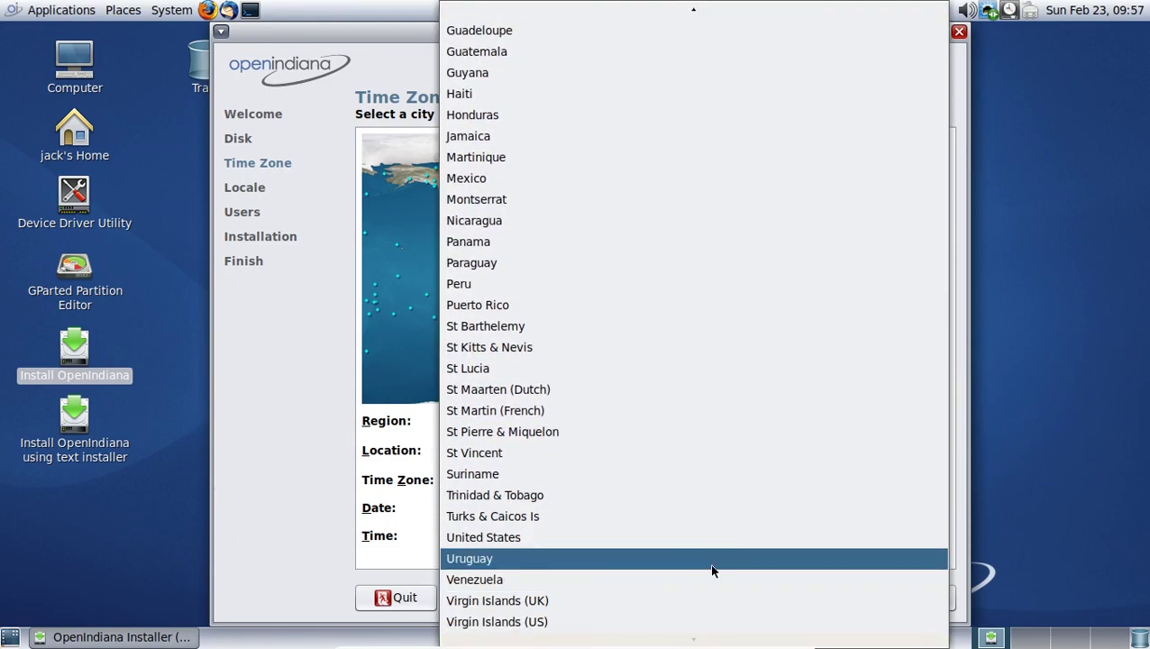
left_click(717, 532)
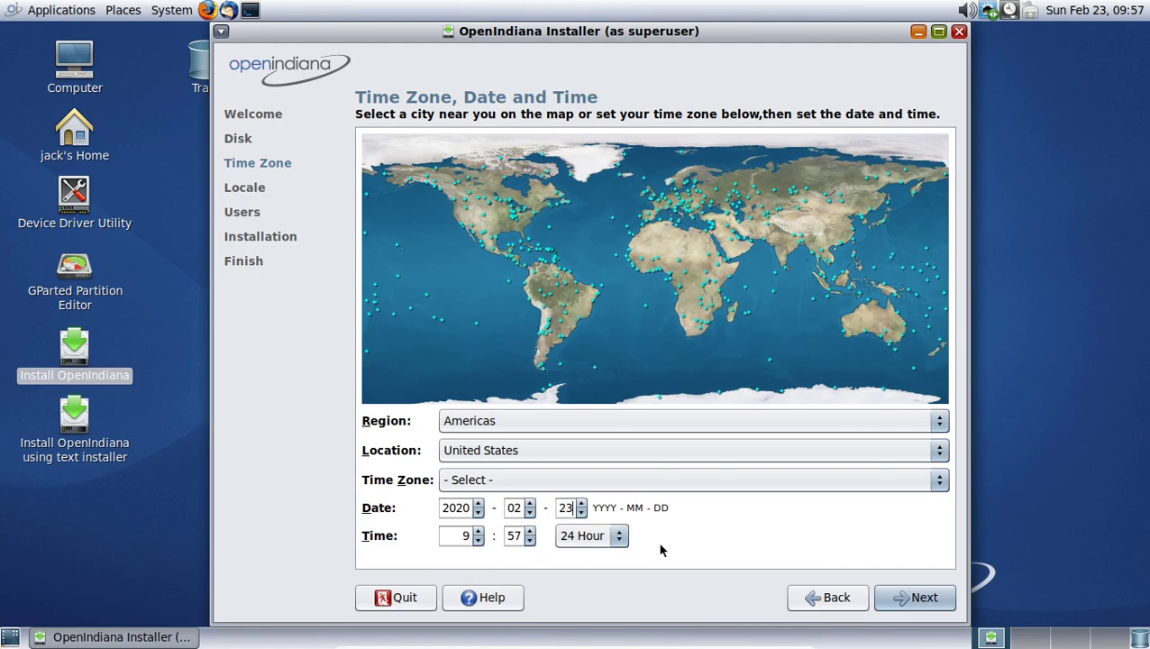
- Set the installer's time format to AM and the time zone to Pacific
left_click(584, 537)
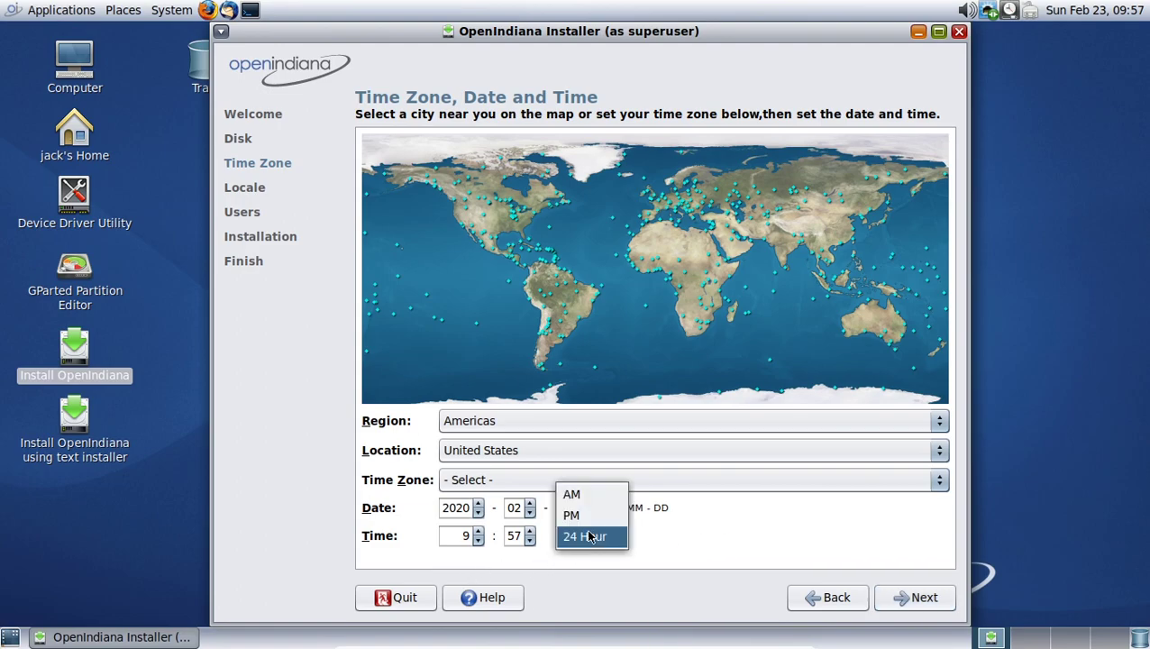
left_click(608, 495)
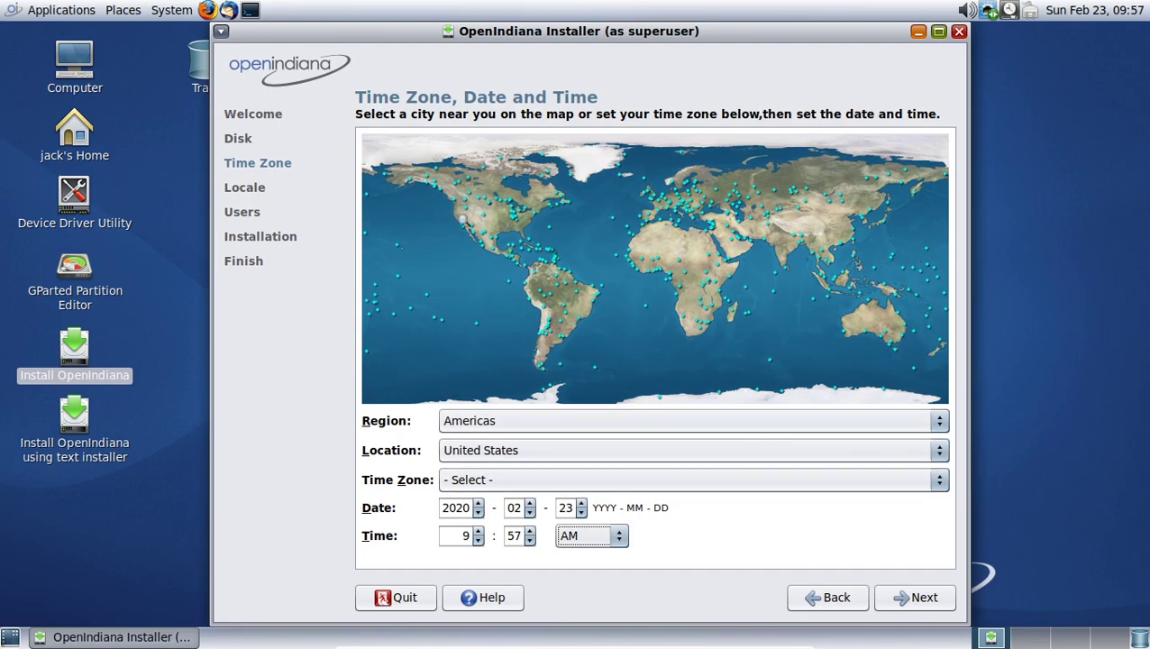
scroll(456, 222, "up", 1)
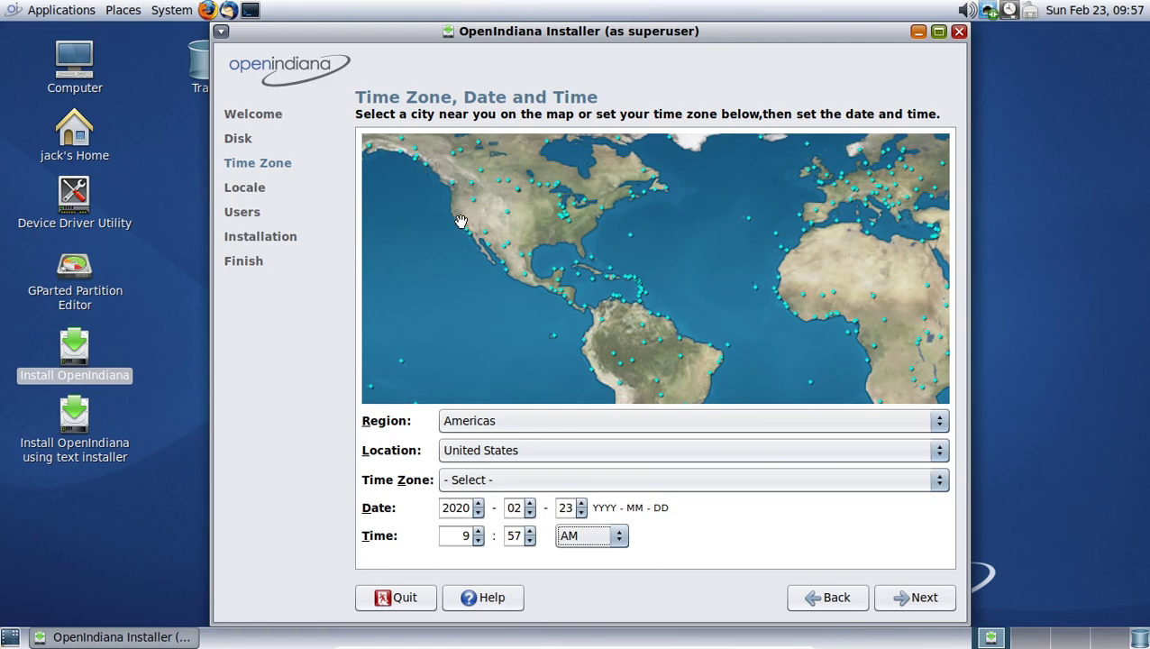
left_click_drag(464, 228, 488, 268)
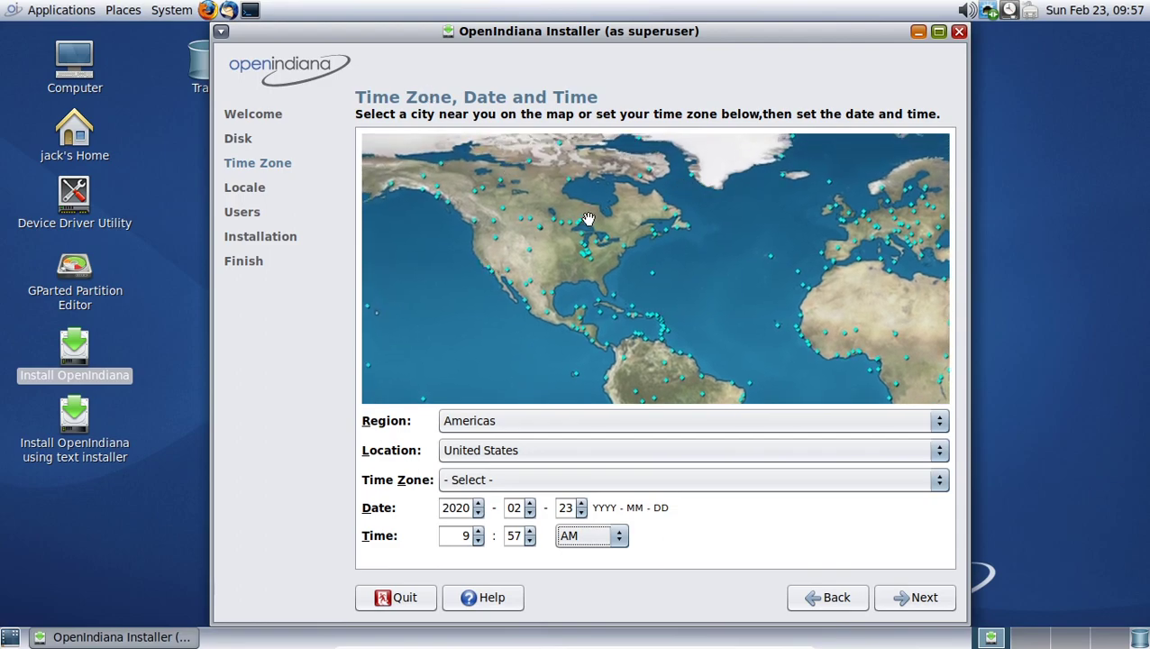
left_click(487, 269)
left_click(625, 485)
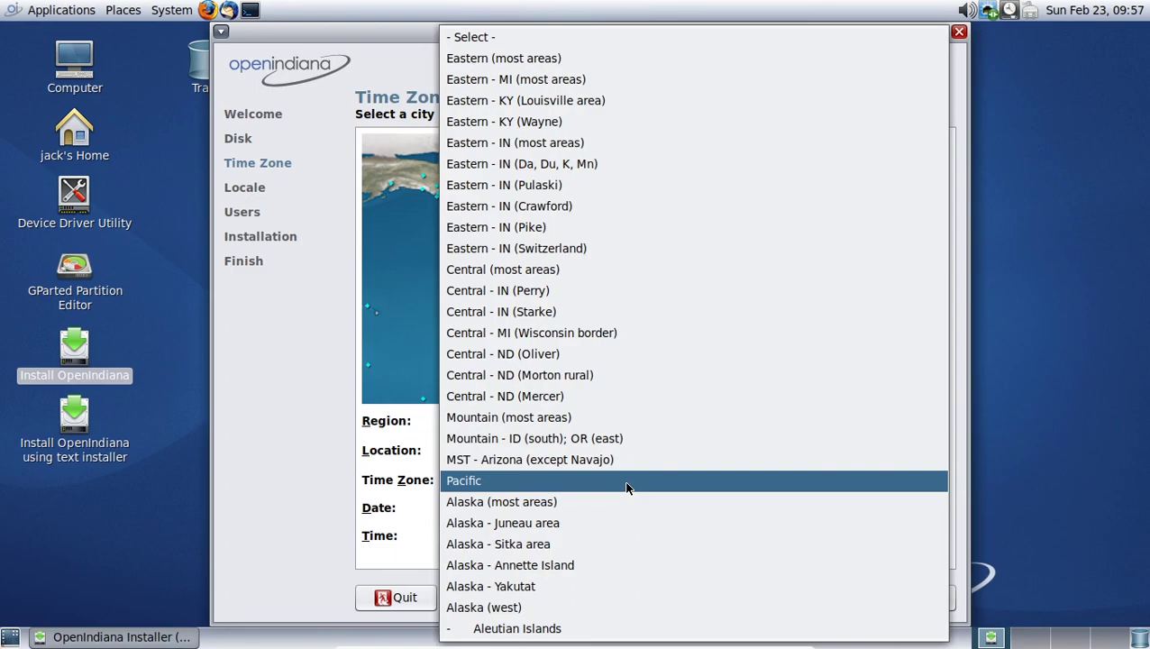
left_click(627, 482)
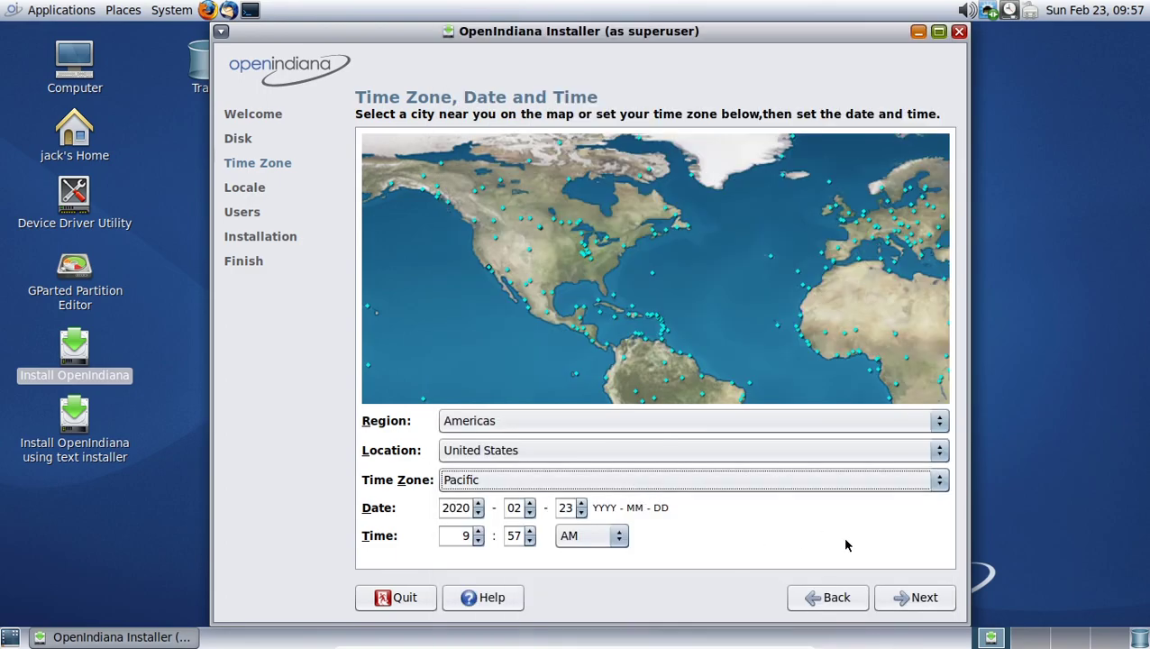
- Proceed to the users page, accepting English with the United States territory as the default locale
left_click(906, 598)
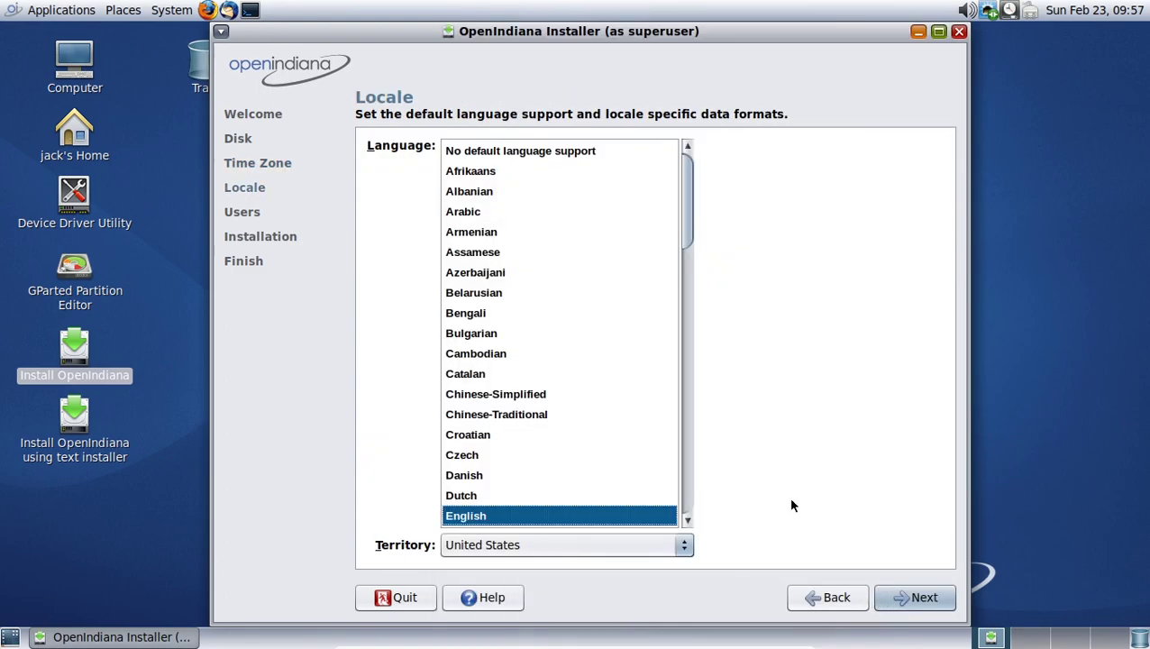
left_click(910, 601)
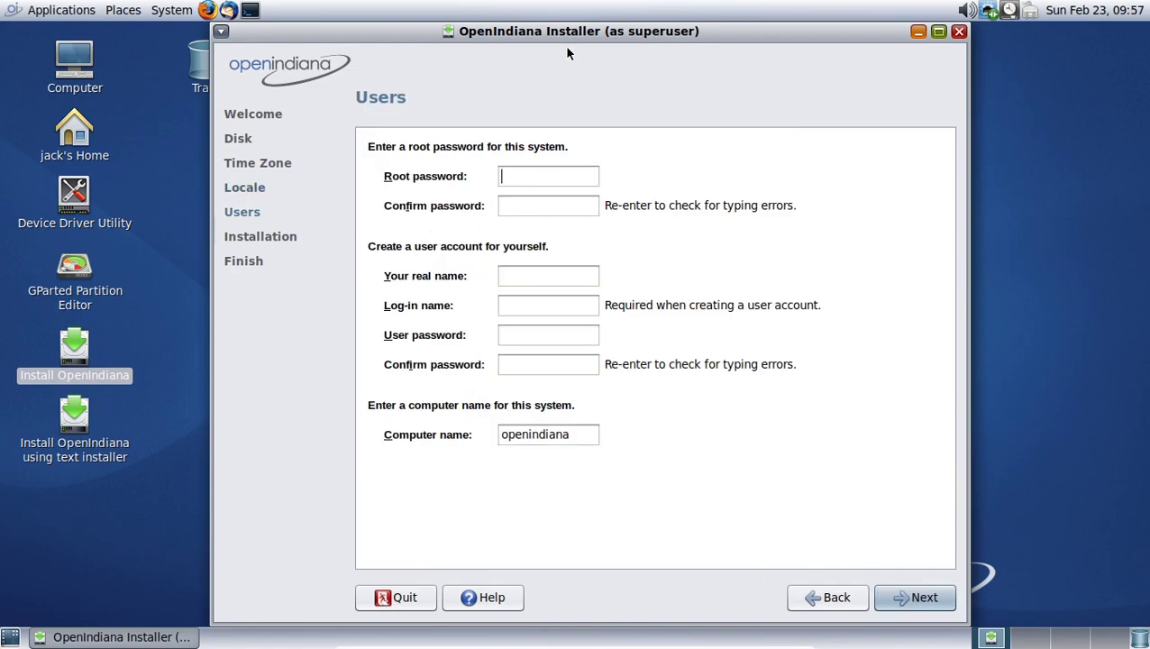
mouse_move(557, 31)
left_mouse_down()
mouse_move(563, 82)
mouse_move(566, 38)
left_mouse_up()
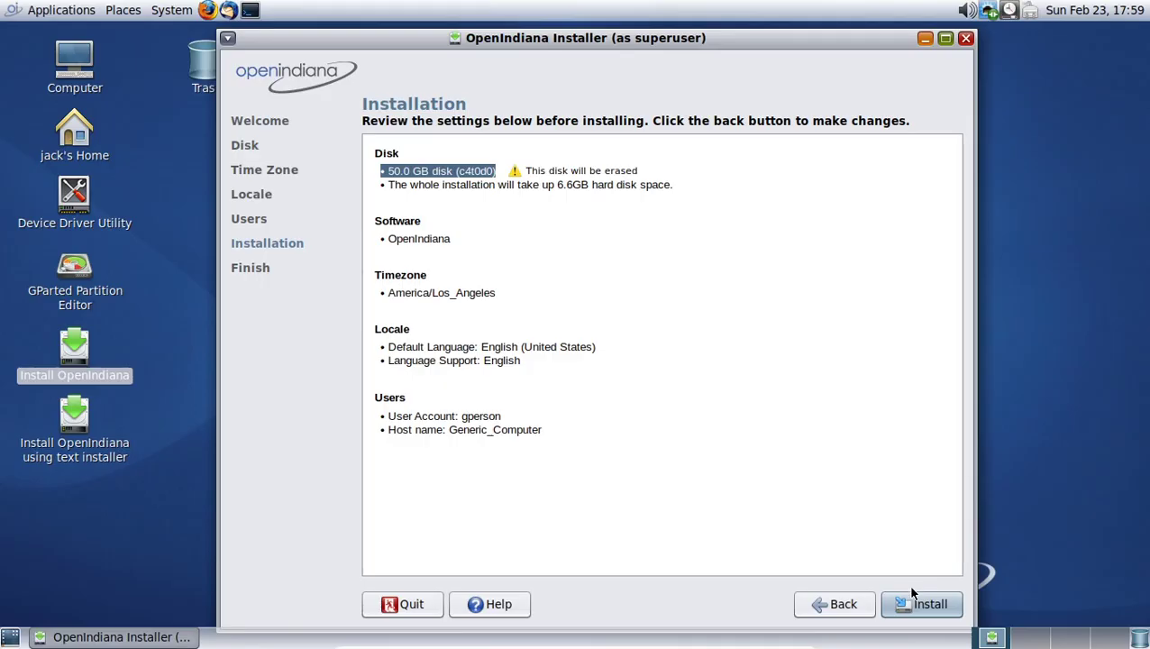
- Start installing OpenIndiana on the 50.0 GB disk with the reviewed settings
left_click(902, 611)
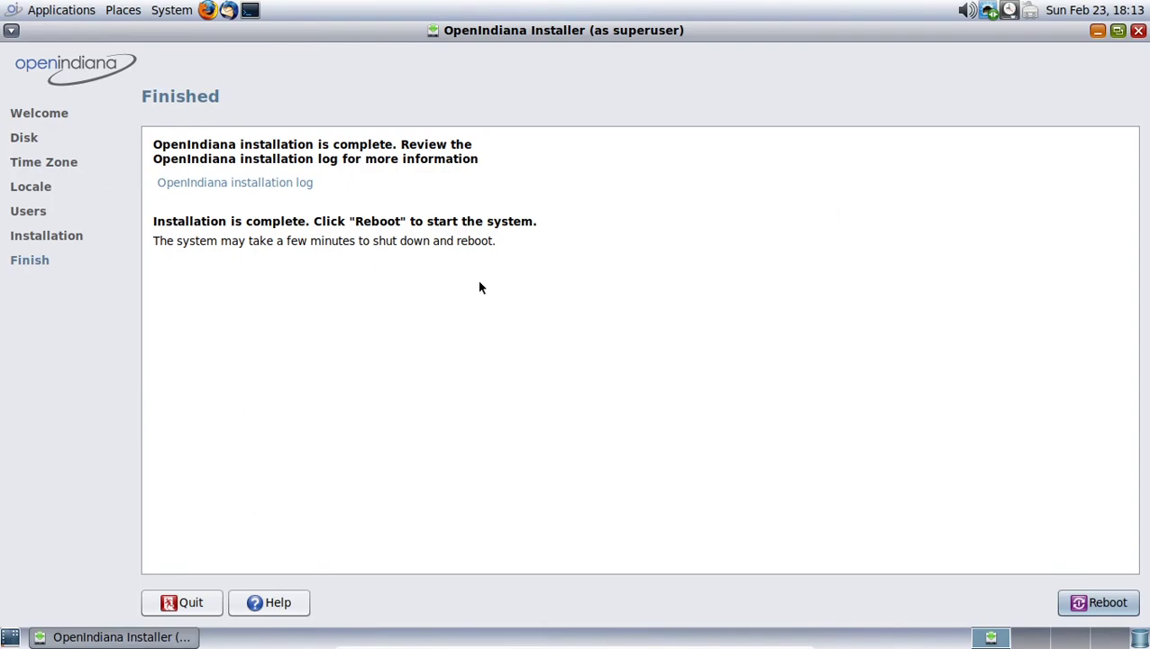
- Finish the installer by rebooting the machine into the newly installed system
left_click(1078, 599)
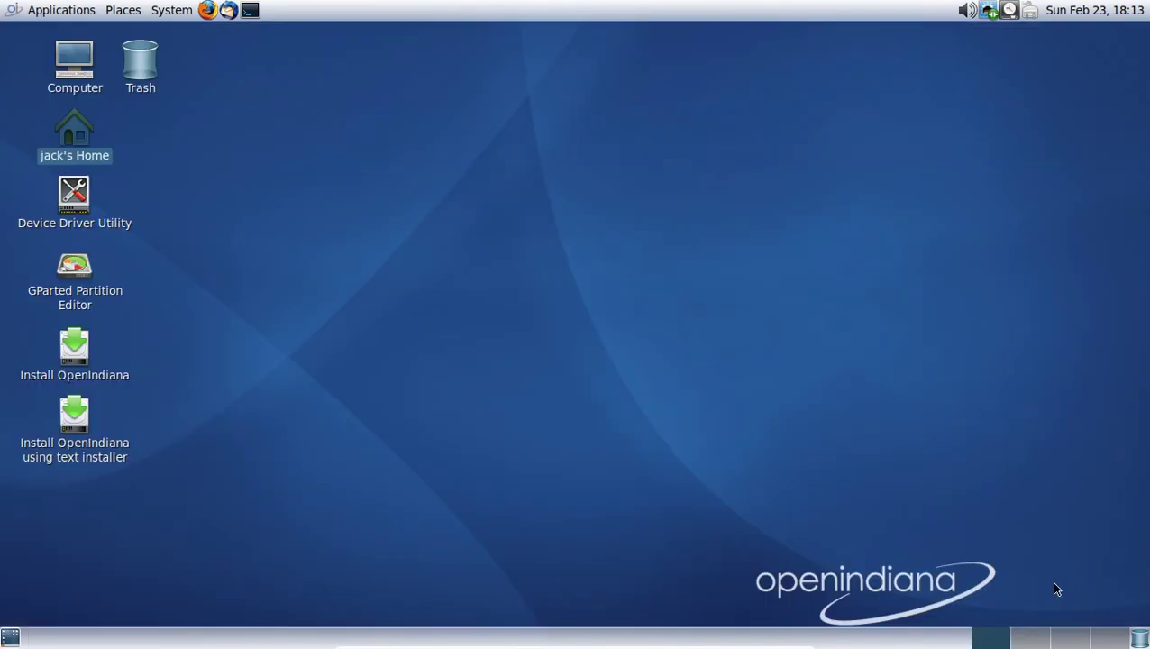
left_click(56, 11)
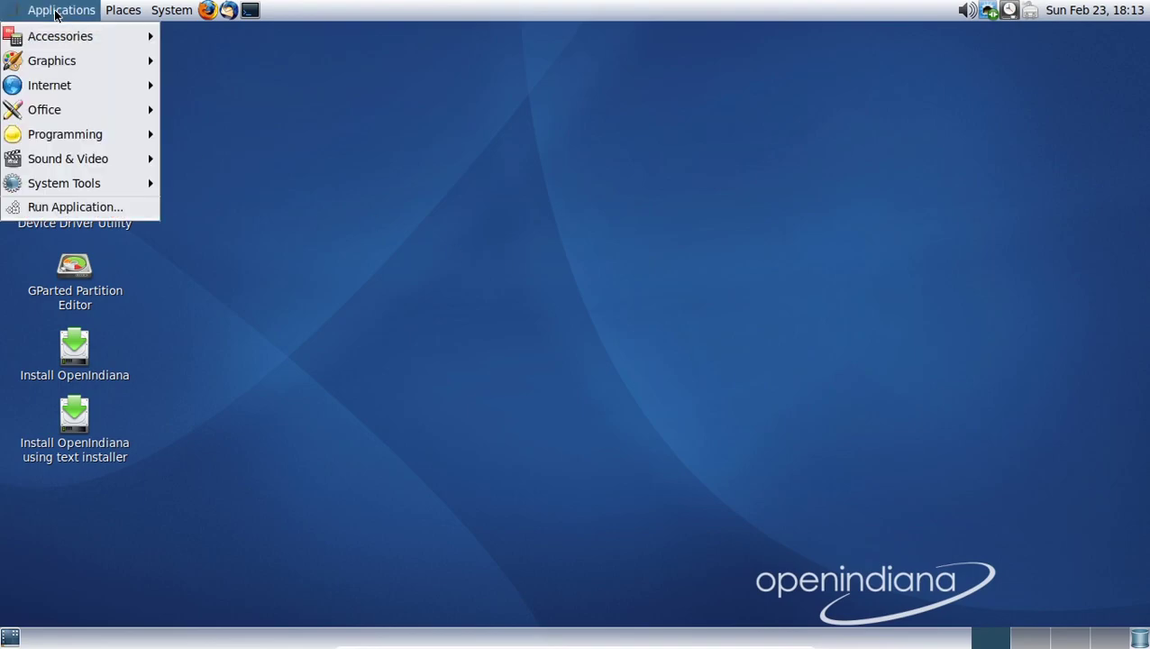
left_click(61, 11)
left_click(502, 342)
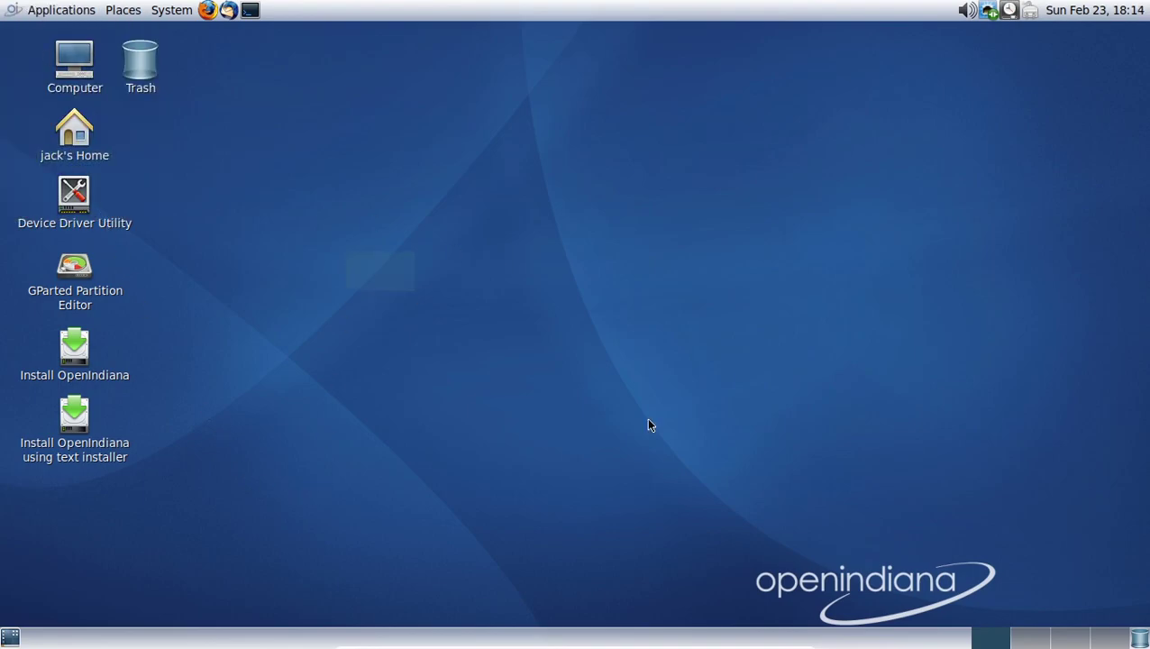
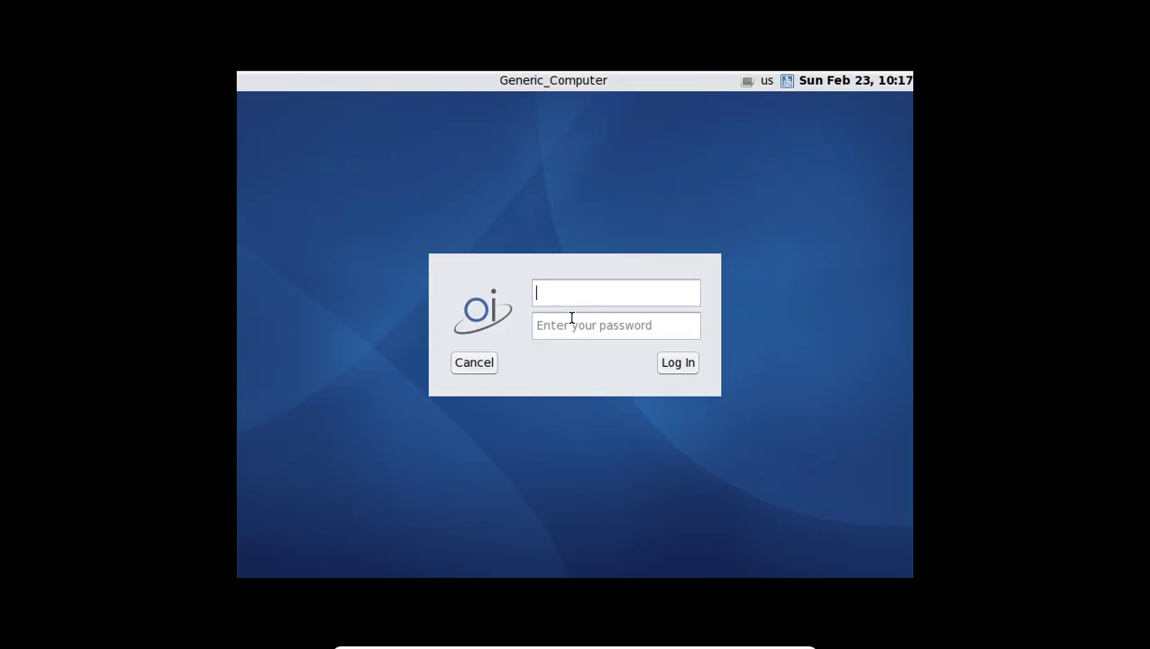
- Log in to the installed system with the created user's name and the account password
type("Generic Person")
key("Tab")
type("p")
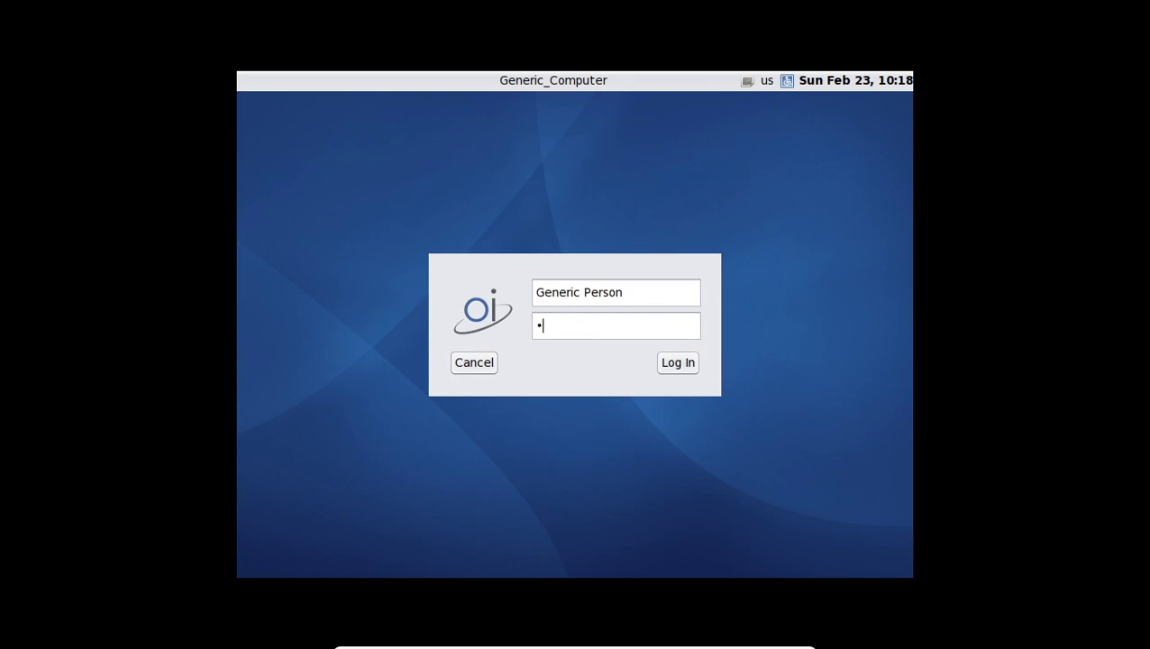
key("Return")
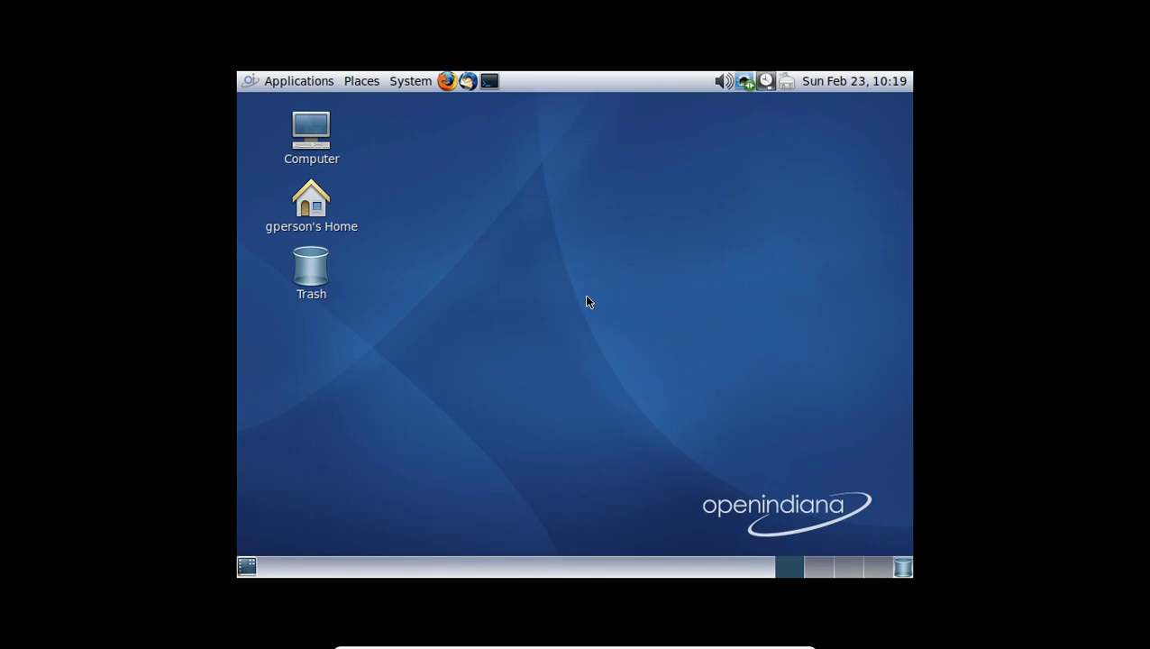
- Set the display resolution to 1360 x 768 in the hardware preferences and keep the new configuration
left_click(410, 82)
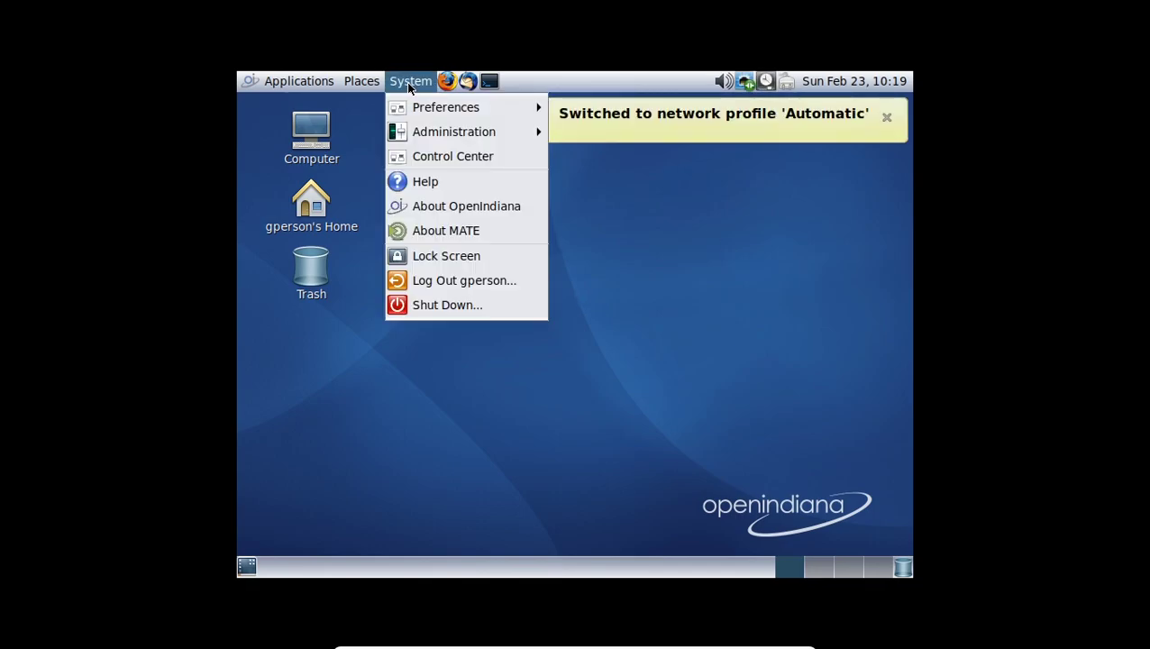
mouse_move(475, 106)
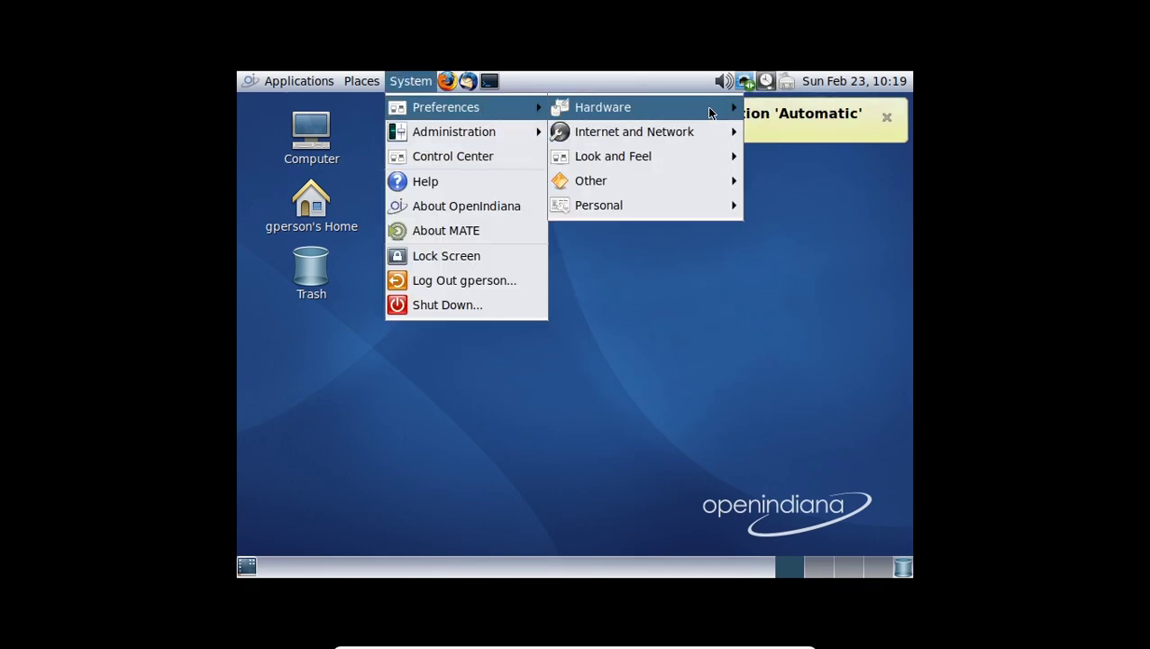
left_click(885, 124)
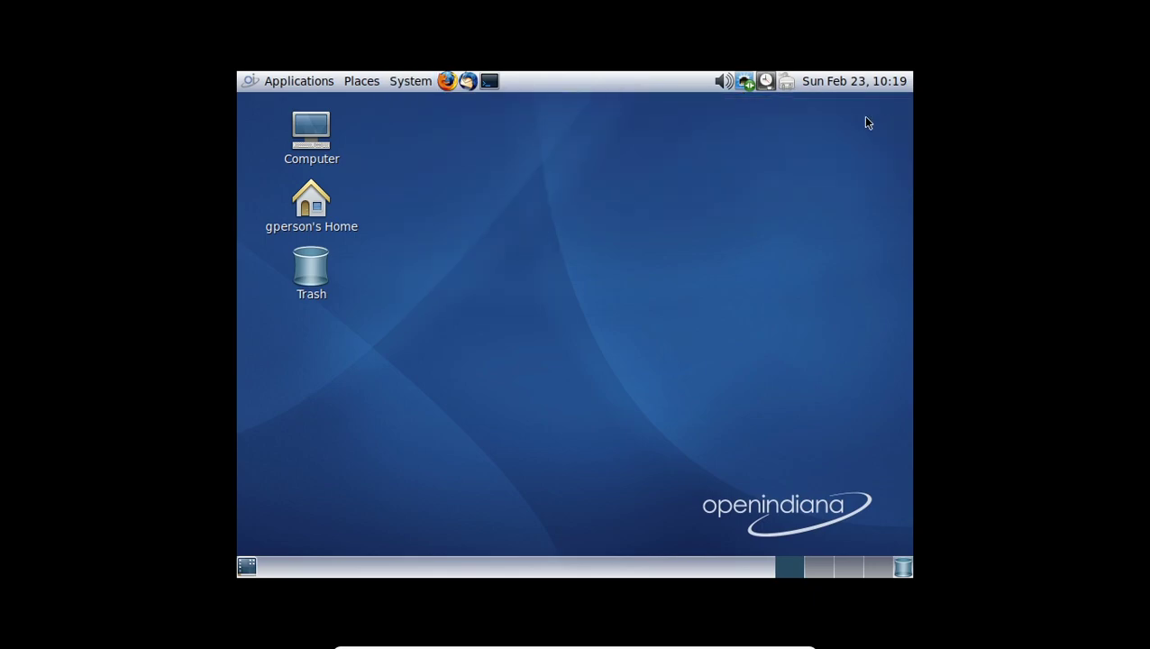
left_click(417, 81)
mouse_move(411, 104)
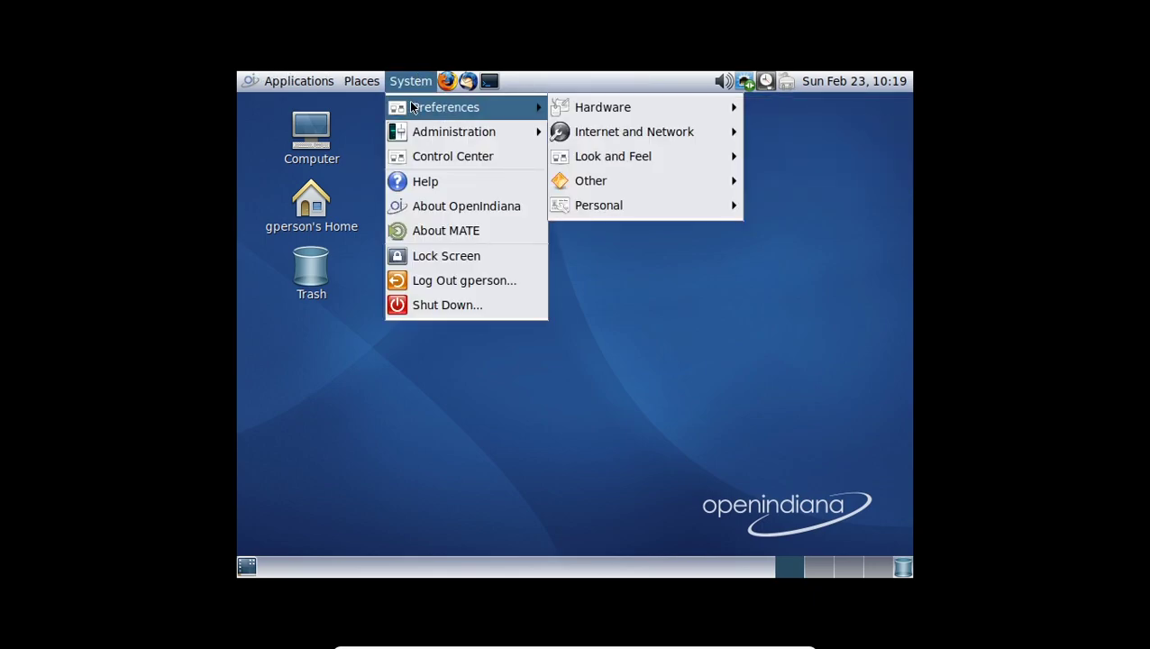
mouse_move(706, 104)
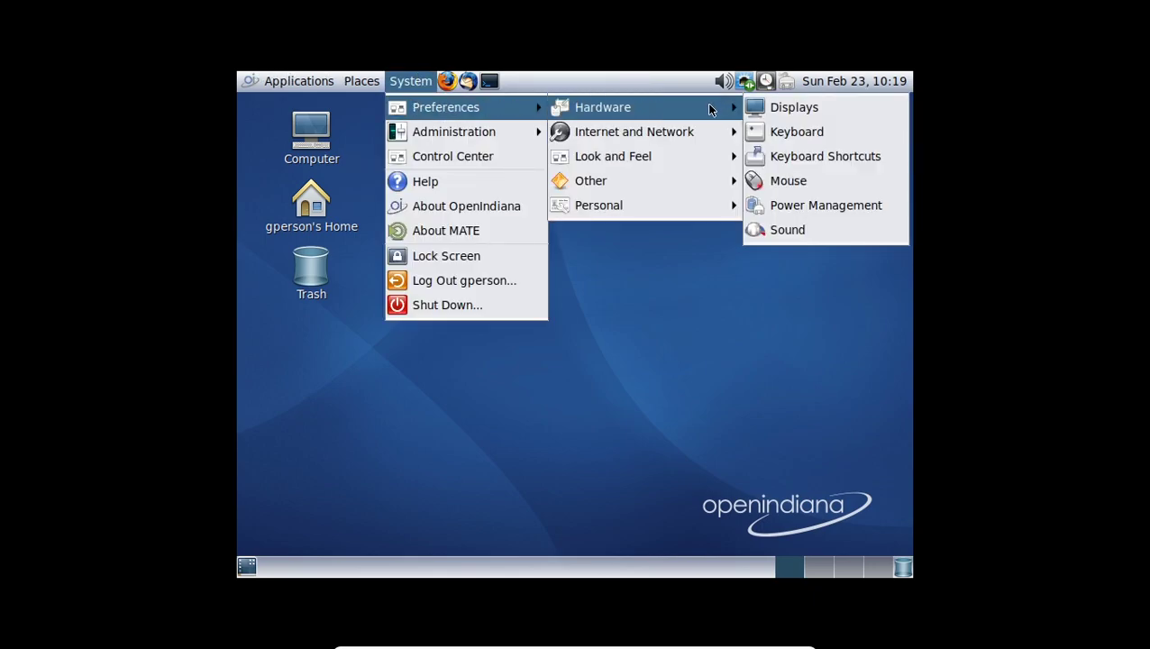
left_click(820, 110)
left_click(821, 270)
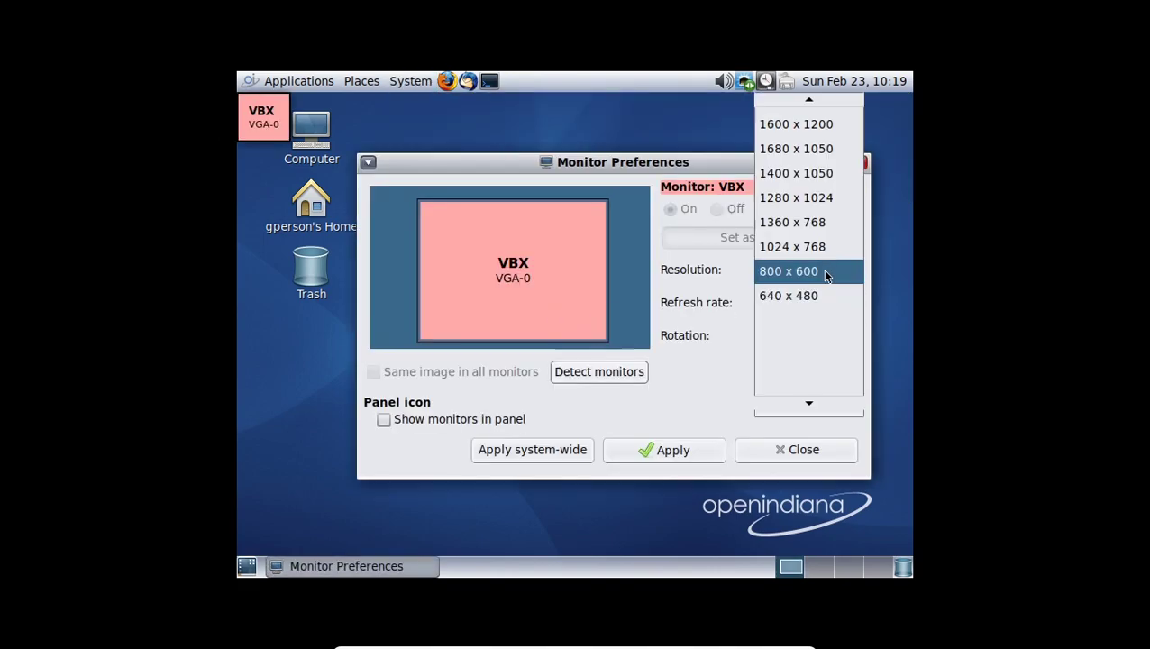
left_click(824, 227)
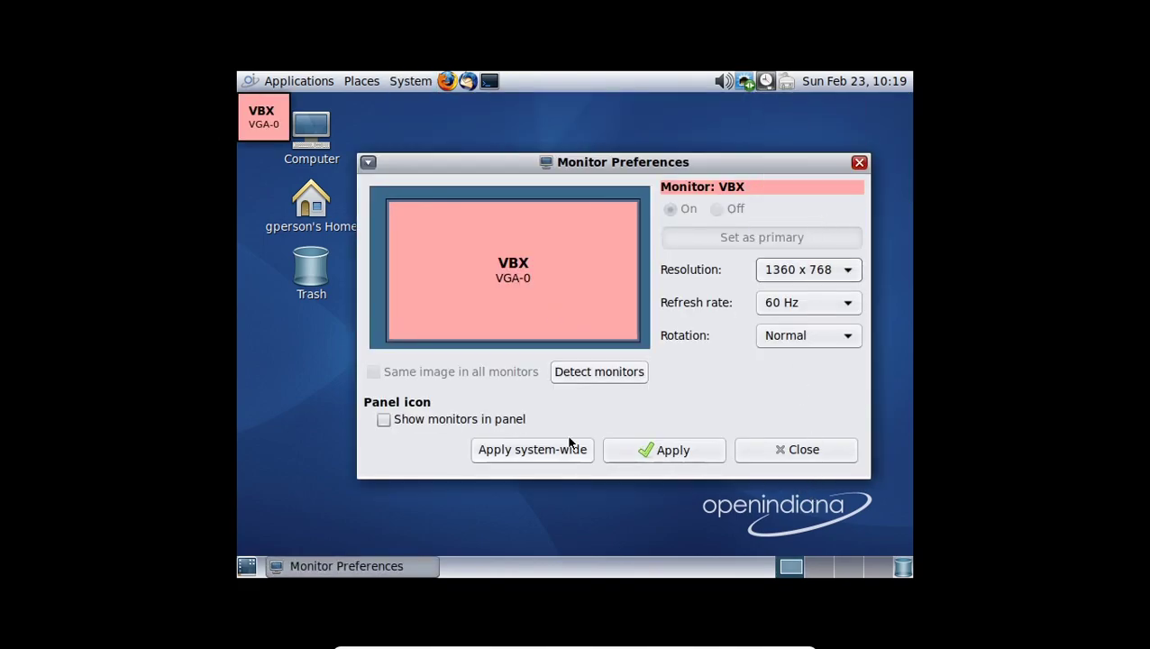
left_click(653, 449)
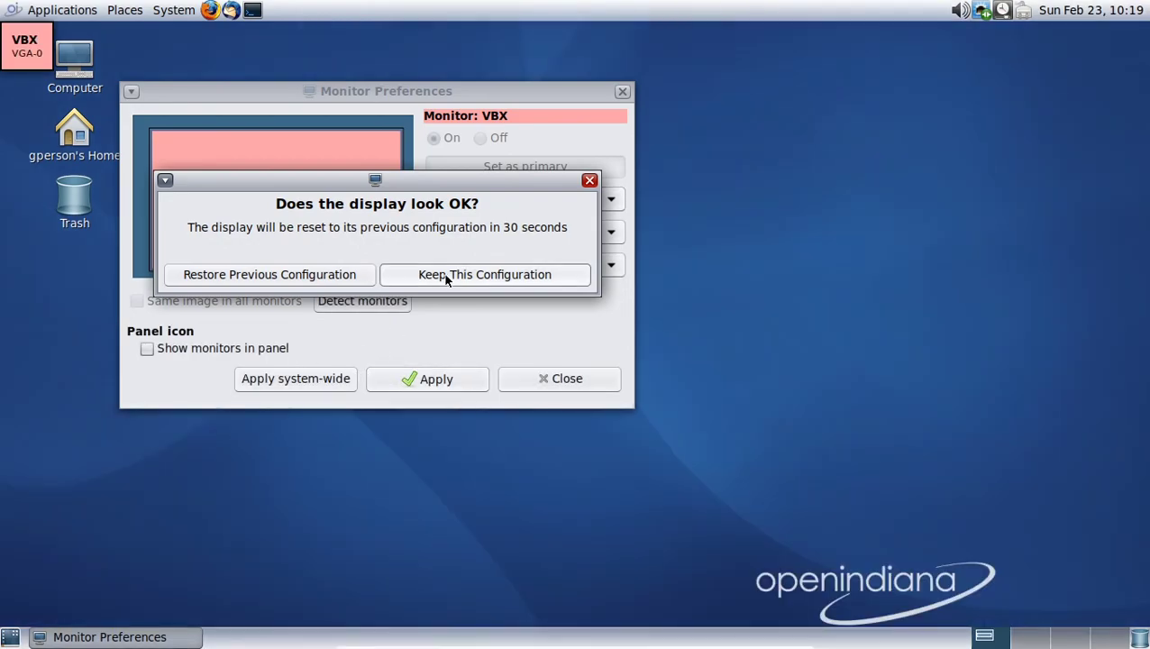
left_click(470, 275)
- Apply the monitor configuration system-wide as root, authenticating with the administrative password
left_click(298, 381)
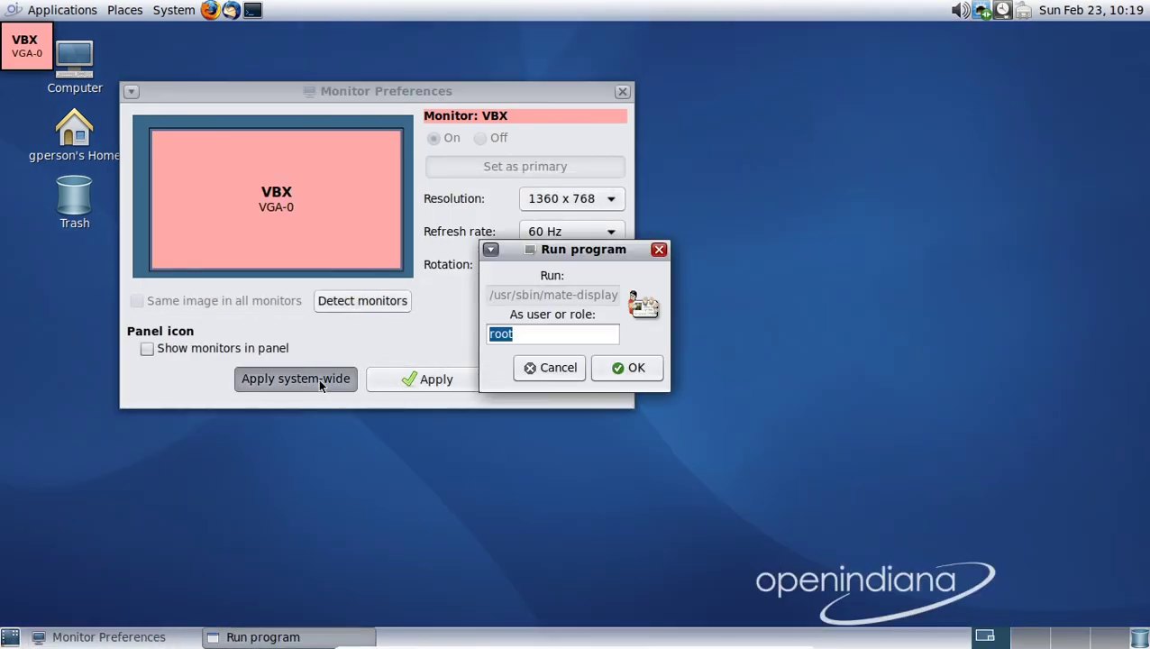
left_click(626, 369)
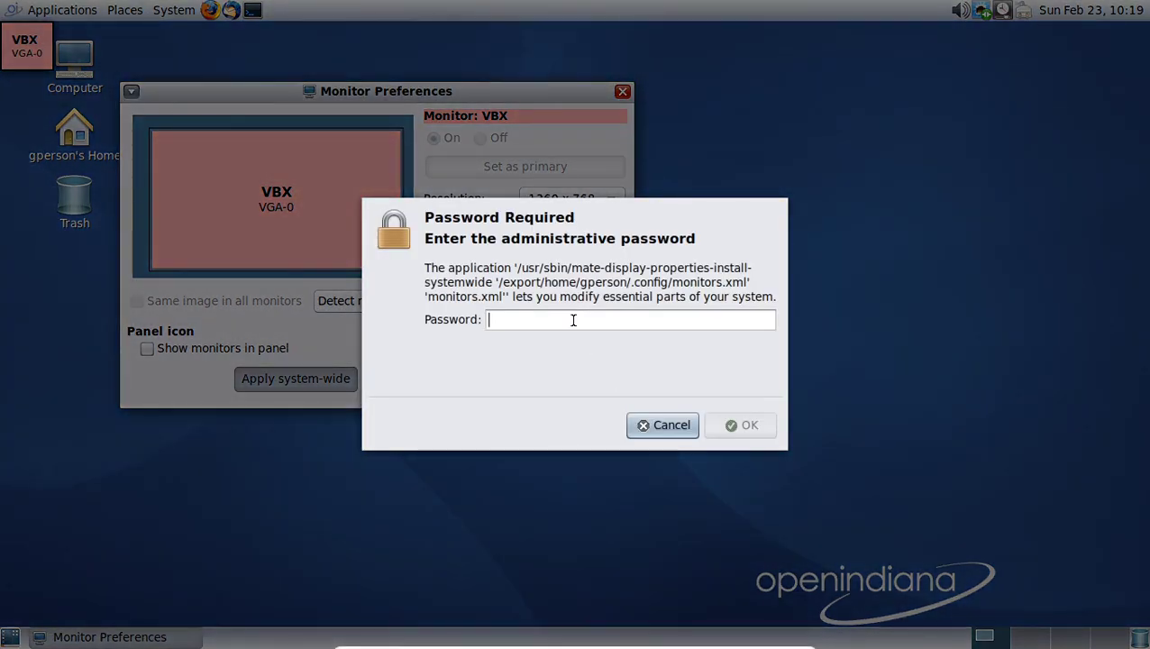
type("●●●●●●●●●")
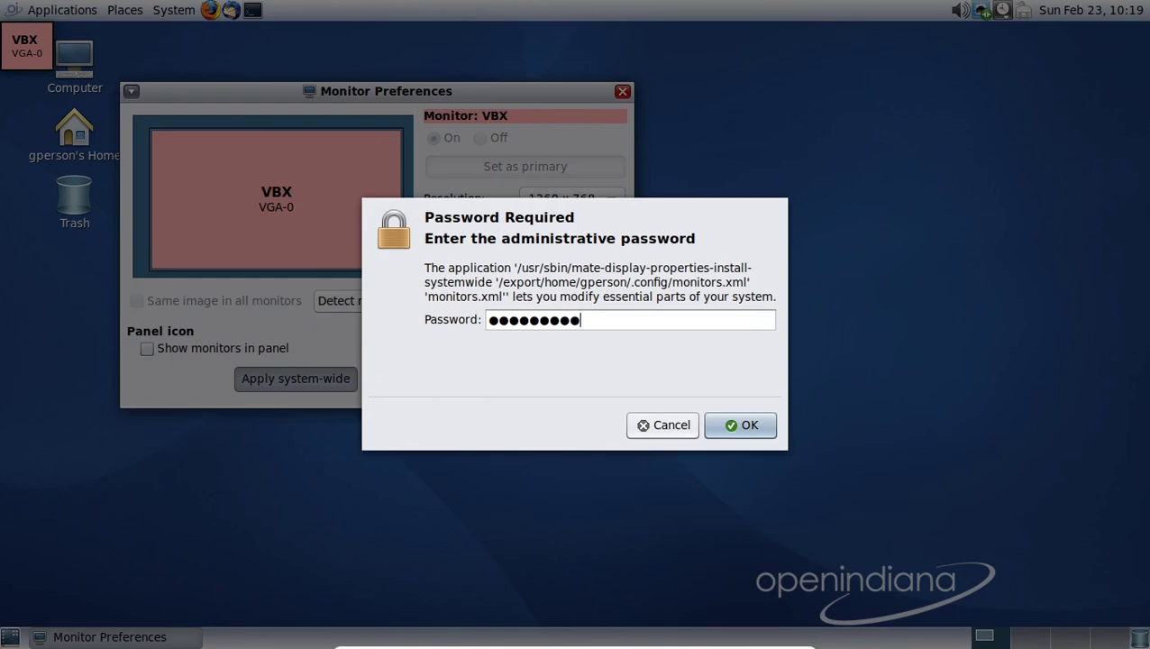
type("●●●●")
key("Return")
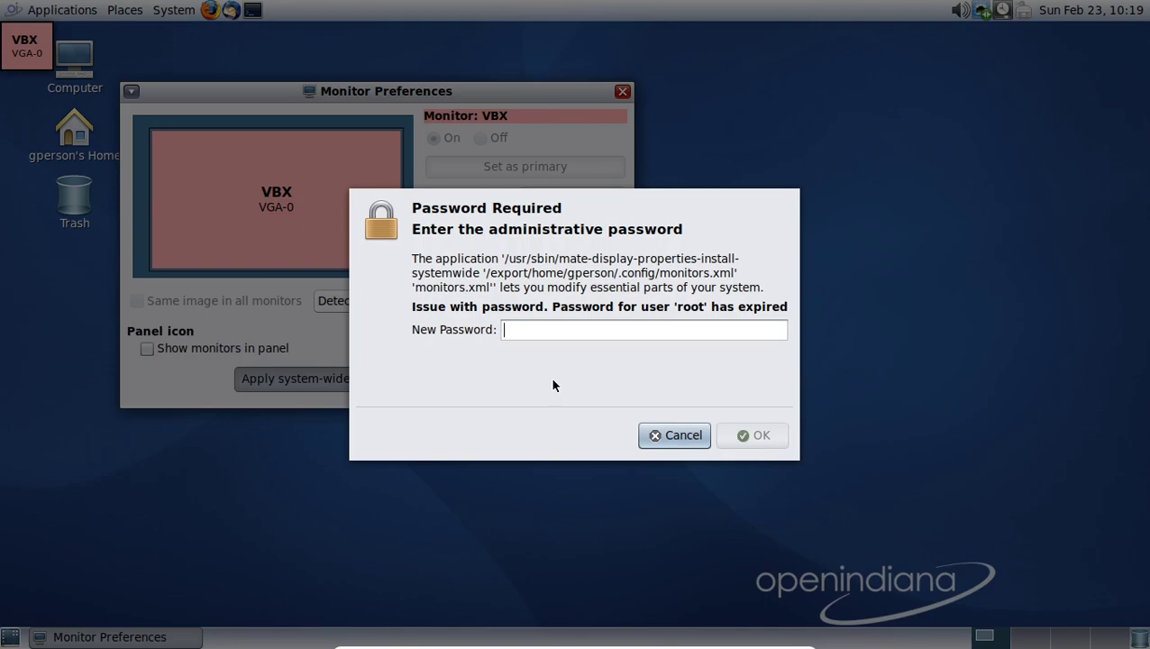
- Try to replace the expired root password by submitting a new password
type("•••••••••••")
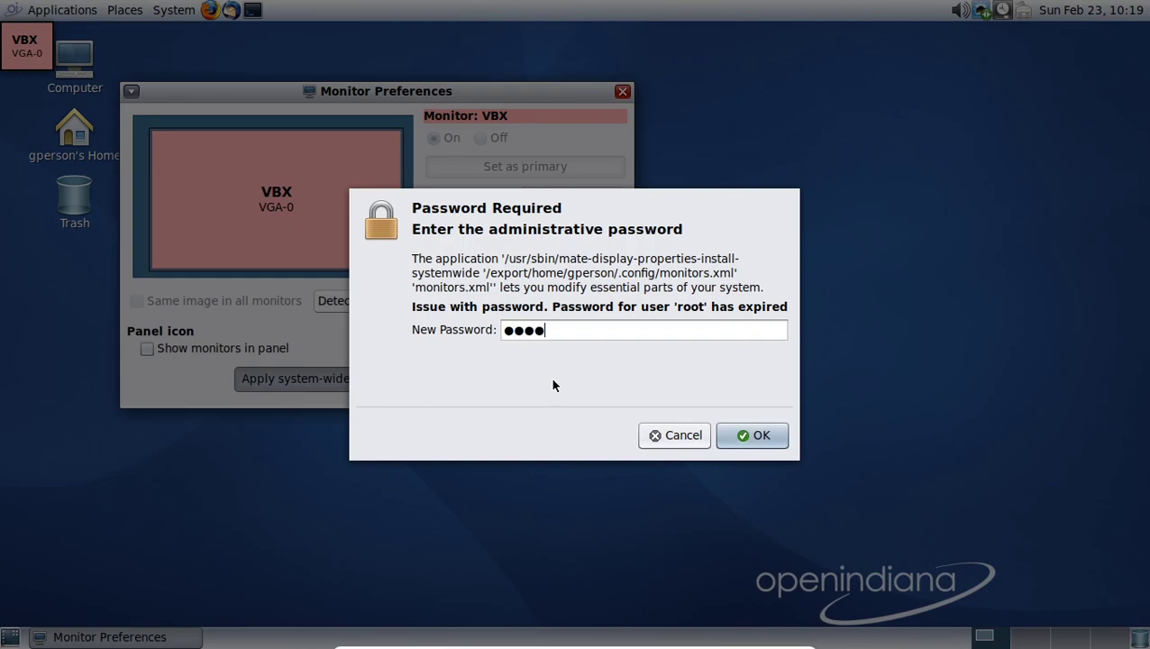
type("•")
key("Return")
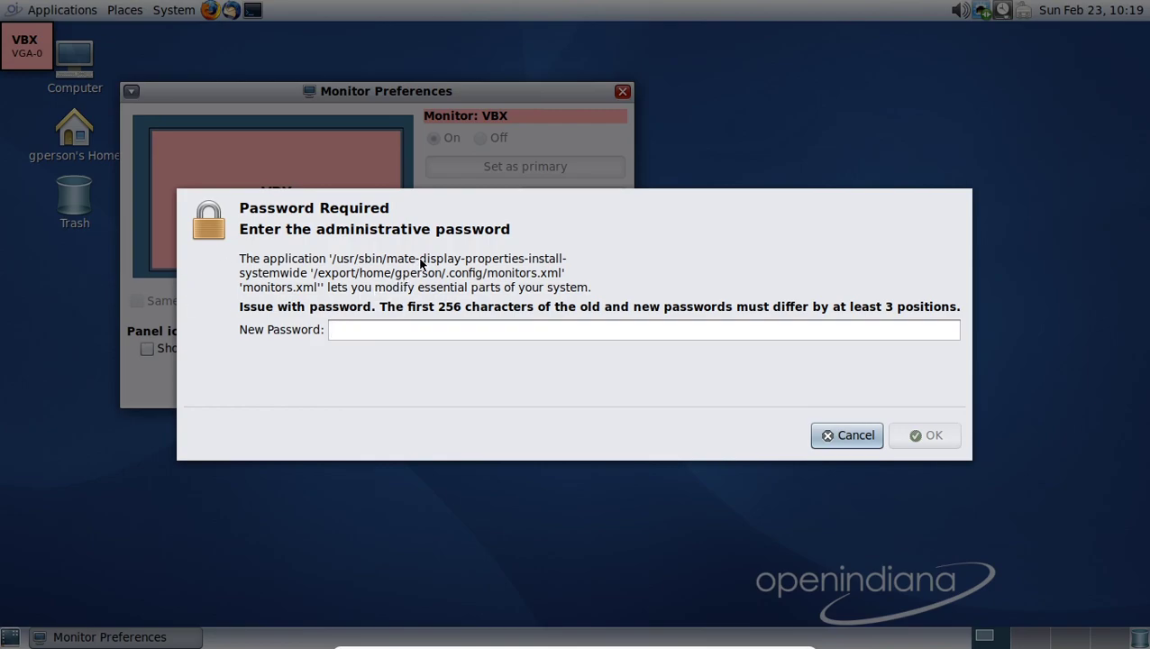
- Enter a different new password for root and re-enter it to authorize the system-wide monitor configuration
type("●●●●●●●●●●●●●")
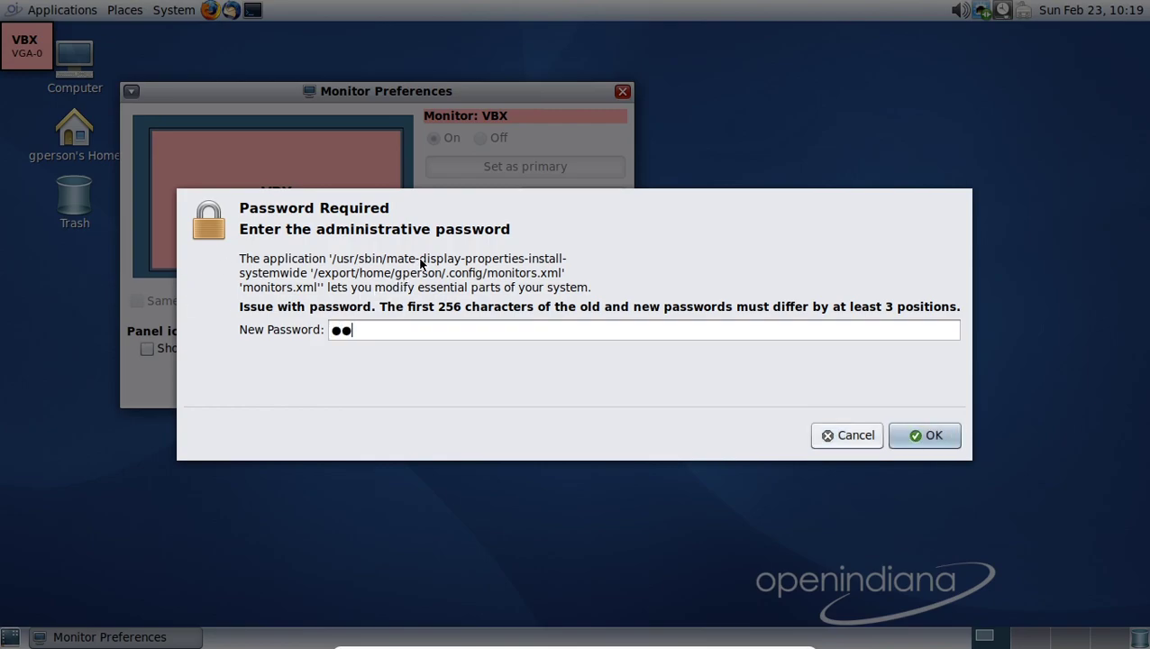
key("Return")
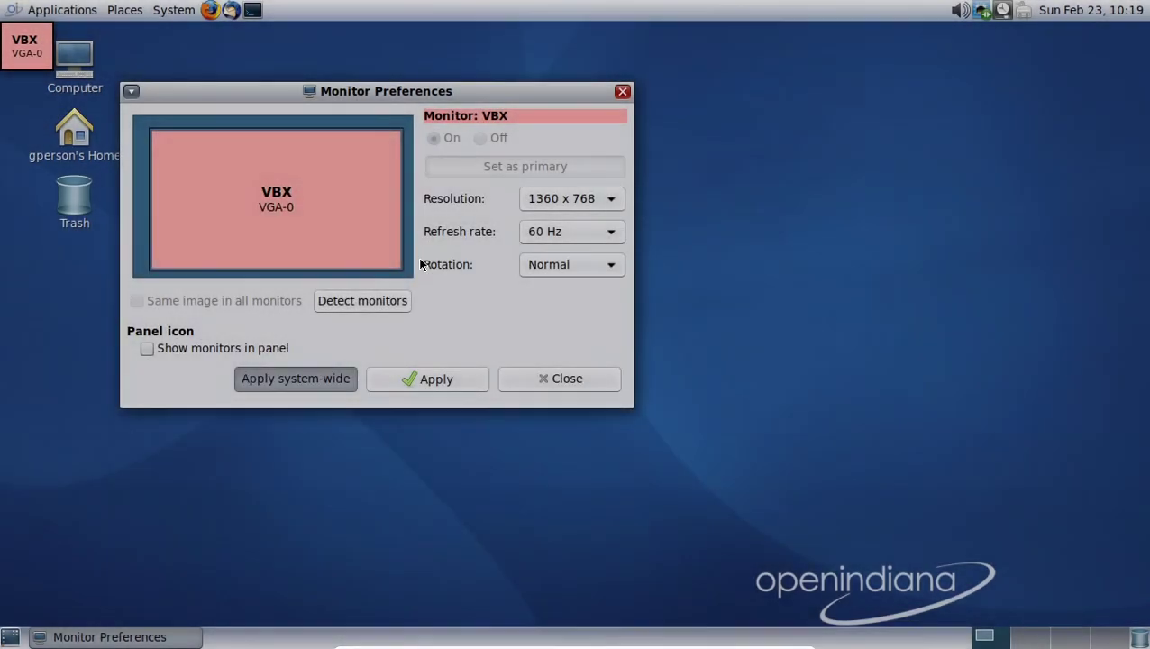
type("●●")
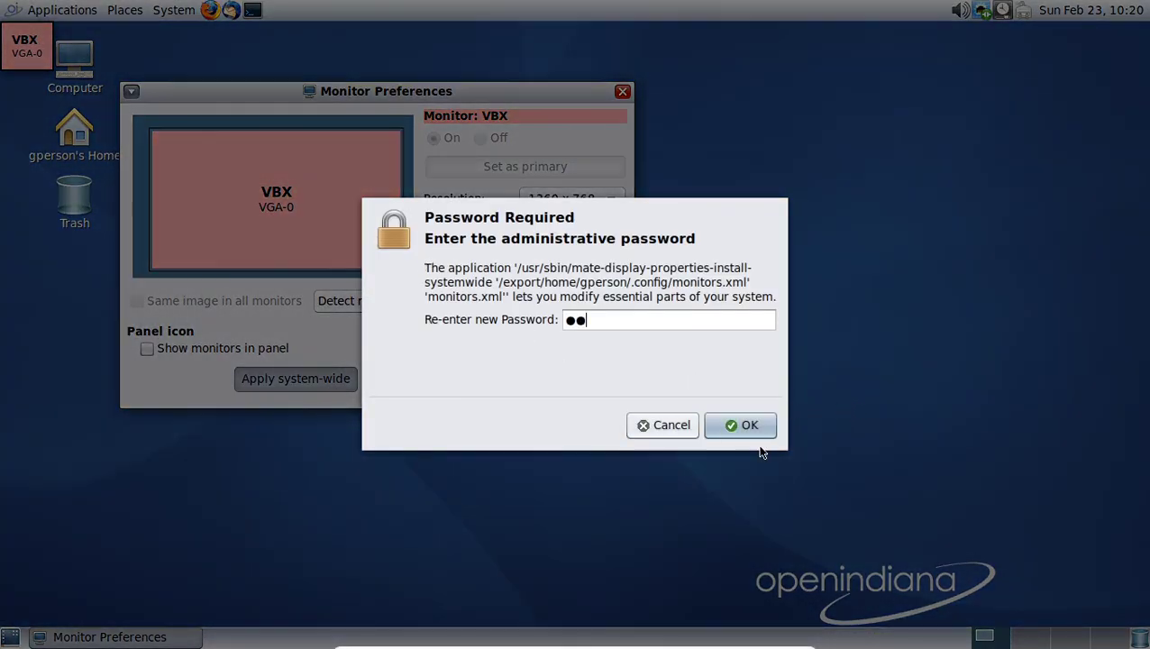
key("BackSpace")
key("BackSpace")
type("●●●●●●●")
key("BackSpace")
key("BackSpace")
key("BackSpace")
key("BackSpace")
key("BackSpace")
key("BackSpace")
key("BackSpace")
type("●●●●●●●●●●●")
key("Return")
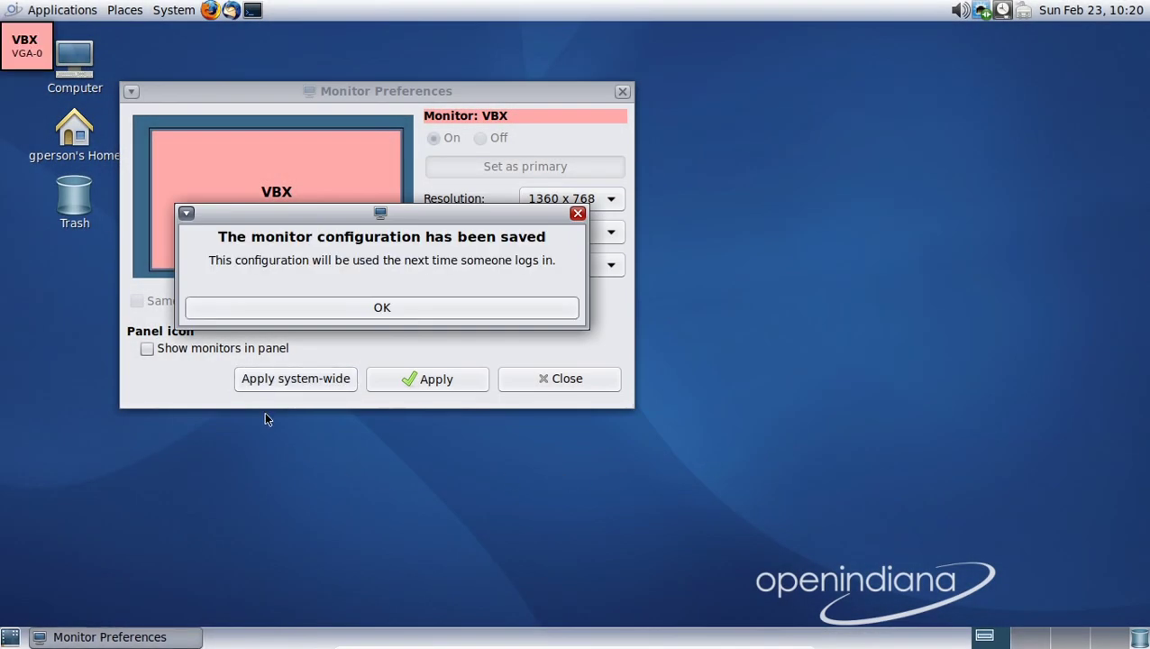
- Acknowledge the saved monitor configuration and close the Monitor Preferences window
left_click(402, 306)
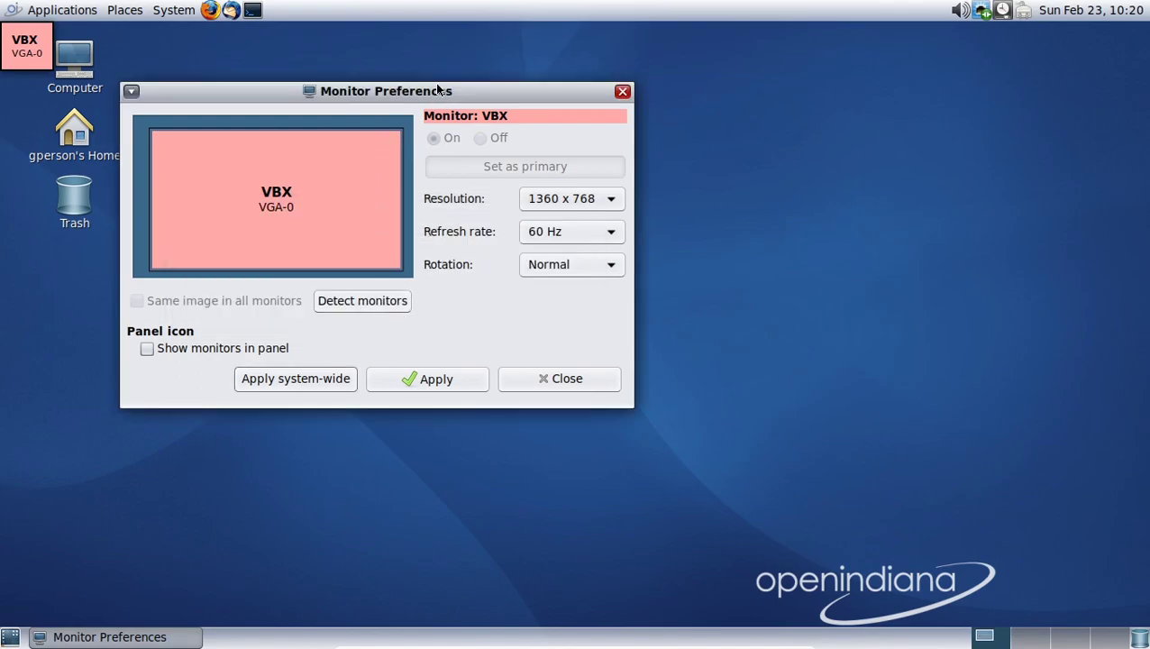
left_click_drag(360, 87, 565, 144)
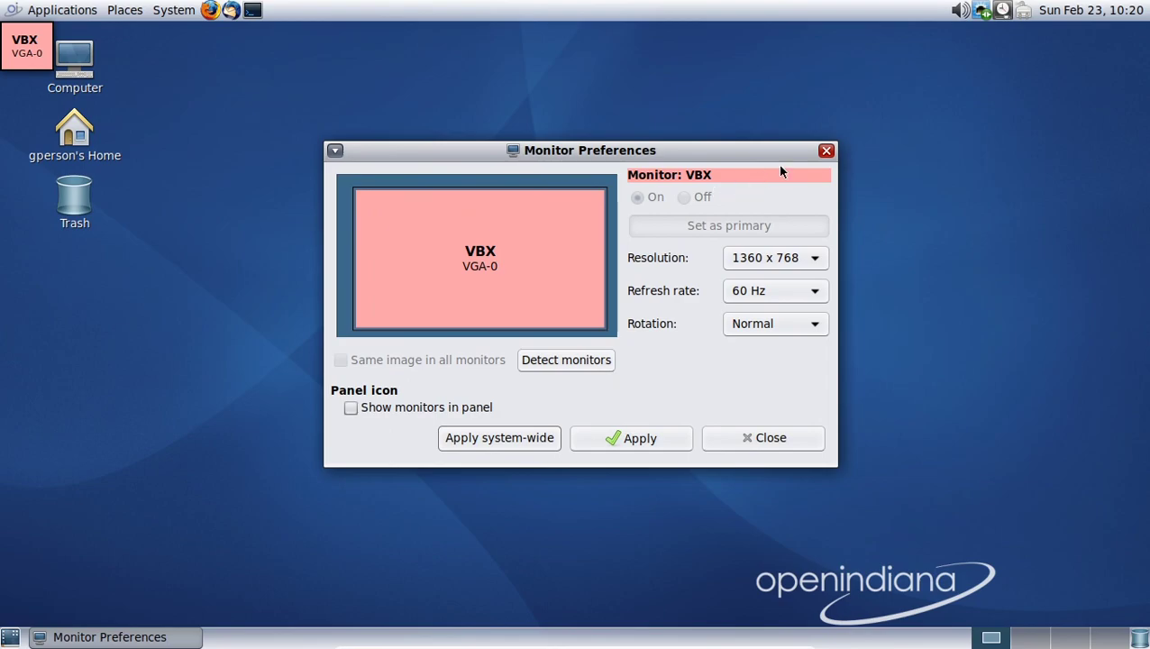
left_click(826, 150)
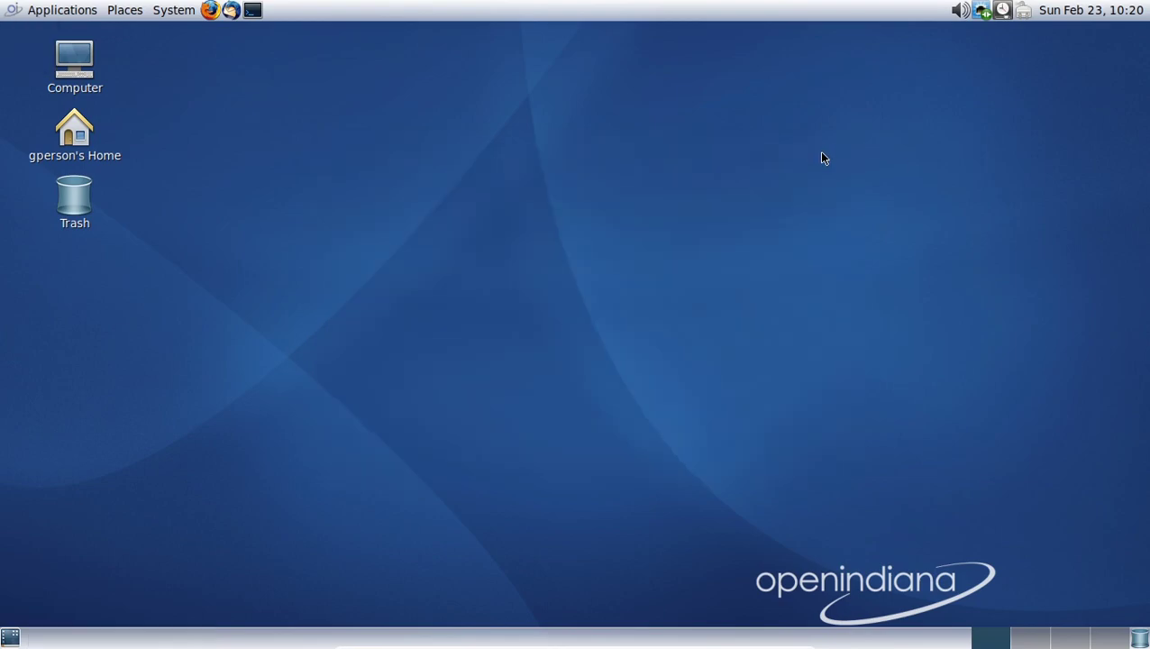
left_click(175, 11)
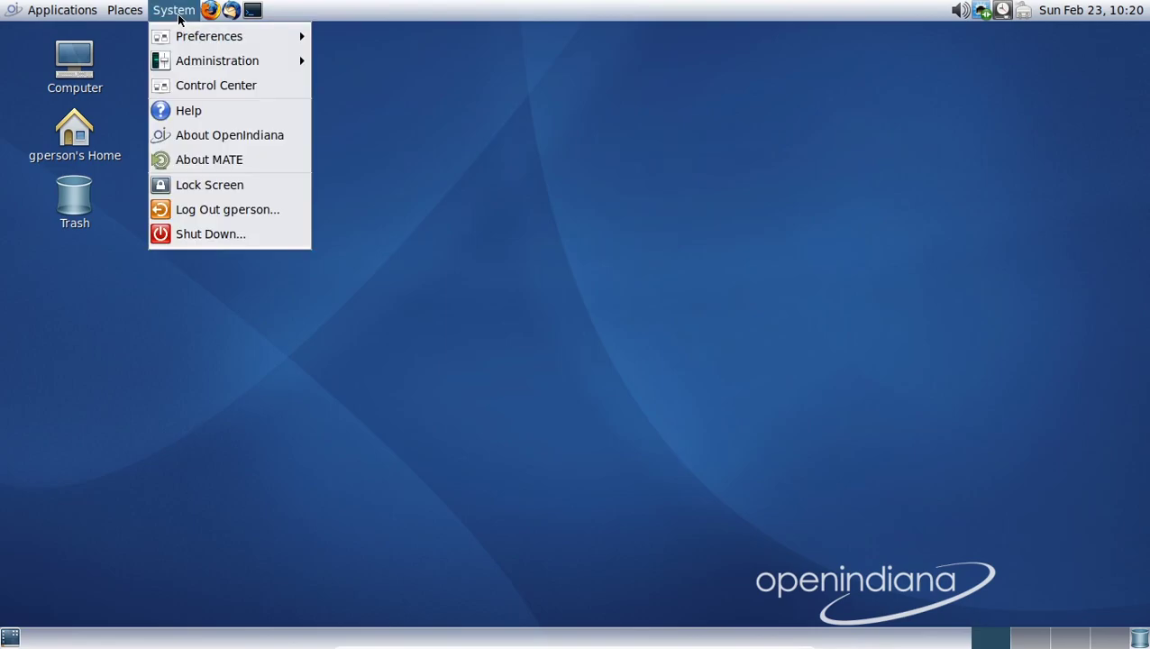
left_click(169, 11)
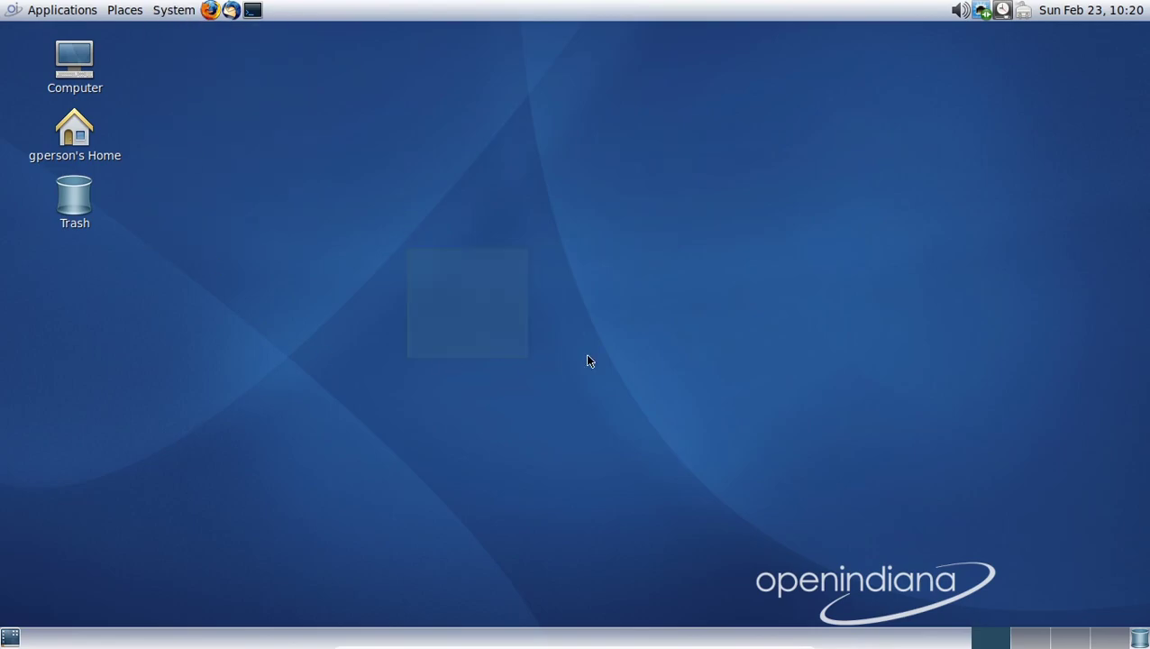
left_click_drag(207, 92, 334, 87)
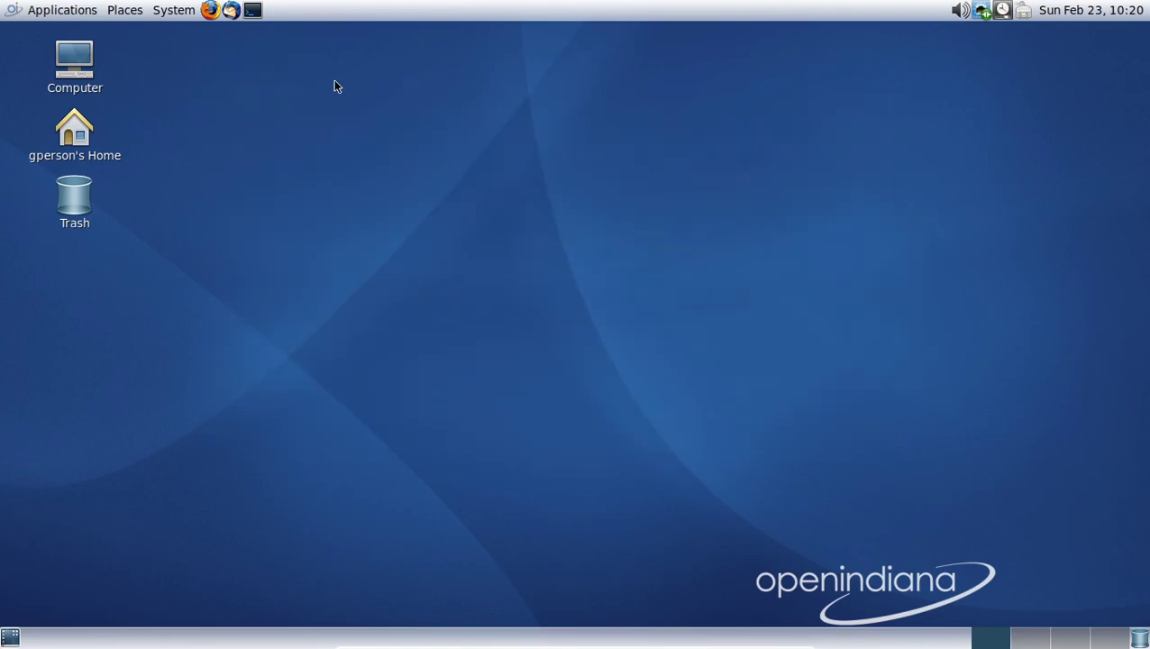
left_click(169, 13)
mouse_move(188, 41)
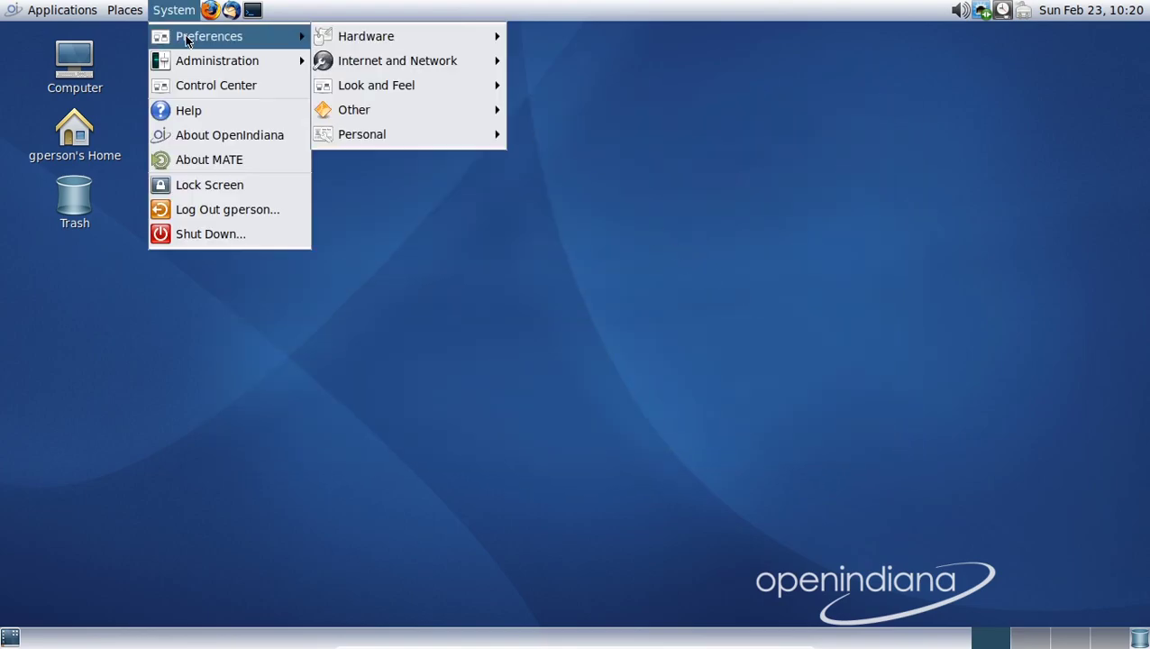
left_click(175, 11)
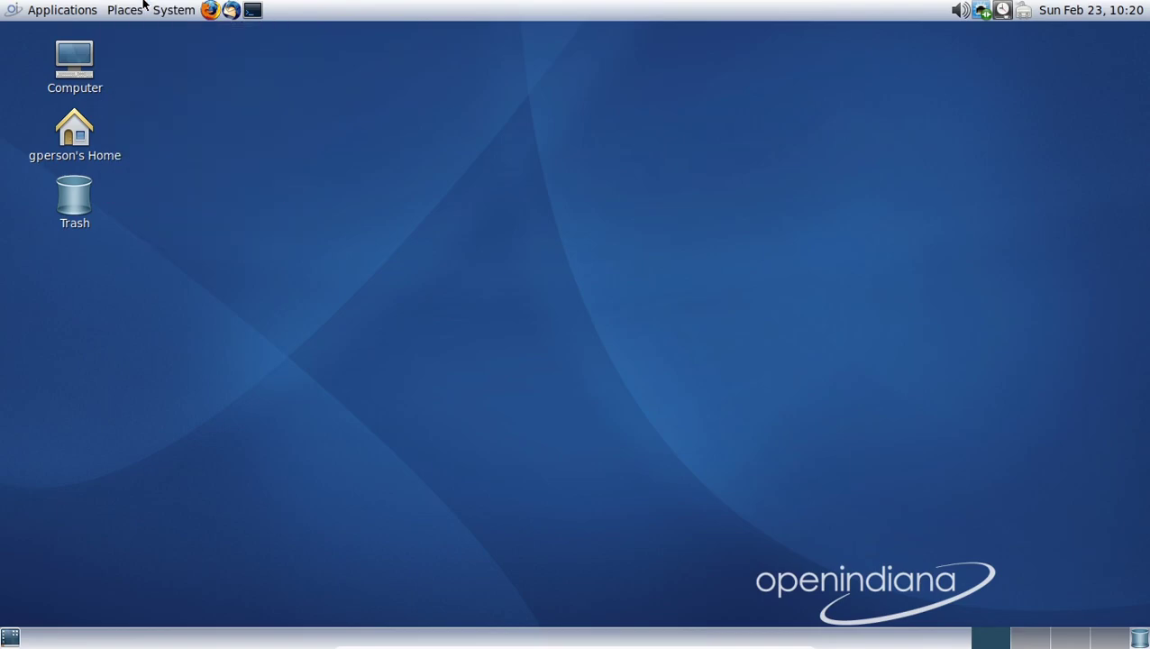
left_click(179, 12)
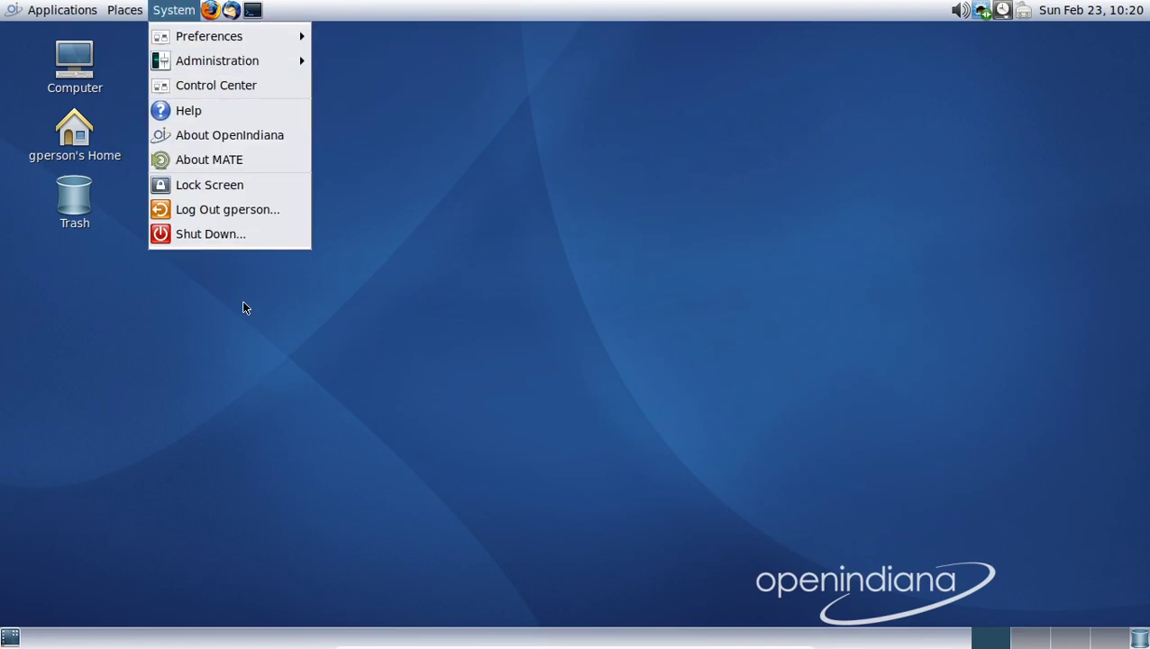
left_click(175, 11)
left_click(173, 11)
left_click(176, 11)
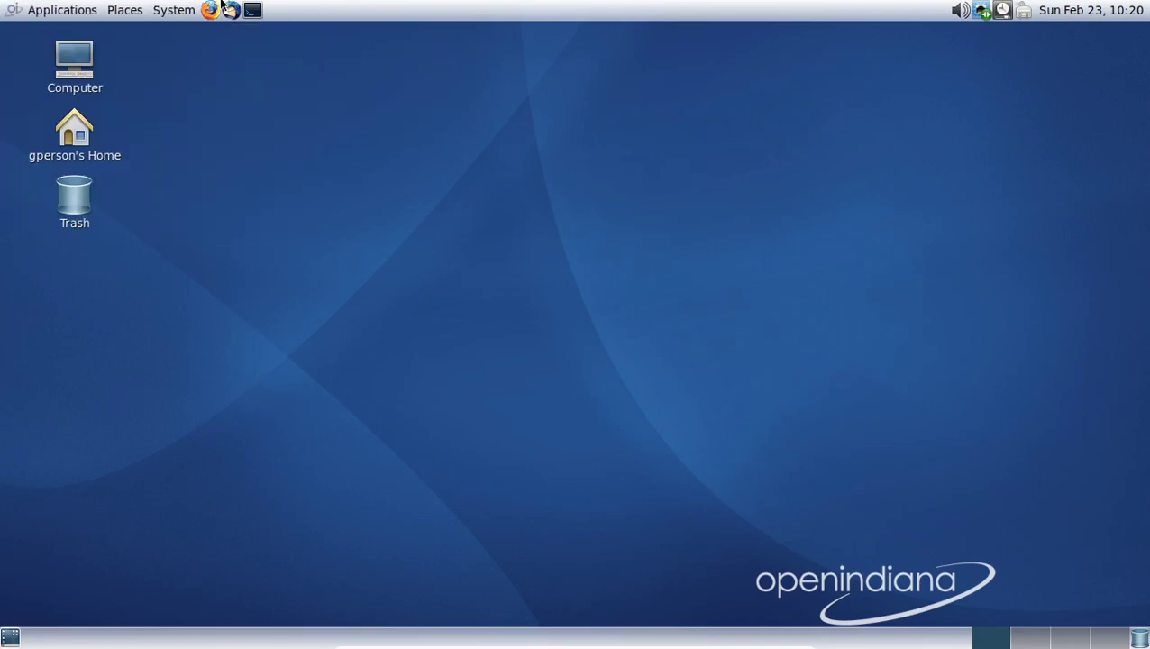
- Open a terminal and run git to check whether the command is available
left_click(252, 10)
type("git")
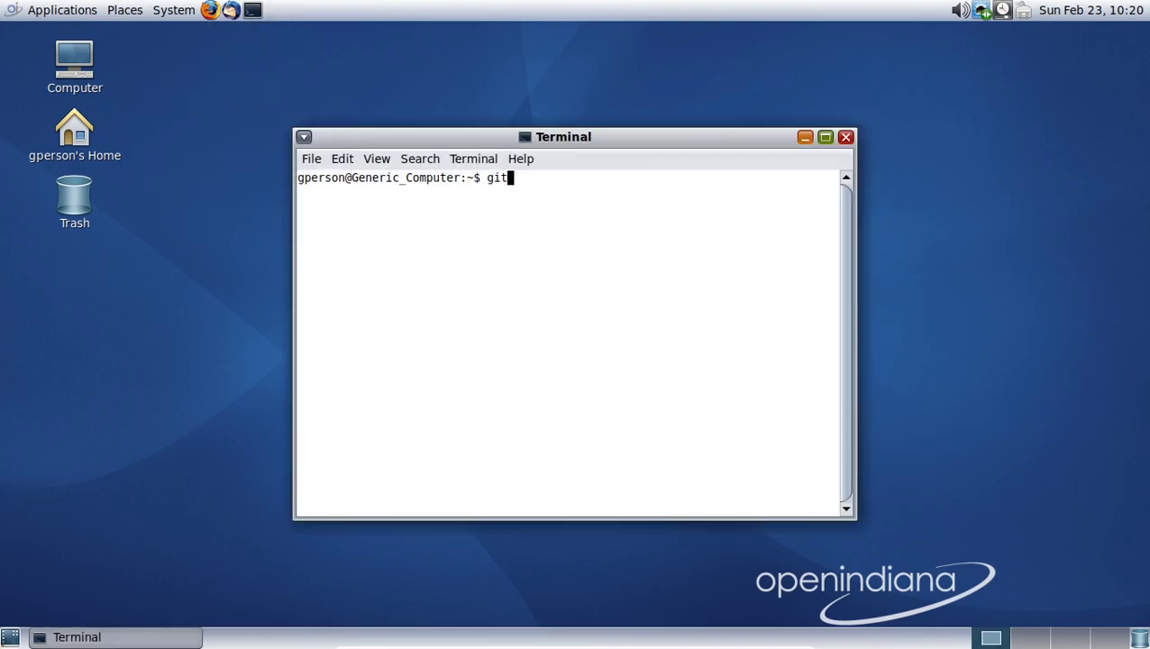
key("Return")
- Start installing Git with "sudo pkg install git", authenticating with the account password
type("sudo g")
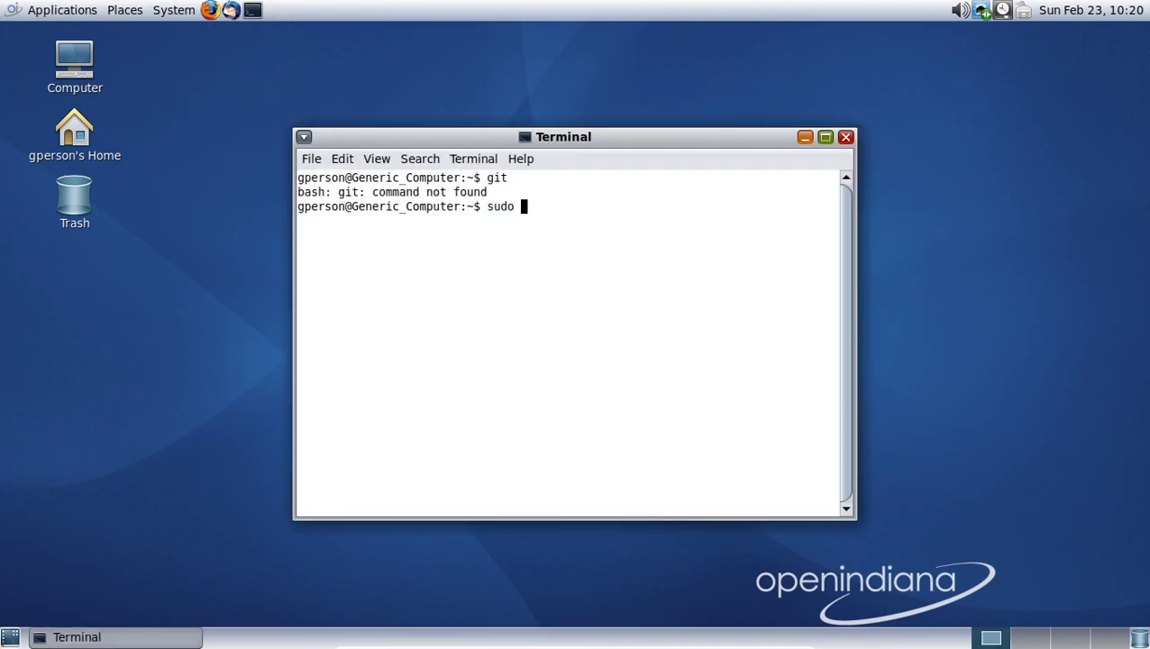
key("BackSpace")
key("BackSpace")
type("pkg install git")
key("Return")
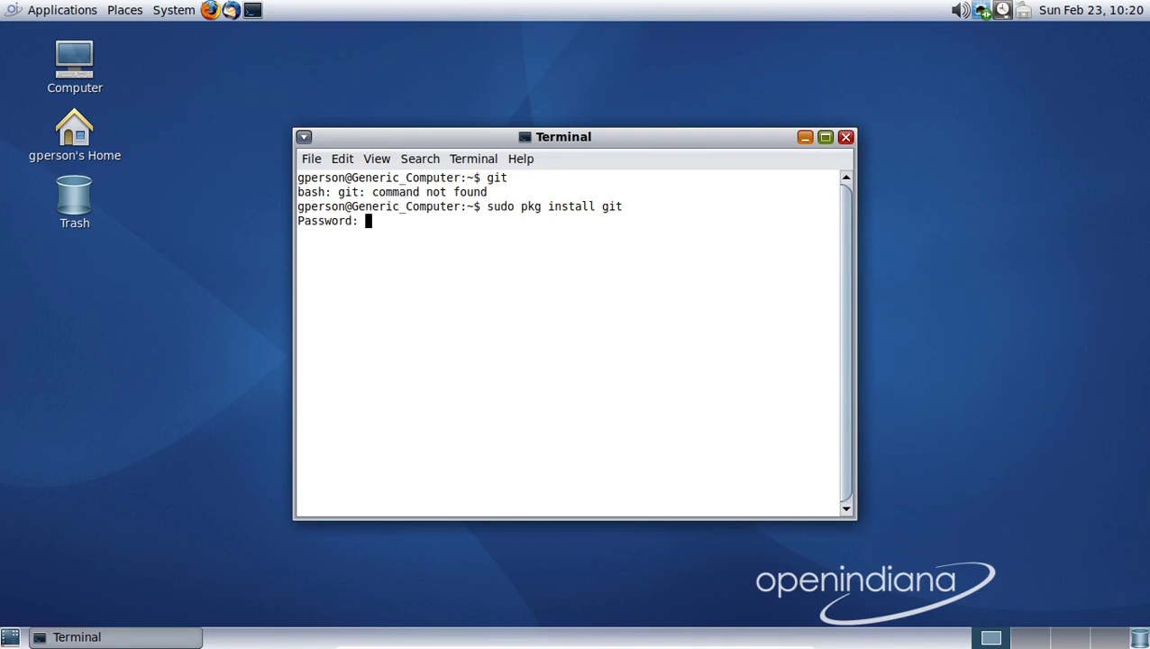
key("Return")
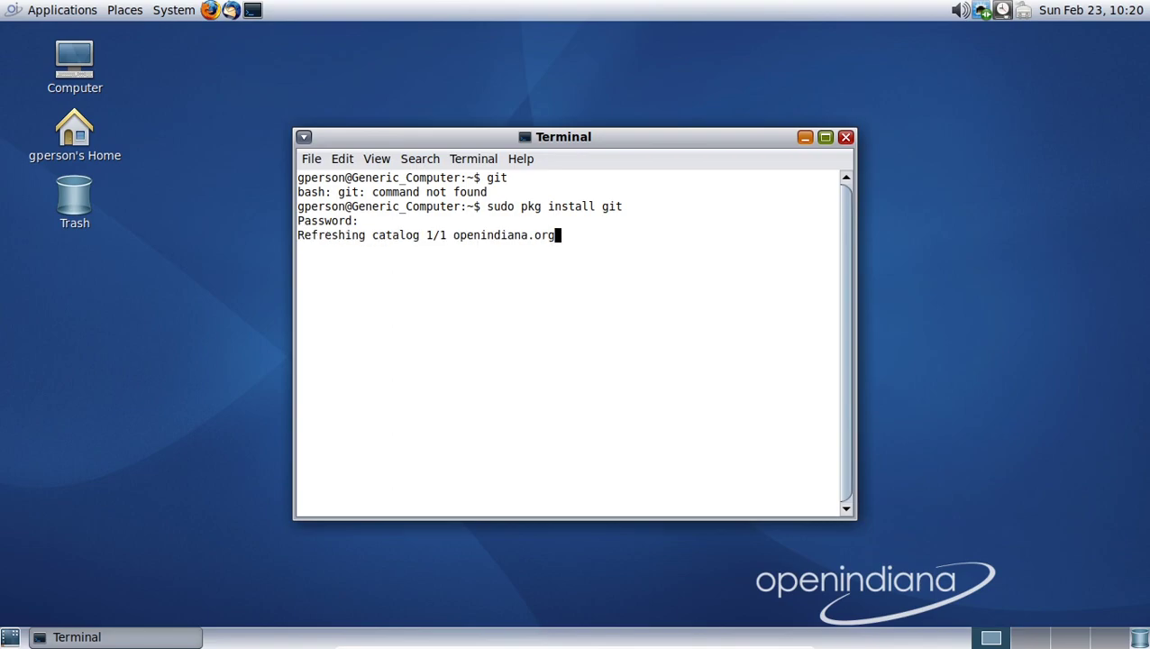
- Enlarge the Terminal window and reposition it near the desktop's middle, glancing at the application and places lists
left_click(37, 9)
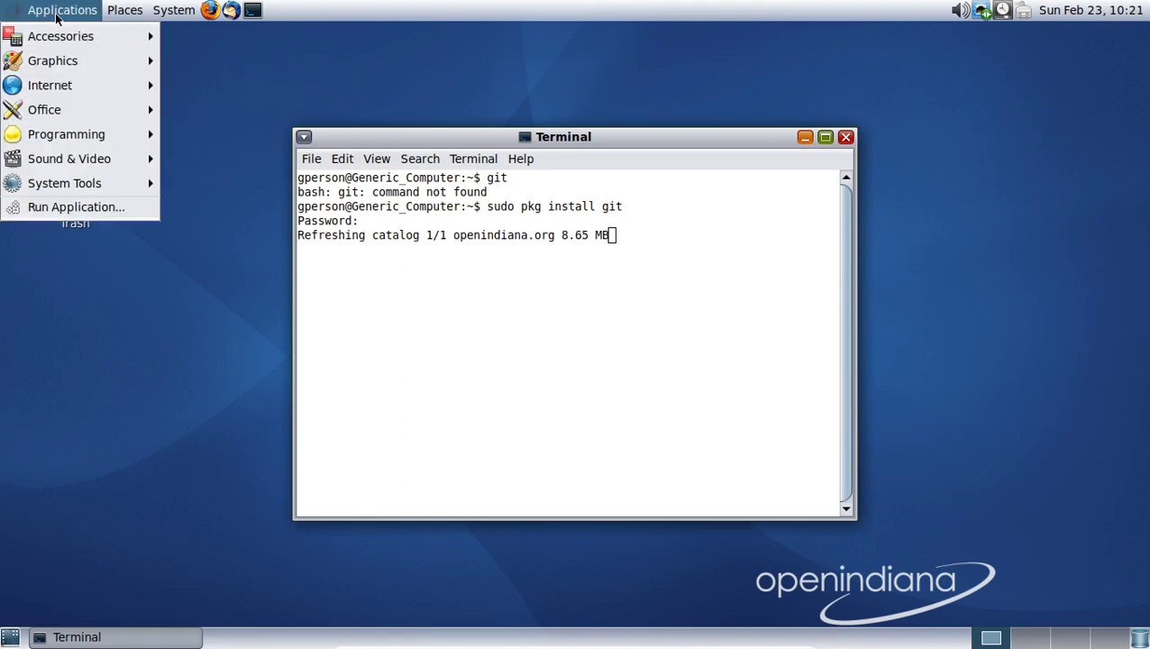
left_click(58, 11)
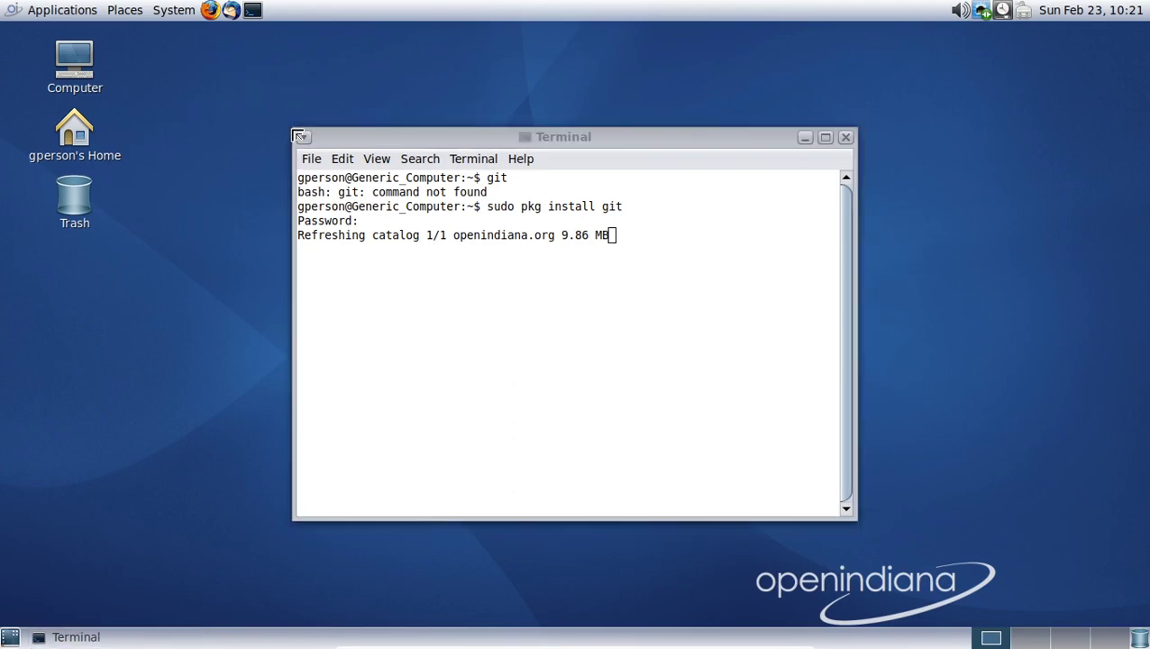
left_click_drag(289, 134, 158, 115)
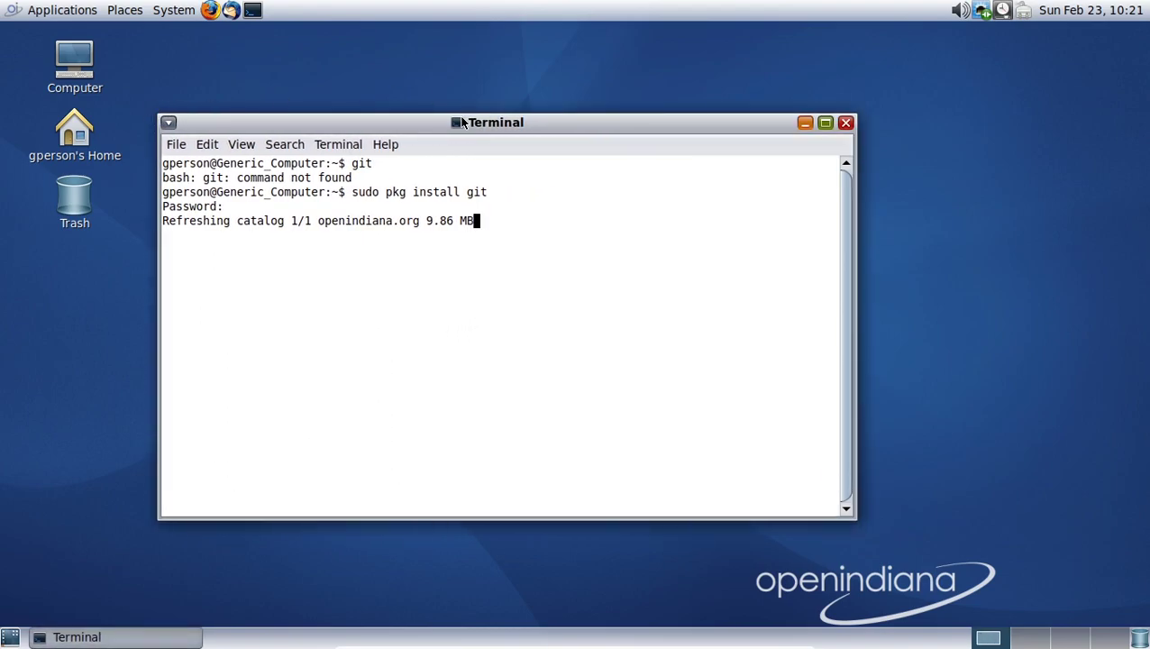
left_click_drag(456, 123, 495, 133)
left_click(49, 10)
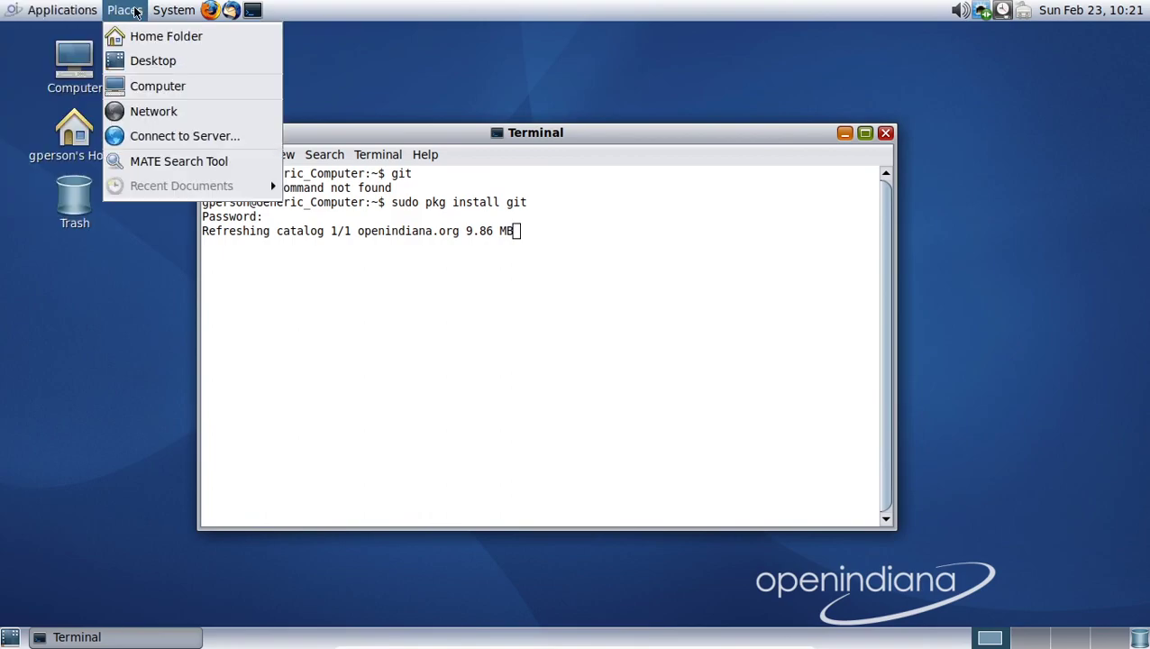
left_click(166, 13)
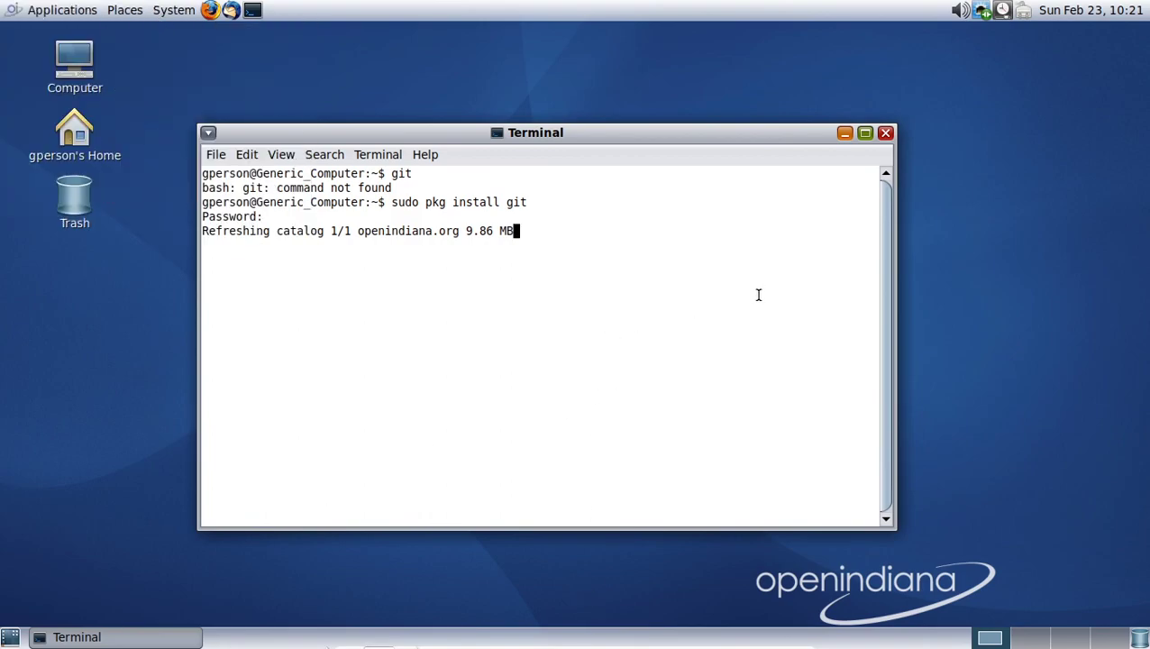
- Insert the VirtualBox Guest Additions CD image into the virtual machine and launch Thunderbird
mouse_move(719, 639)
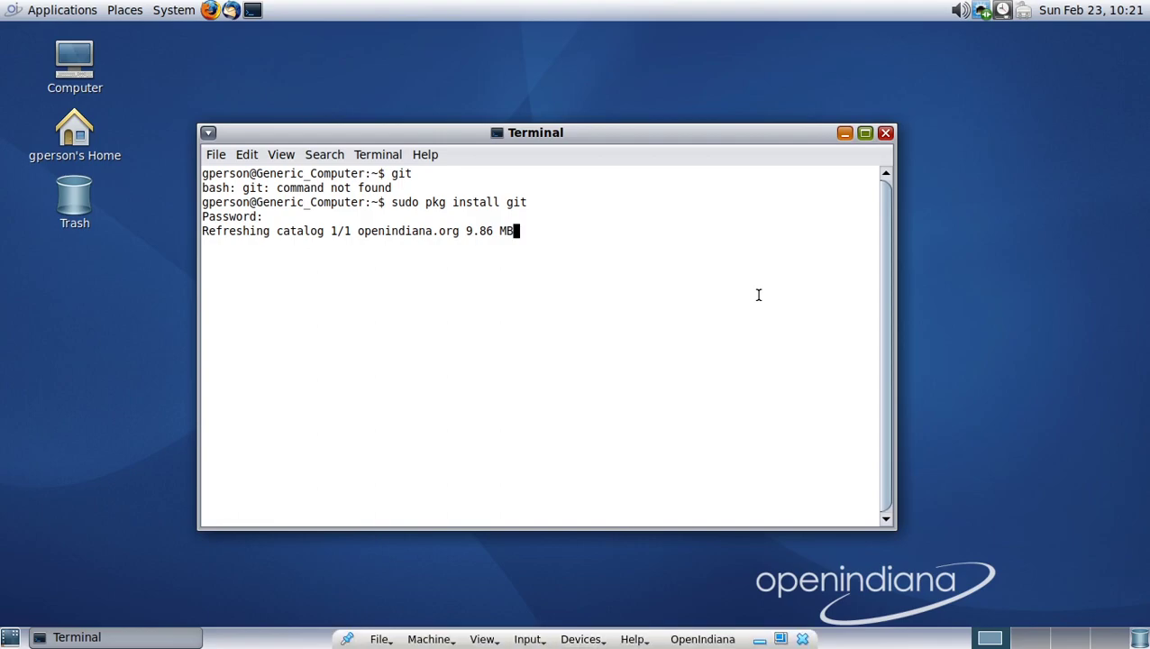
left_click(595, 638)
left_click(609, 639)
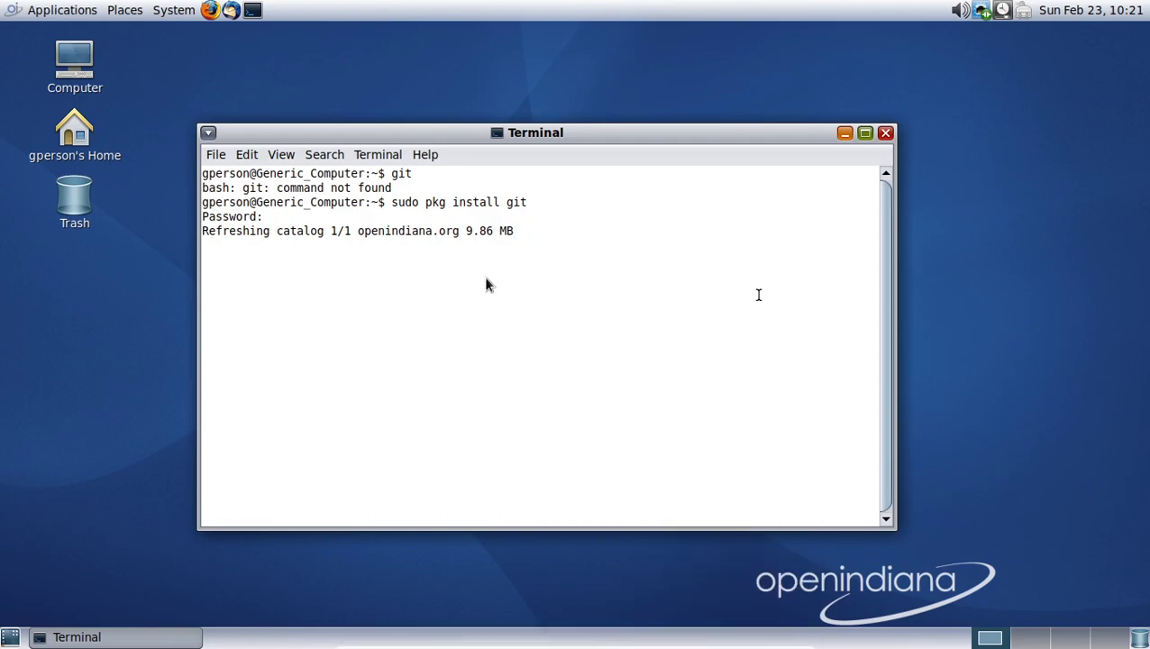
left_click(230, 10)
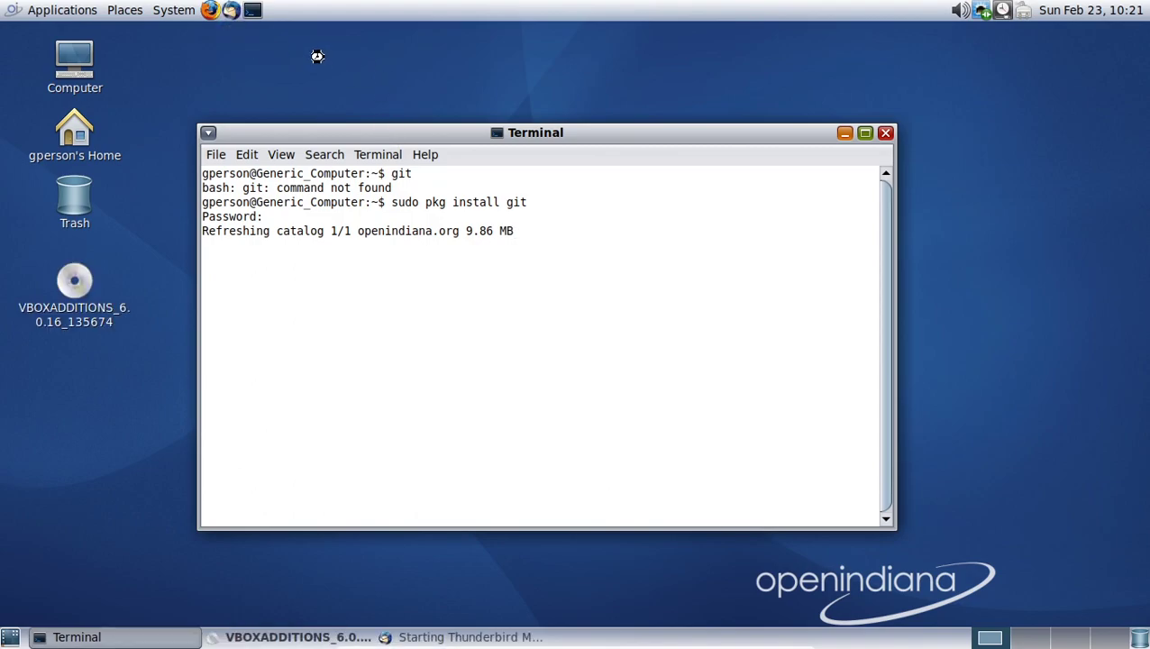
- Set the action for the inserted VBOXADDITIONS_6.0.16_135674 medium to Do Nothing and confirm the prompt
left_click(79, 284)
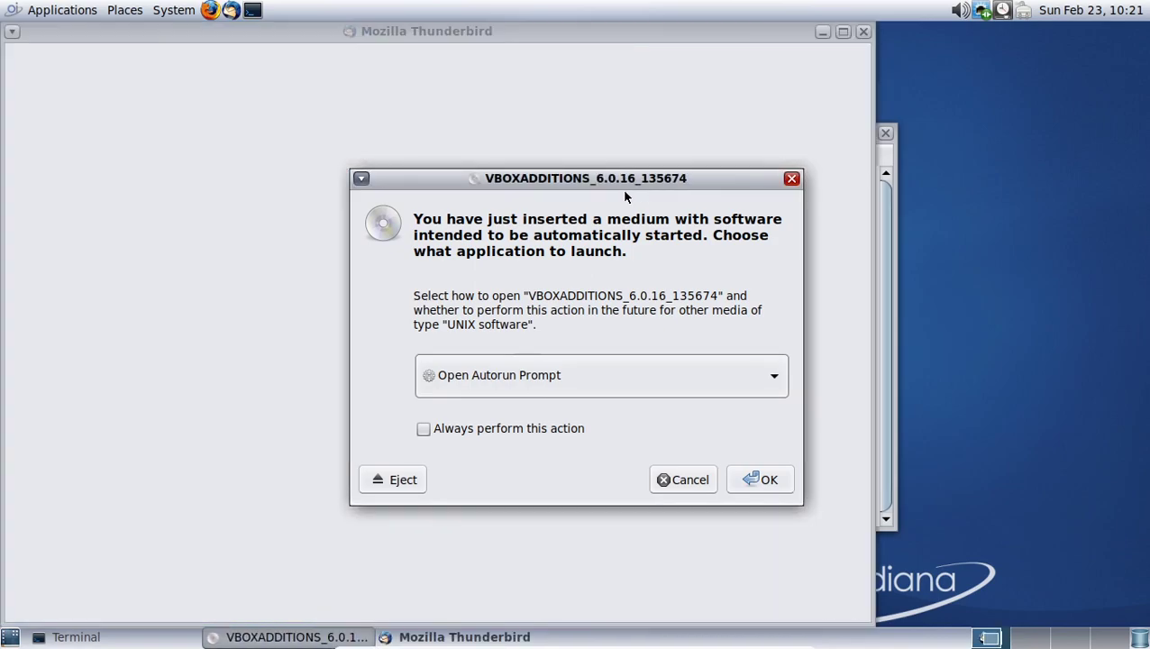
left_click_drag(620, 182, 605, 185)
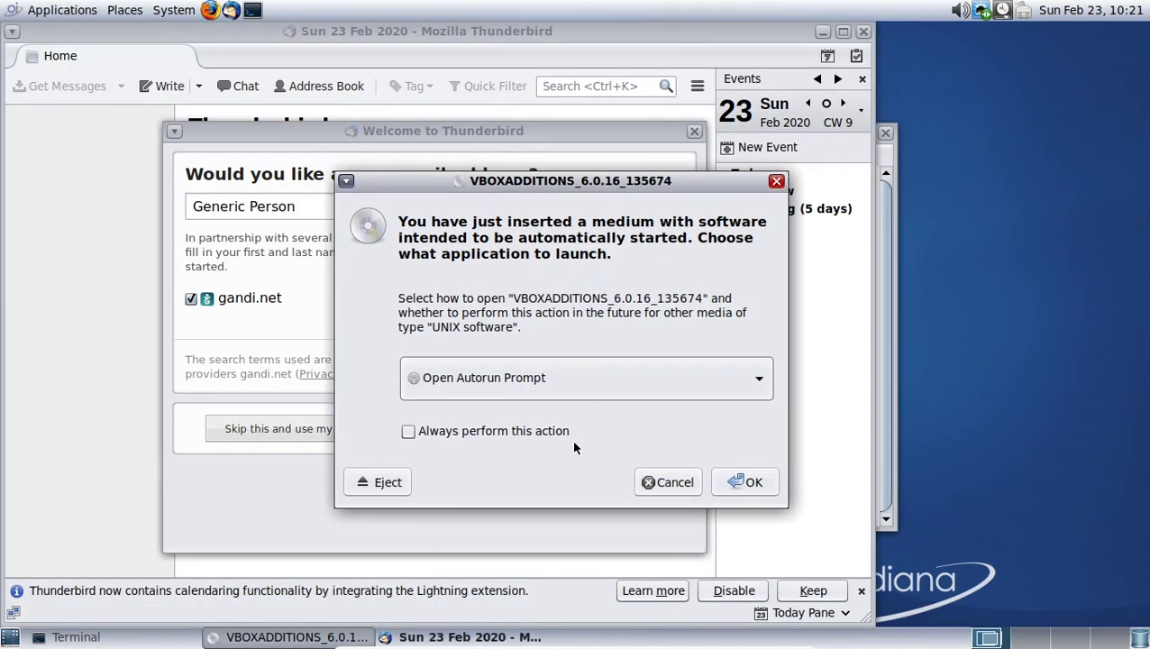
left_click(602, 371)
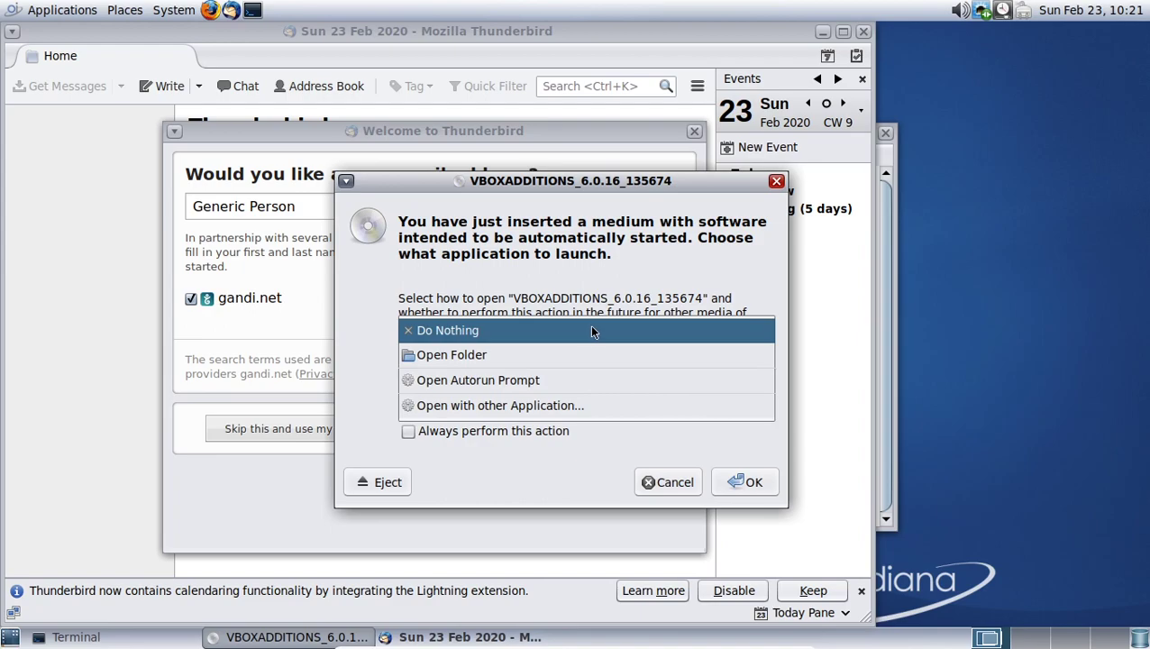
left_click(583, 330)
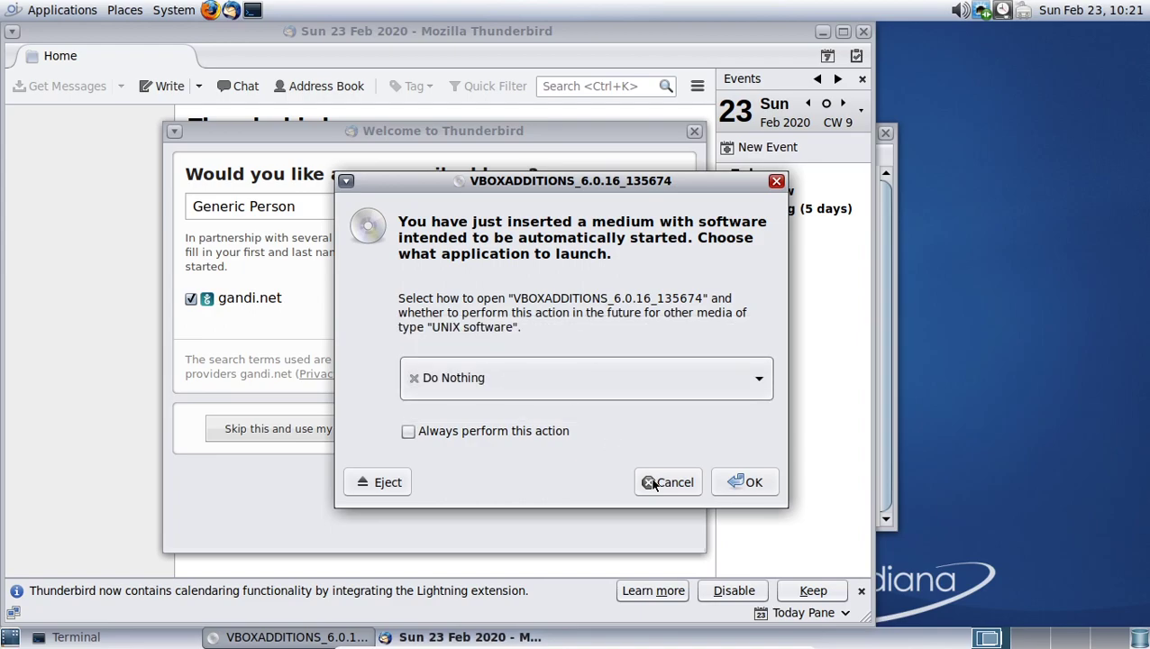
left_click(744, 481)
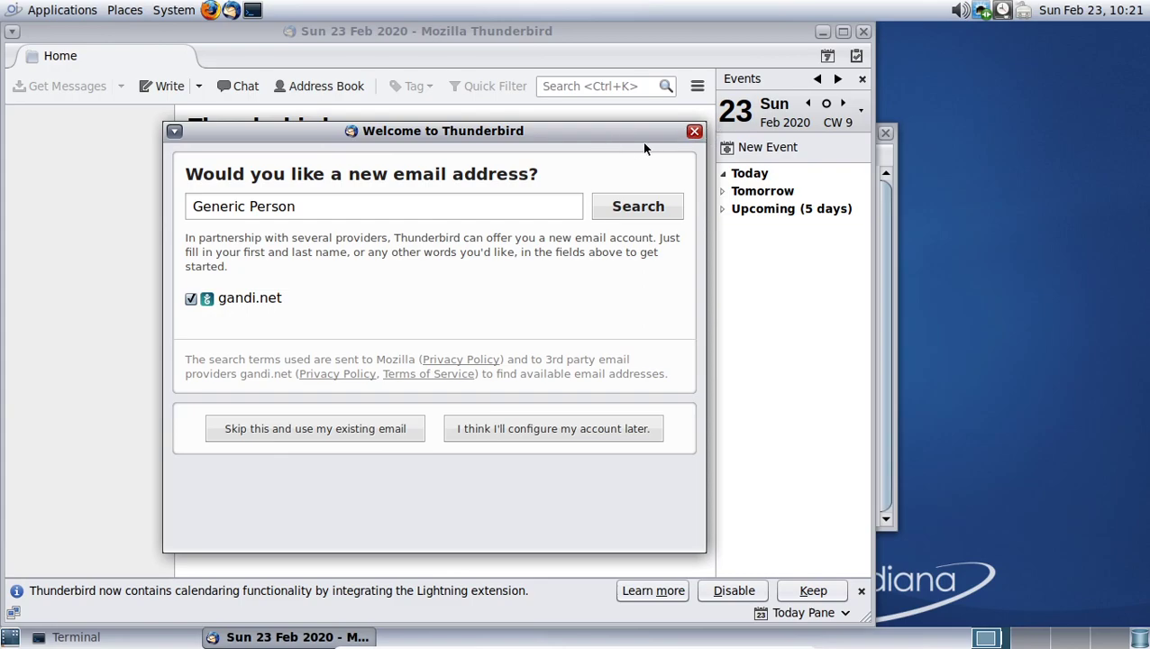
- Dismiss Thunderbird's new email address dialog and quit Thunderbird
left_click(694, 133)
left_click(696, 85)
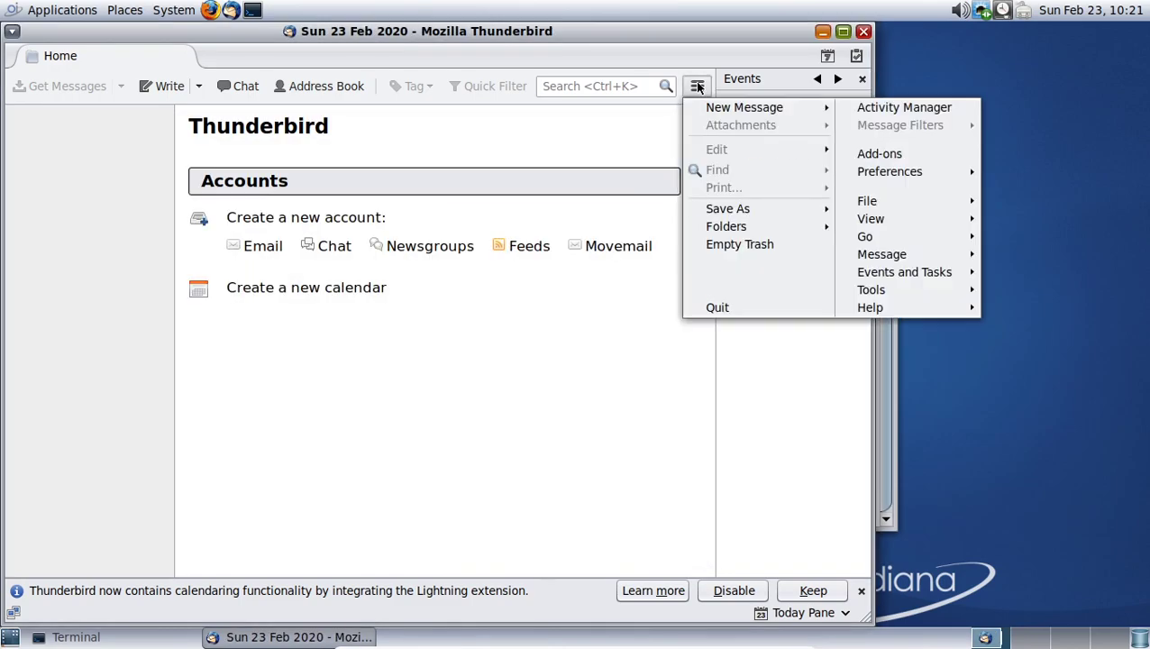
left_click(792, 303)
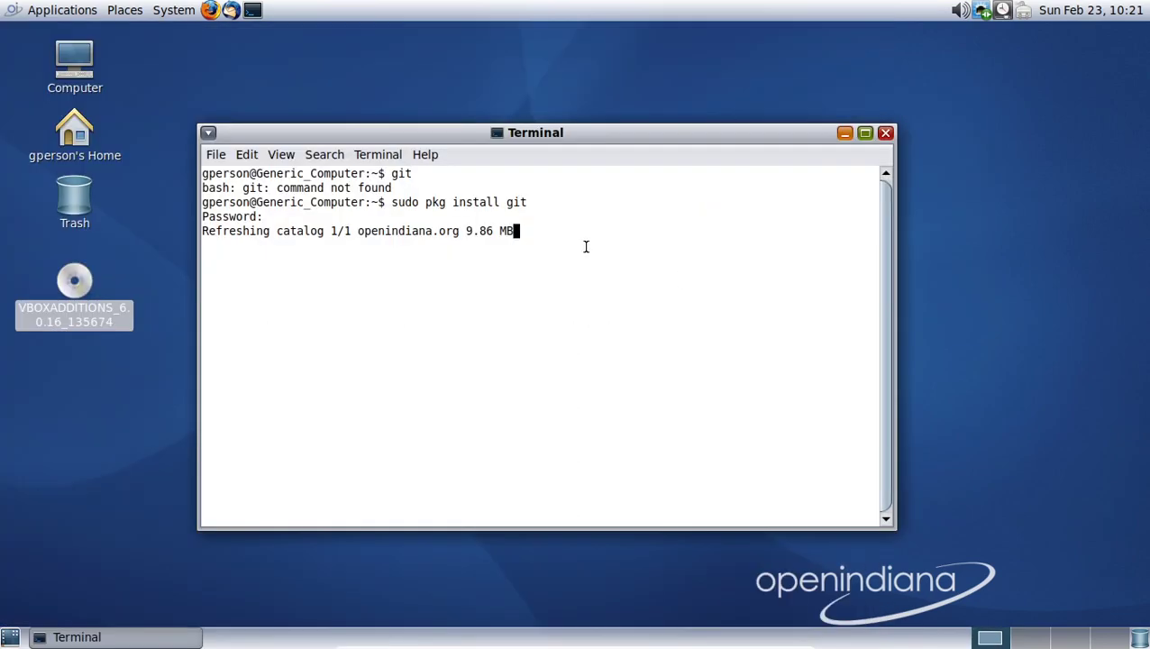
- Open the VBOXADDITIONS_6.0.16_135674 disc from the desktop, then enlarge and reposition its file window
right_click(80, 285)
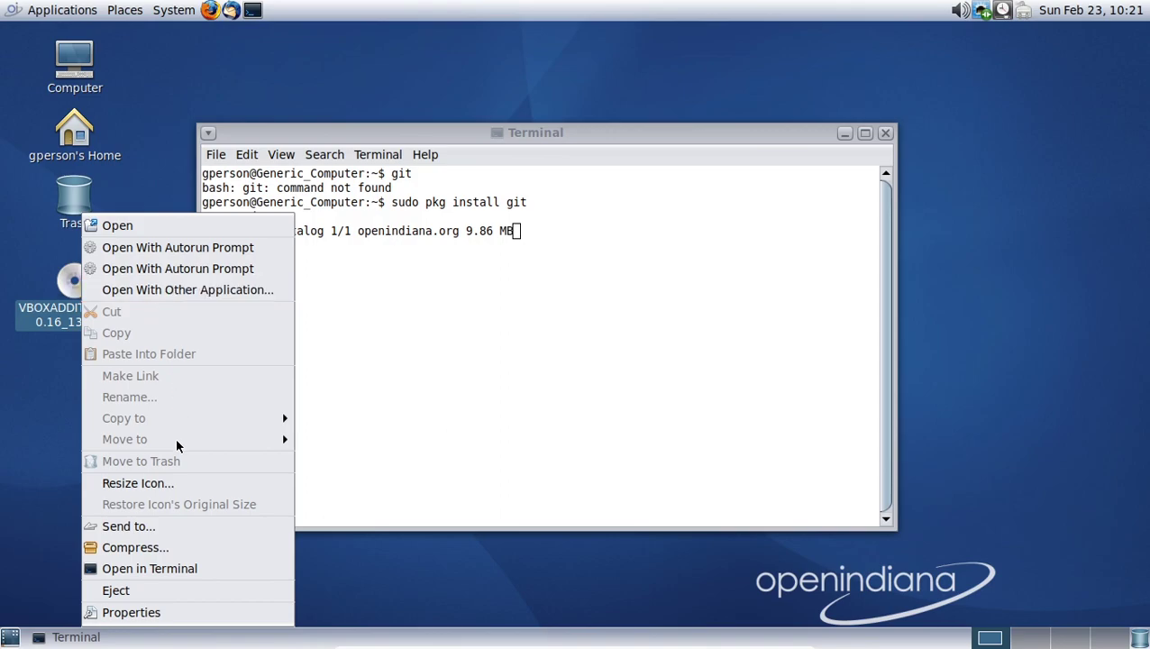
left_click(5, 291)
double_click(75, 294)
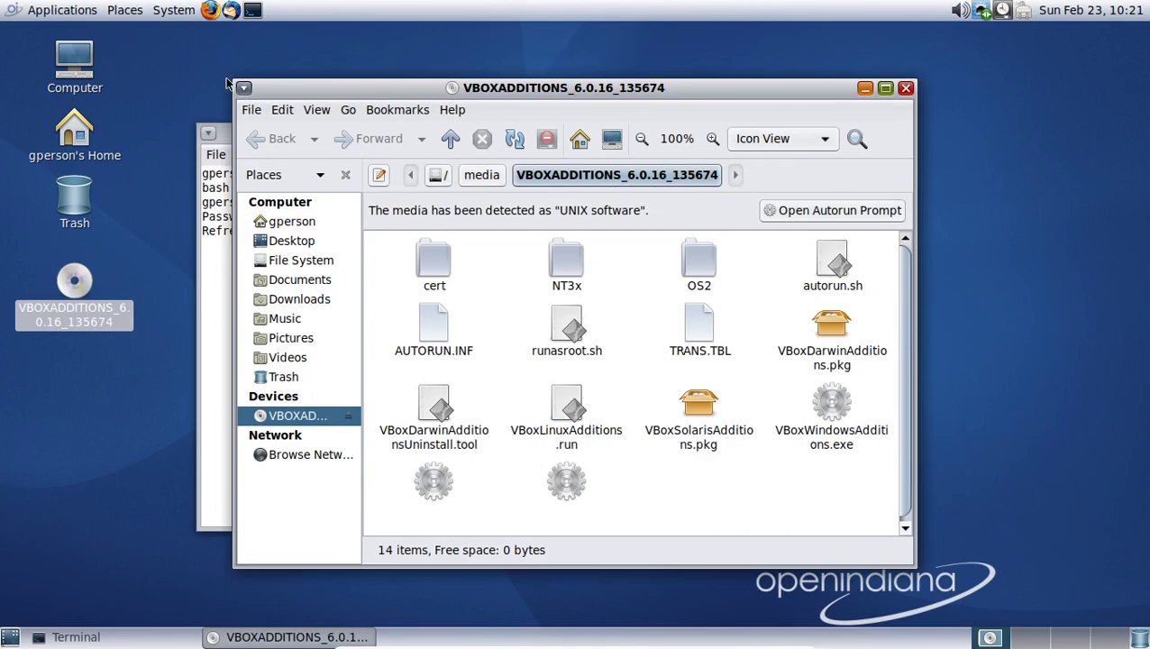
left_click_drag(229, 83, 67, 62)
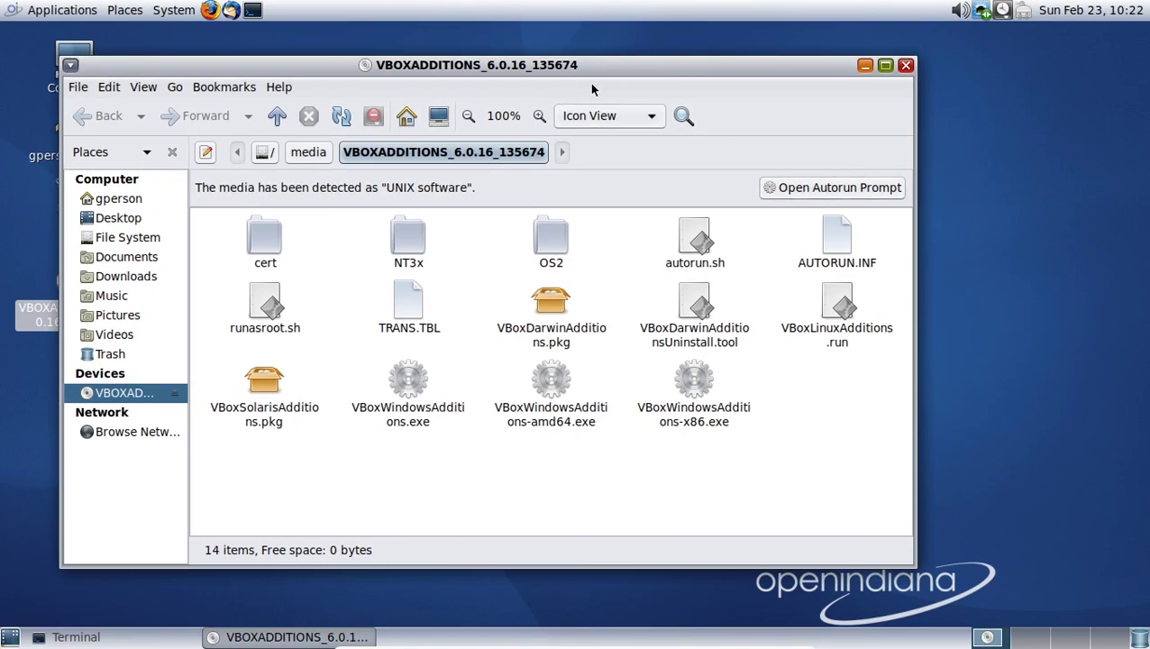
left_click_drag(555, 67, 595, 72)
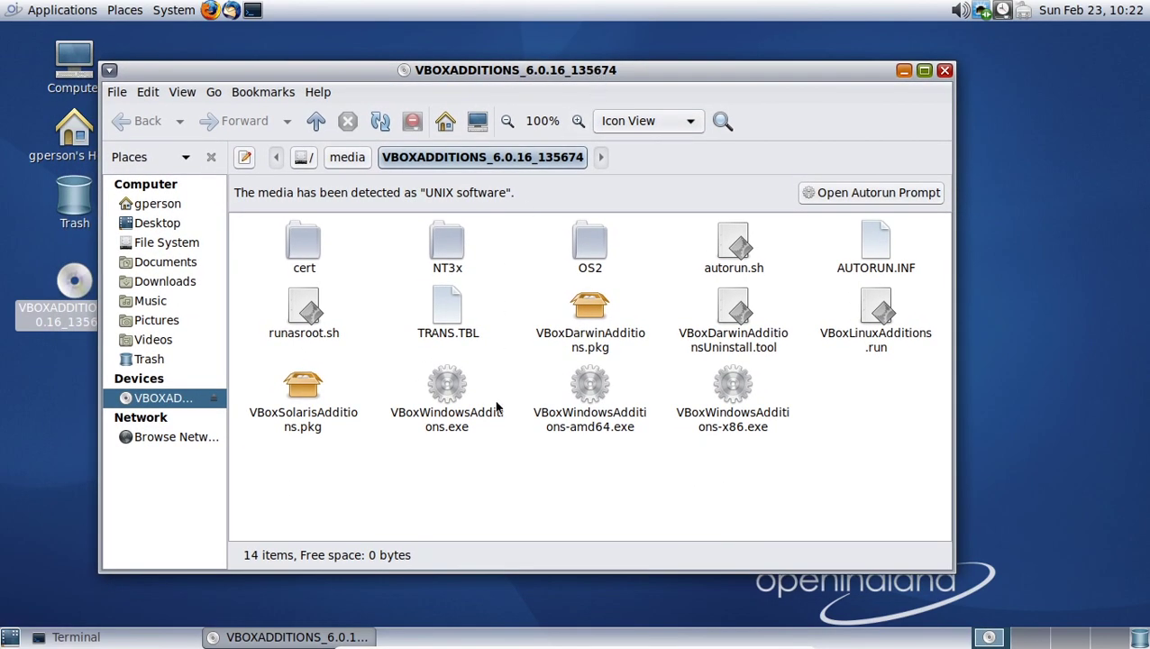
- Examine the VBoxSolarisAdditions.pkg and VBoxDarwinAdditions.pkg packages on the Guest Additions disc
left_click(346, 423)
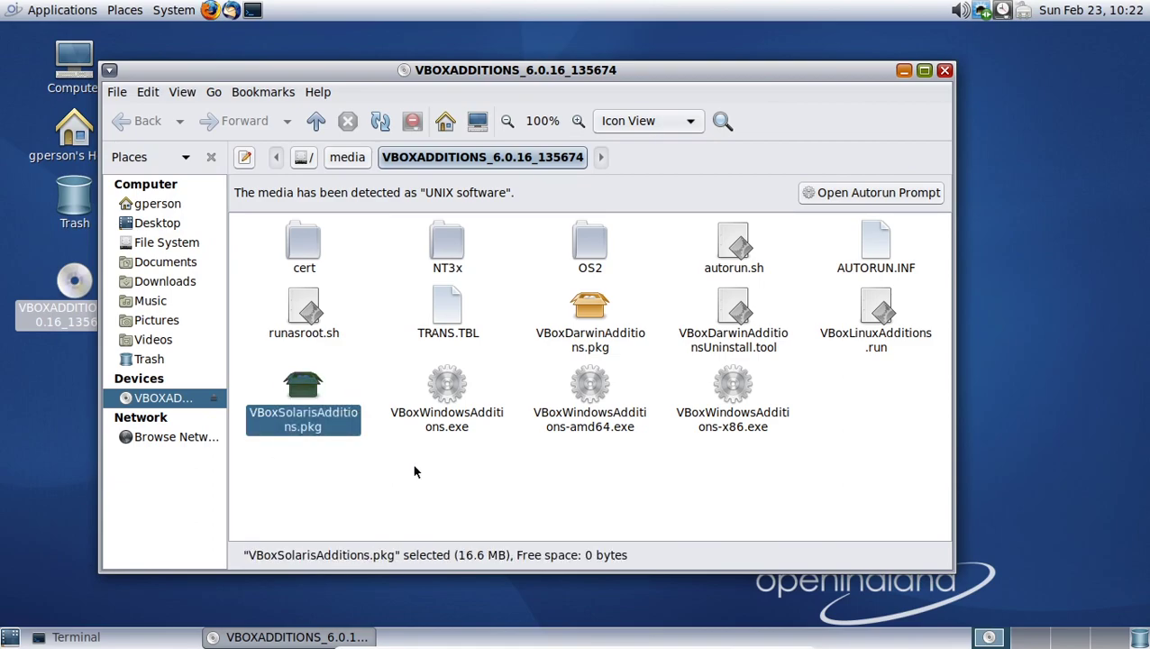
left_click(501, 456)
left_click(584, 298)
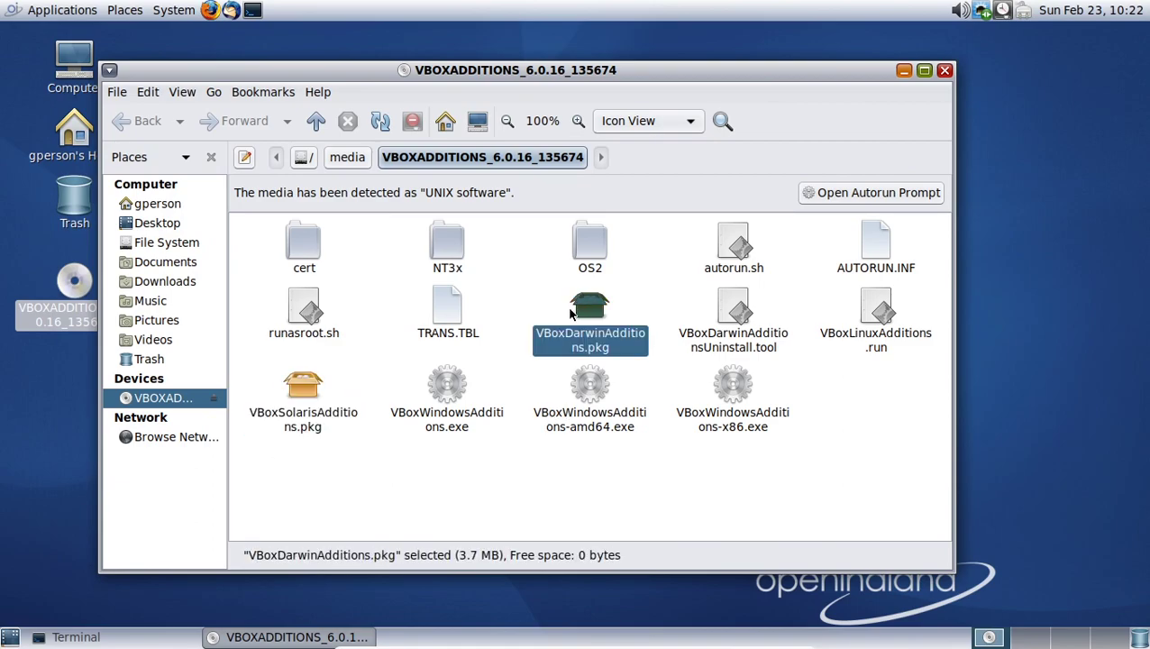
left_click(304, 401)
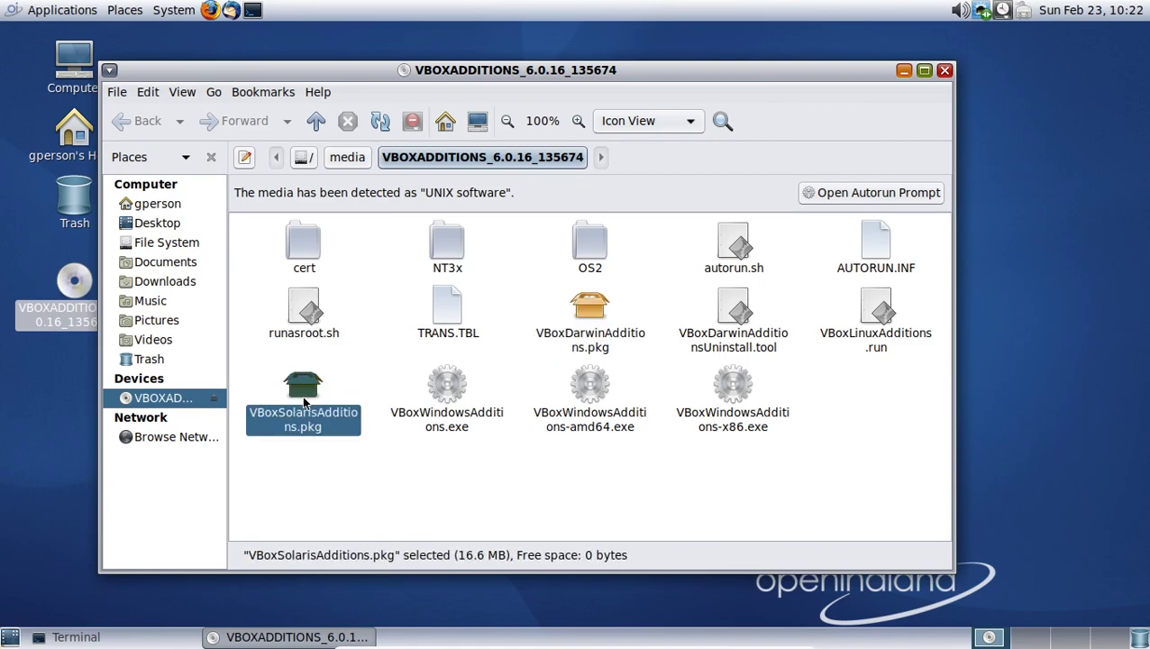
- Check the Git installation's progress in the terminal and bring the Guest Additions disc window back to the front
left_click(510, 500)
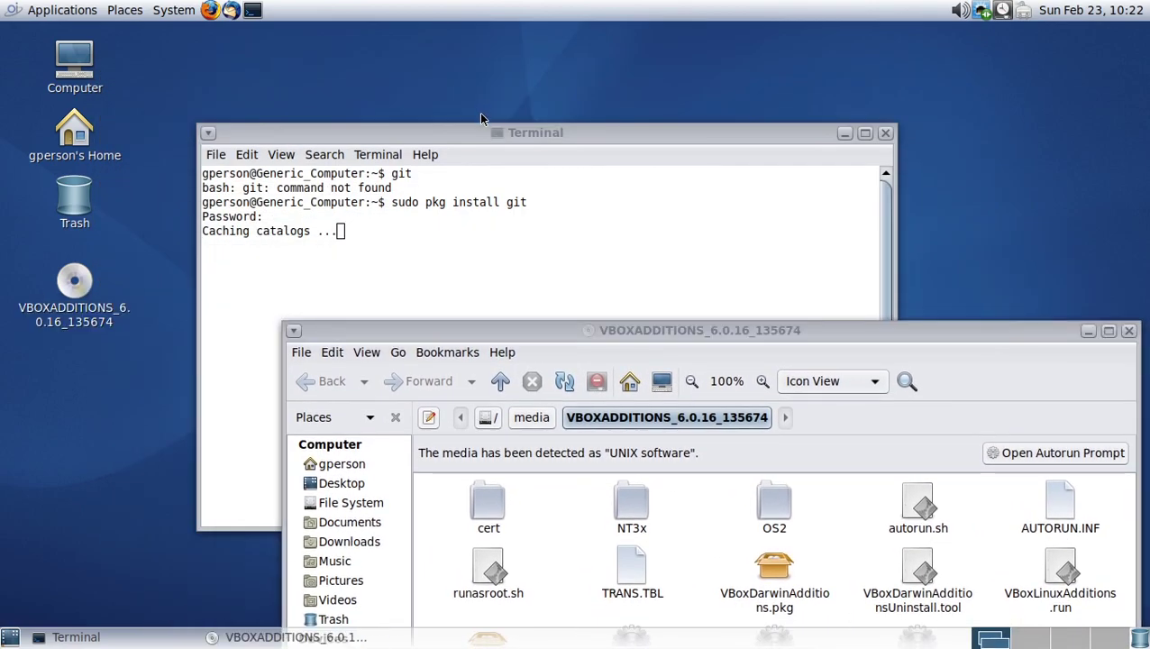
left_click_drag(481, 132, 480, 138)
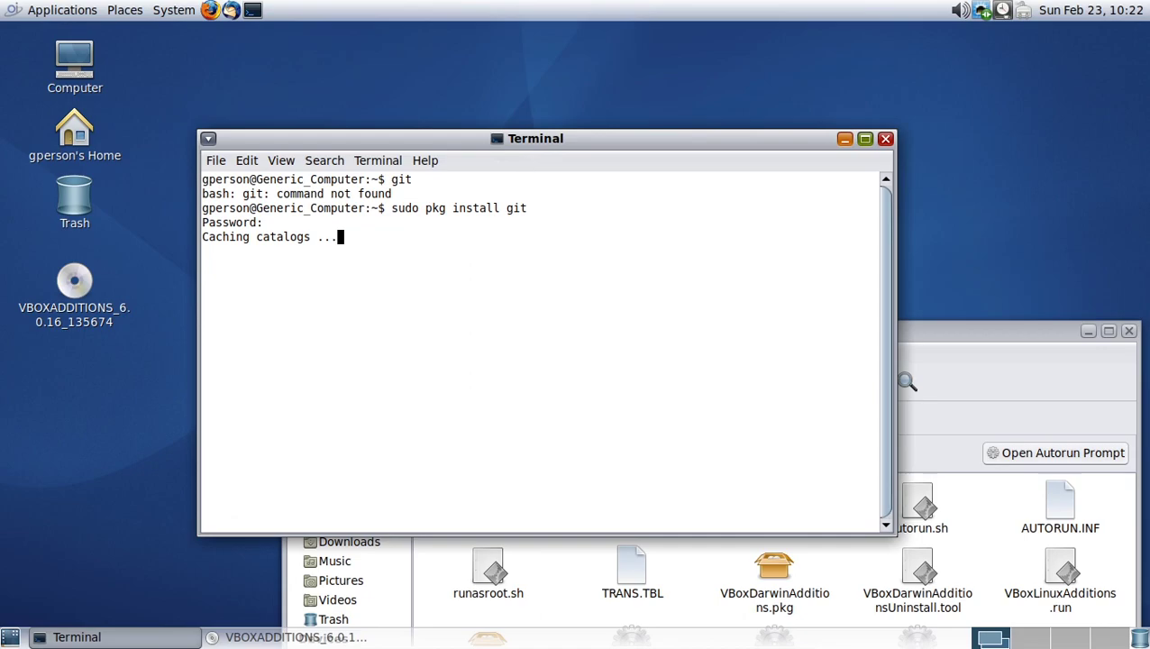
left_click_drag(968, 331, 857, 23)
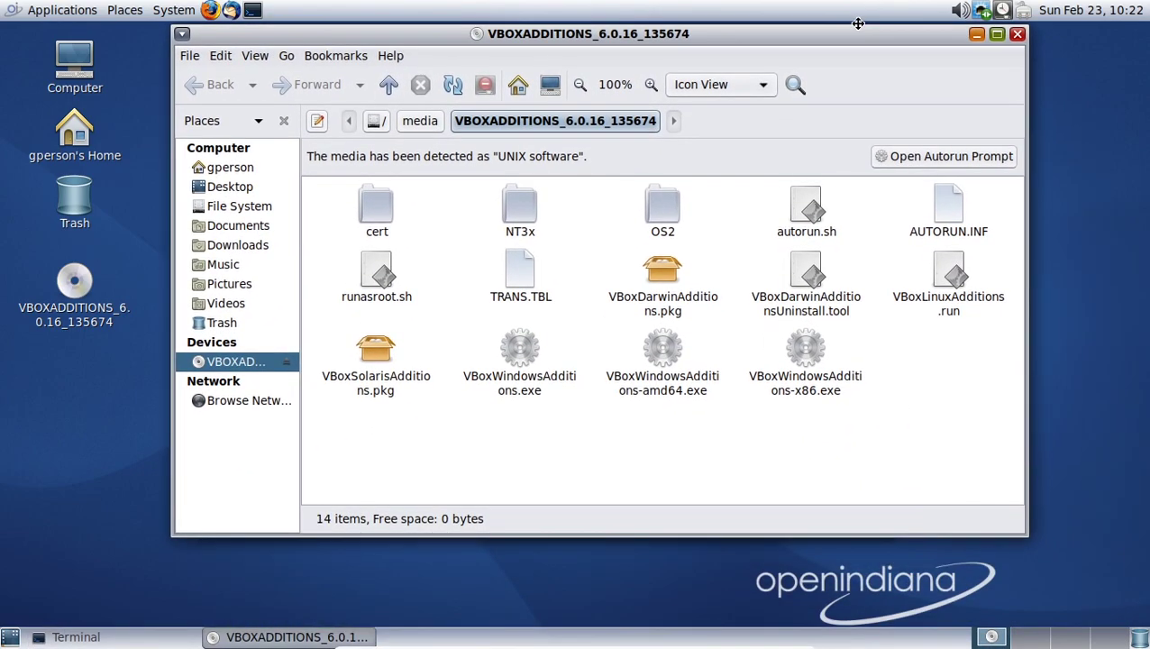
- Run the Guest Additions disc's autorun software, enter the root password and widen the installer window
left_click(945, 156)
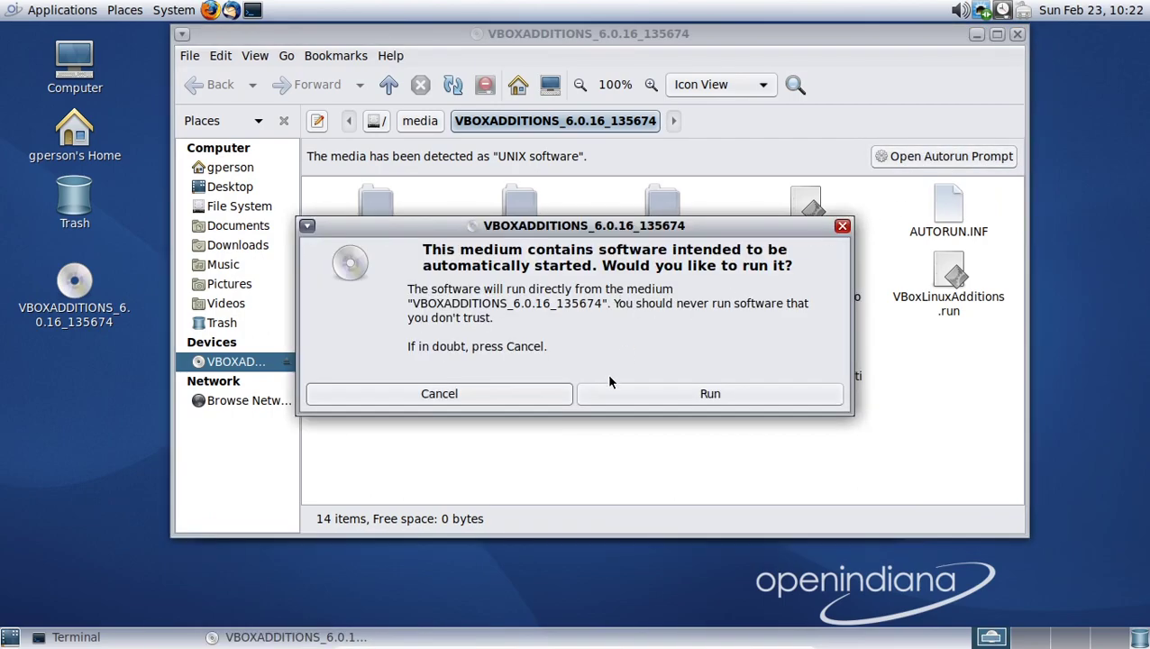
left_click(631, 393)
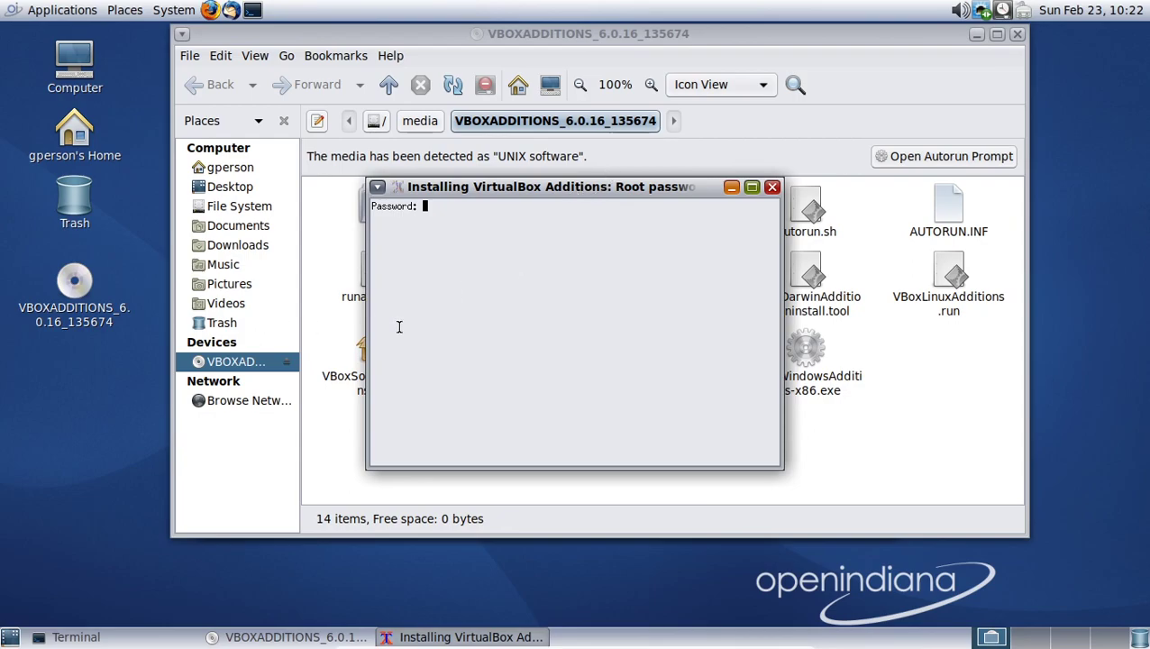
left_click_drag(373, 322, 229, 322)
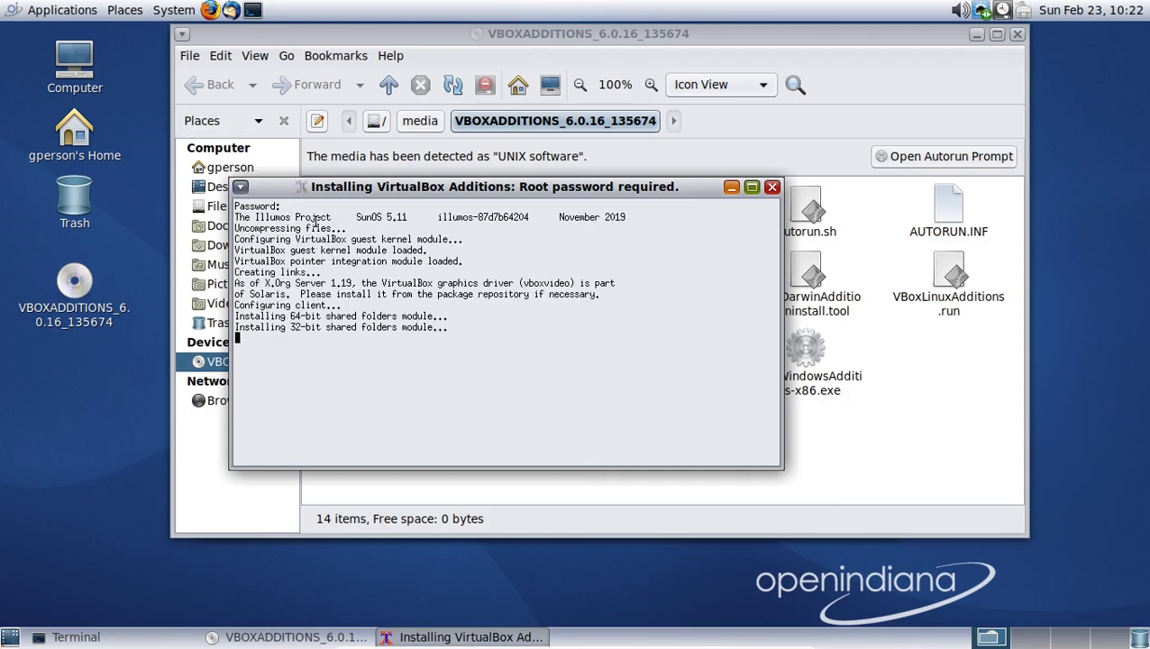
- Examine the illumos version line in the installer output, highlighting its November 2019 date, and reposition the installer window
triple_click(352, 220)
left_click(538, 275)
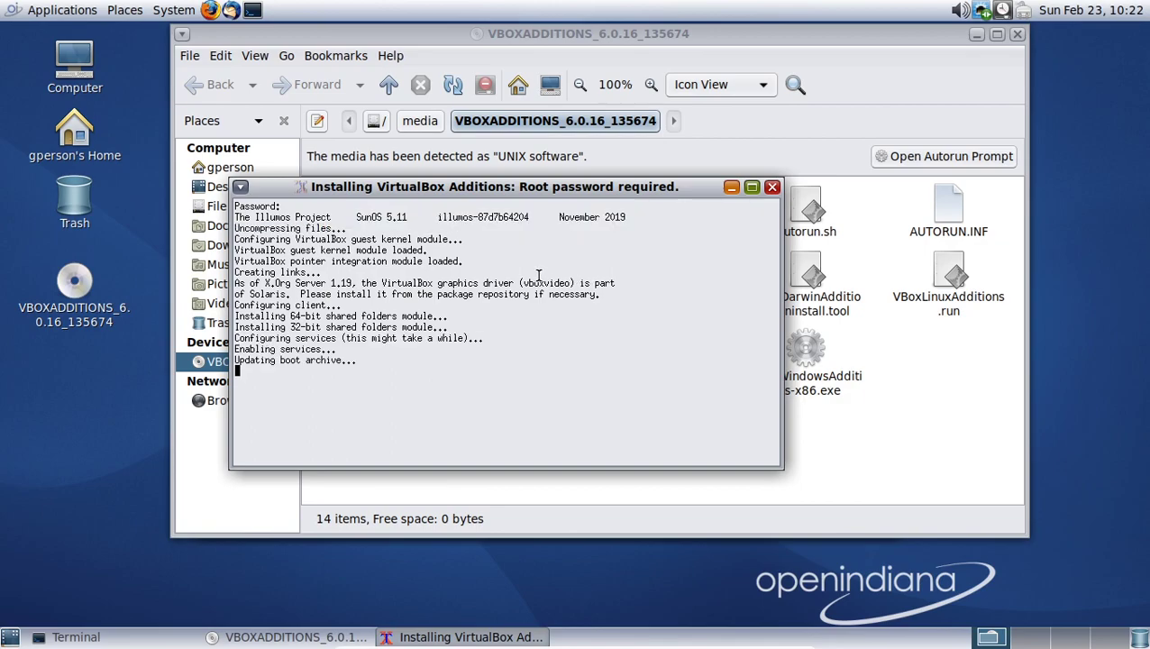
double_click(326, 222)
left_click(426, 227)
left_click_drag(438, 219, 626, 221)
triple_click(620, 219)
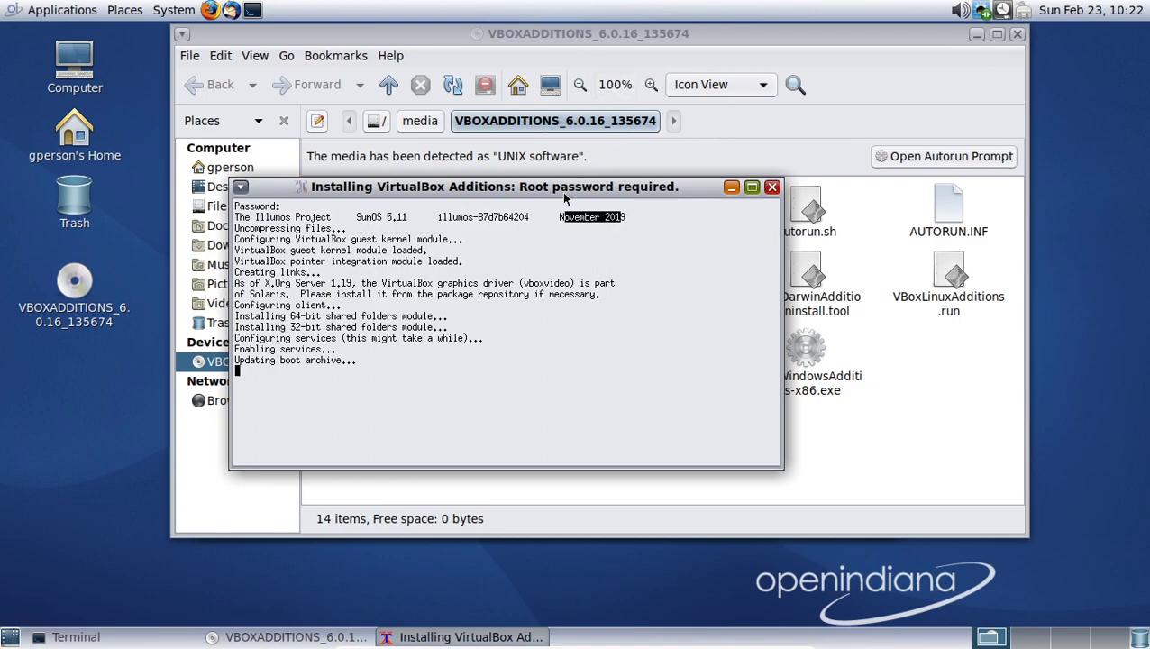
left_click_drag(547, 188, 648, 224)
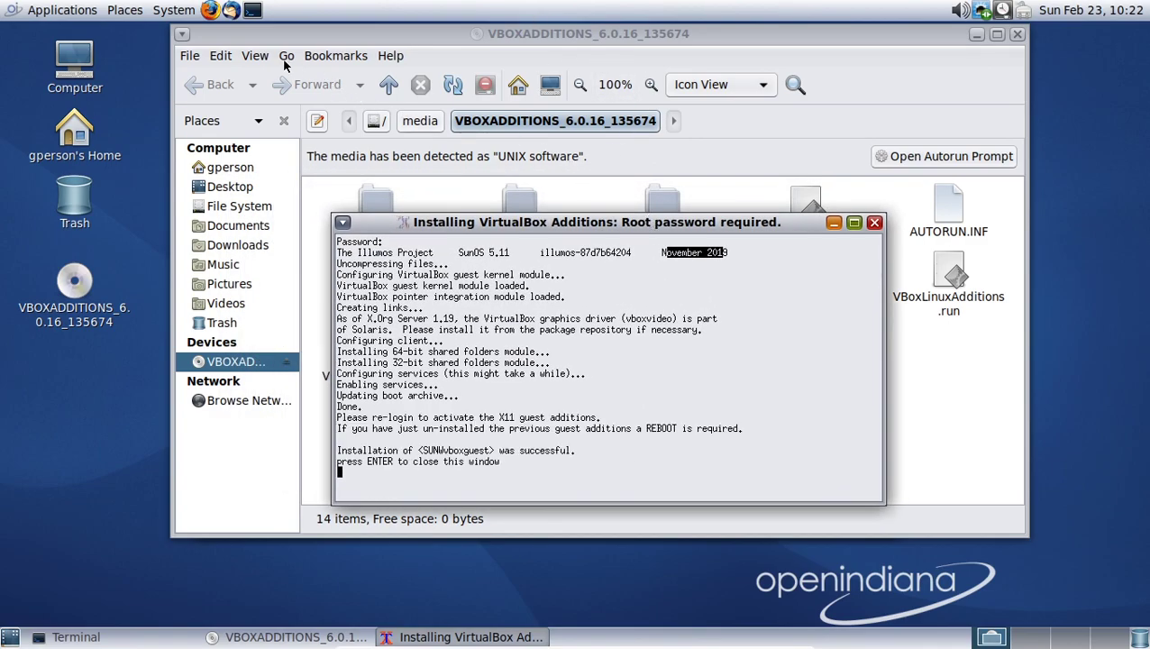
- Browse the system's preference categories and open the Appearance preferences
left_click(183, 13)
mouse_move(209, 36)
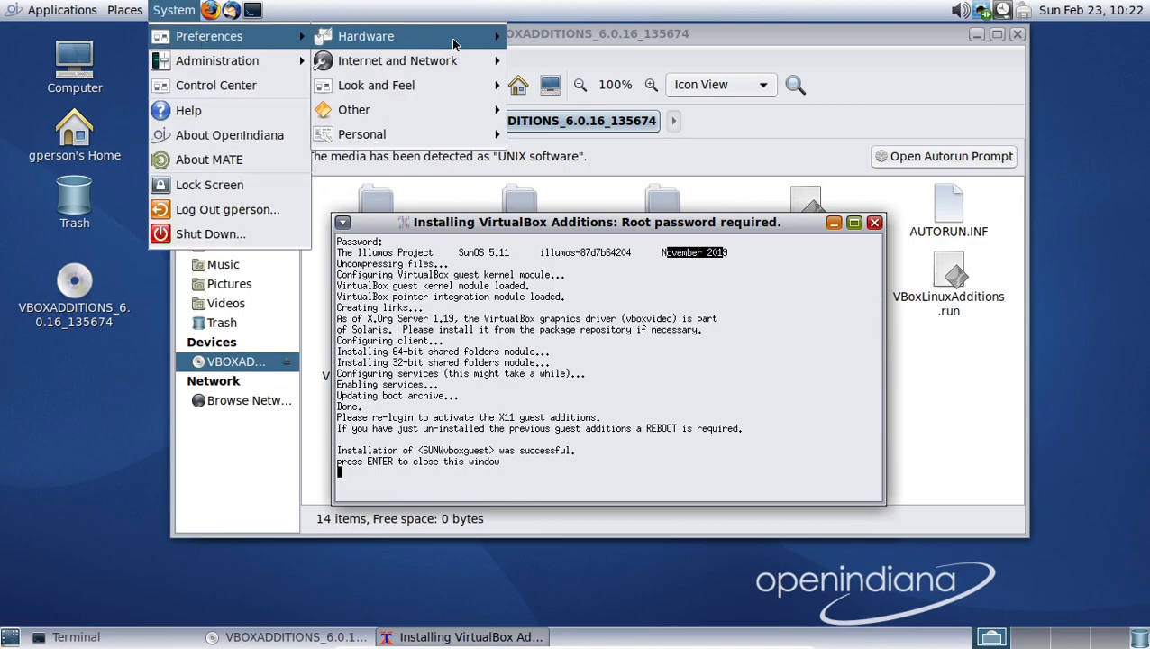
mouse_move(377, 142)
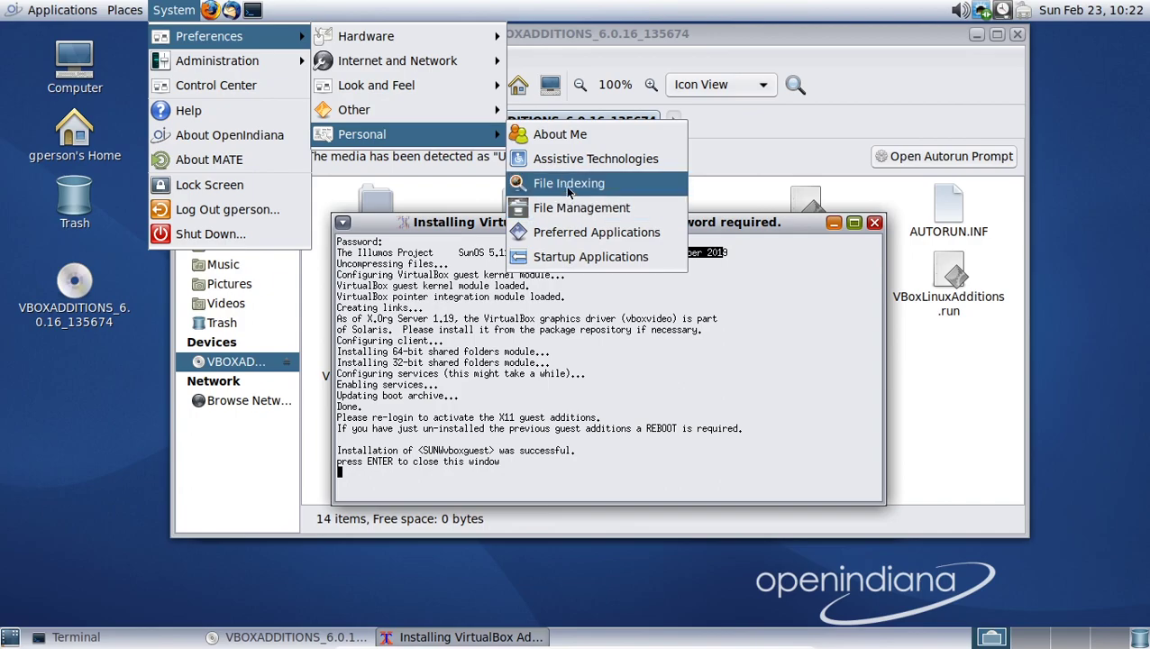
mouse_move(425, 87)
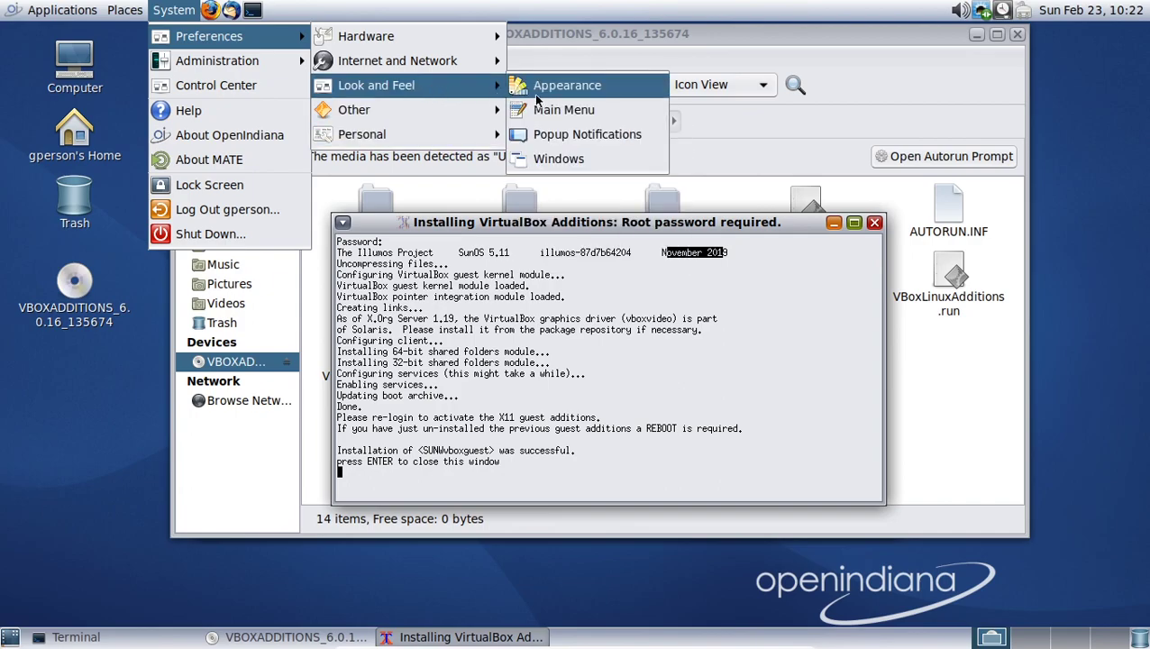
left_click(558, 87)
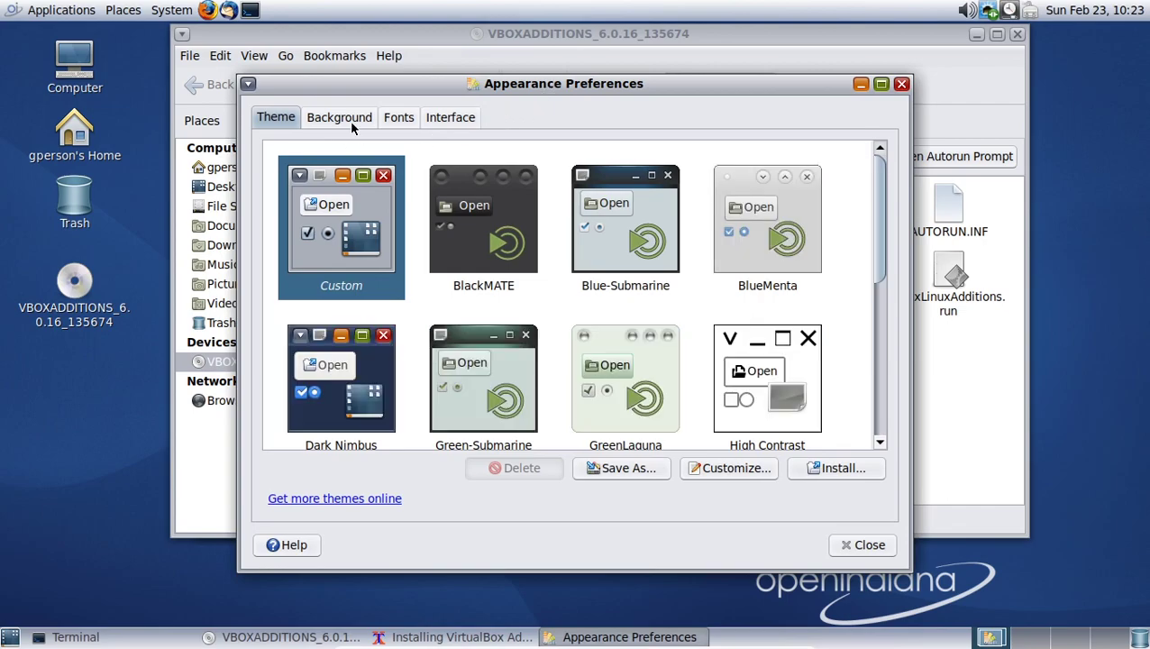
- Try the Dark Nimbus theme, reposition the preferences window and examine how the desktop menus look in it
left_click(352, 372)
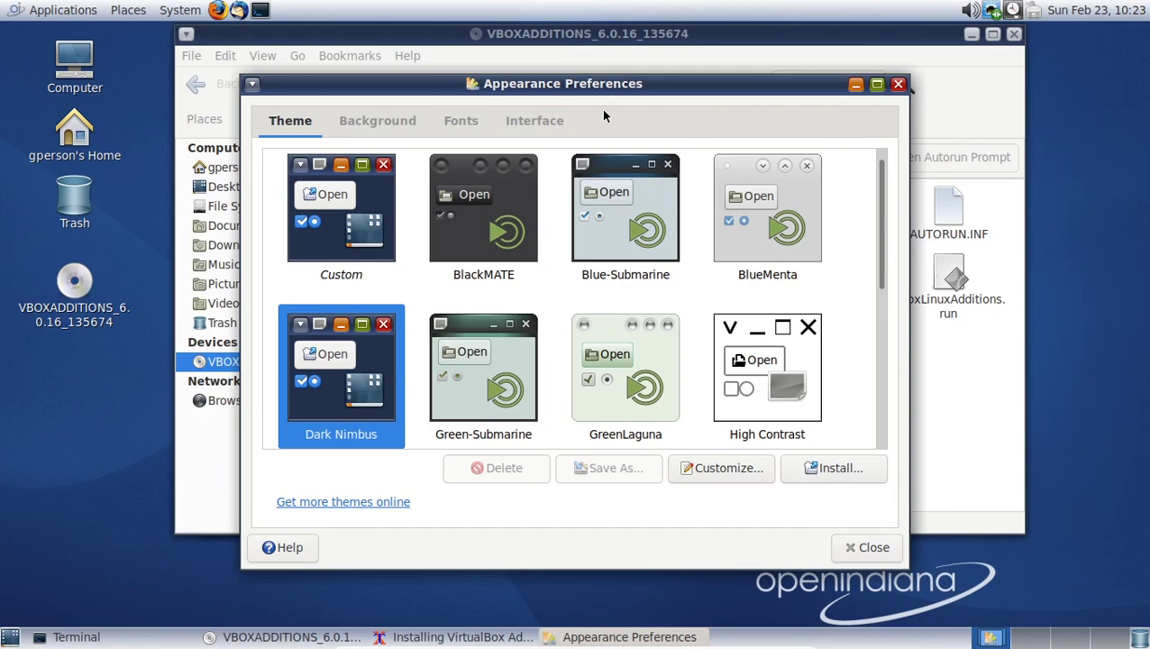
left_click_drag(594, 81, 643, 111)
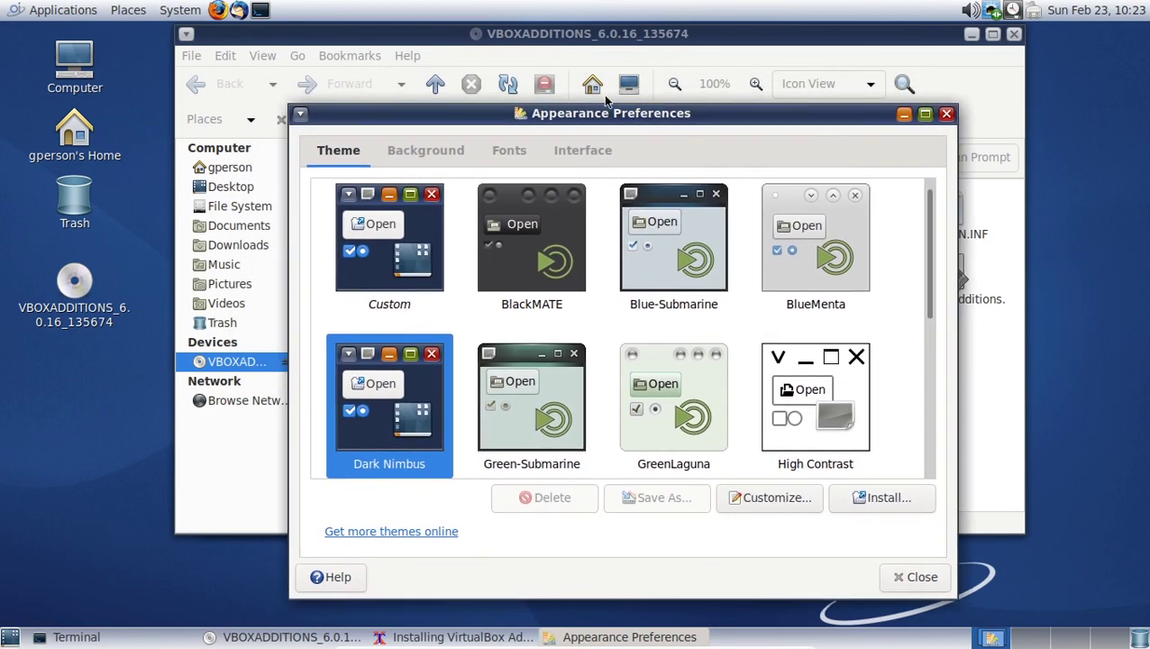
left_click(180, 10)
left_click(188, 10)
left_click(124, 11)
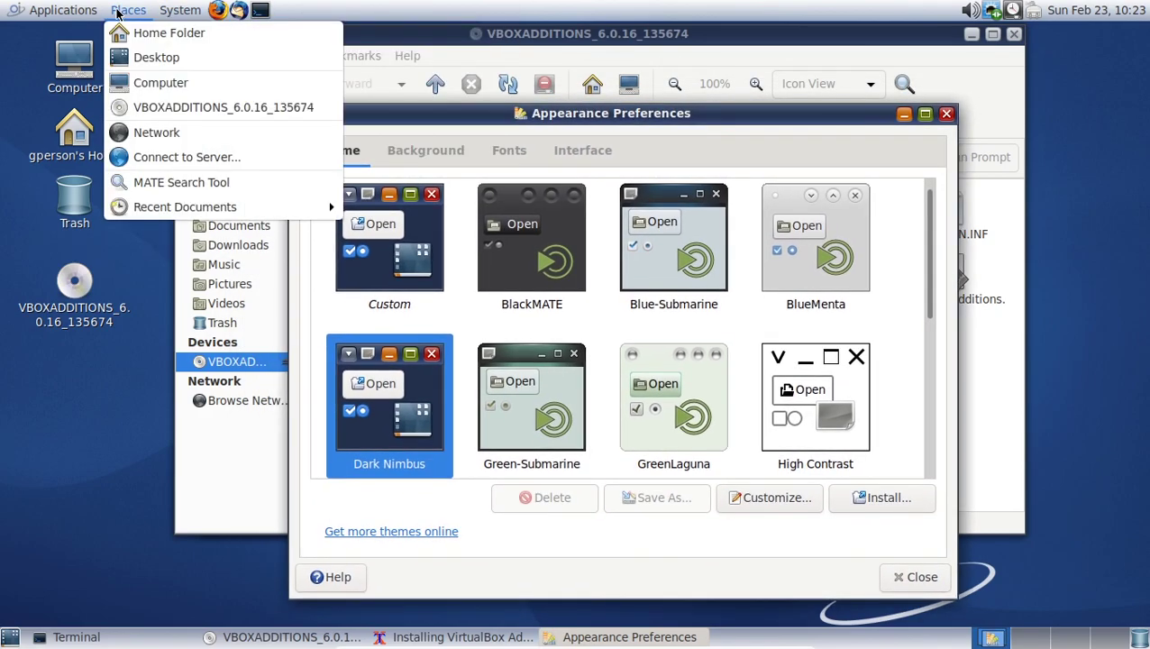
left_click(178, 11)
left_click(140, 16)
left_click(81, 10)
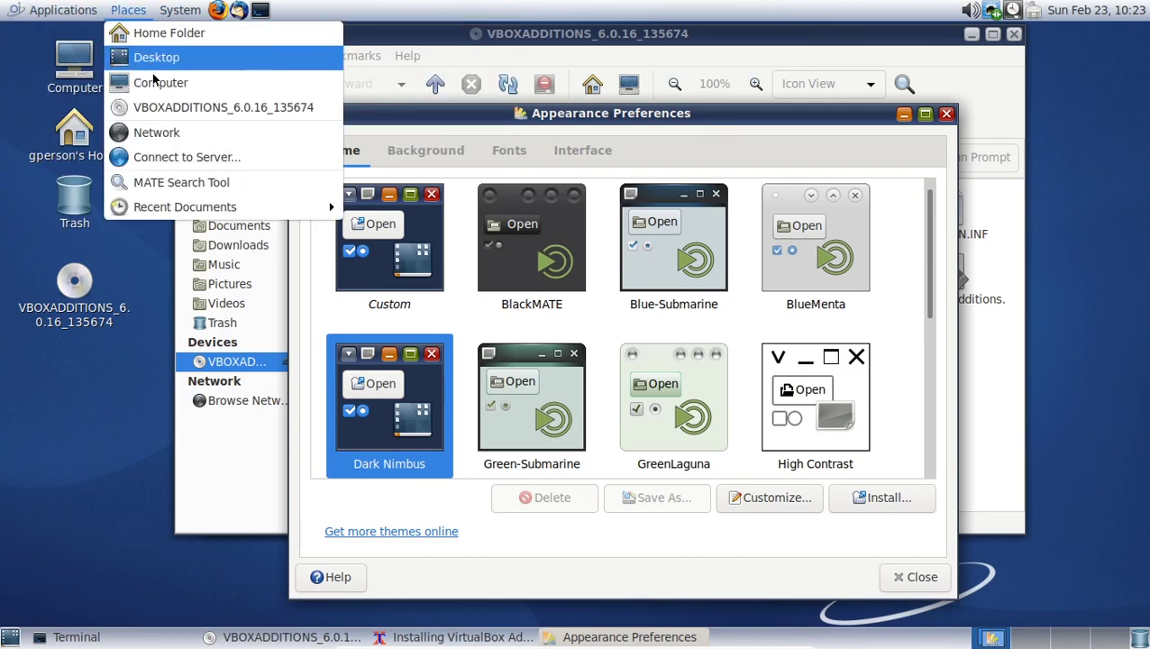
left_click(58, 478)
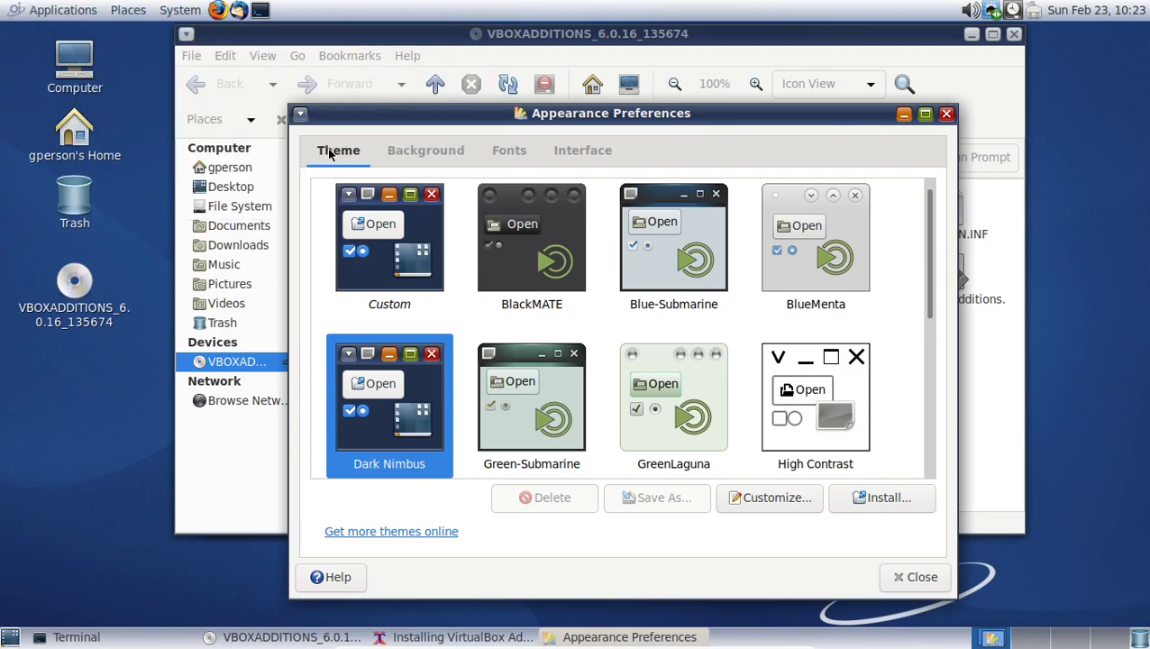
- Look through the control styles available for customizing the Dark Nimbus theme and close the customization dialog
left_click(770, 501)
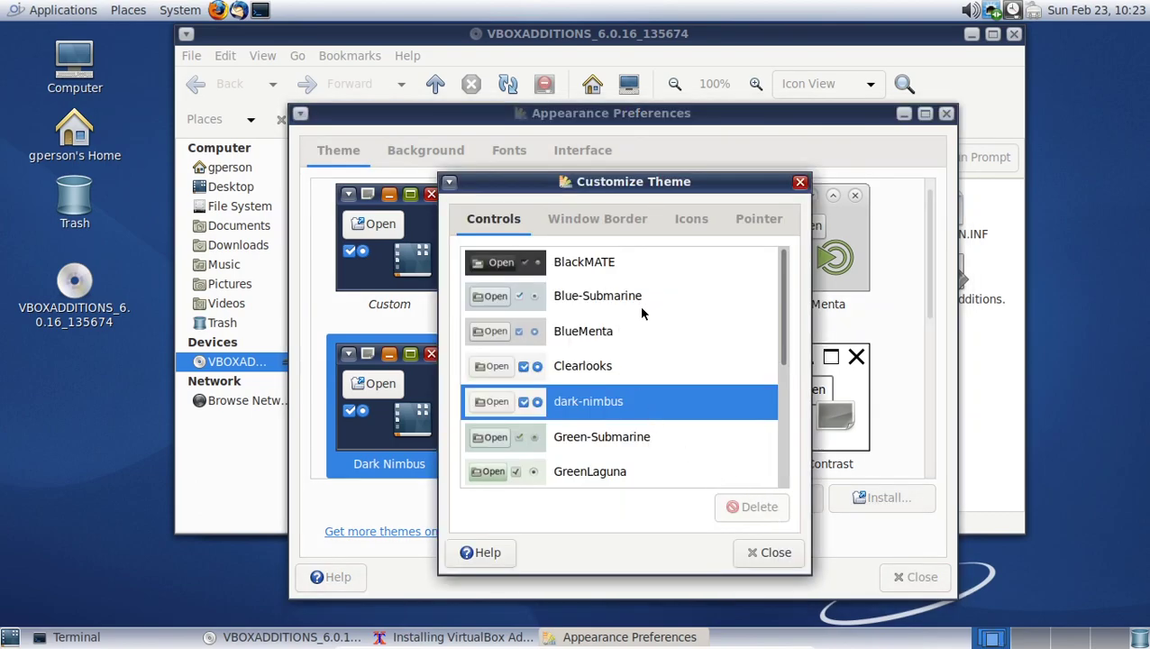
scroll(641, 311, "down", 3)
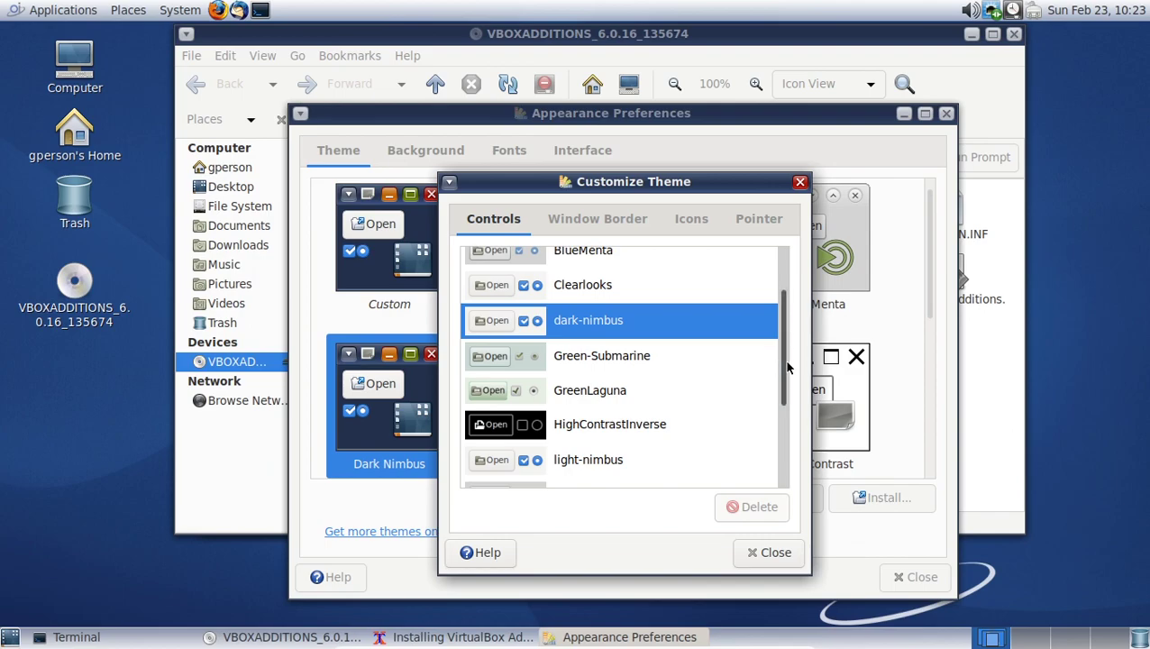
left_click_drag(784, 368, 775, 456)
scroll(762, 387, "up", 5)
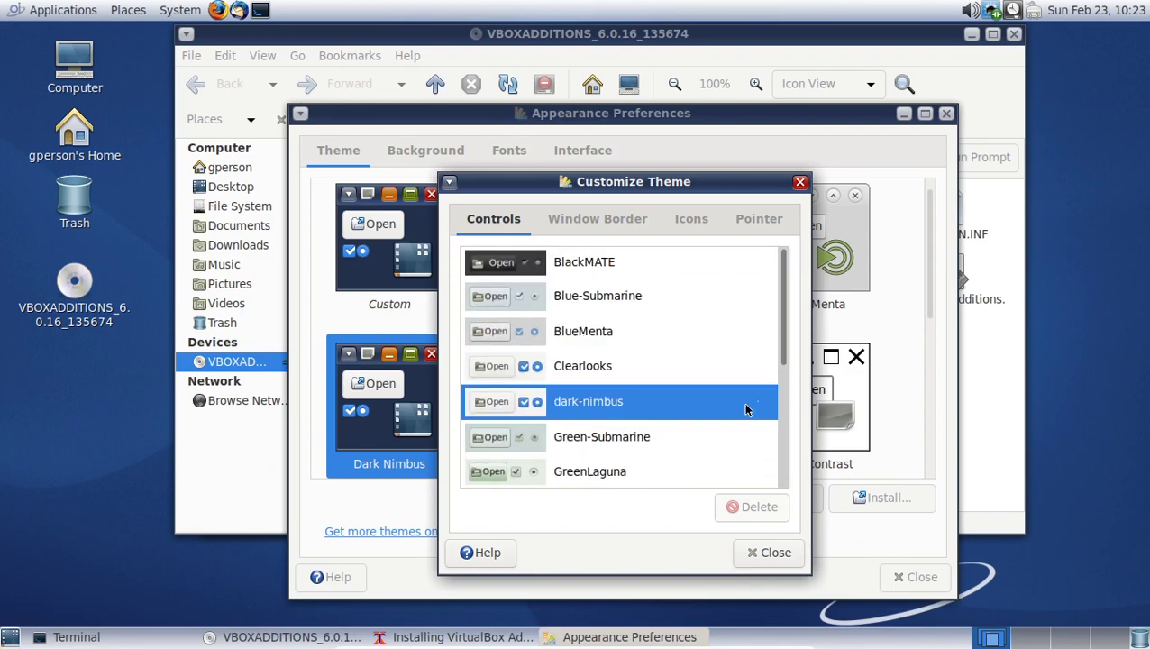
left_click(752, 553)
- Select the Custom theme, browse the remaining desktop themes and apply the Nimbus theme
left_click(402, 251)
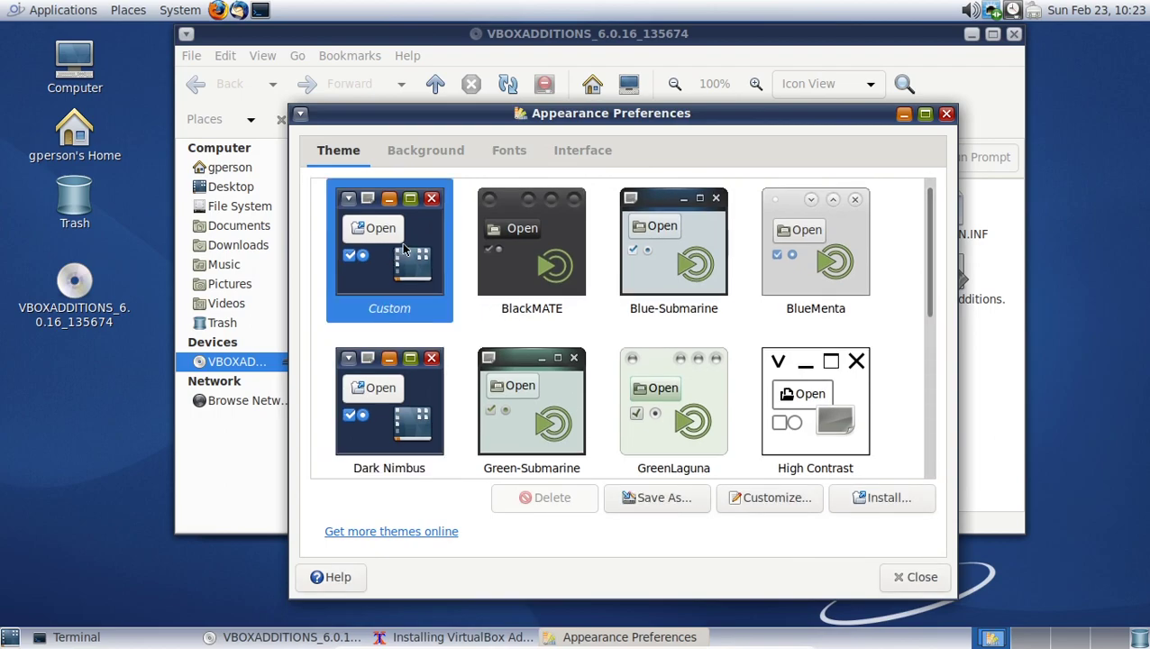
scroll(416, 270, "down", 2)
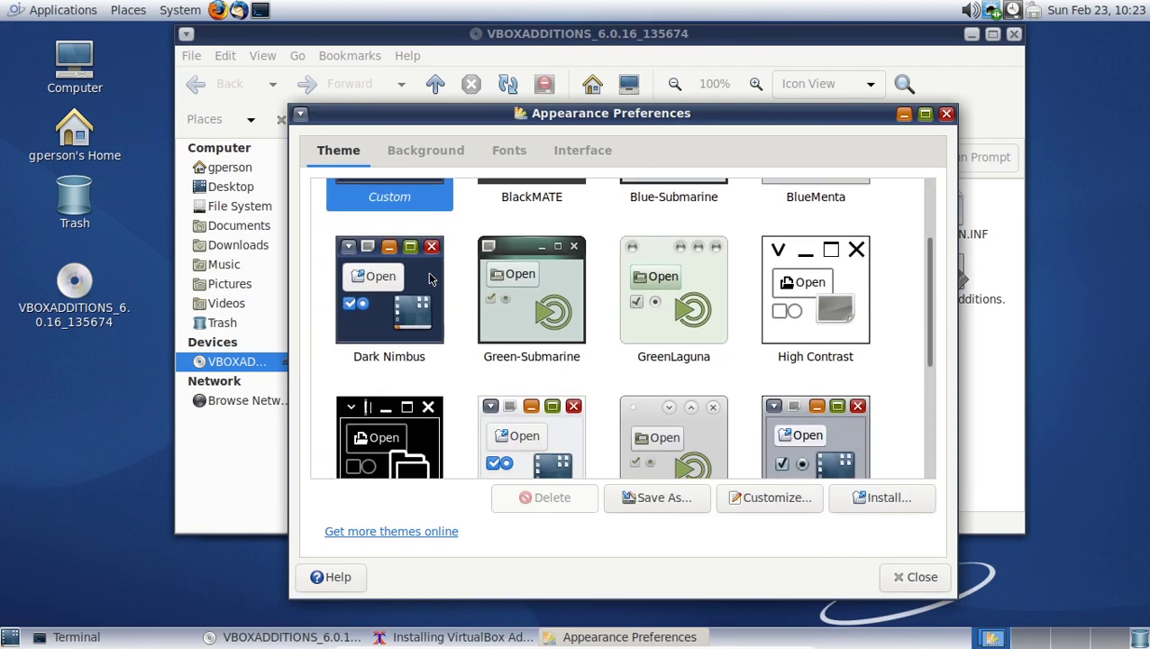
scroll(442, 277, "down", 2)
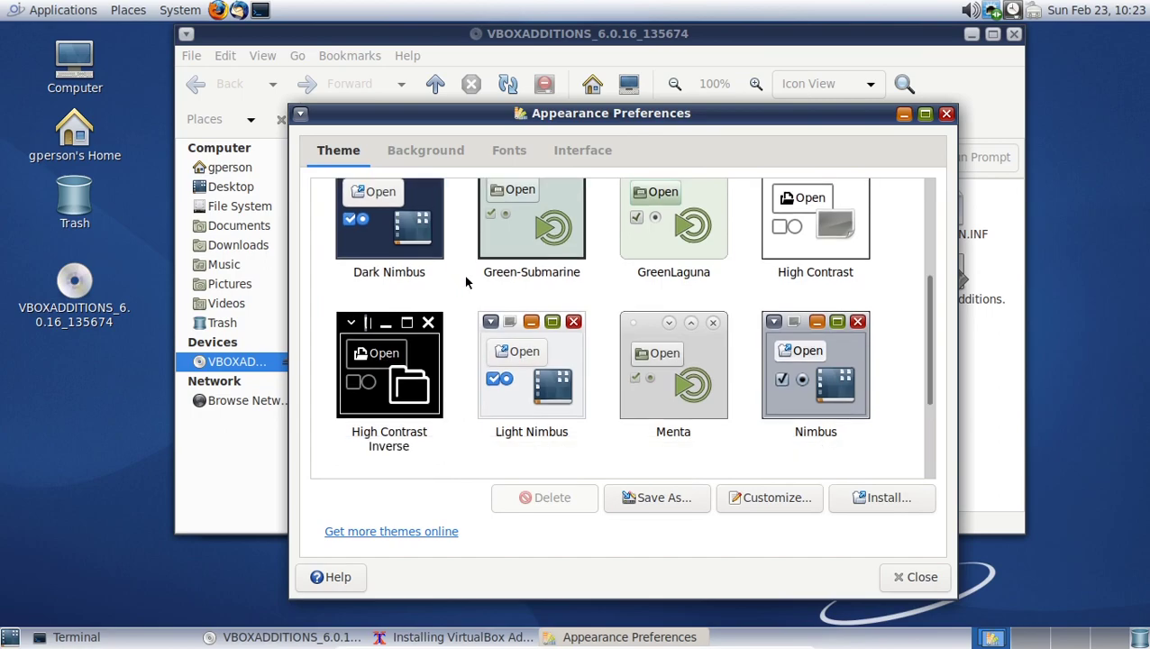
left_click(772, 334)
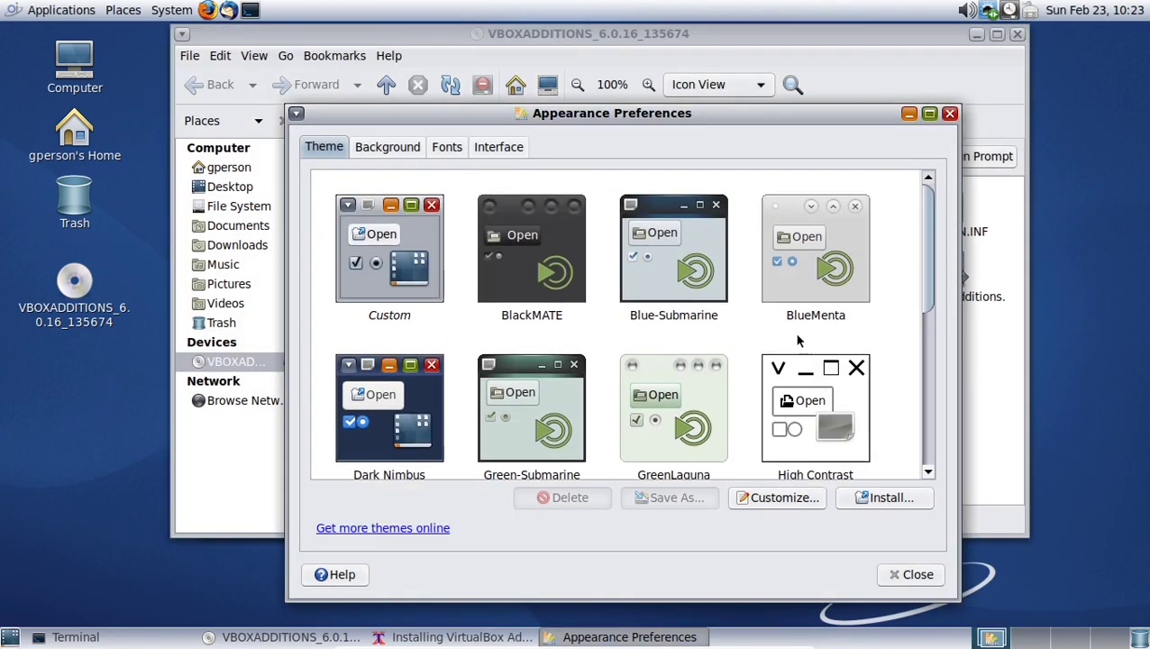
scroll(797, 340, "down", 5)
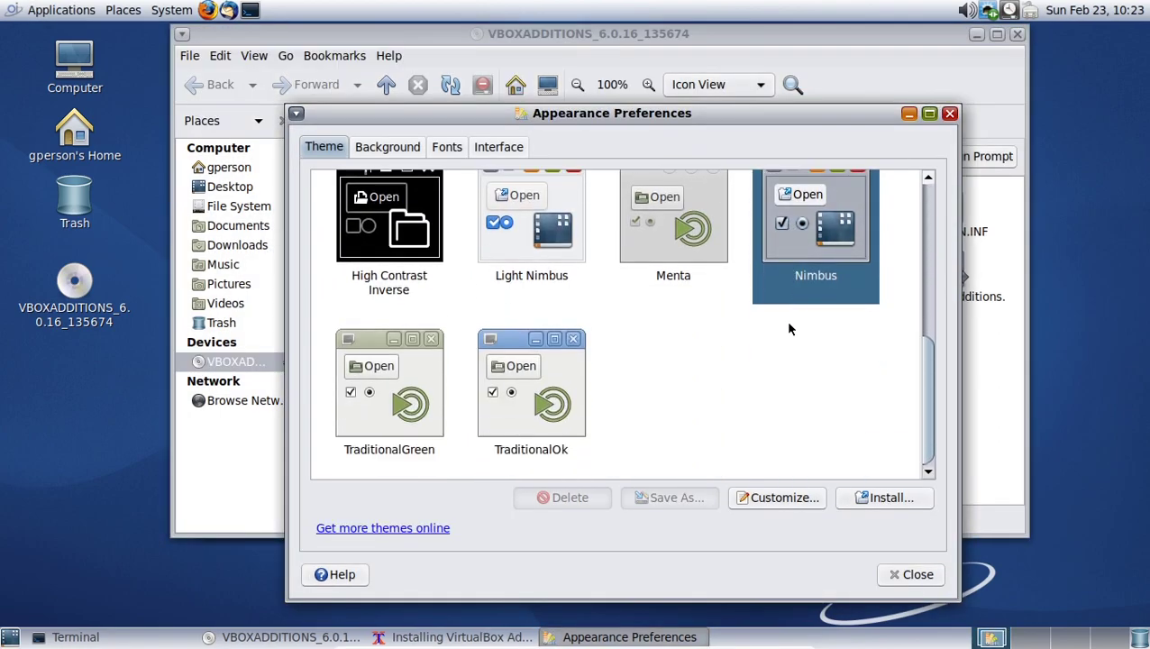
scroll(816, 324, "up", 1)
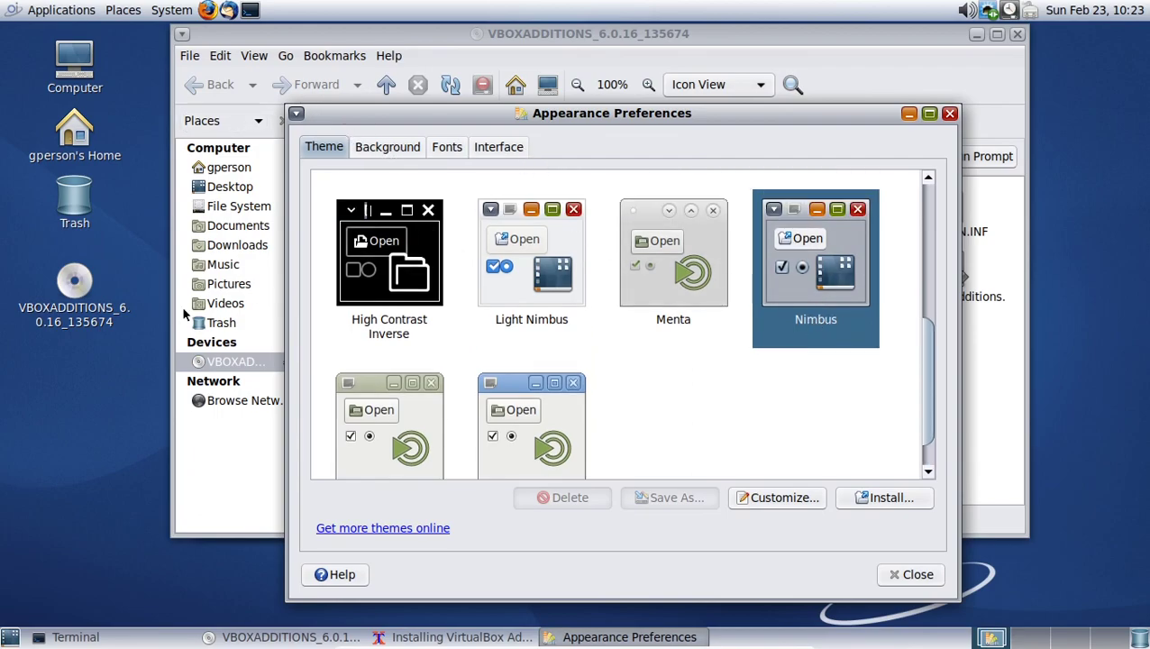
- Open the pointer options of the theme customization and try the MATE and MATE (Black) pointers
left_click(410, 146)
left_click(788, 501)
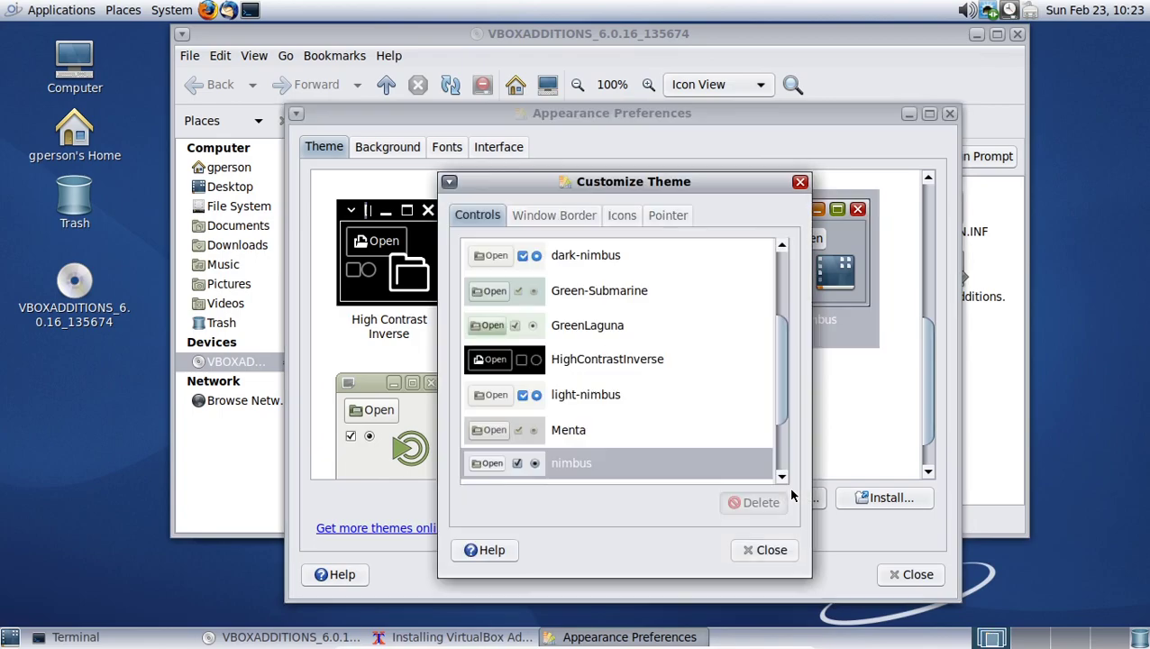
left_click(659, 217)
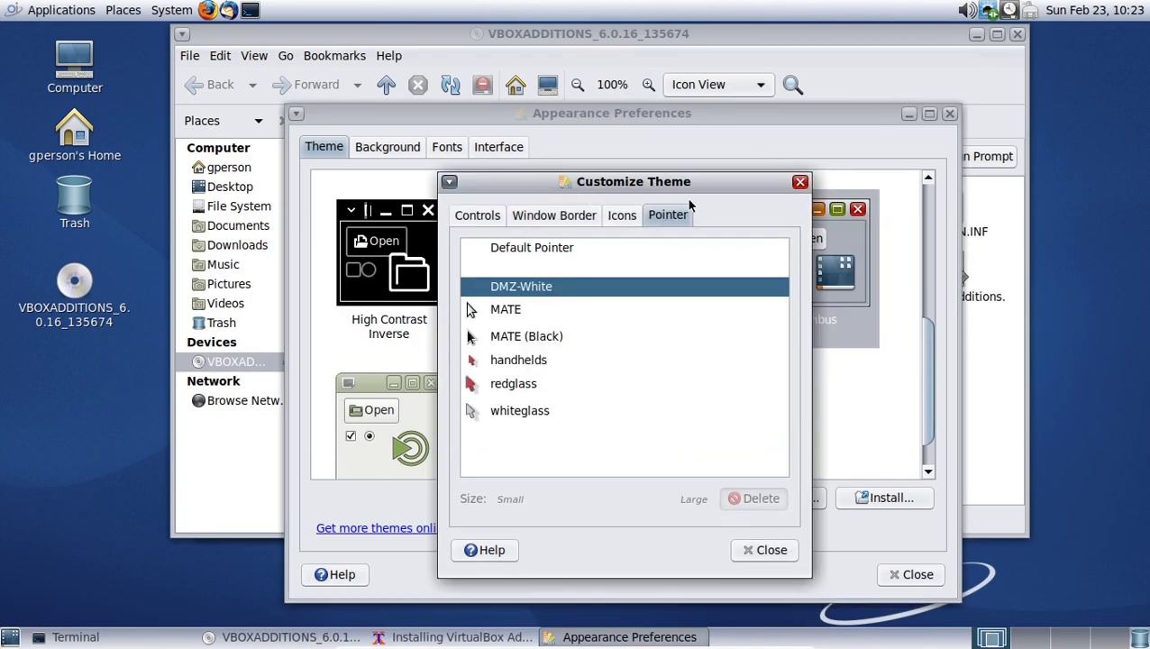
left_click(541, 313)
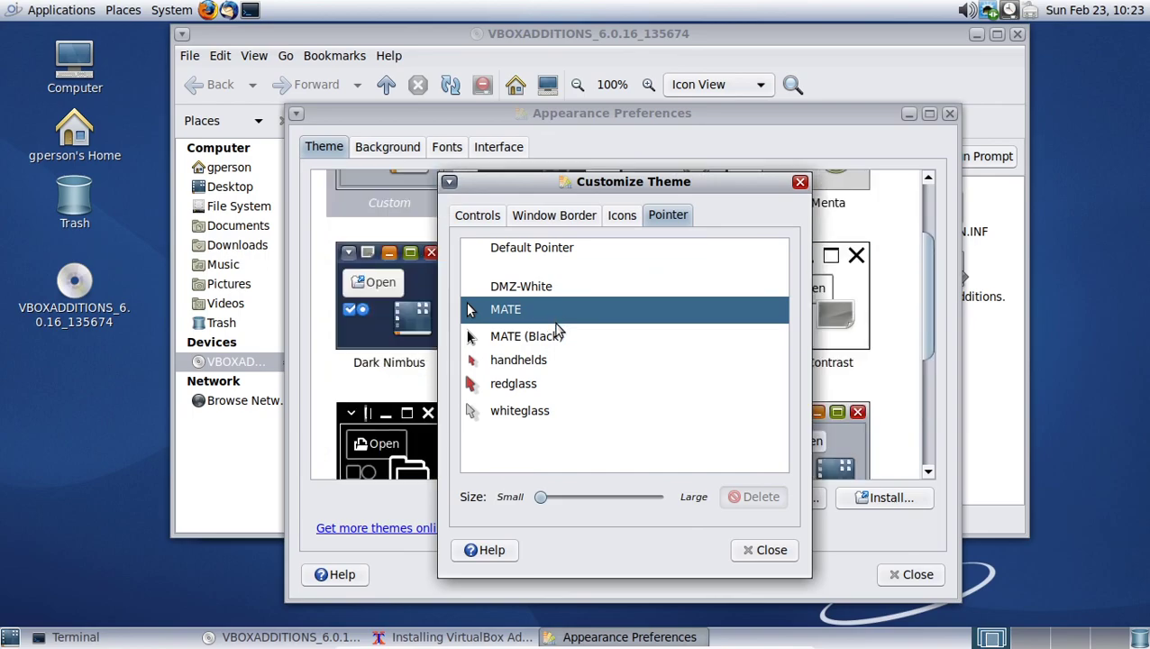
left_click(563, 335)
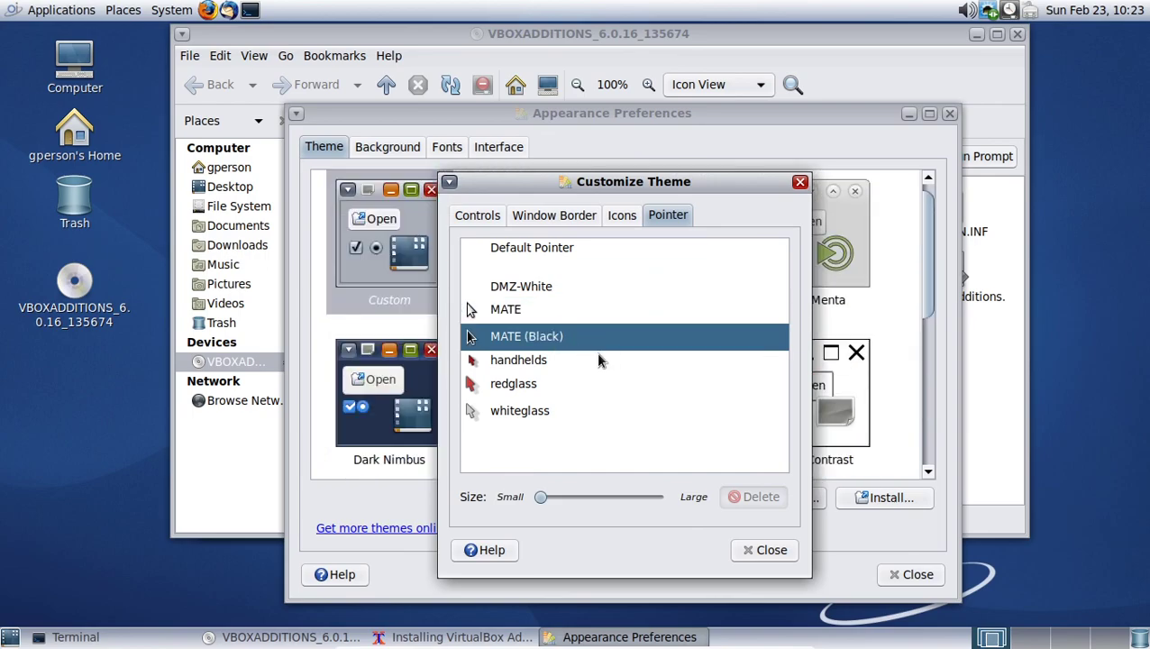
- Try the default, DMZ-White, MATE, whiteglass, redglass and handhelds pointers and switch back to MATE (Black)
left_click(648, 247)
left_click(628, 270)
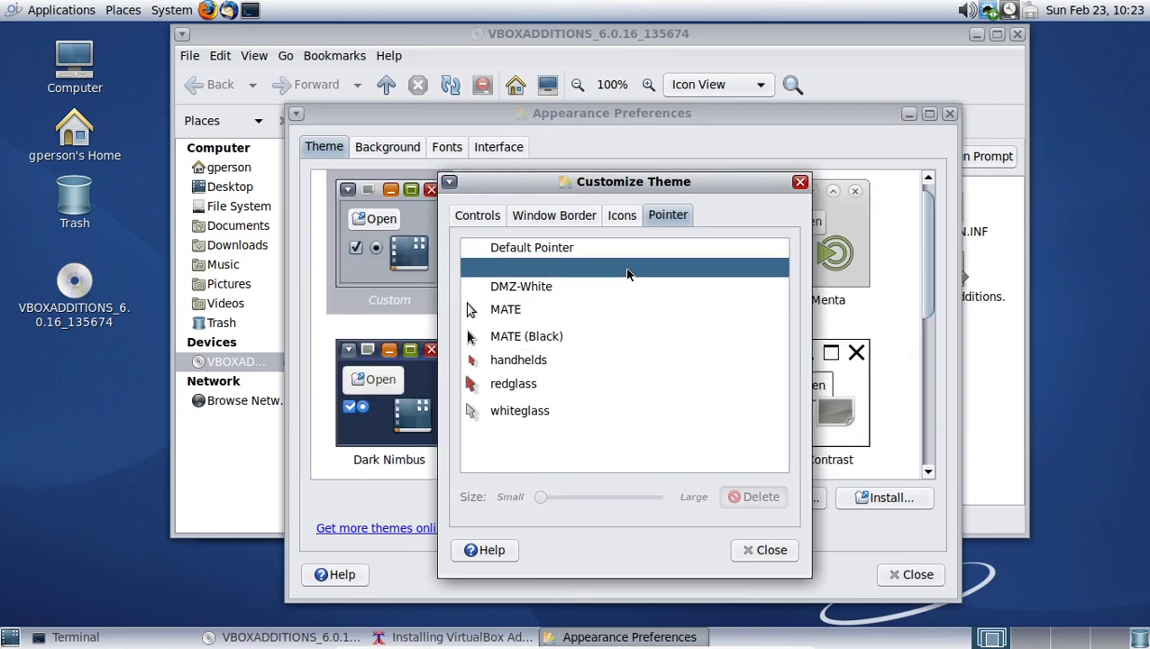
left_click(585, 288)
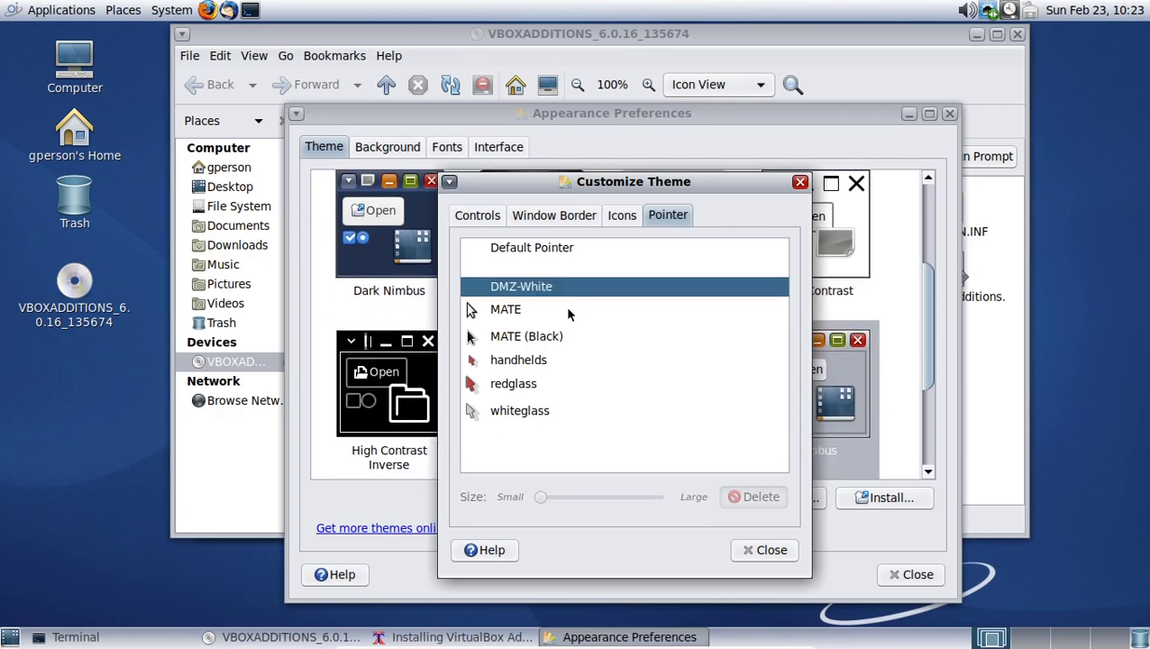
left_click(568, 309)
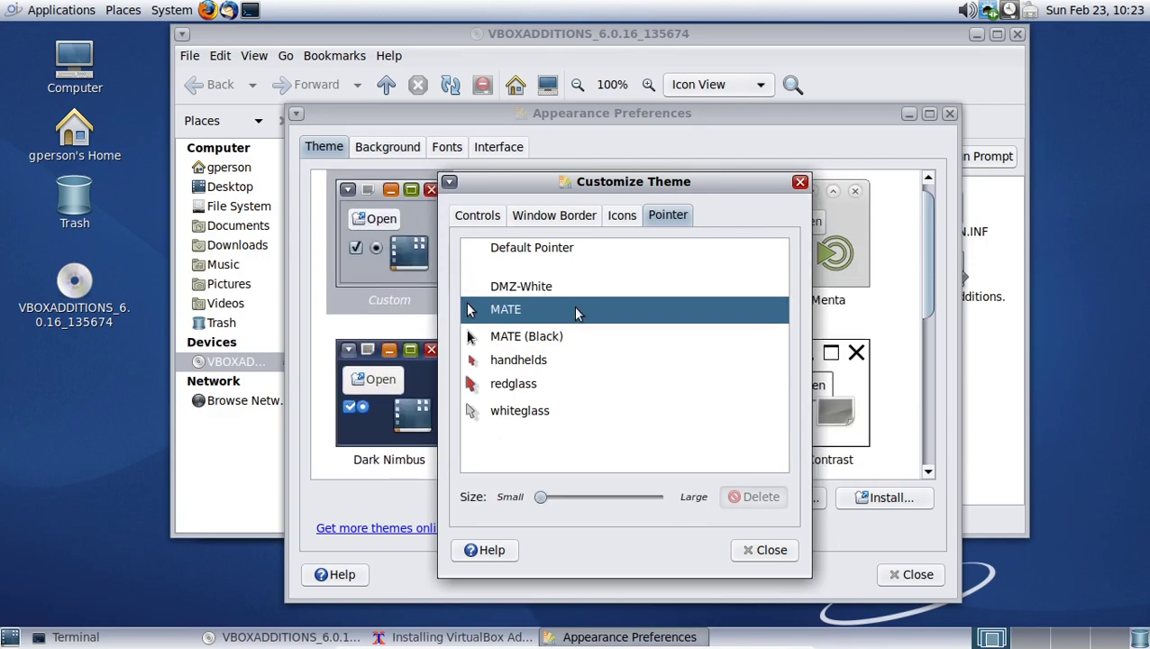
left_click(148, 126)
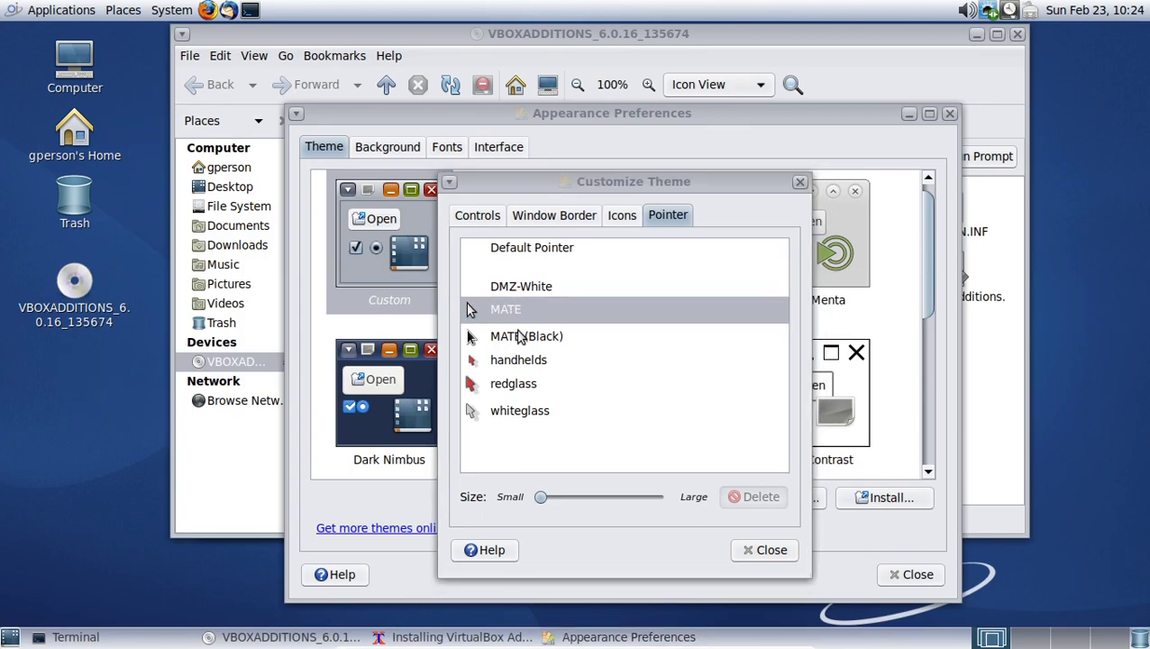
left_click(545, 412)
left_click(582, 383)
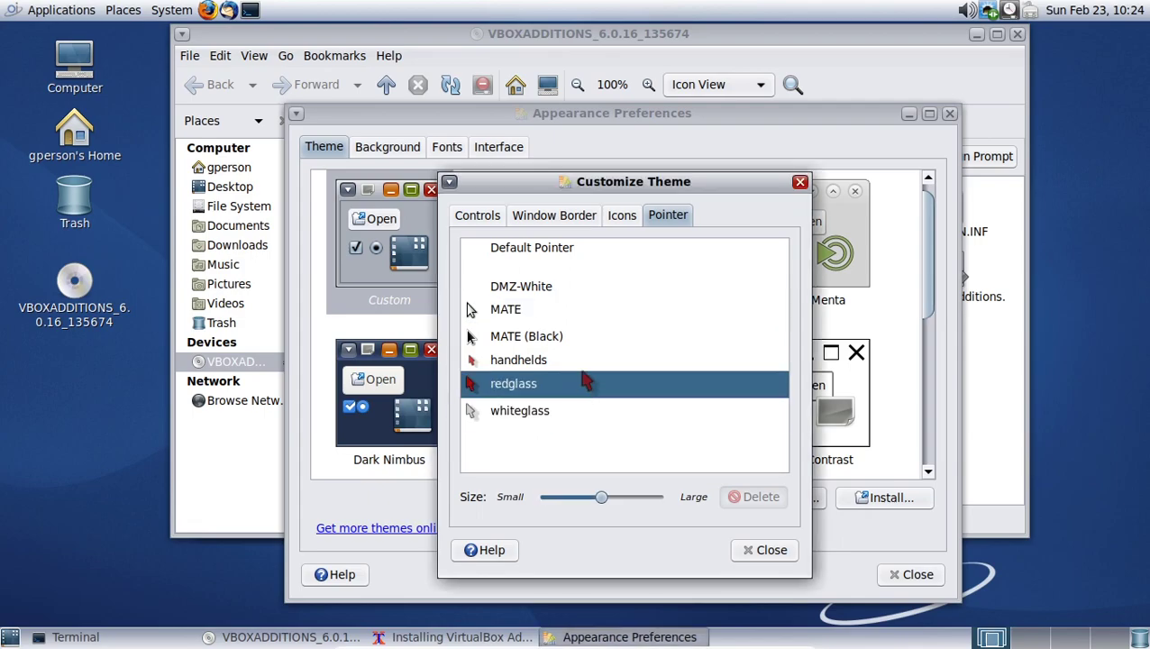
left_click(587, 359)
left_click(614, 339)
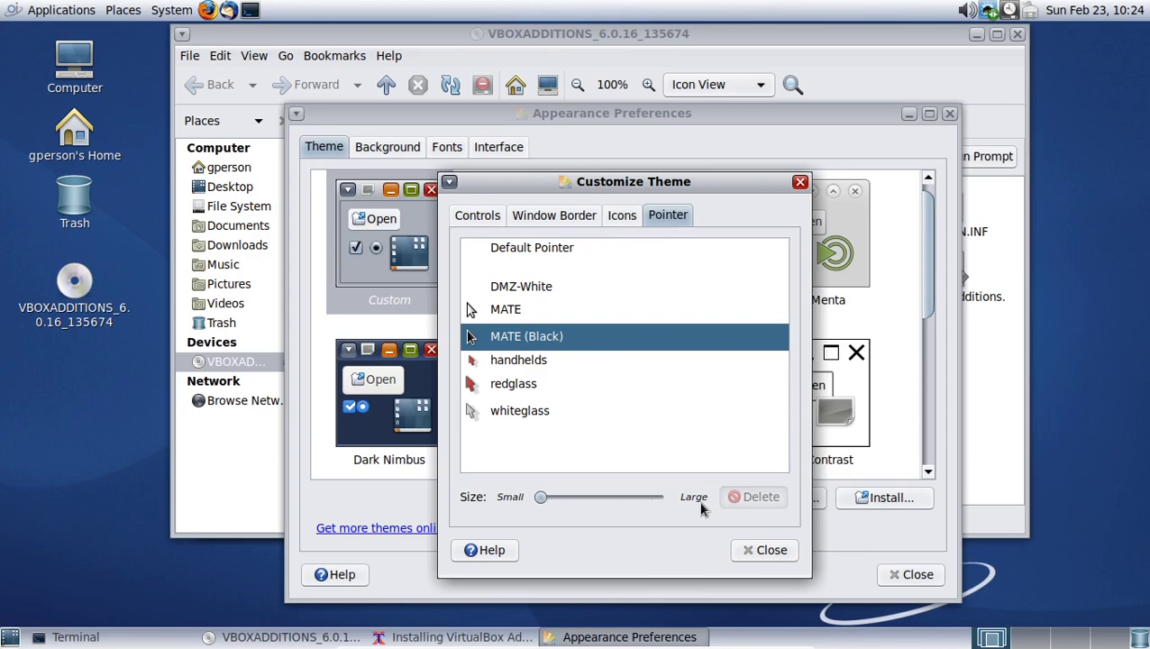
- Try the largest pointer size with the MATE pointers, reposition the dialog and switch to the Default Pointer
left_click_drag(539, 501, 716, 486)
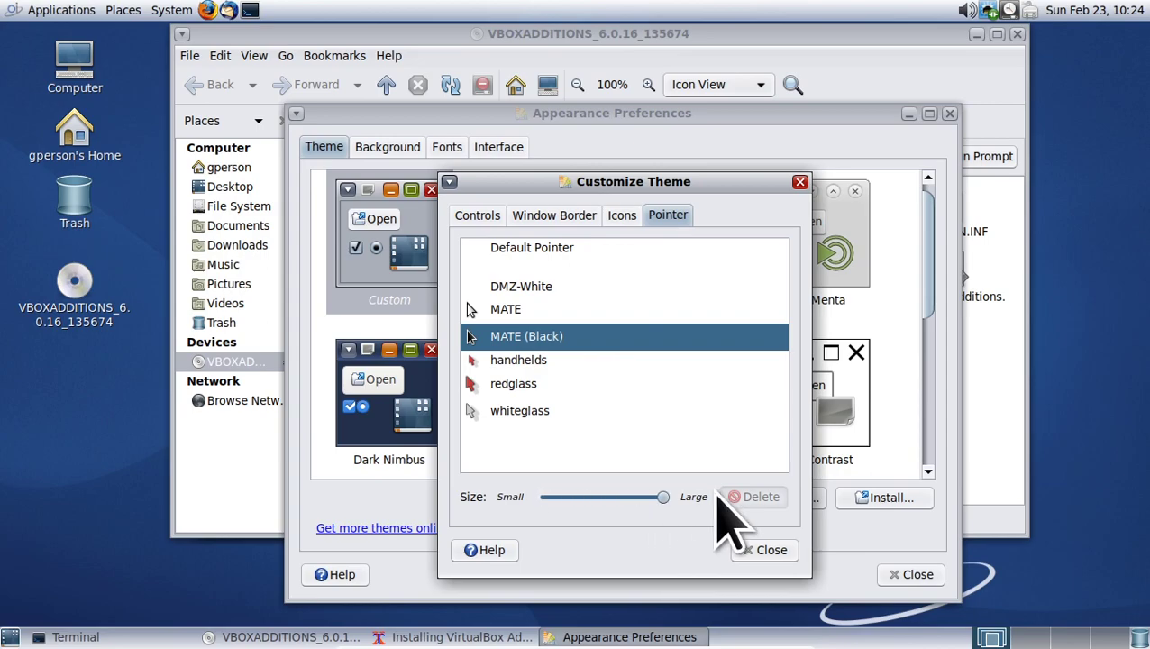
left_click_drag(605, 184, 505, 107)
left_click(461, 231)
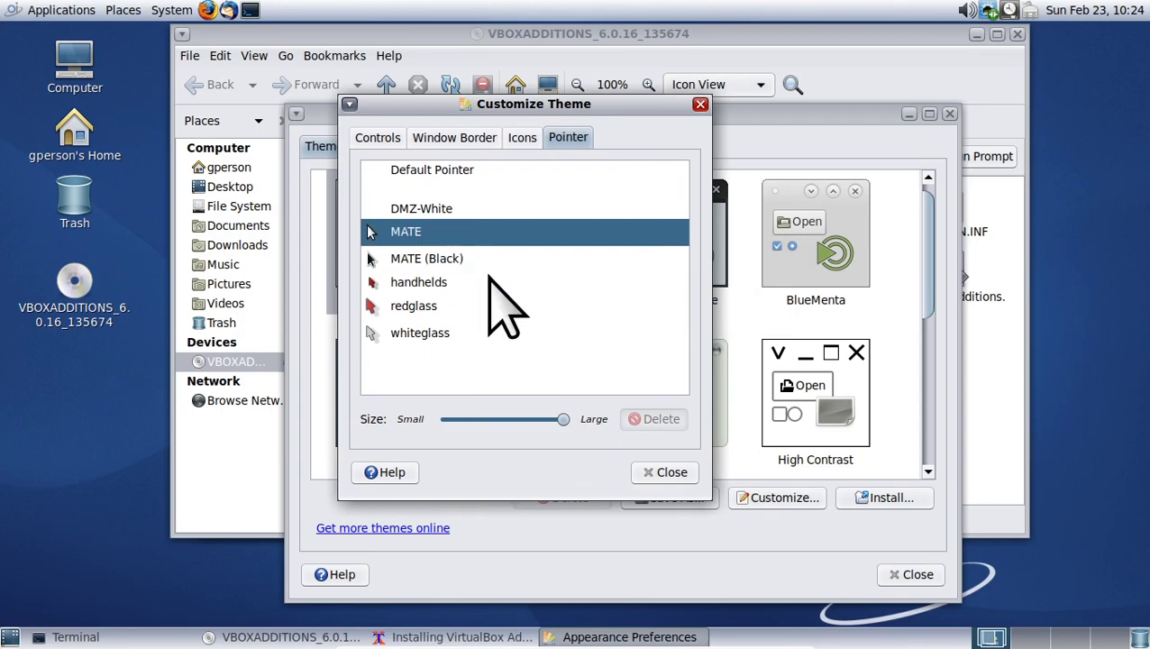
left_click(497, 169)
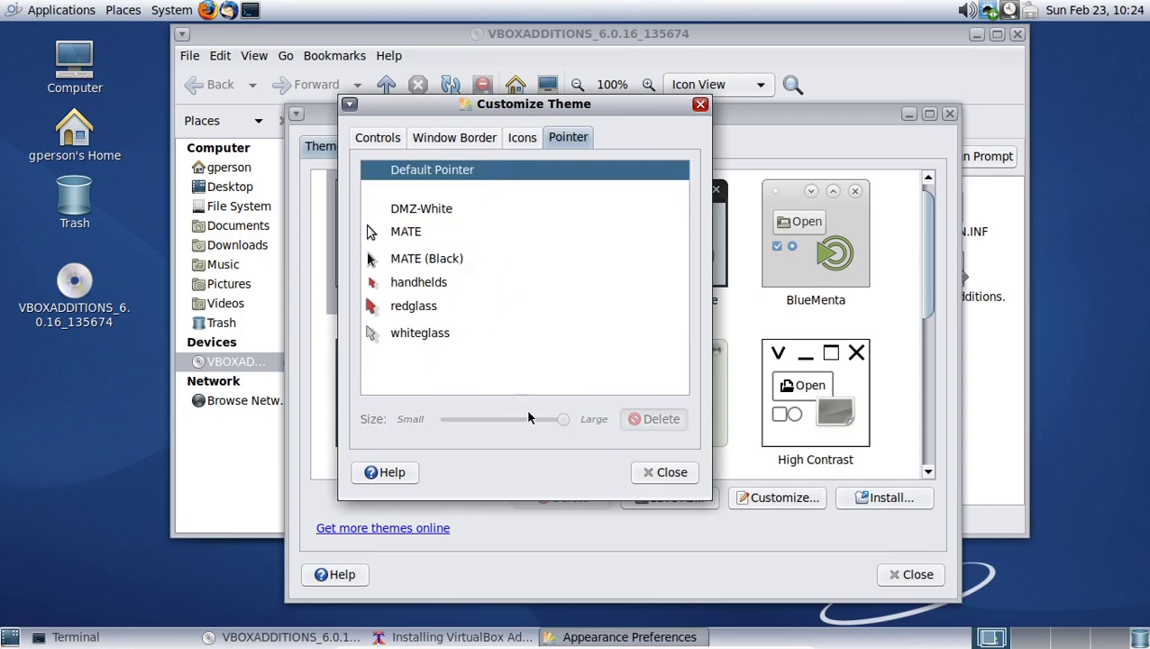
- Apply the MATE (Black) pointer, close the appearance preferences and clear the text highlight in the installer output
left_click(443, 260)
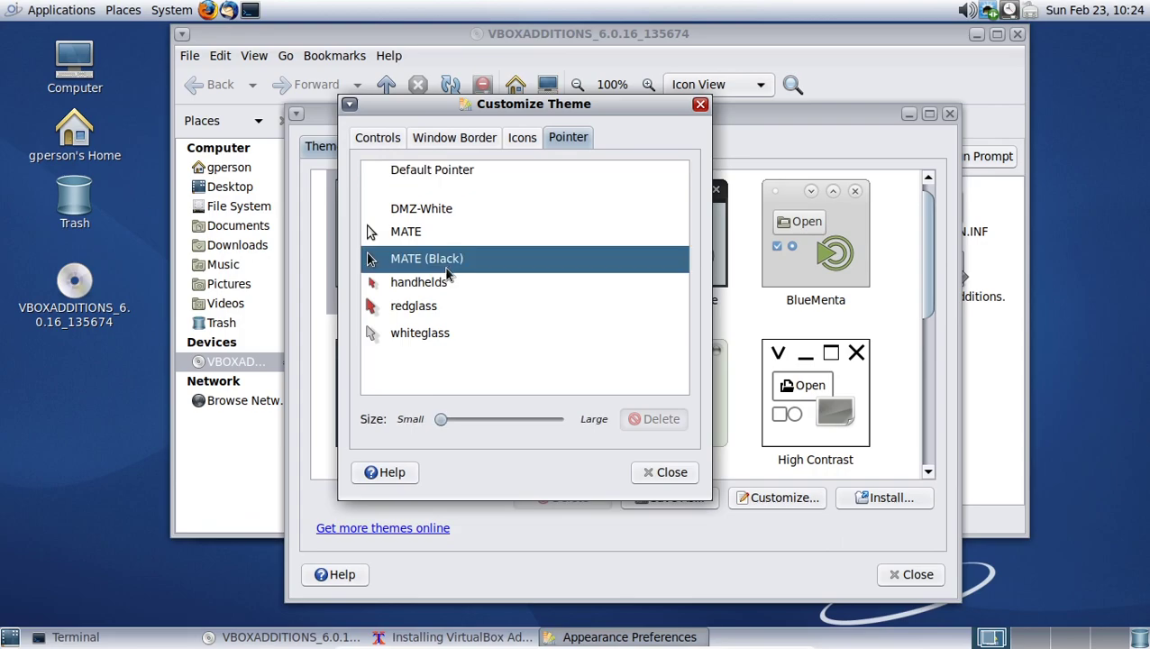
left_click(667, 472)
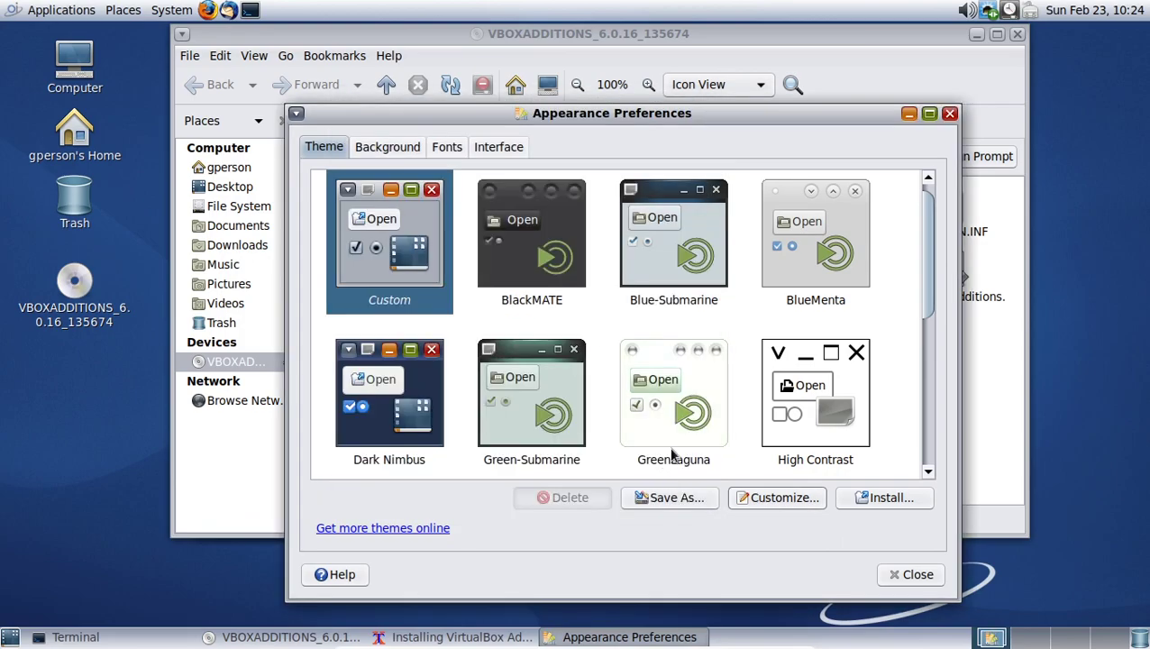
left_click(910, 574)
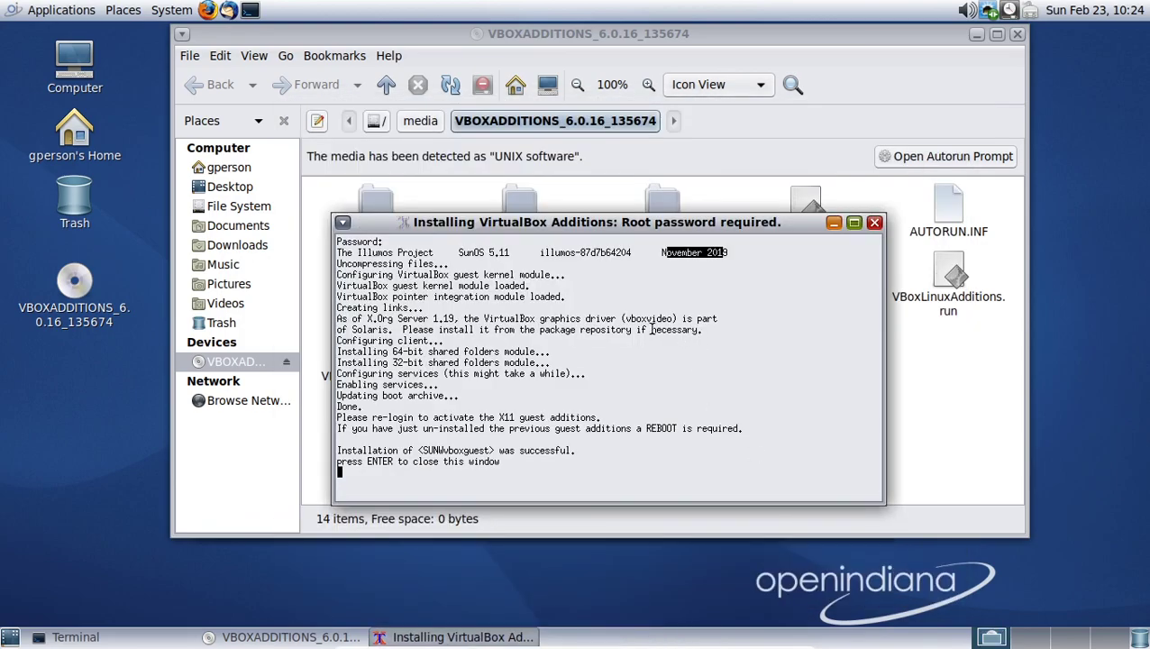
left_click(556, 372)
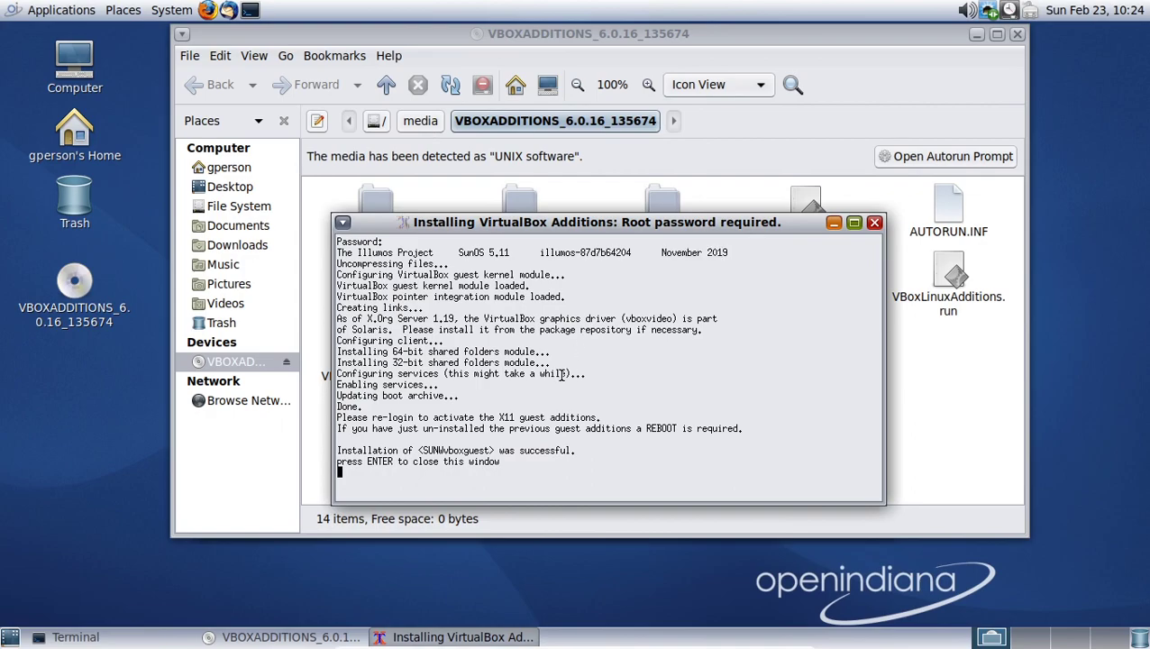
- Close the finished Guest Additions installer and its disc window, try to eject the VBOXADDITIONS disc and dismiss the resulting messages
key("Return")
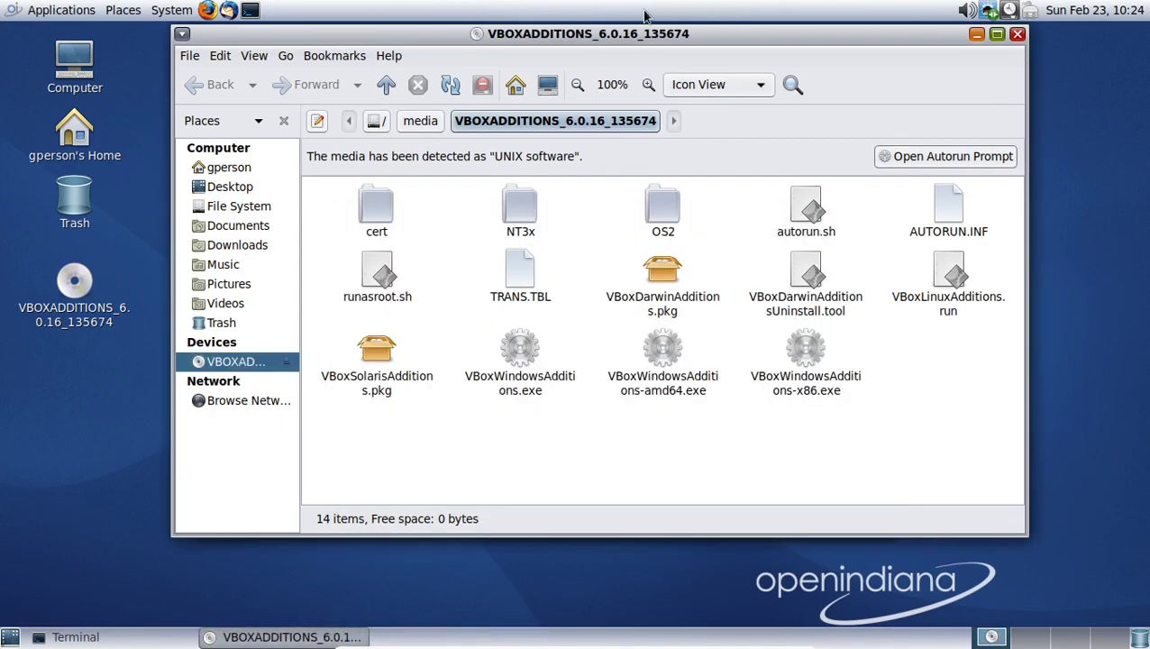
left_click(1016, 34)
right_click(72, 281)
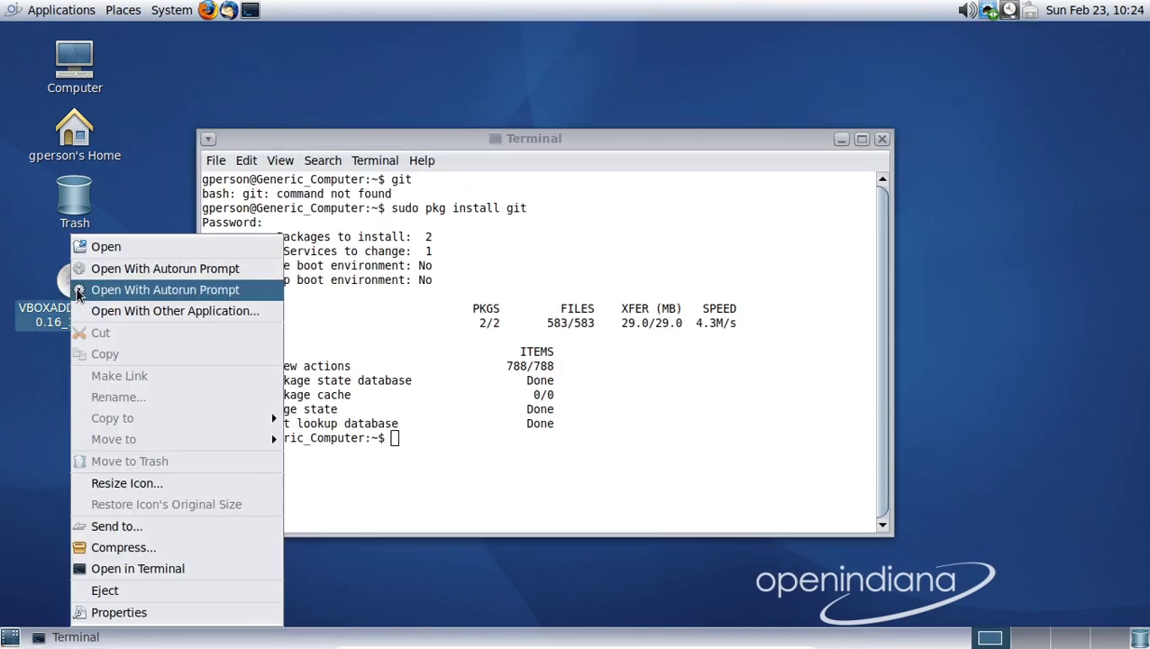
left_click(196, 589)
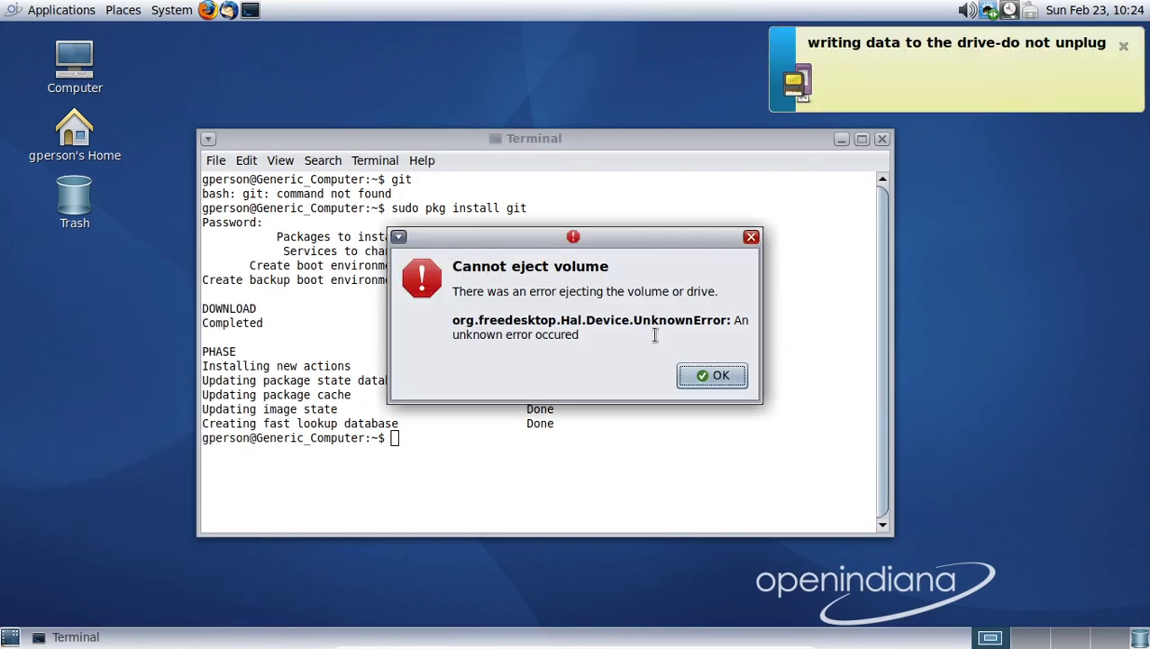
left_click(706, 375)
left_click(1122, 45)
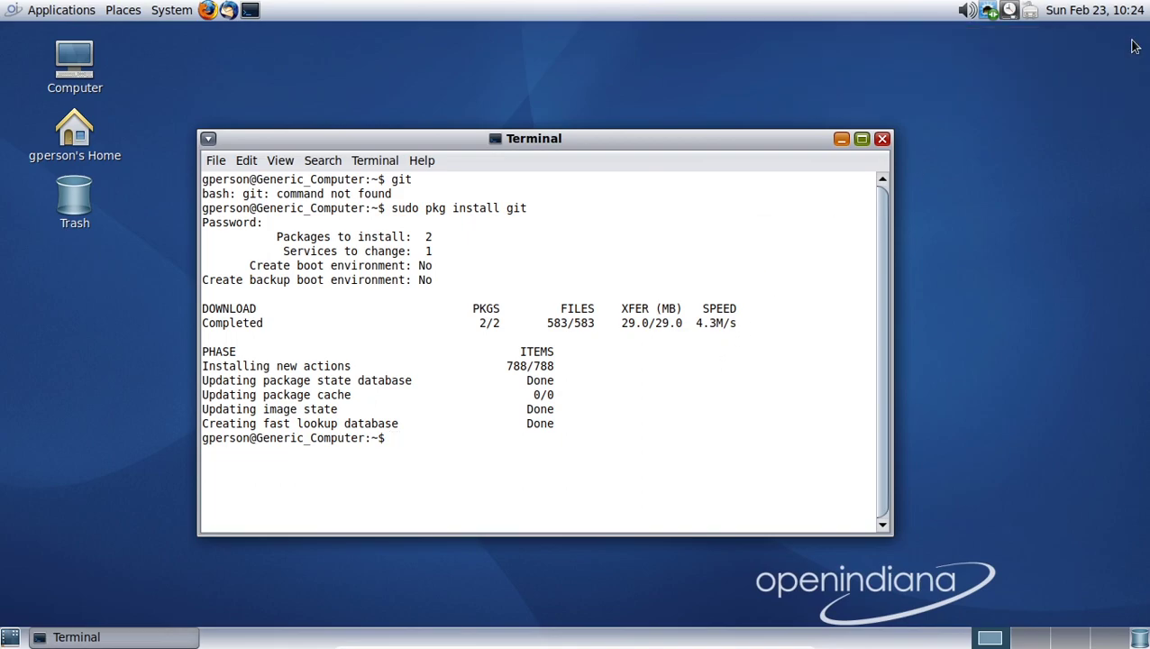
- Run git without arguments in the terminal to check its installation and clear the output
left_click(610, 366)
left_click_drag(529, 297, 661, 364)
left_click(662, 364)
type("git")
key("Return")
type("clear")
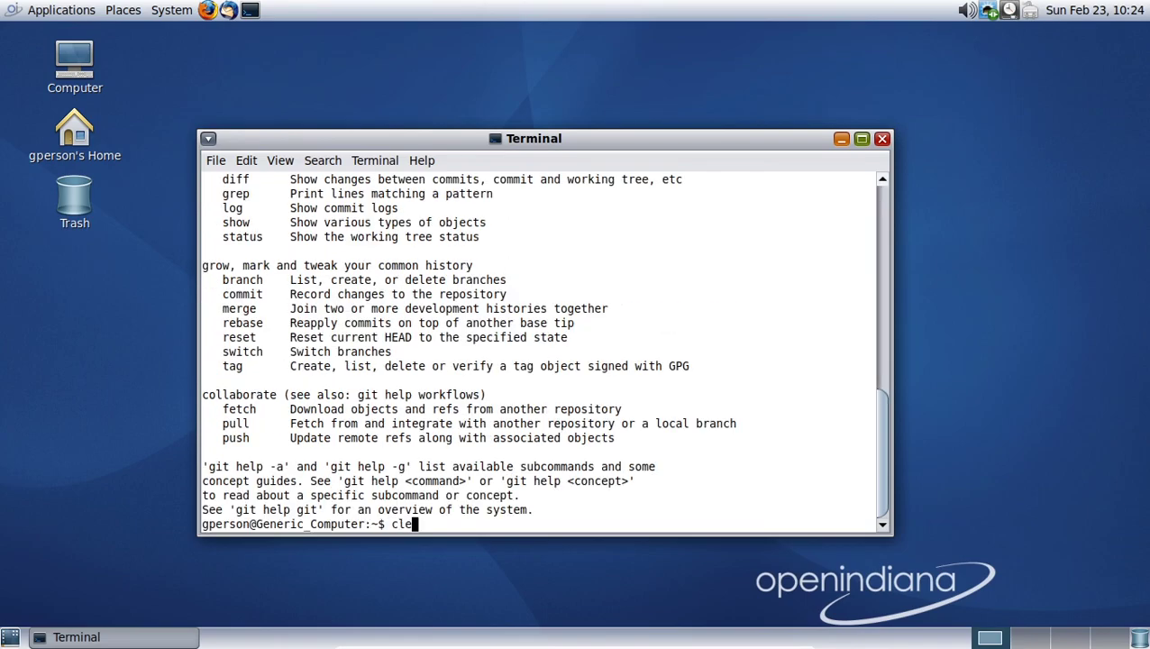
key("Return")
type("cd Desktop")
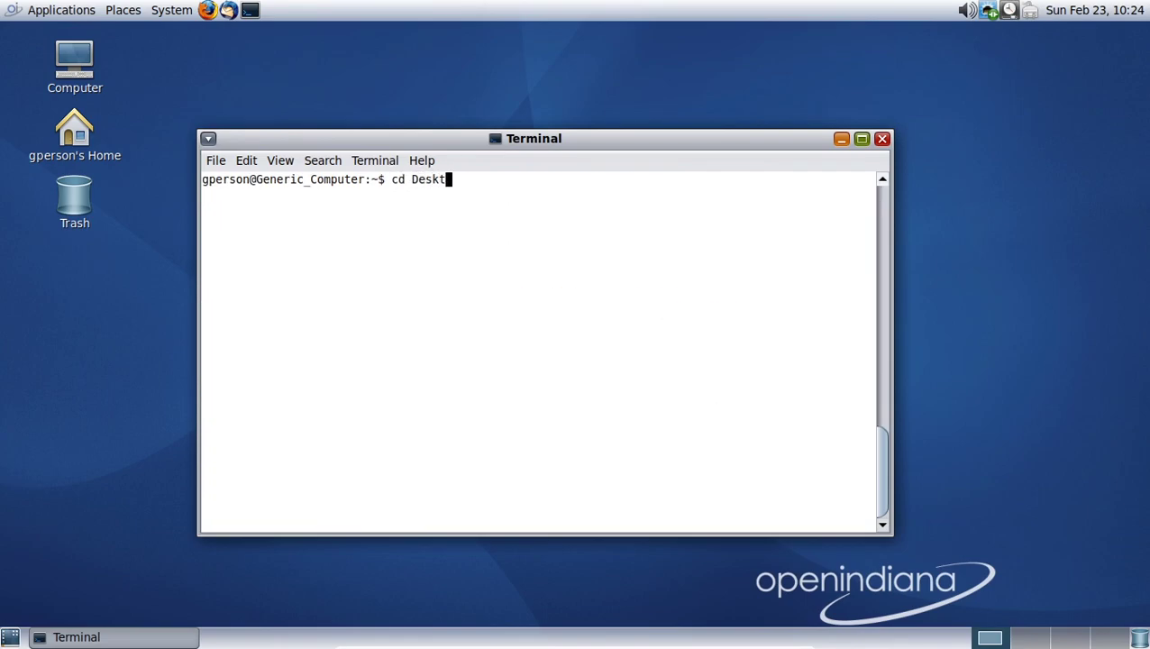
key("Return")
type("git clone")
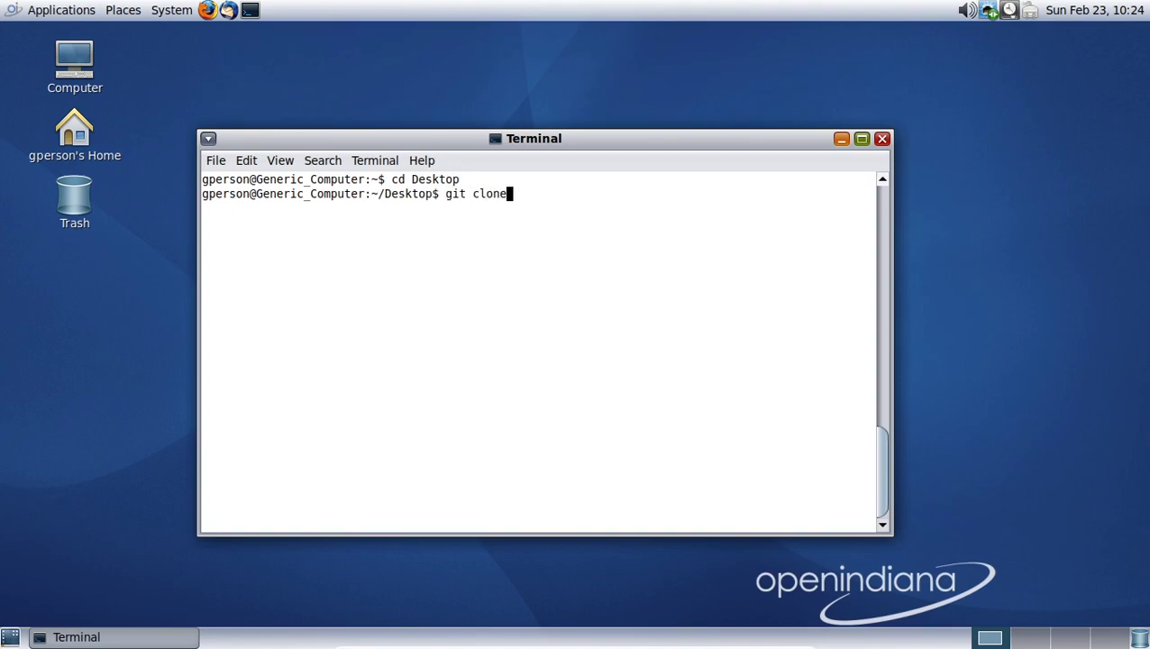
type(" https://github.com")
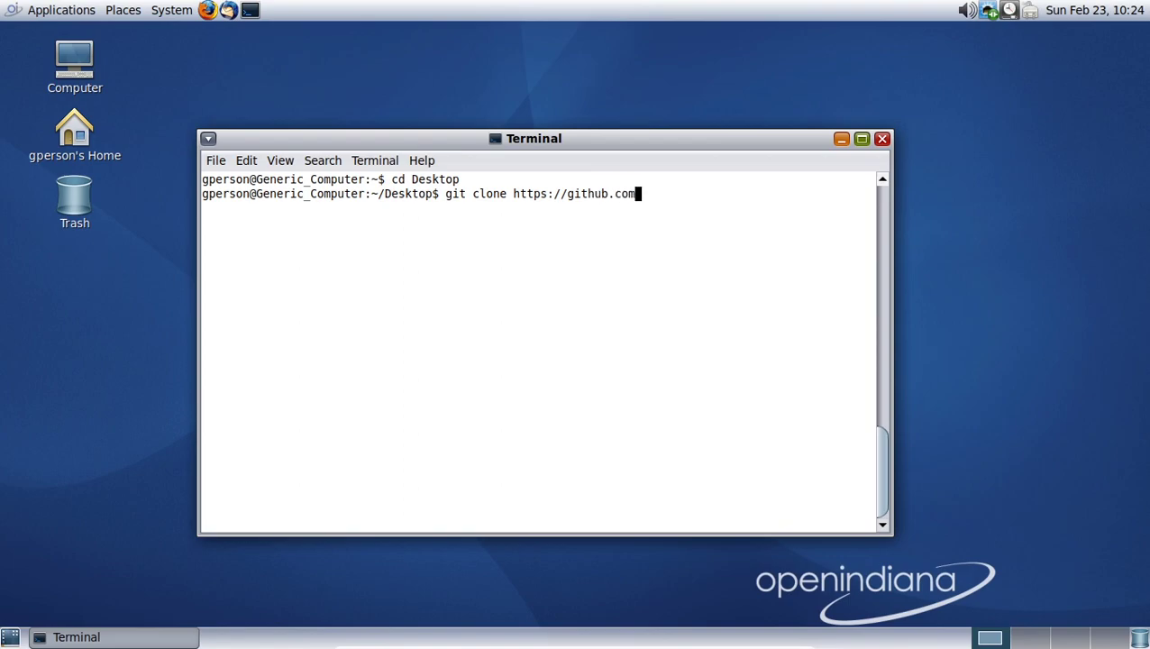
type("/generic-pers0n/lines")
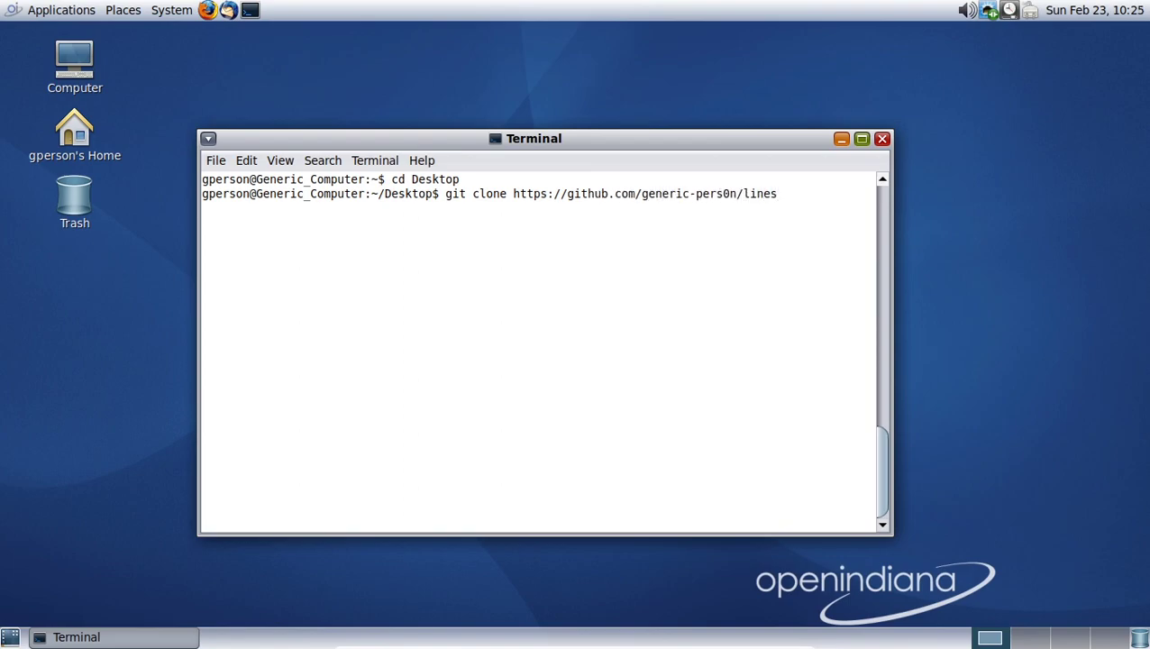
key("Return")
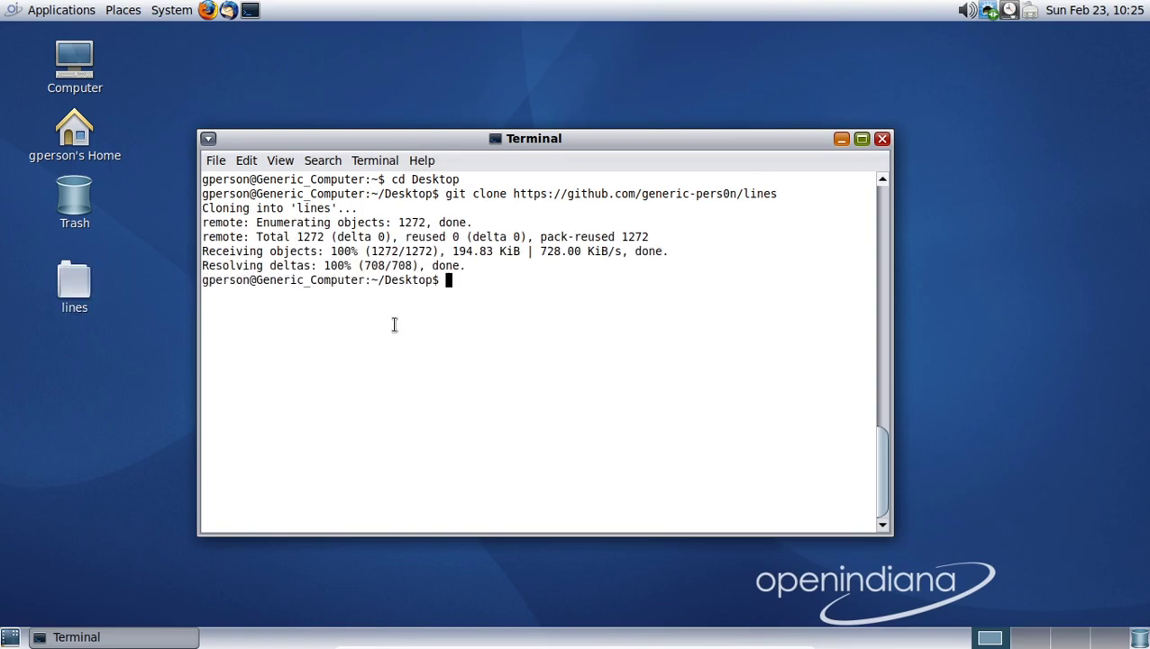
- Check for installed compilers by running g++, gcc, c++, cc and c in the terminal
type("g++")
key("Return")
type("gcc")
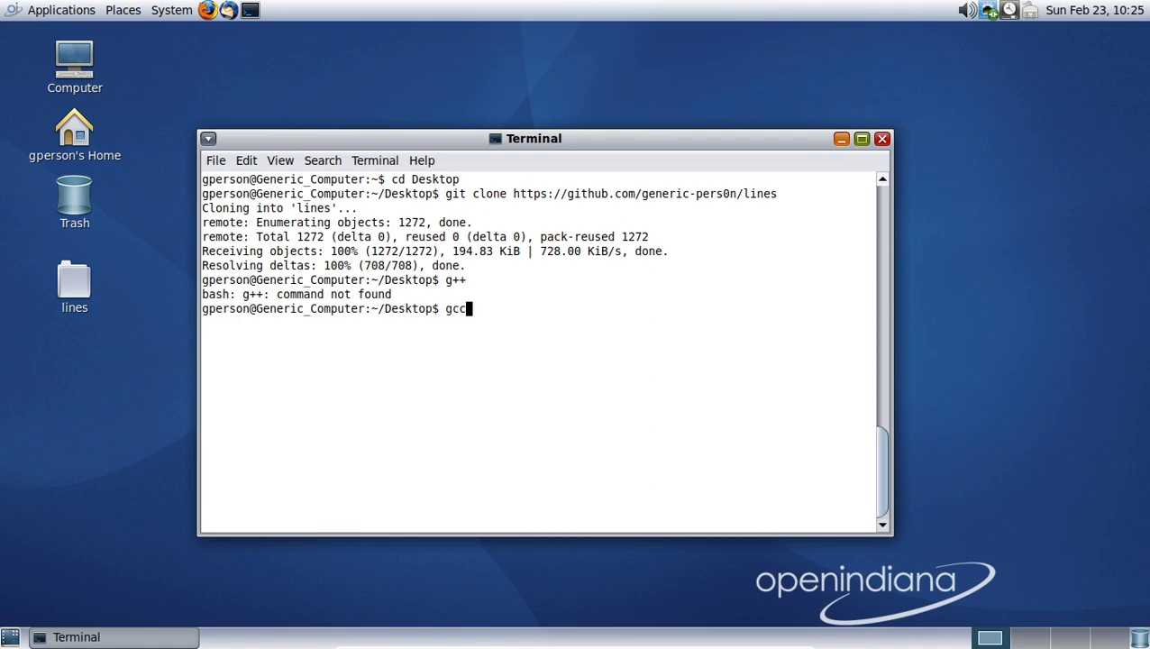
key("Return")
type("c++")
key("Return")
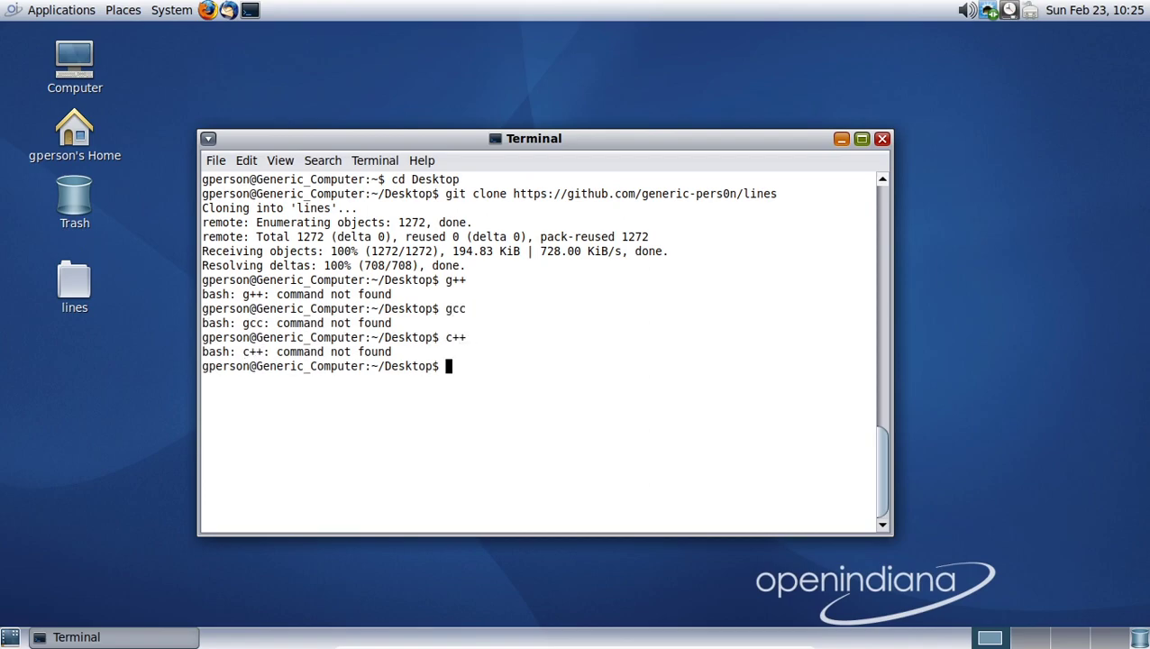
type("cc")
key("Return")
type("c")
key("Return")
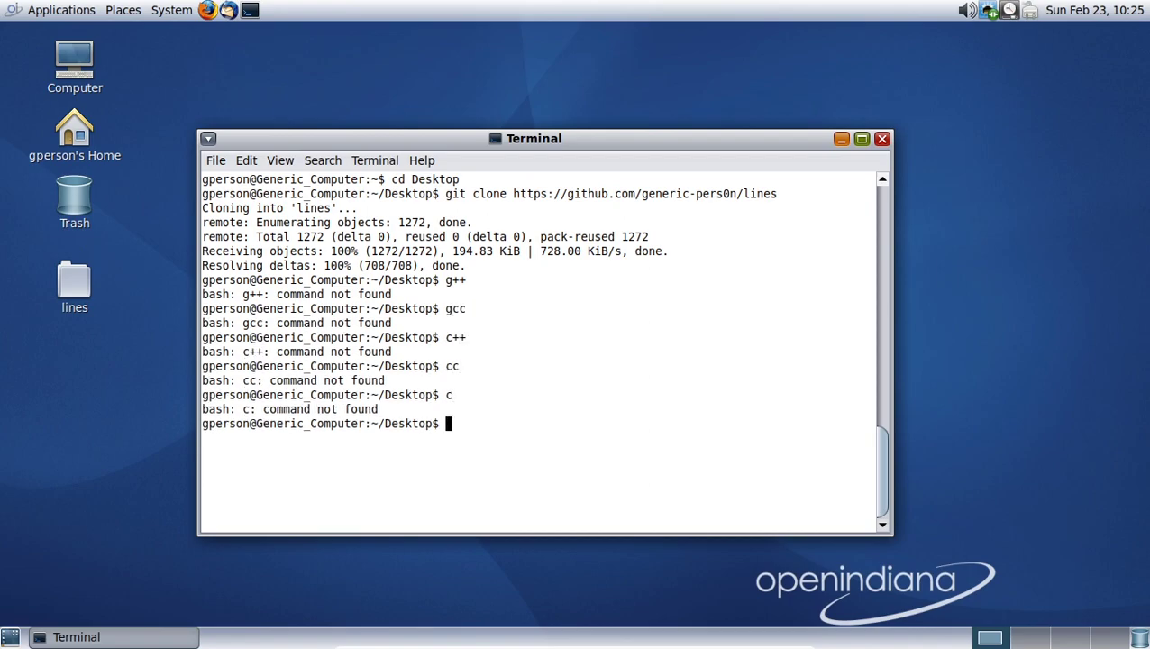
- Clear the terminal and start installing the boost package with sudo pkg install boost, repositioning the terminal window
type("clear")
key("Return")
type("pf")
key("BackSpace")
key("BackSpace")
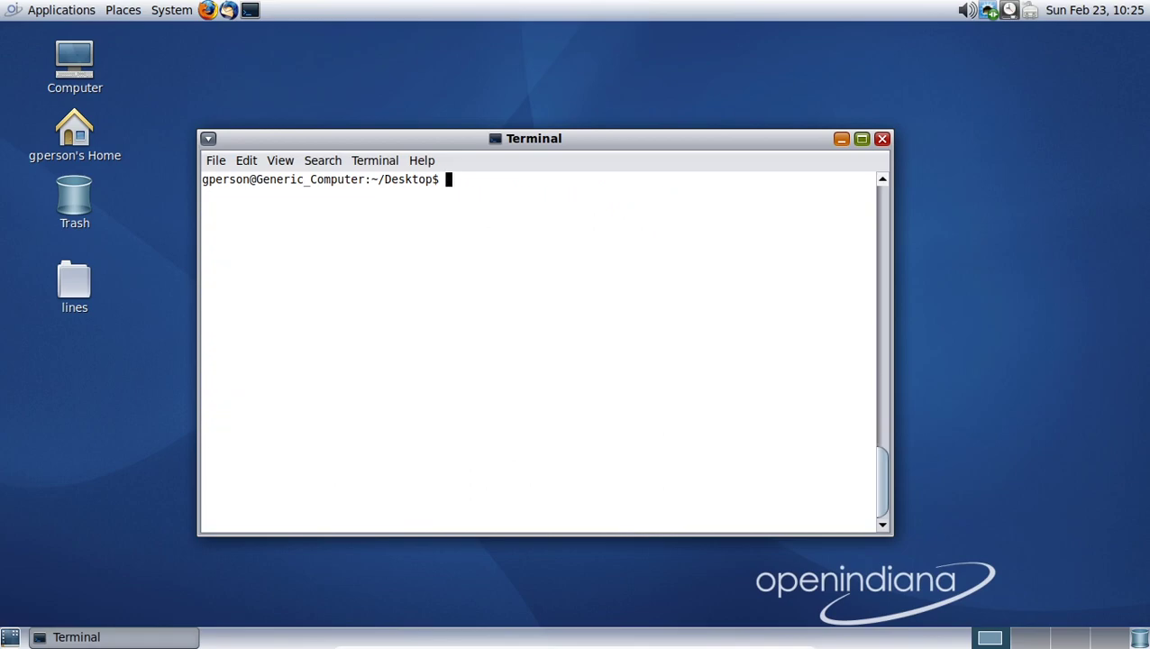
type("sudo pkg install")
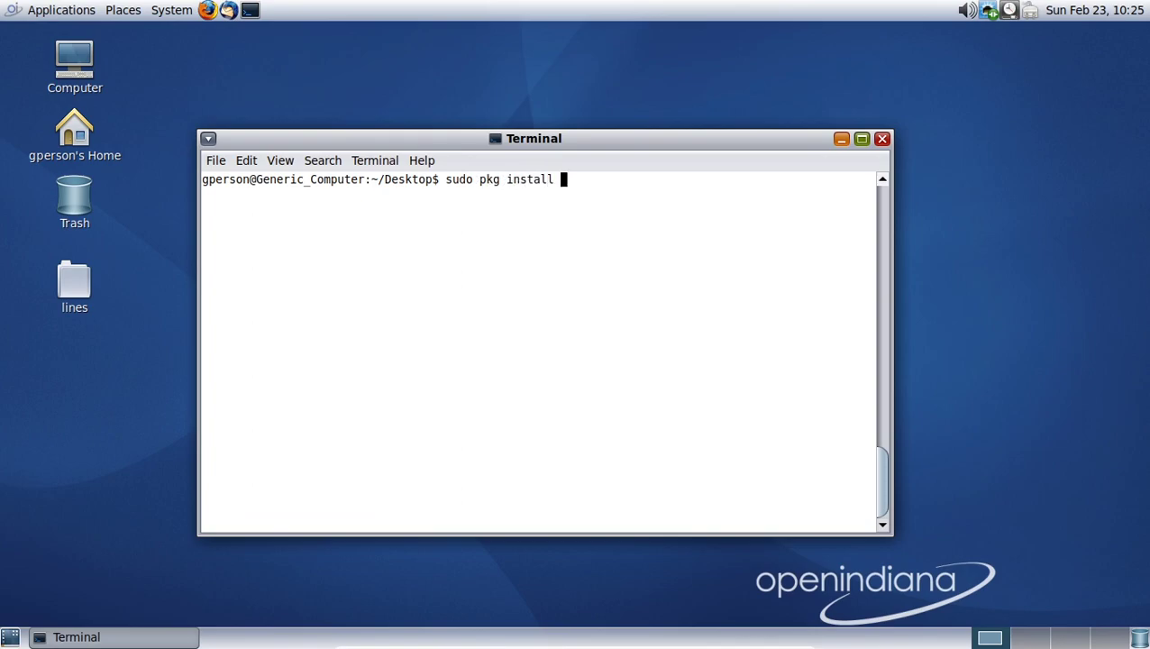
left_click_drag(482, 138, 551, 142)
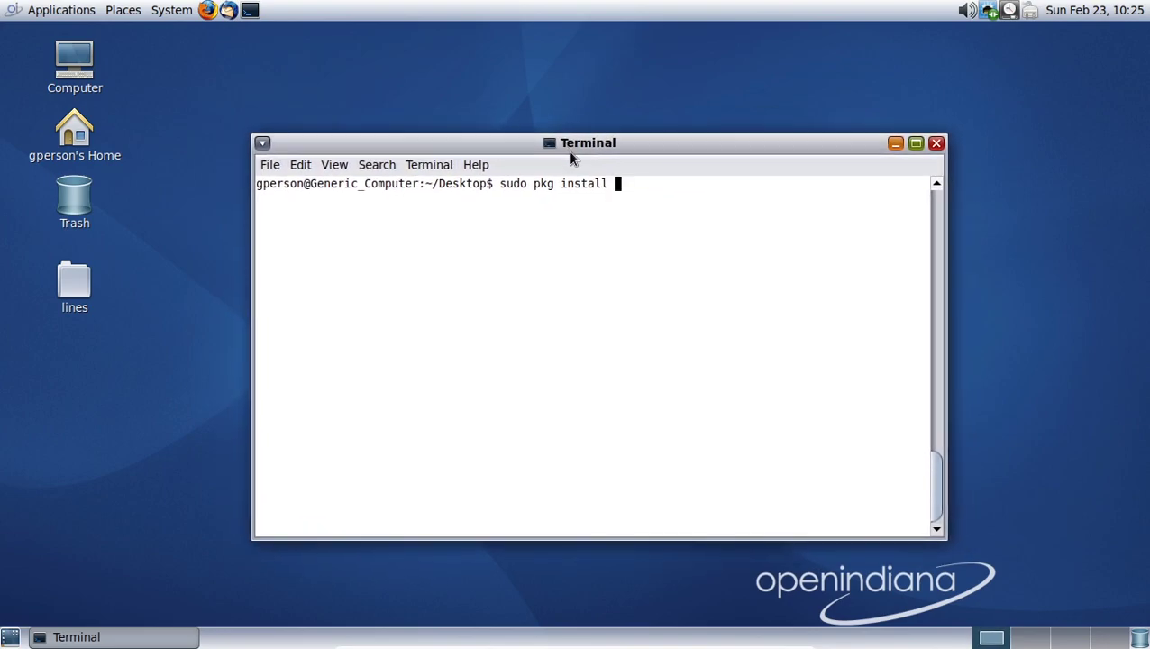
left_click_drag(559, 142, 568, 156)
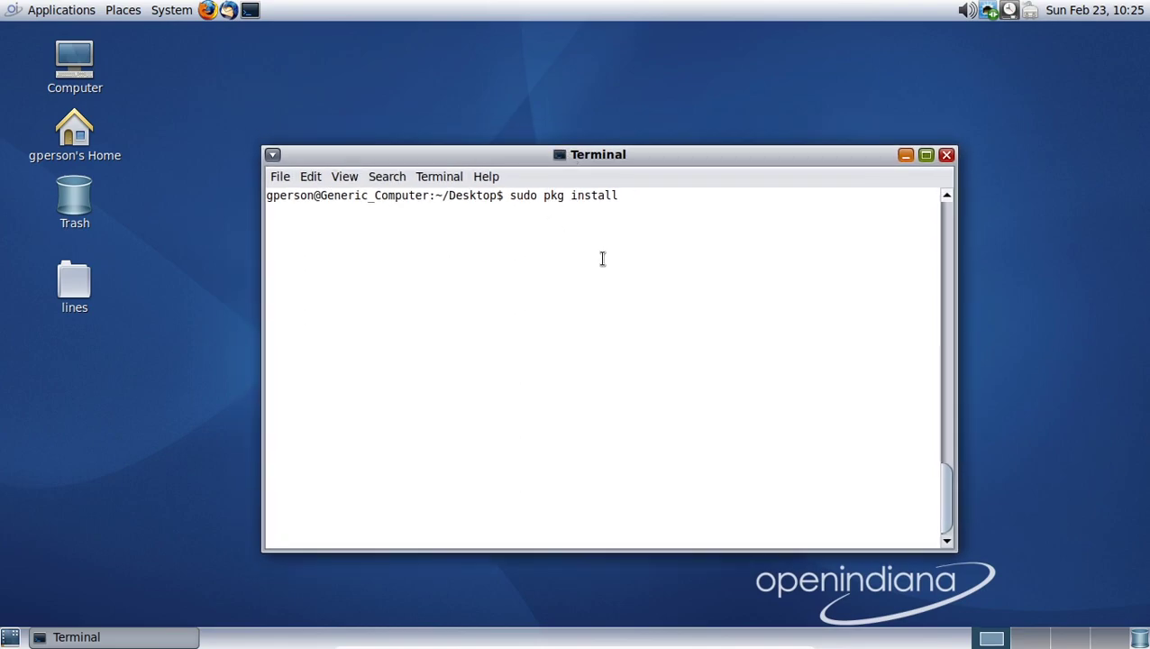
type("boost")
key("Return")
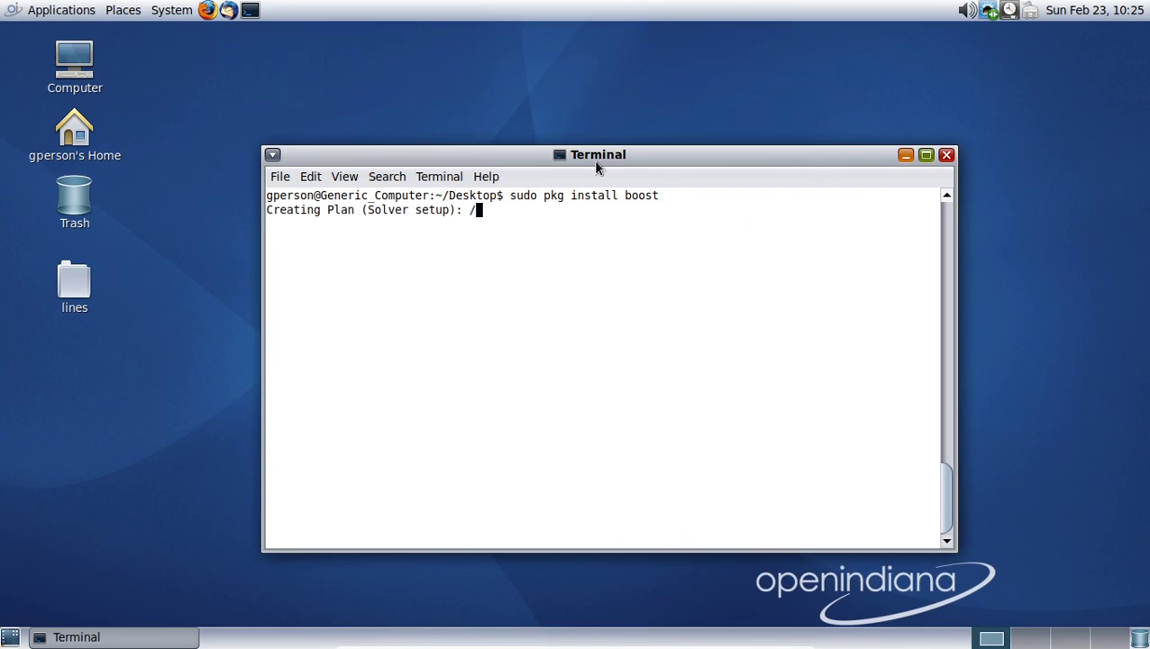
left_click_drag(594, 160, 606, 169)
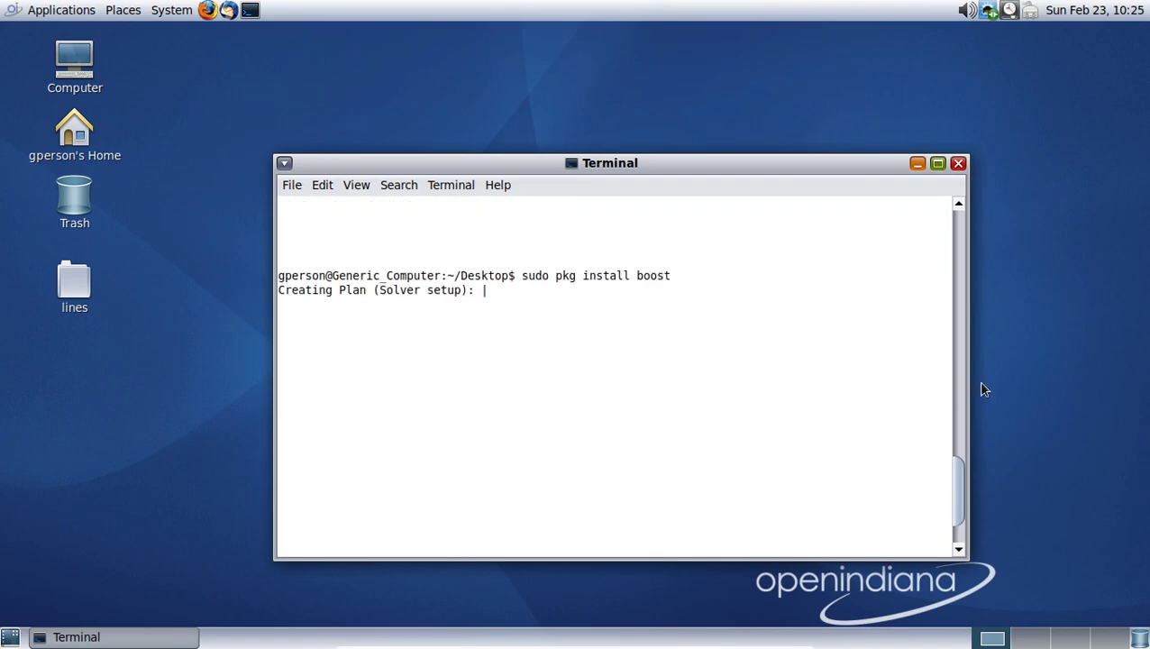
left_click_drag(955, 480, 955, 520)
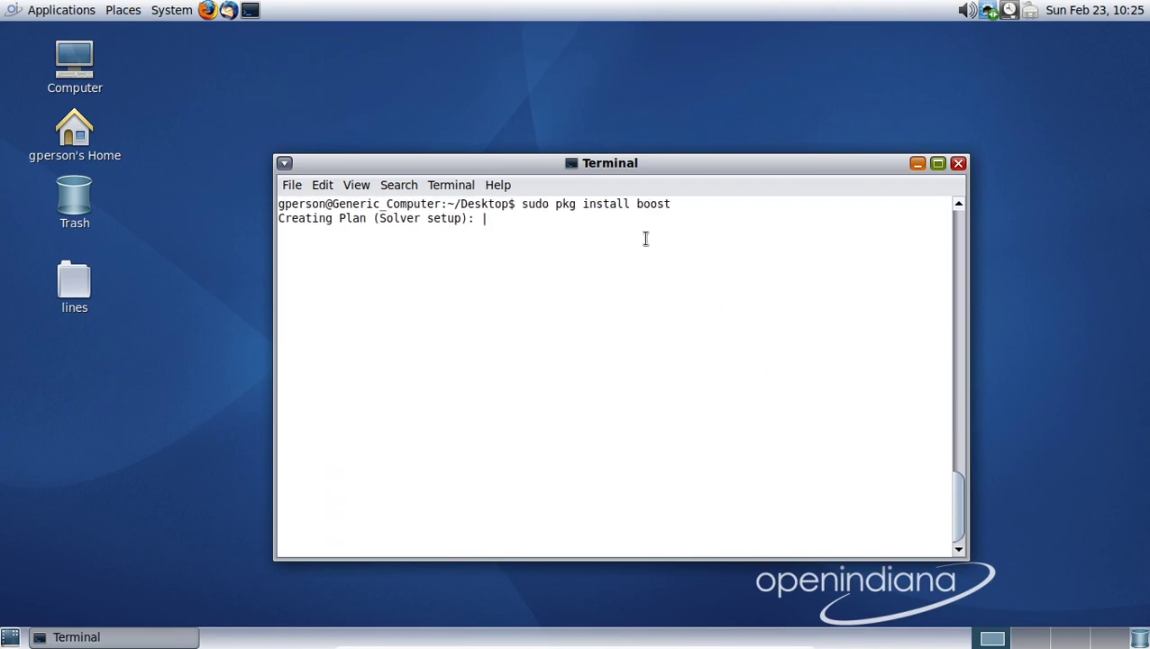
left_click_drag(569, 167, 545, 168)
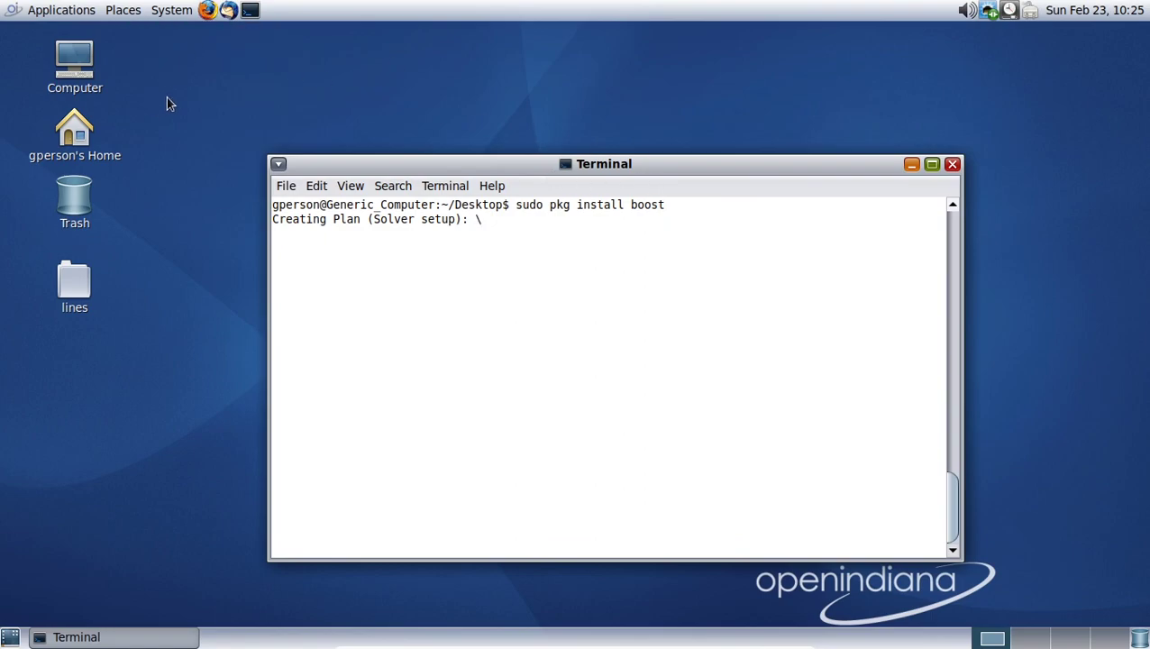
- Browse the installed applications in the Accessories category
left_click(224, 77)
left_click(38, 9)
mouse_move(86, 57)
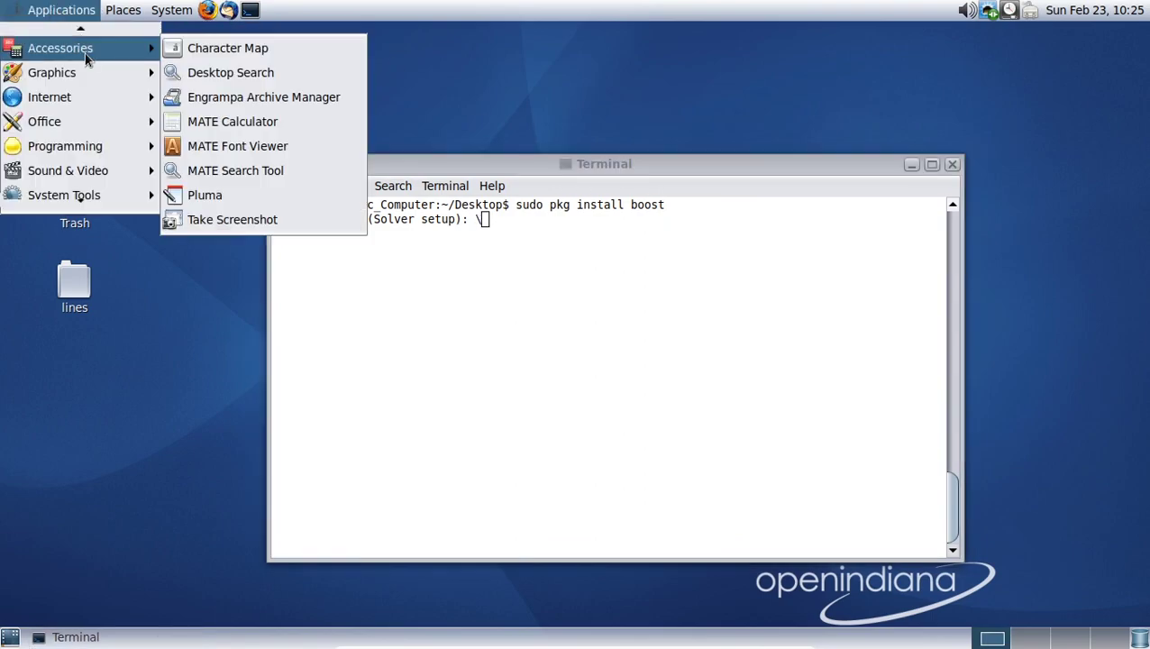
key("Escape")
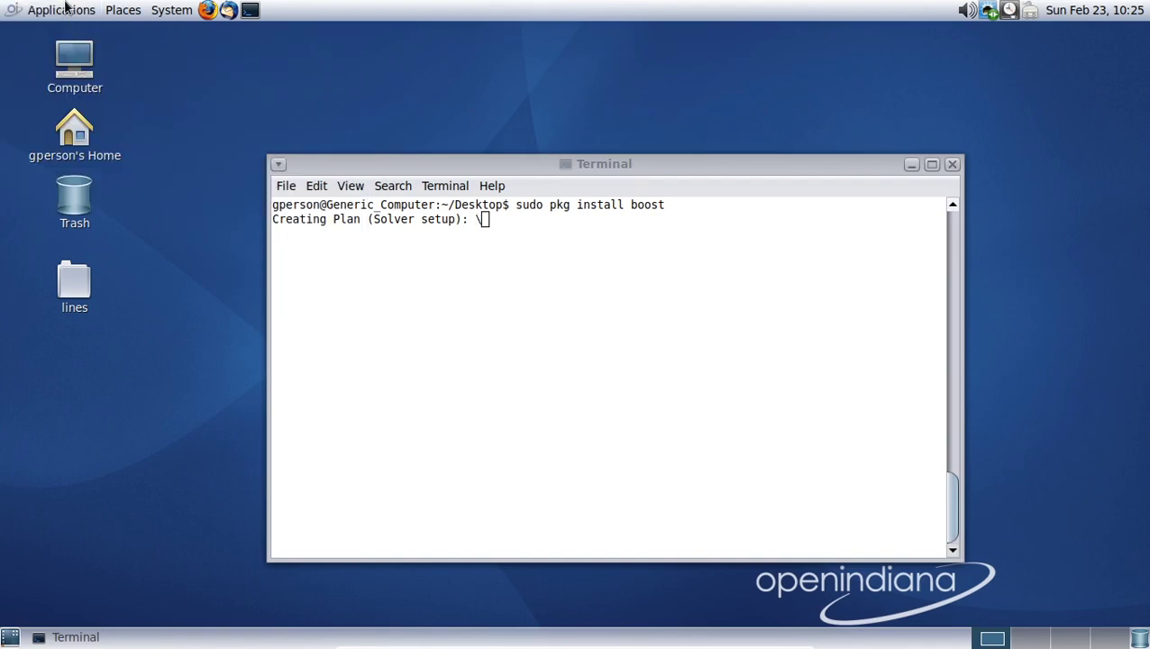
left_click(65, 8)
mouse_move(135, 37)
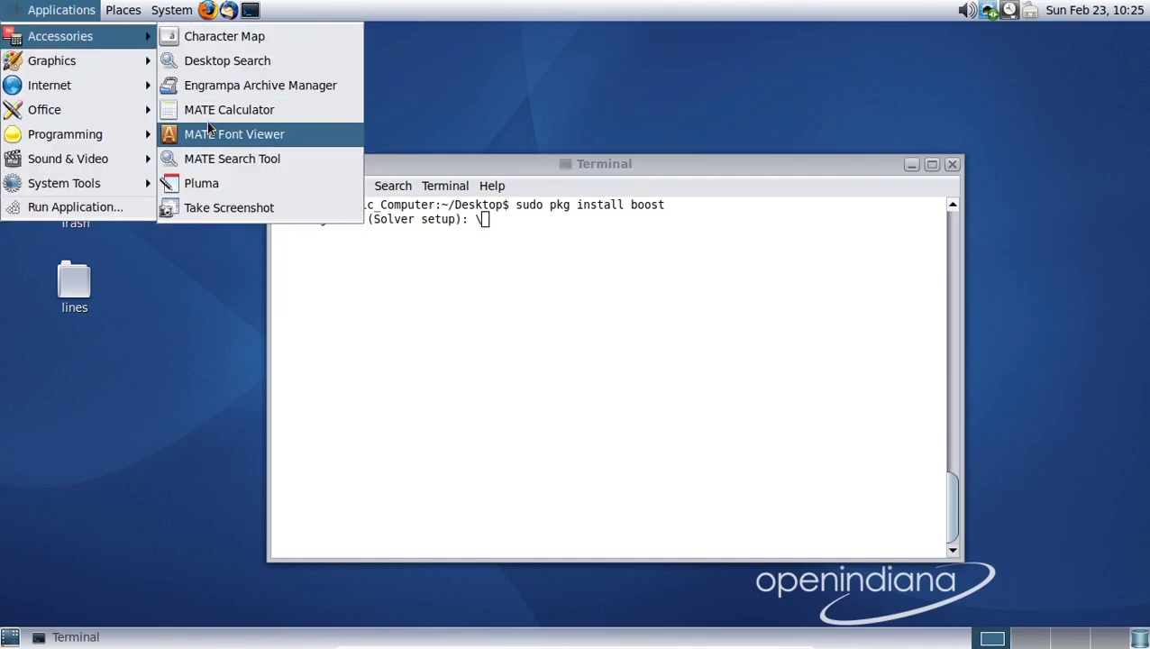
- Check the AC adapter details in Power Statistics and close the utility
mouse_move(127, 177)
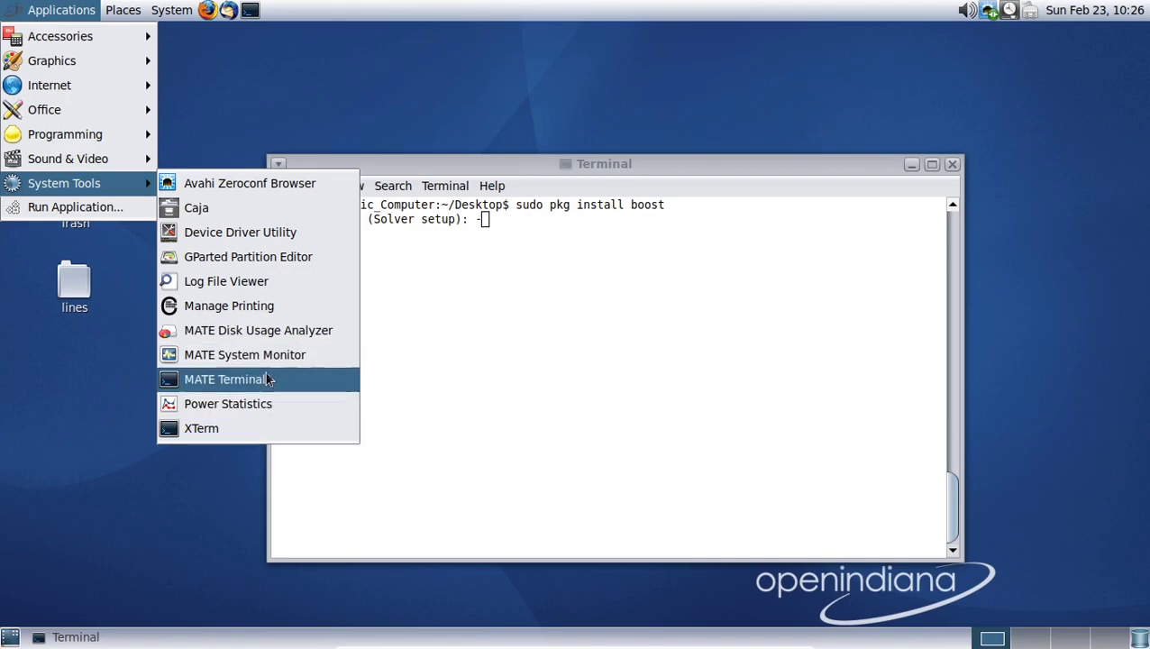
left_click(266, 406)
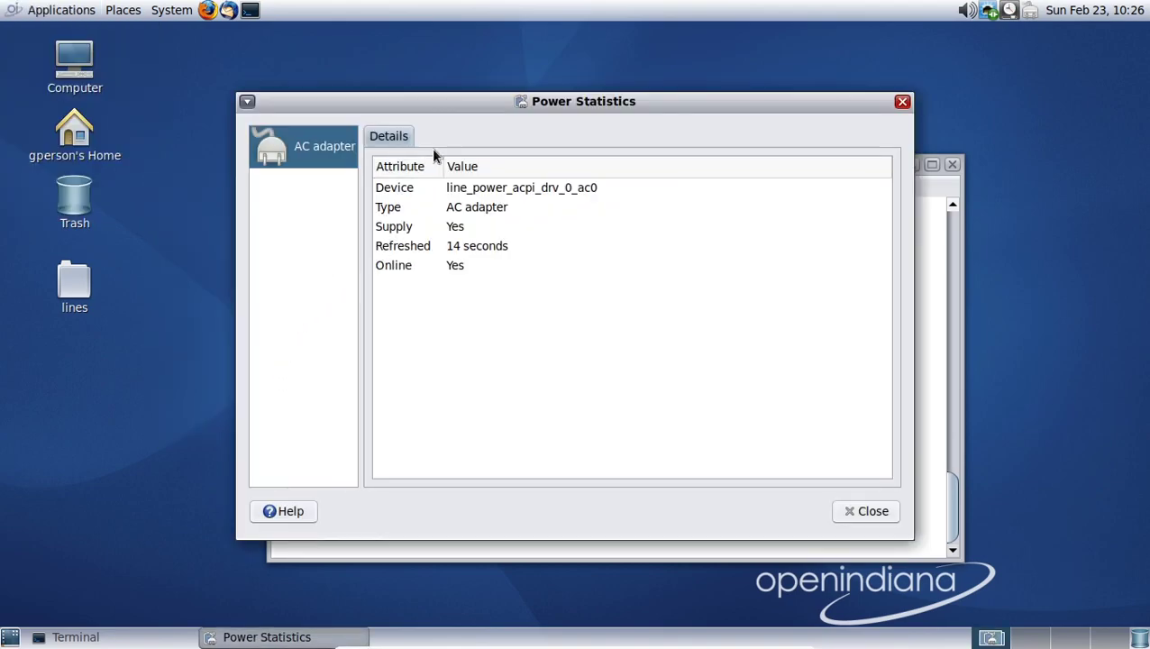
left_click(866, 511)
- Launch the Glade interface designer, declining its user survey, and maximize the project window
left_click(74, 12)
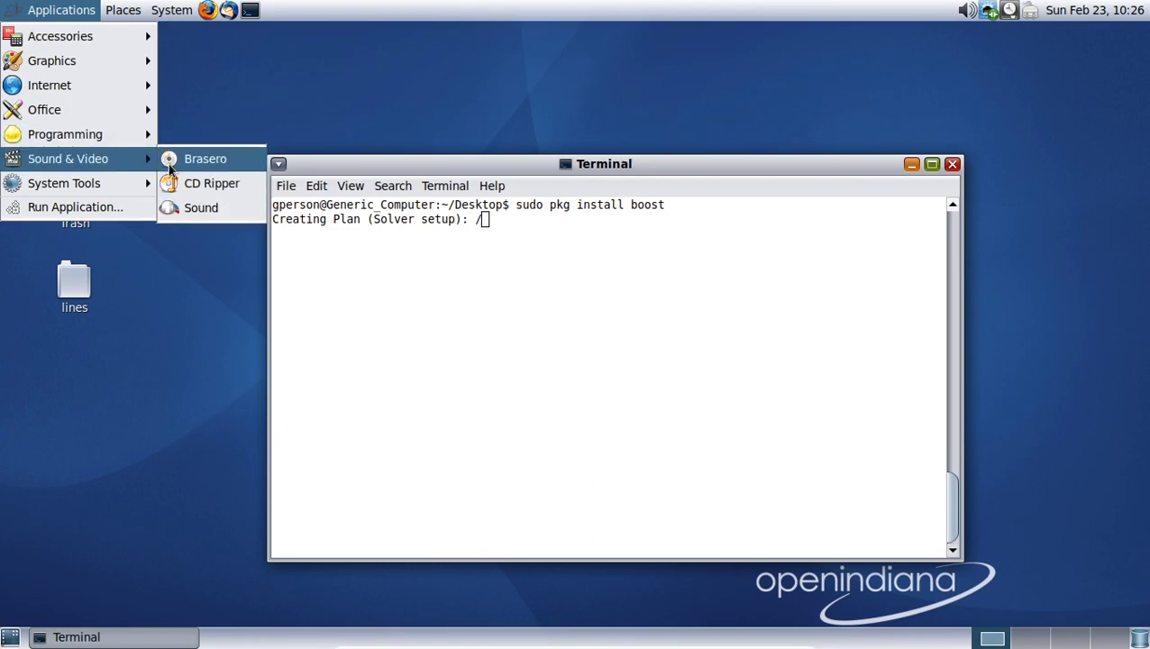
mouse_move(58, 131)
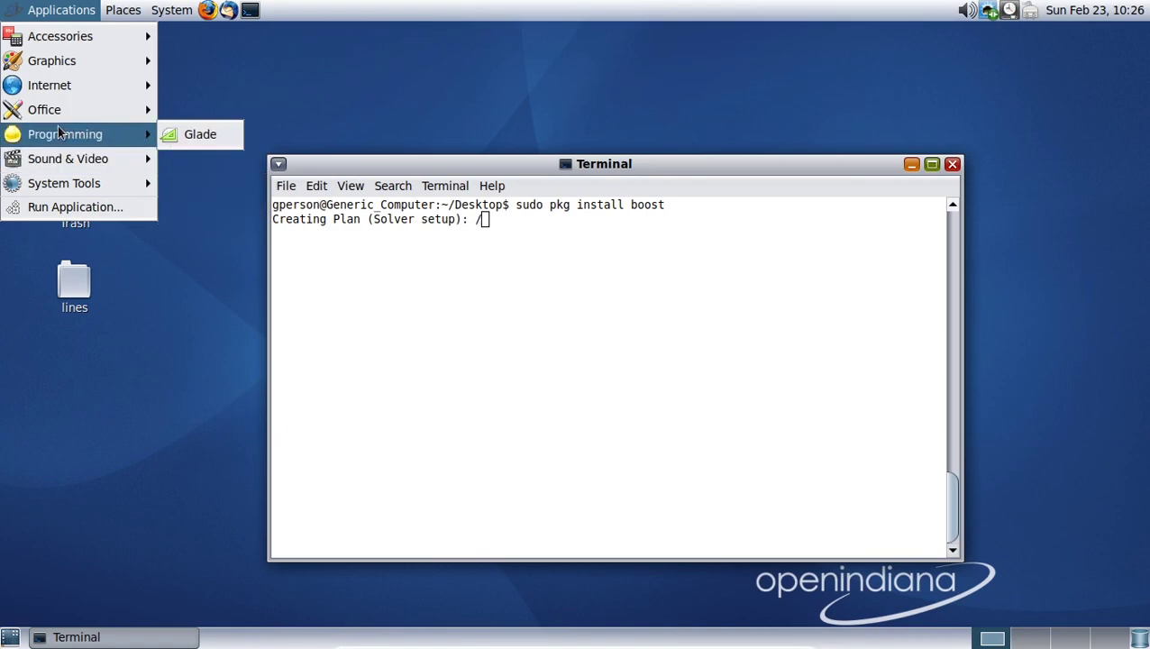
left_click(190, 141)
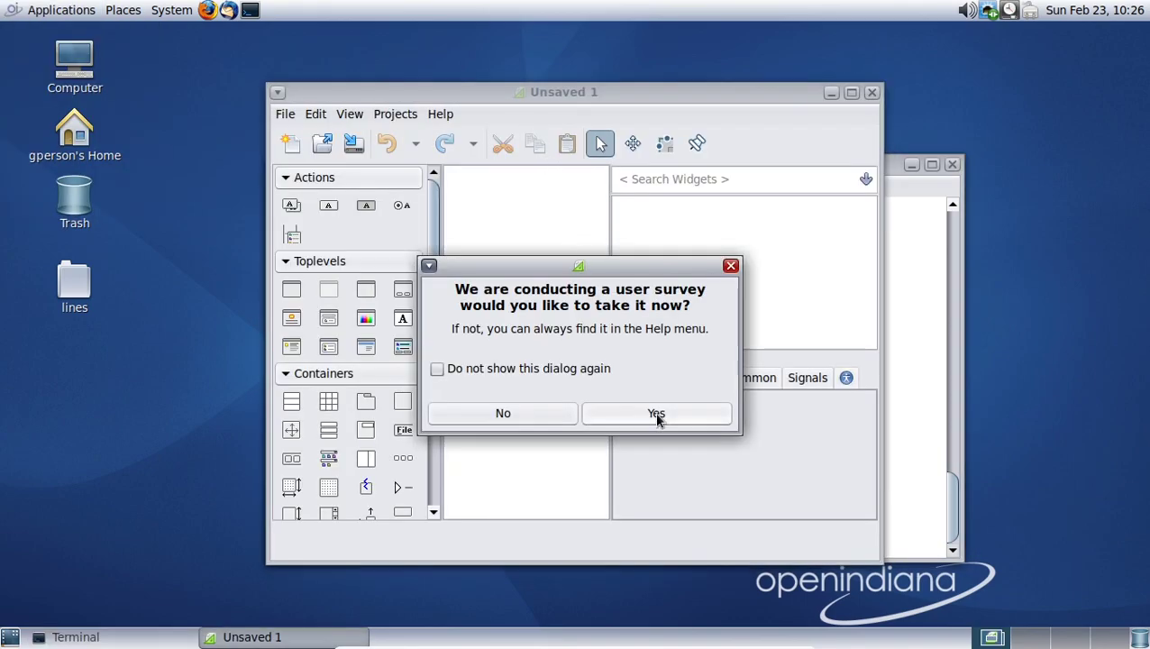
left_click(545, 419)
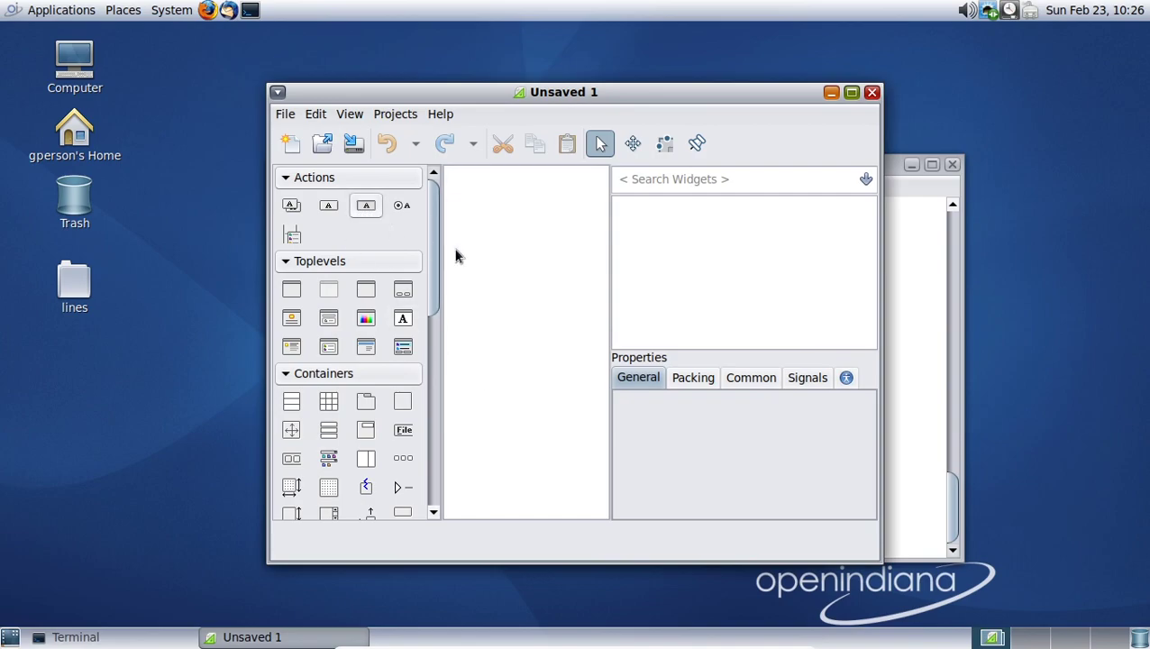
double_click(564, 93)
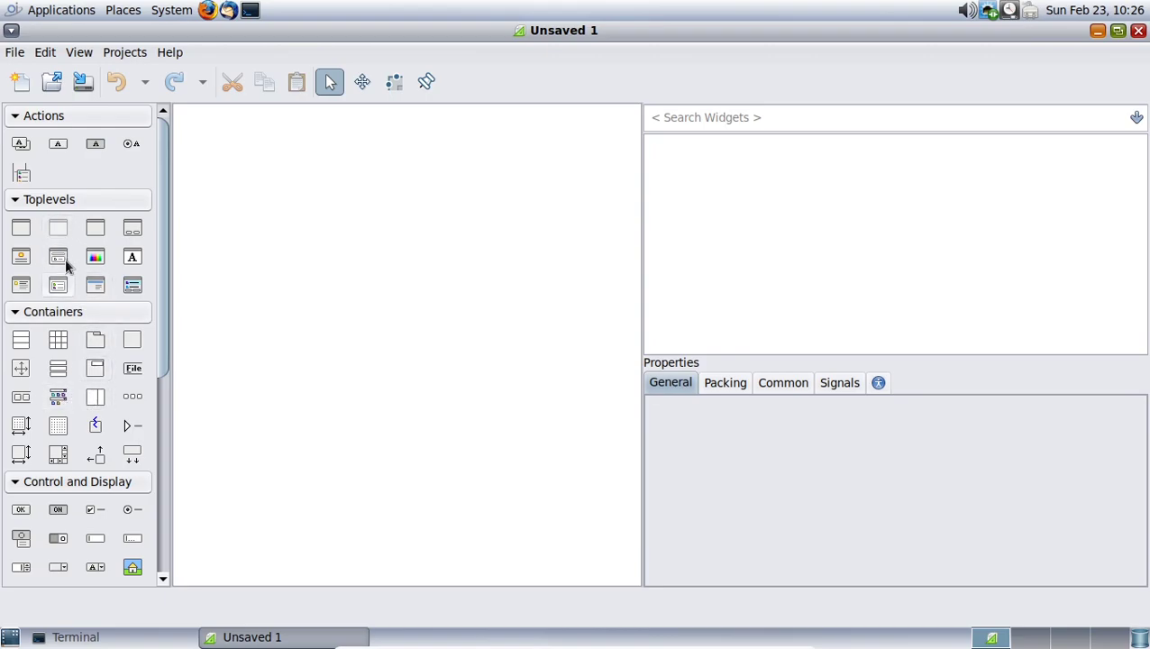
- Search the widgets in Glade for "window" and close the program
left_click(707, 117)
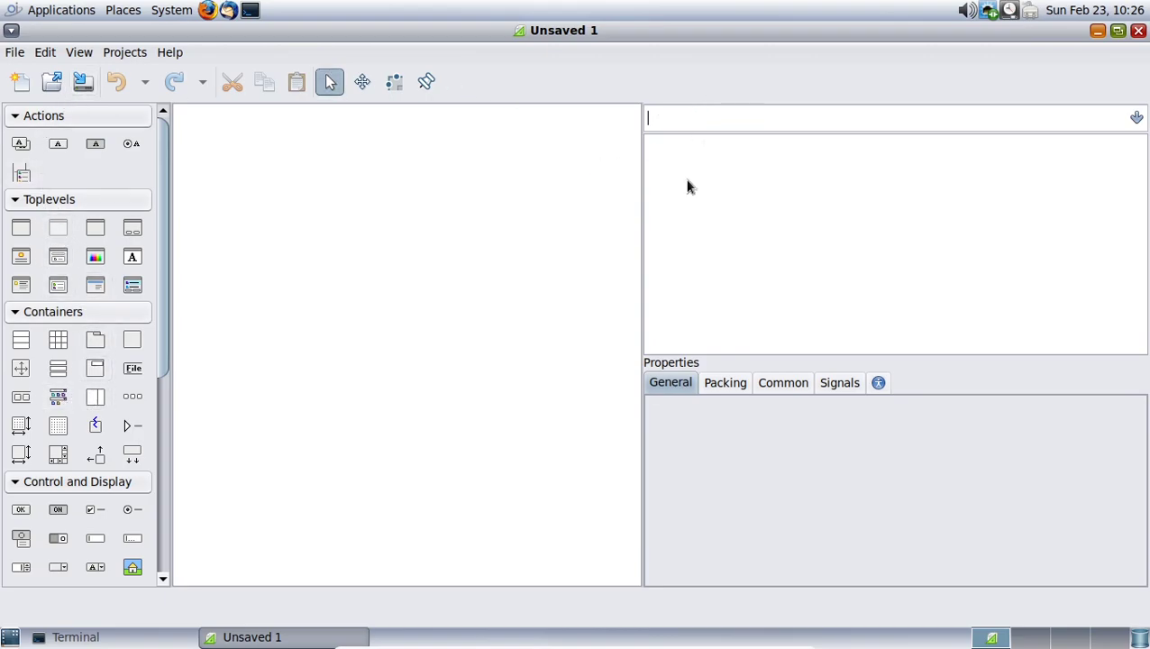
type("wundiw")
key("ctrl+a")
type("window")
left_click(1138, 30)
left_click(18, 9)
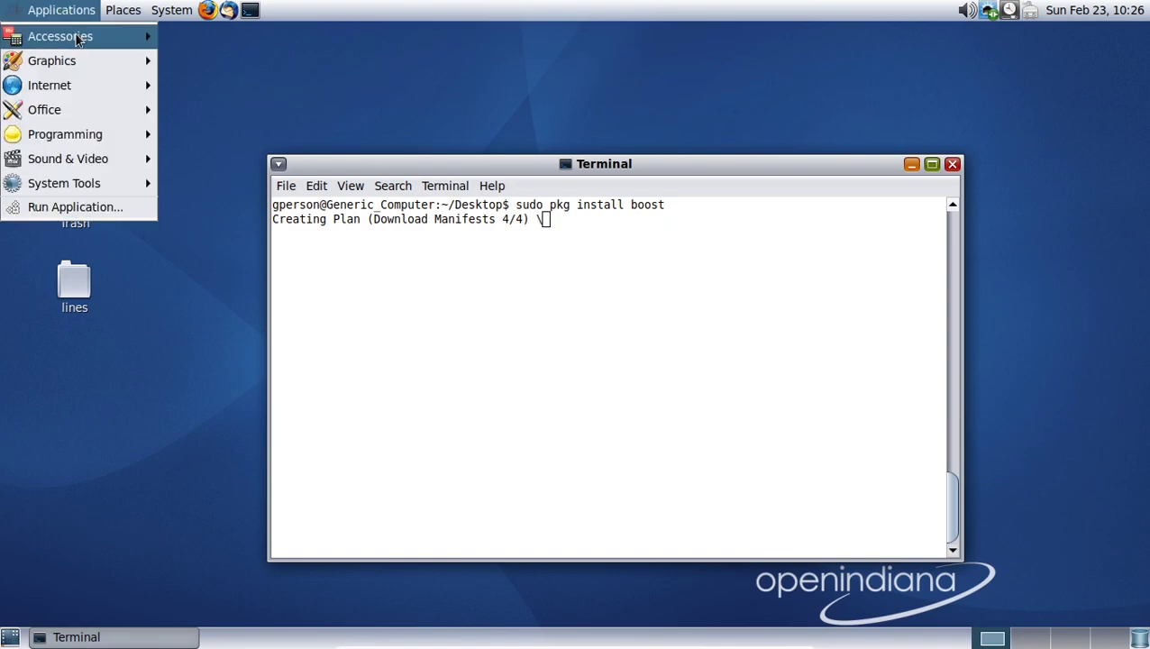
mouse_move(84, 39)
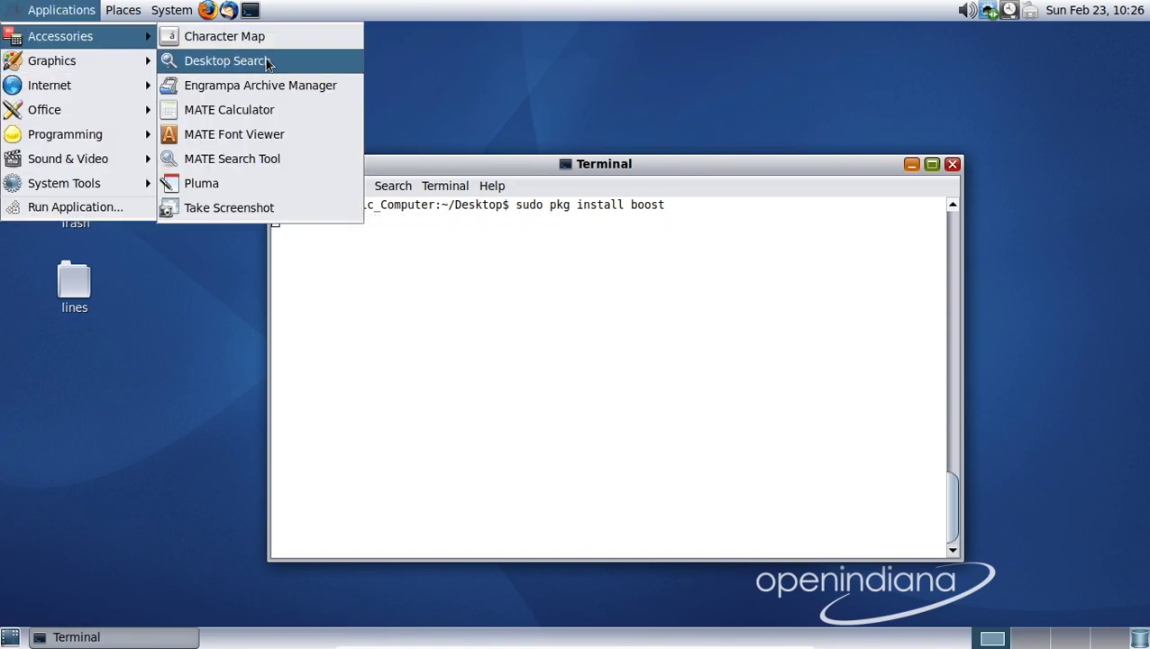
left_click(16, 10)
left_click(18, 9)
left_click(65, 10)
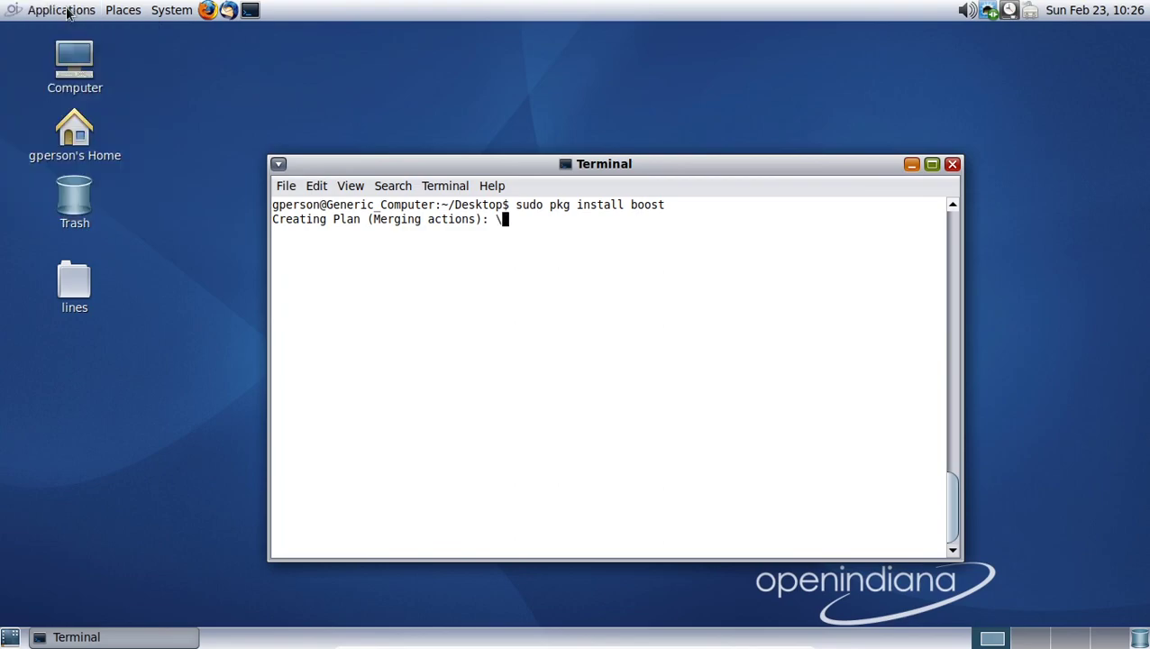
left_click(66, 11)
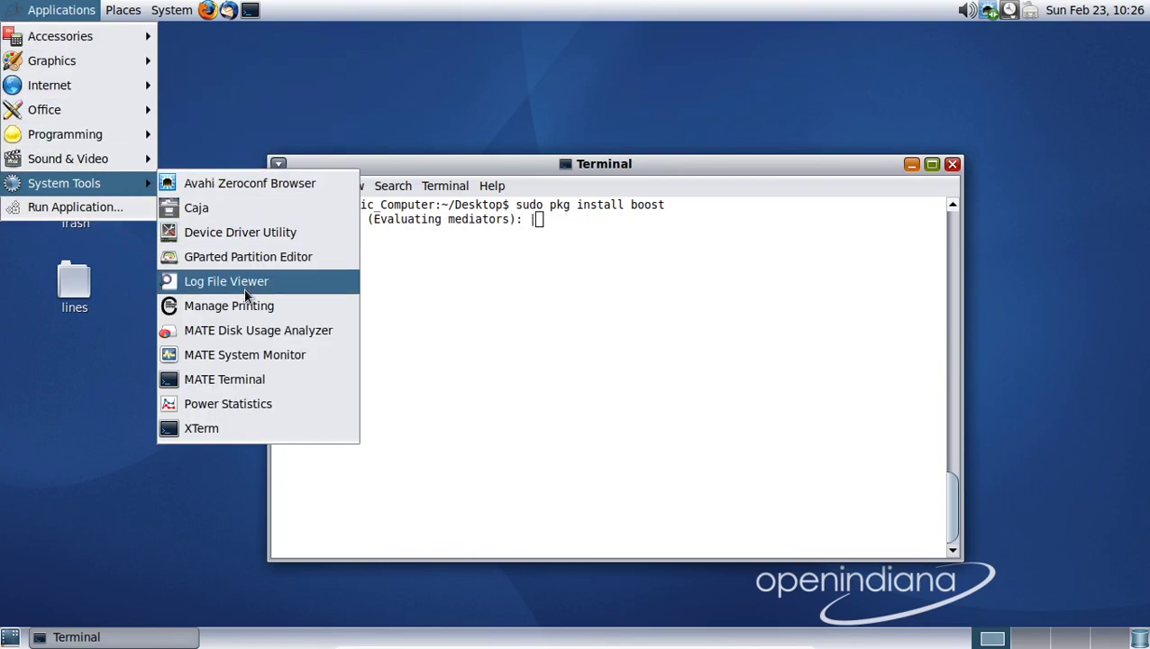
left_click(242, 119)
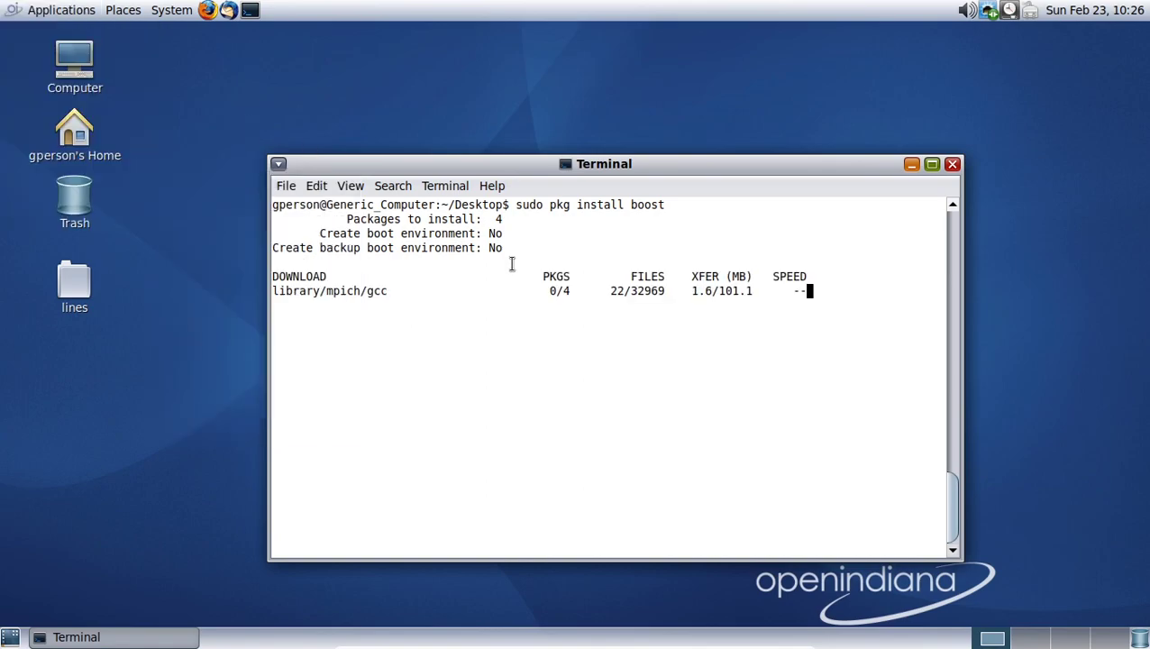
left_click_drag(391, 248, 481, 248)
left_click(481, 244)
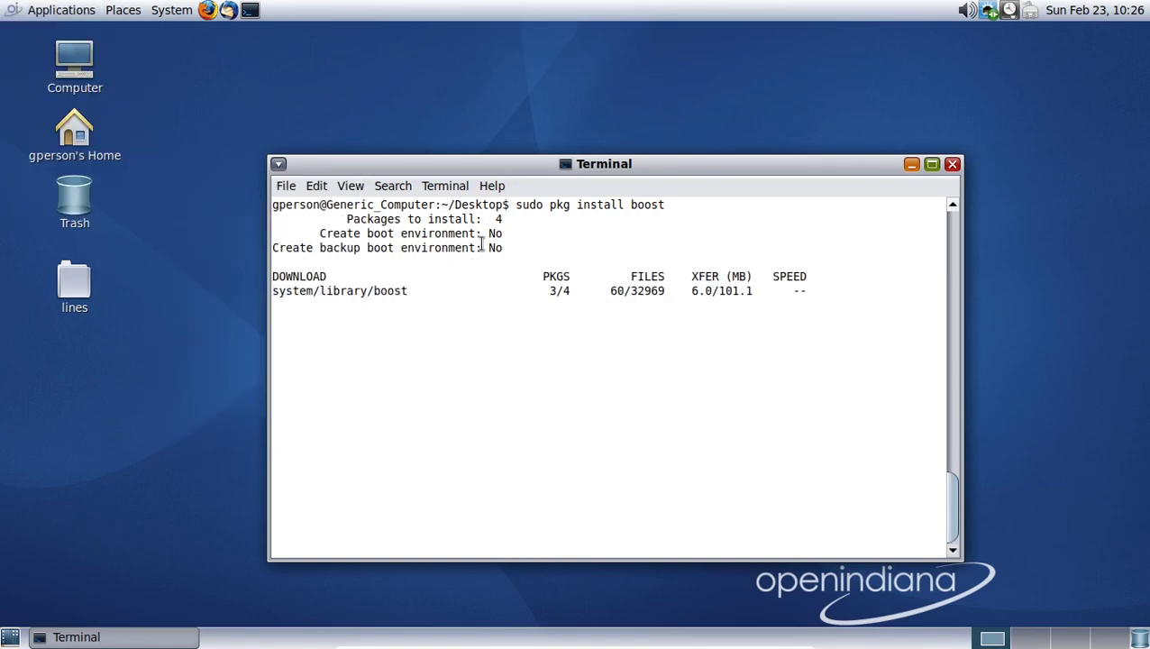
- Look through the installed applications by category, from Accessories to System Tools
left_click(45, 10)
mouse_move(99, 36)
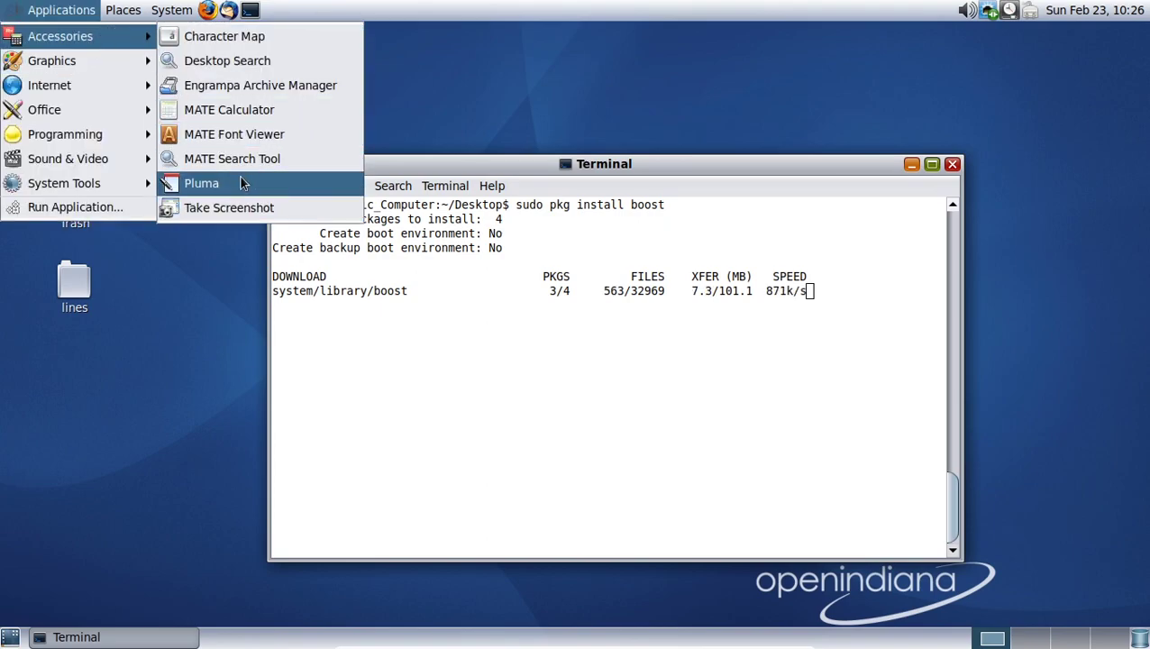
mouse_move(70, 66)
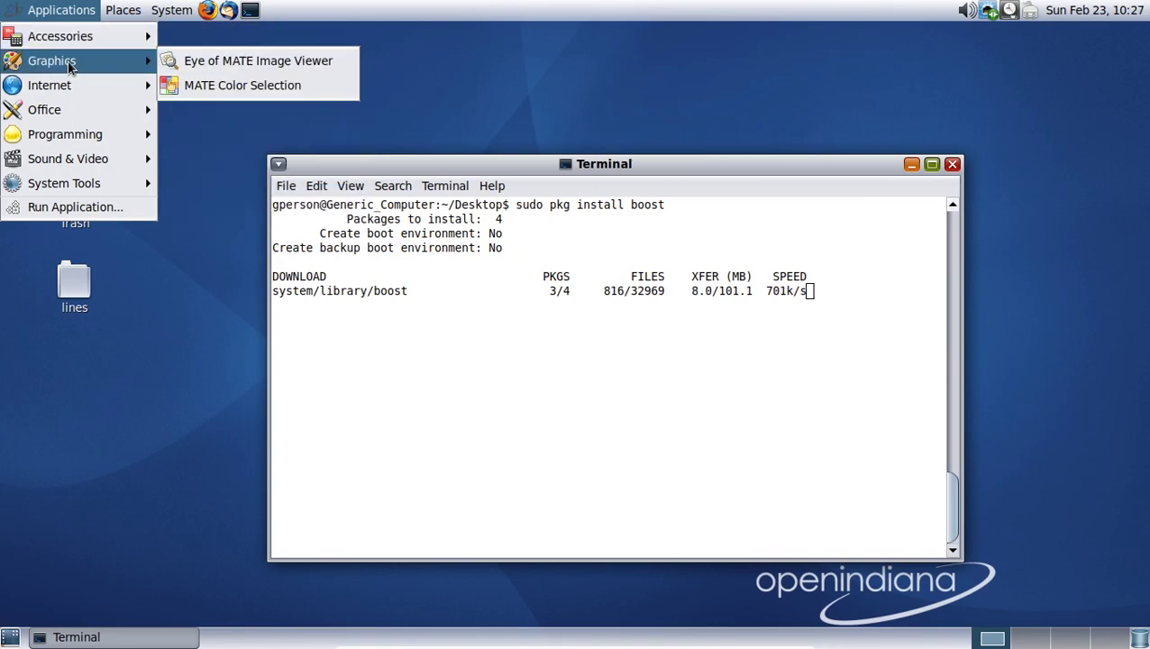
mouse_move(88, 95)
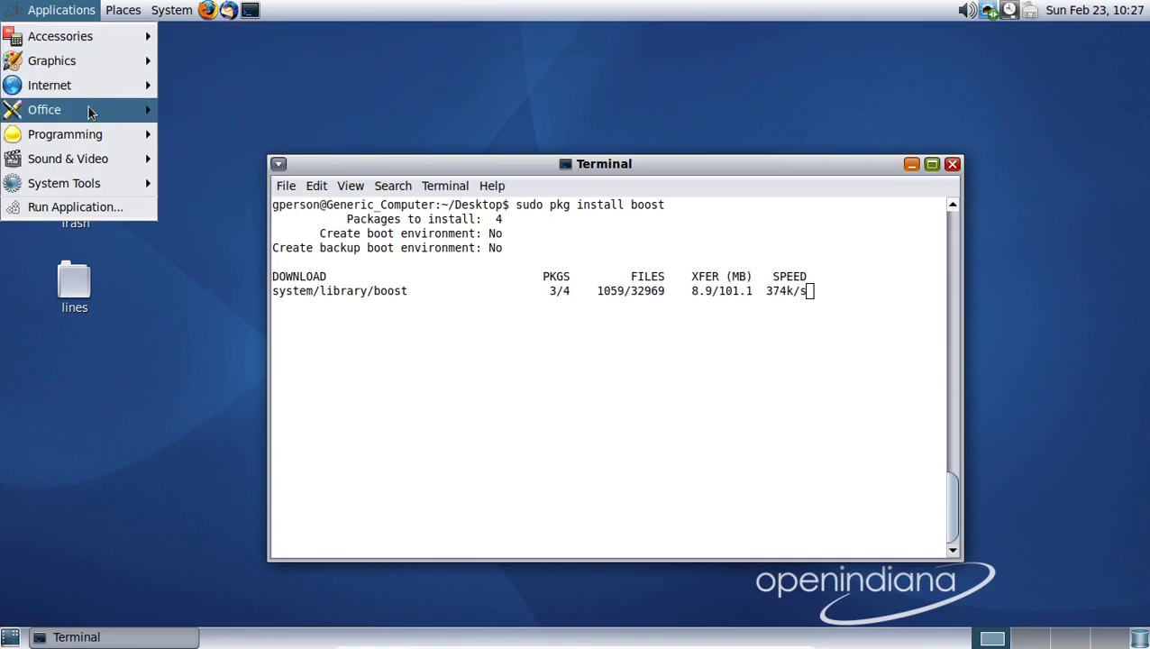
mouse_move(98, 134)
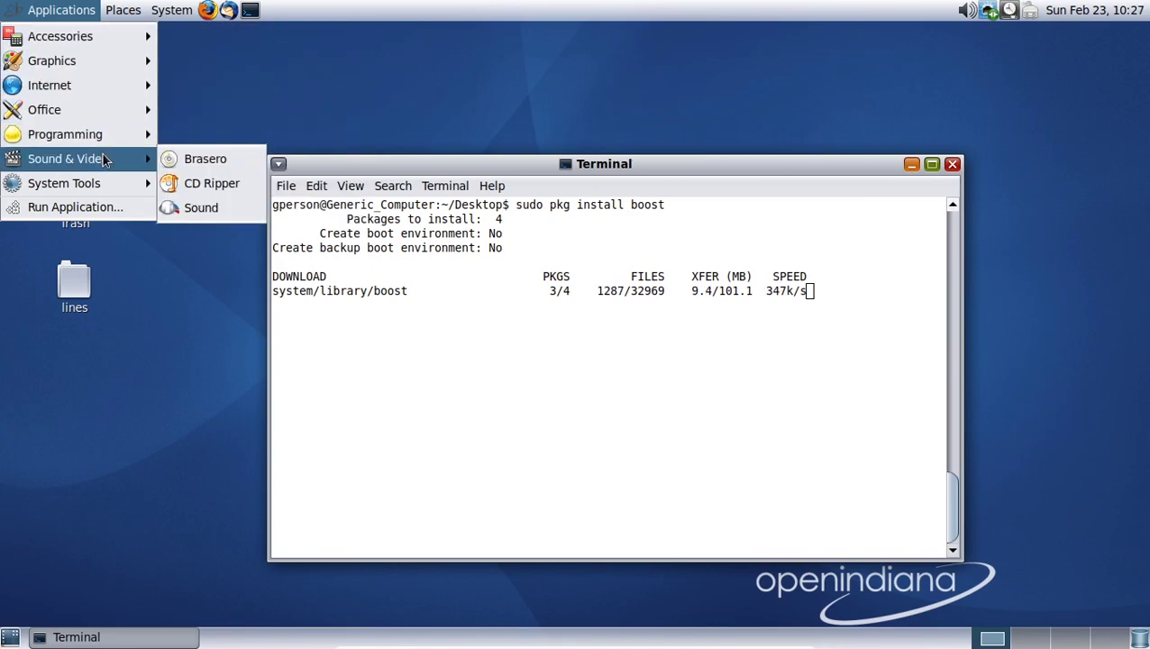
mouse_move(107, 184)
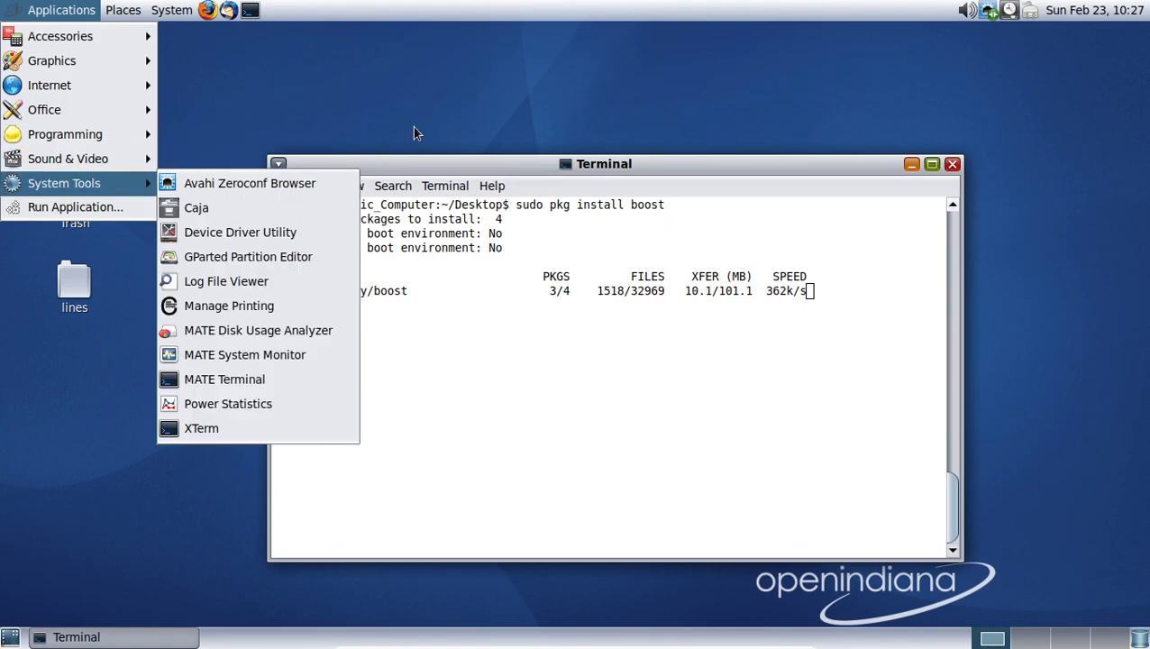
left_click(414, 133)
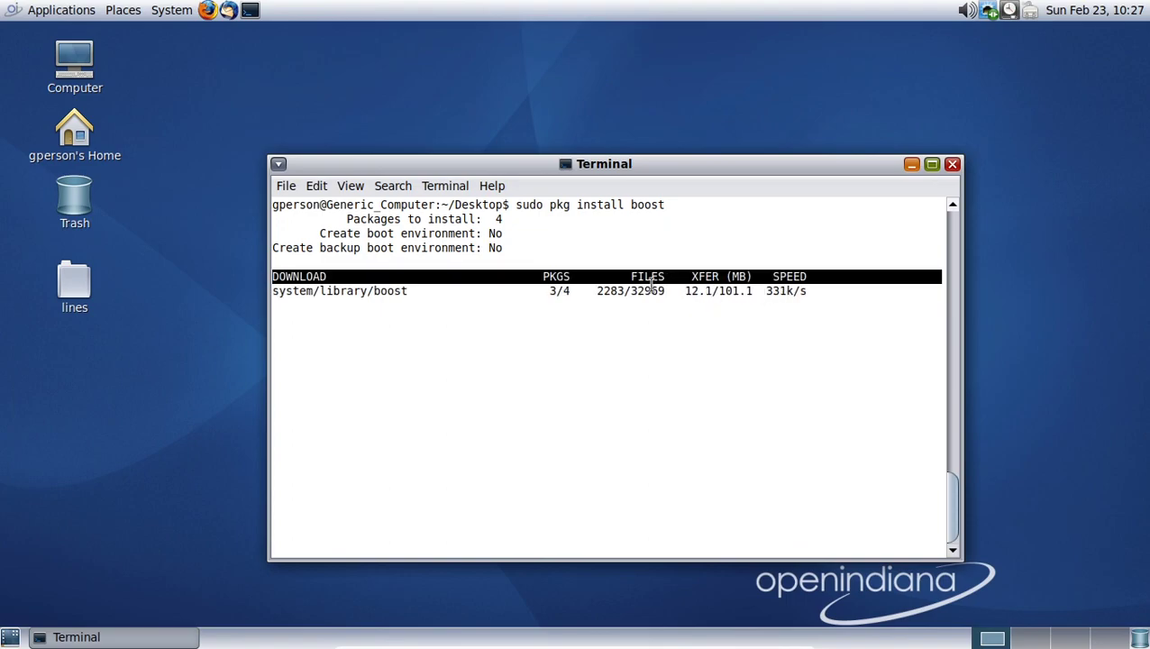
- Abort the running boost package installation in the terminal
key("ctrl+c")
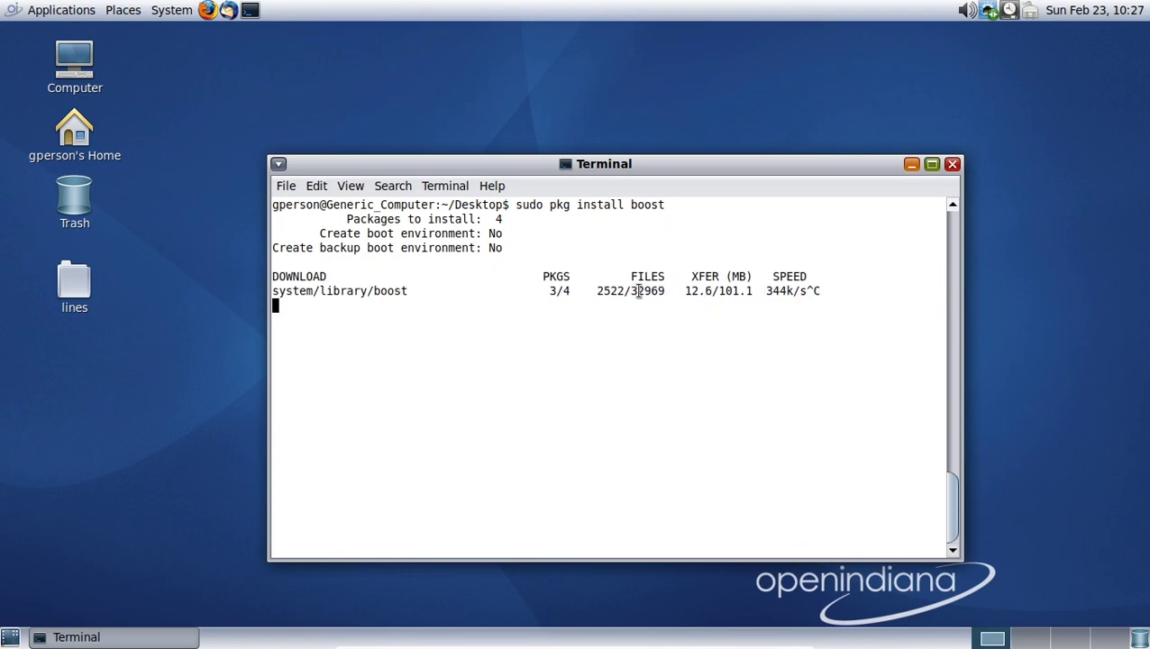
key("ctrl+c")
key("ctrl+c")
key("ctrl+c")
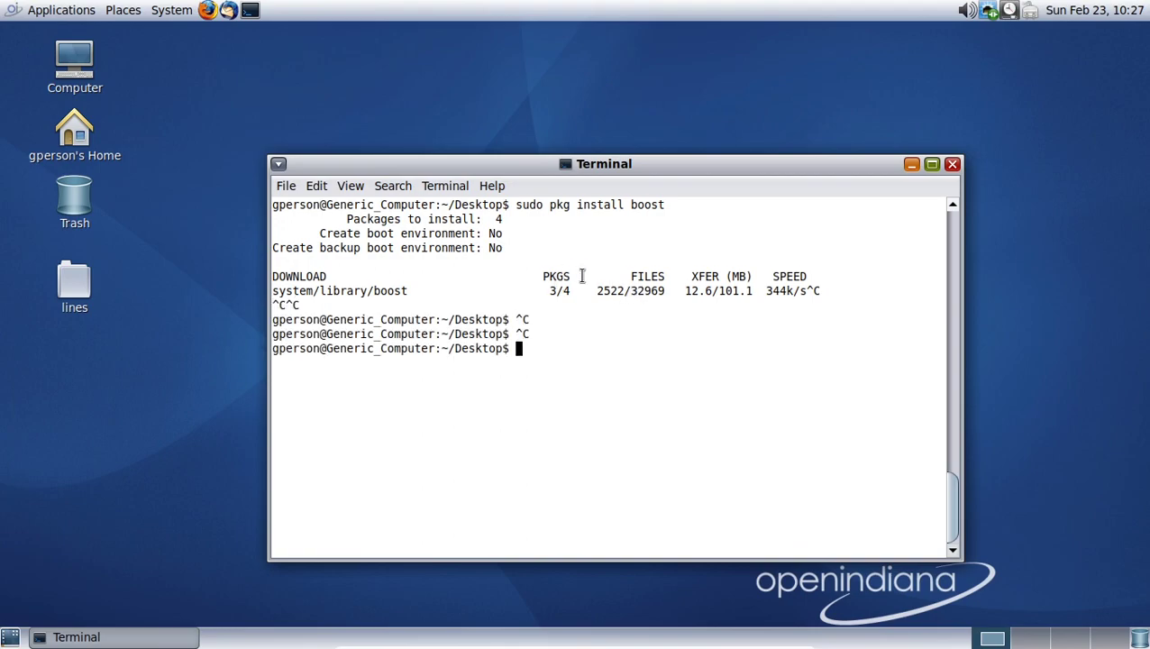
- Try to install SuperTuxKart with the command "sudo pkg install supertuxkart" and examine the terminal's response
type("sudo pkg i")
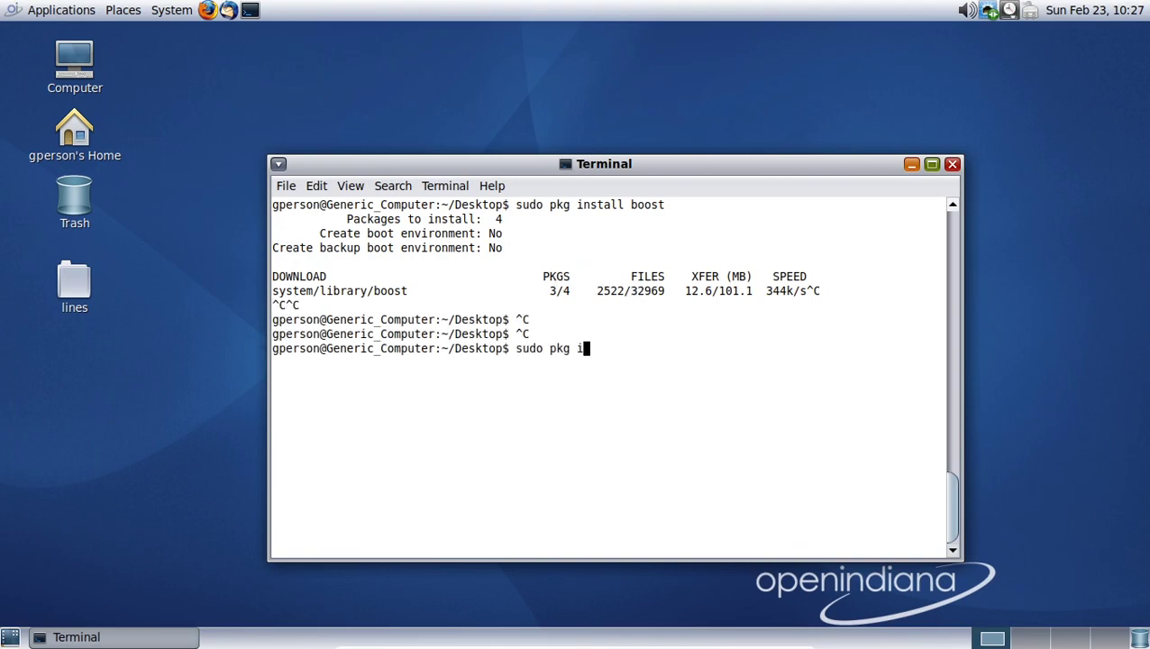
type("nstall supertuxkart")
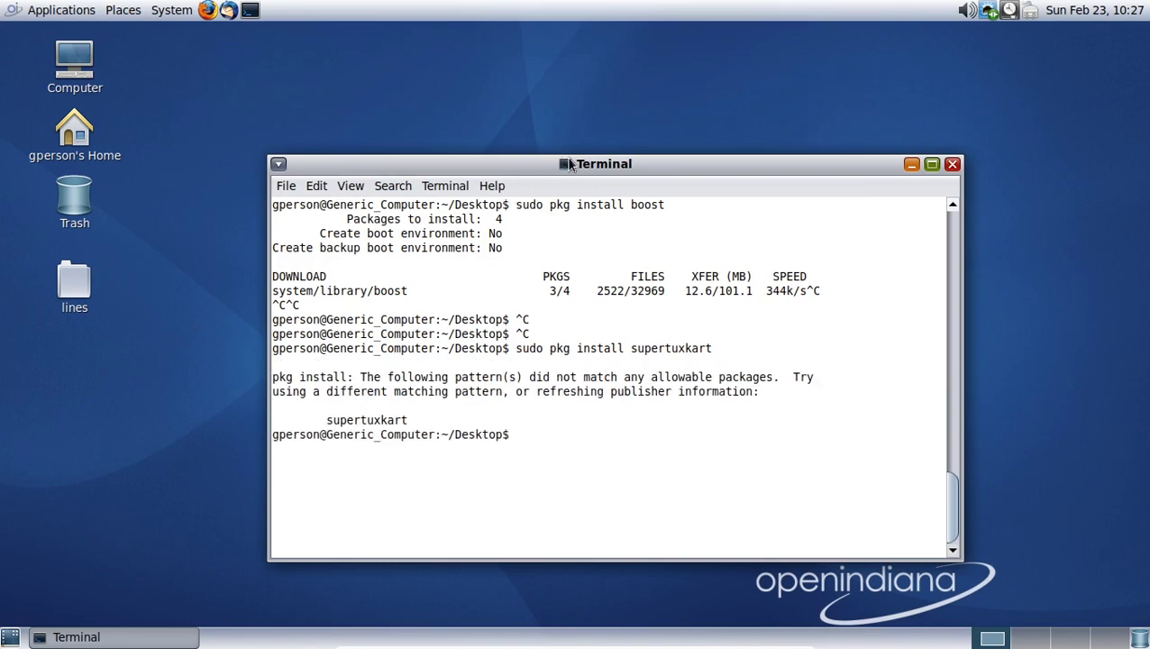
left_click_drag(575, 164, 564, 135)
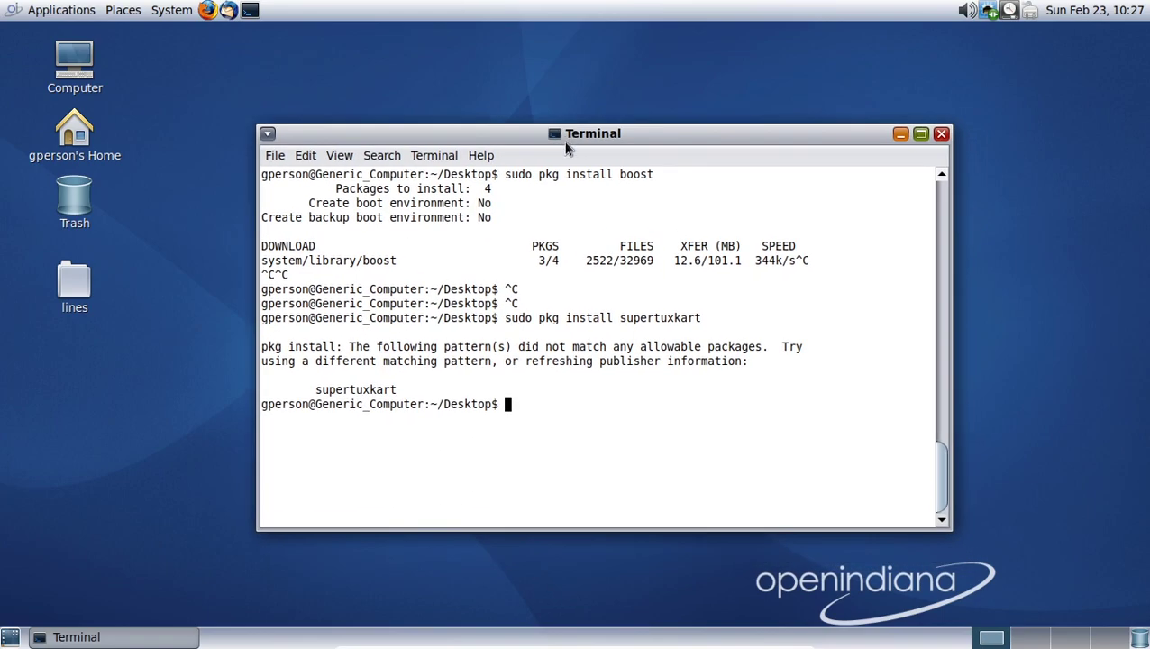
double_click(558, 361)
triple_click(558, 361)
triple_click(562, 349)
left_click(560, 358)
- Open Firefox and close the Firefox Privacy Notice page to view the Welcome to OpenIndiana page
left_click(208, 11)
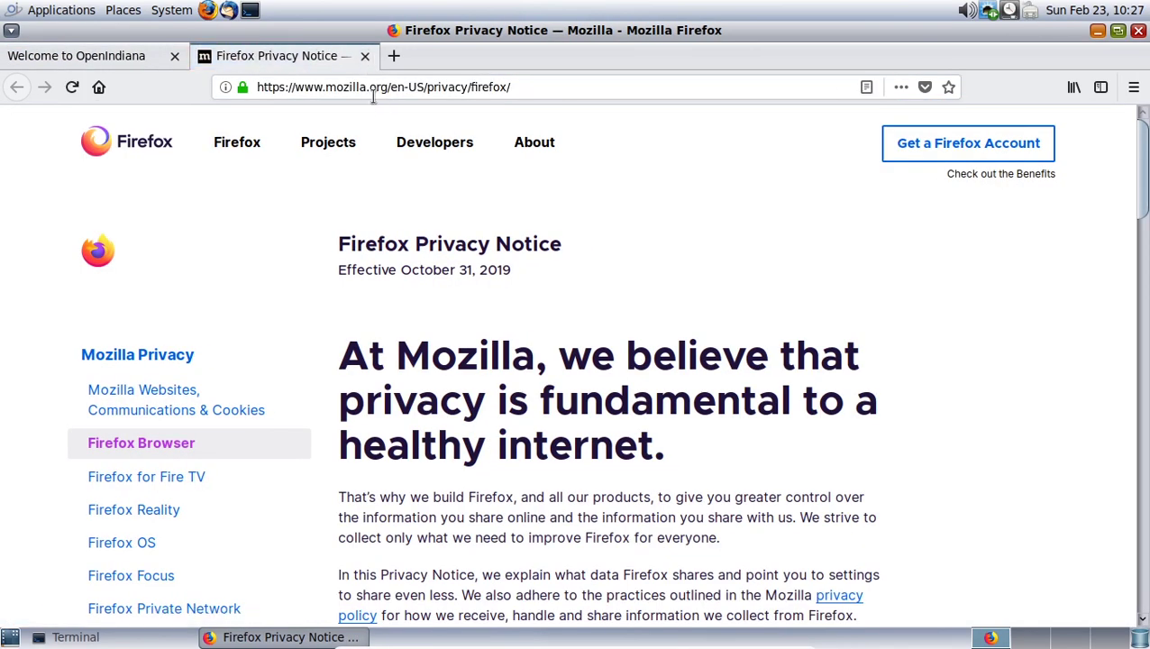
left_click(364, 56)
triple_click(535, 227)
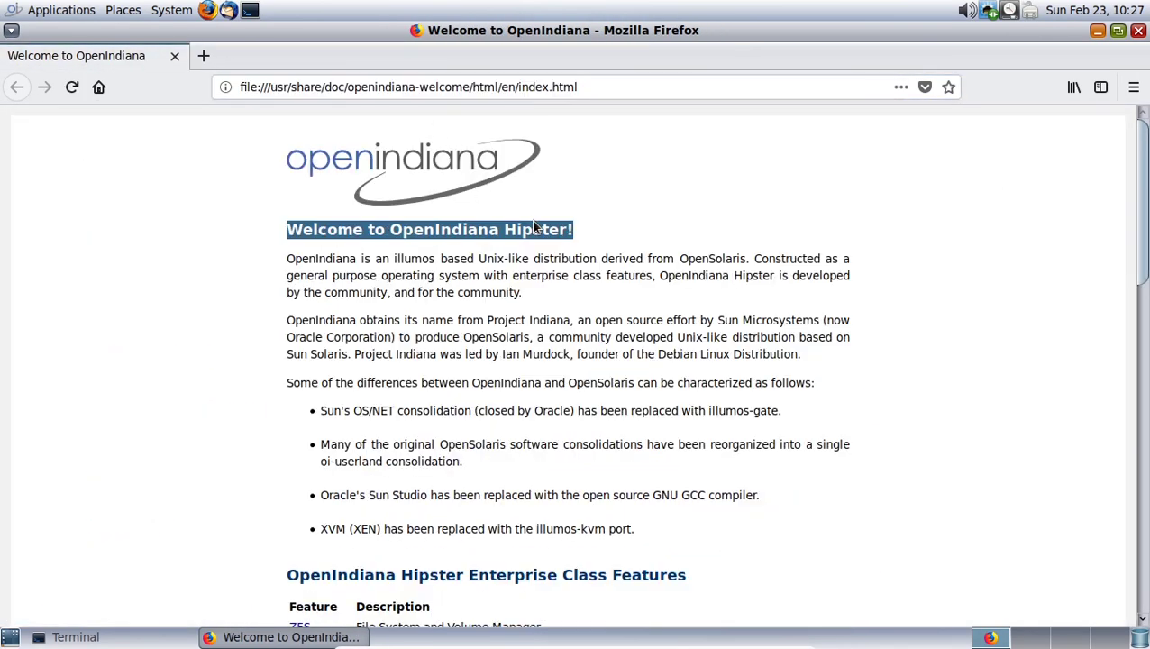
left_click(539, 227)
triple_click(559, 223)
left_click(558, 222)
- Read the listed differences between OpenIndiana and OpenSolaris on the welcome page
scroll(725, 315, "down", 1)
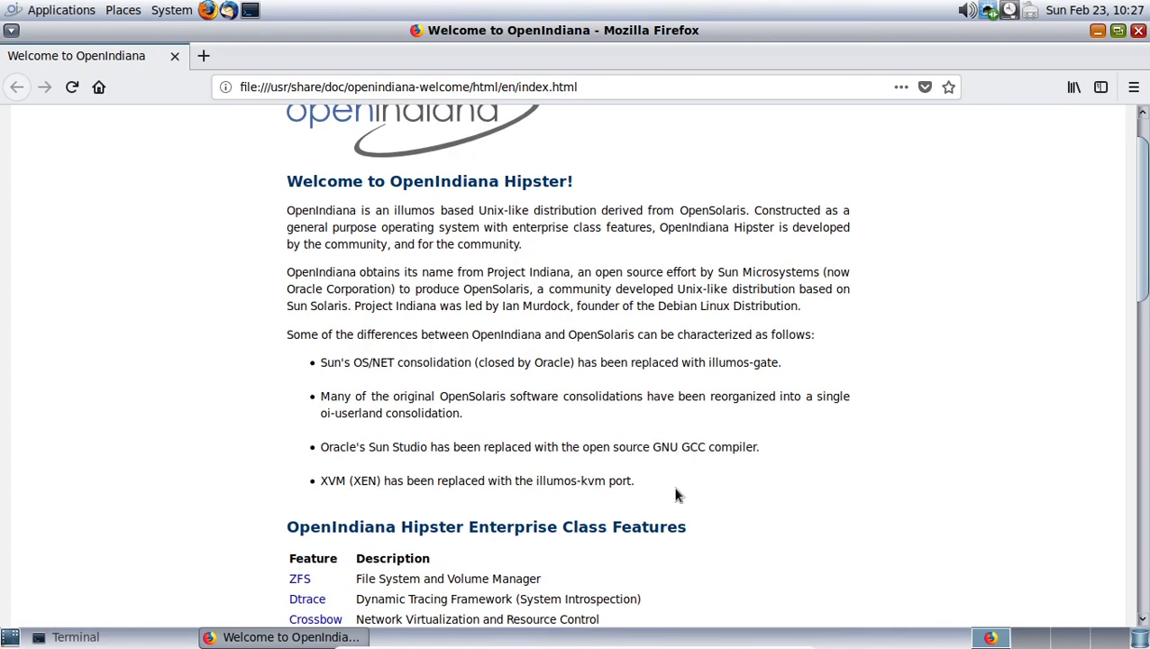
left_click_drag(676, 494, 402, 482)
left_click(332, 487)
left_click_drag(535, 482, 630, 482)
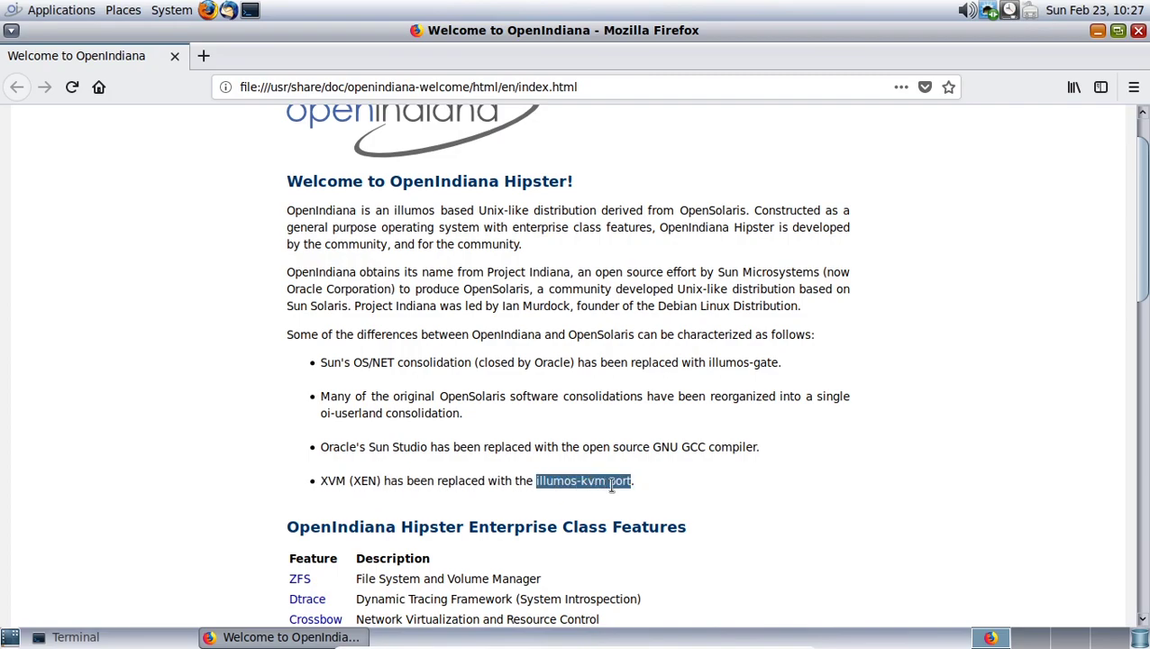
left_click(611, 484)
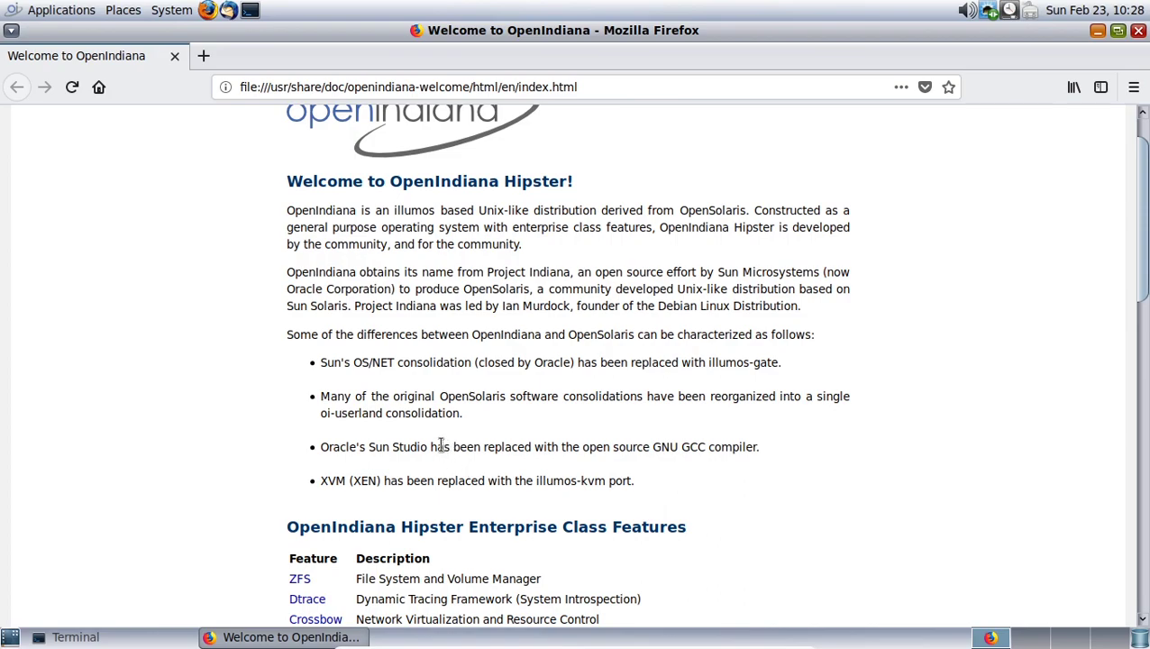
left_click_drag(363, 446, 757, 450)
left_click(672, 450)
double_click(660, 448)
left_click(338, 397)
double_click(593, 397)
left_click_drag(593, 397, 672, 398)
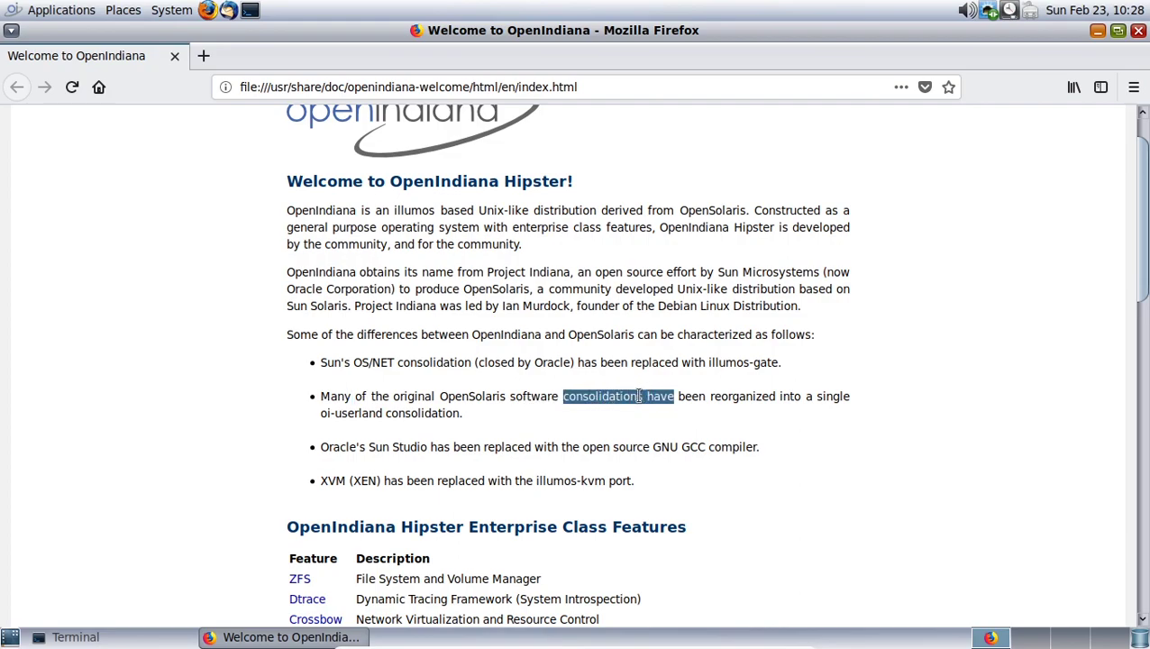
left_click(472, 426)
triple_click(433, 417)
left_click(346, 357)
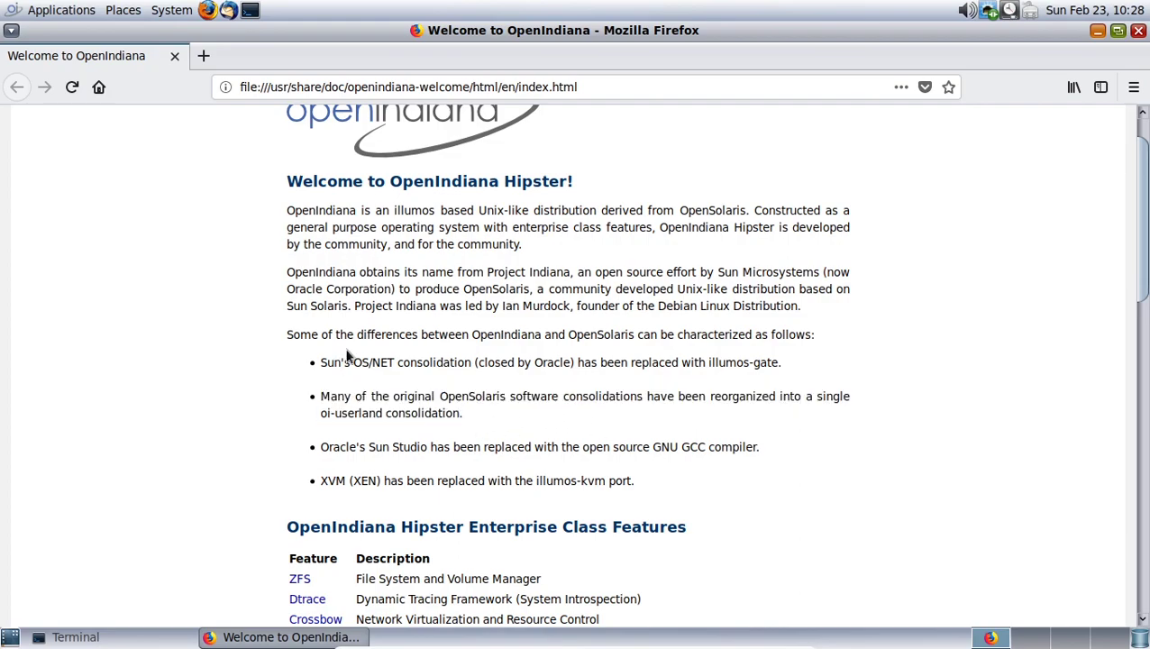
left_click_drag(344, 362, 674, 377)
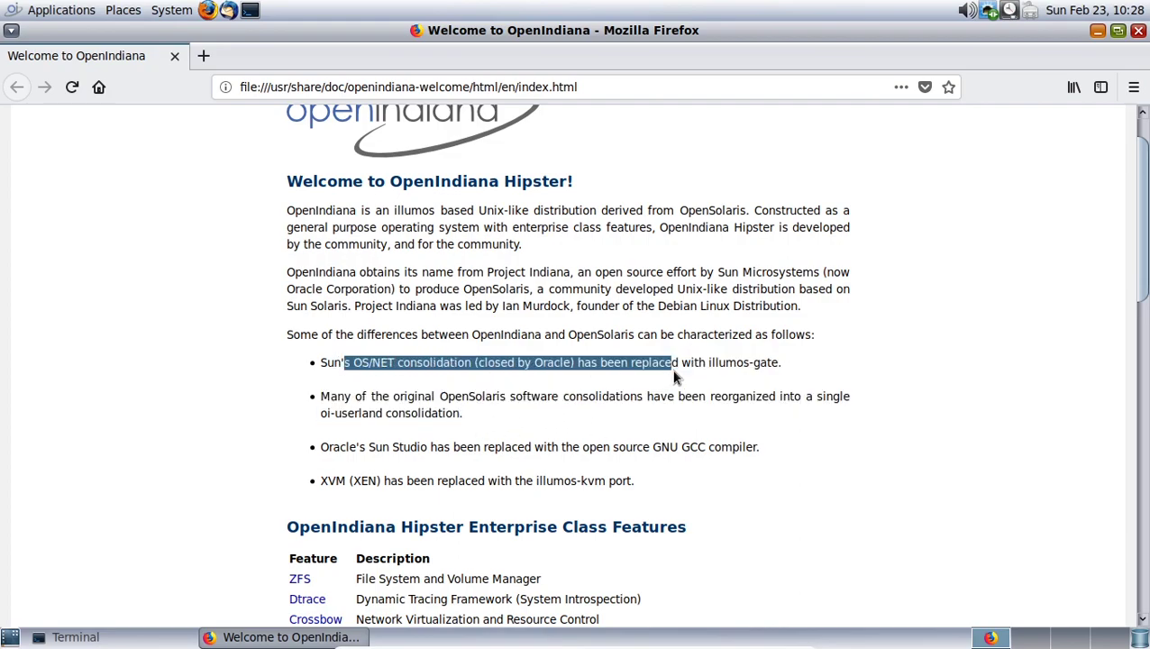
left_click(588, 370)
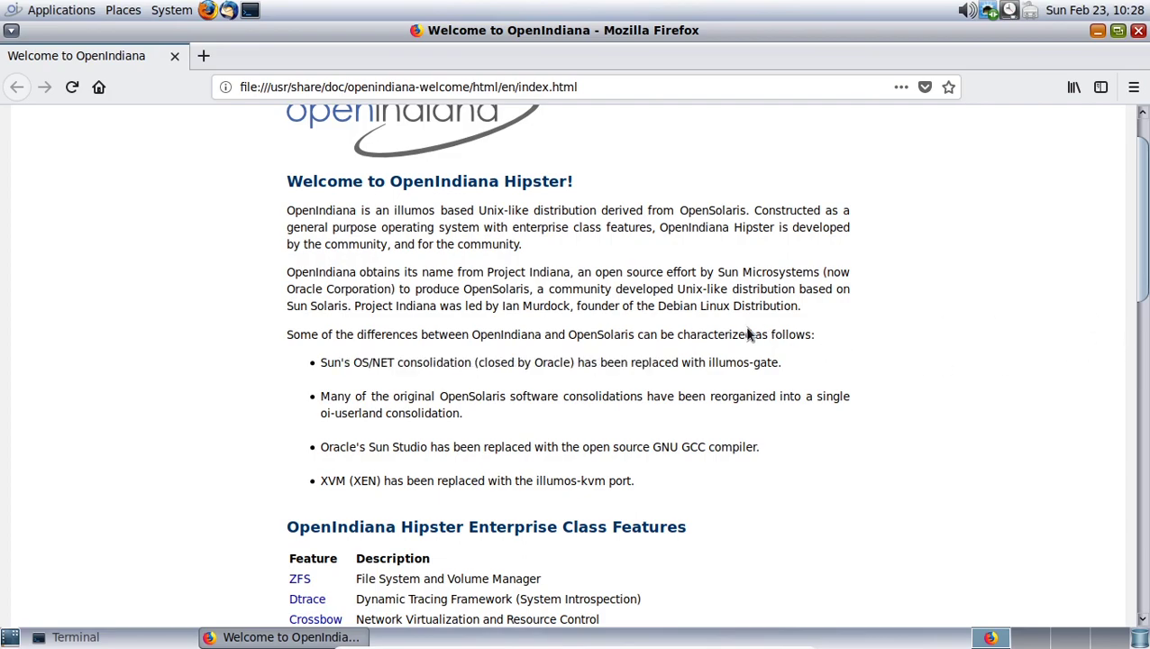
scroll(838, 406, "up", 1)
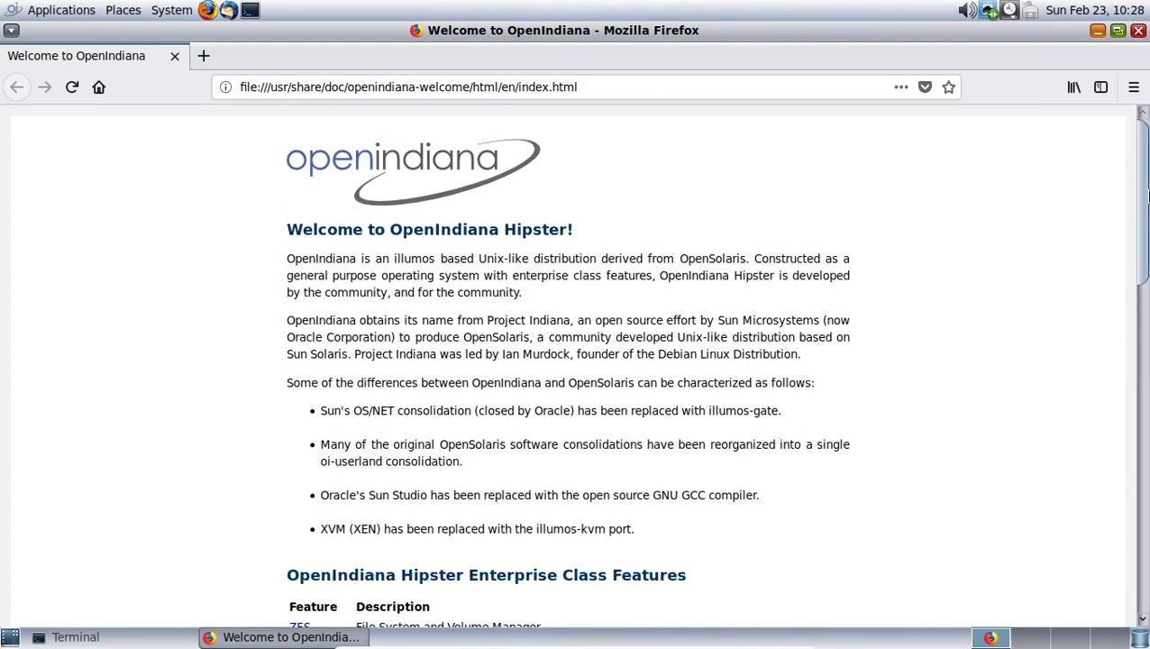
- Search the web for "supertuxkart" and open the official SuperTuxKart website from the results
left_click_drag(1142, 209, 1050, 515)
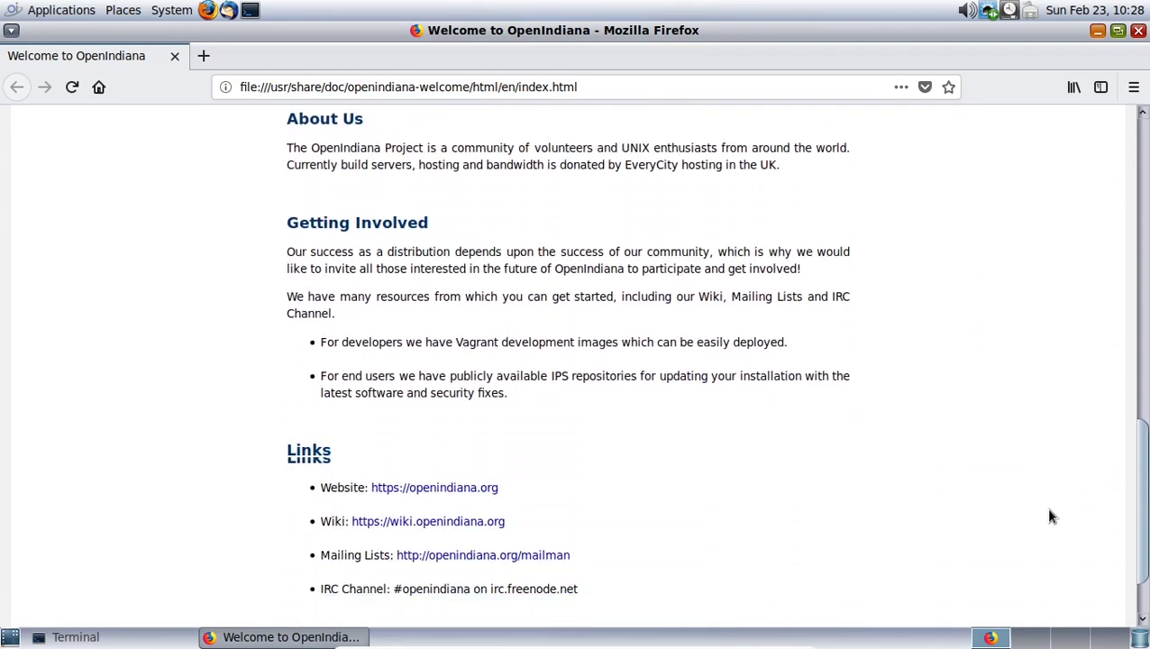
left_click(405, 83)
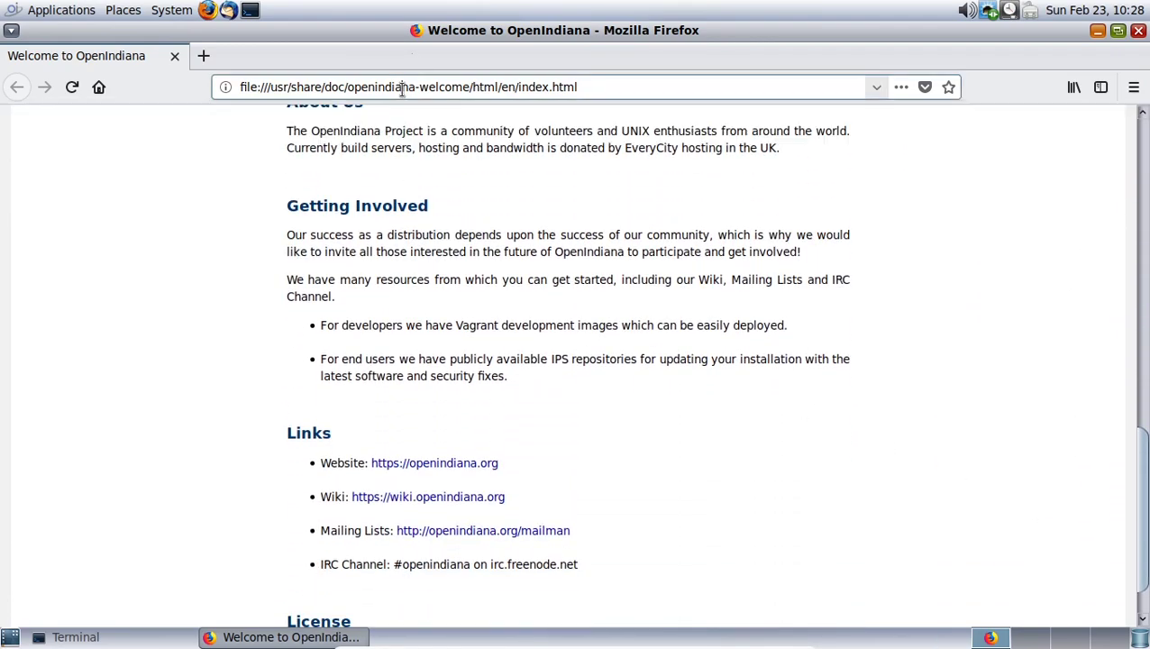
type("supertuxkart.")
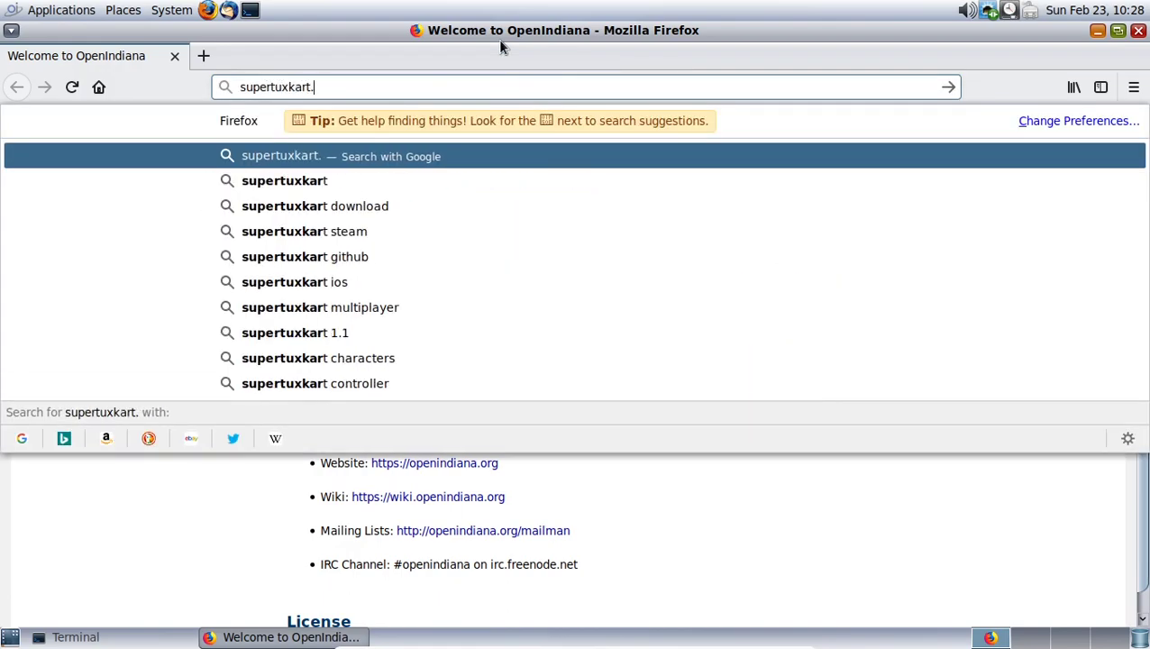
key("BackSpace")
key("Return")
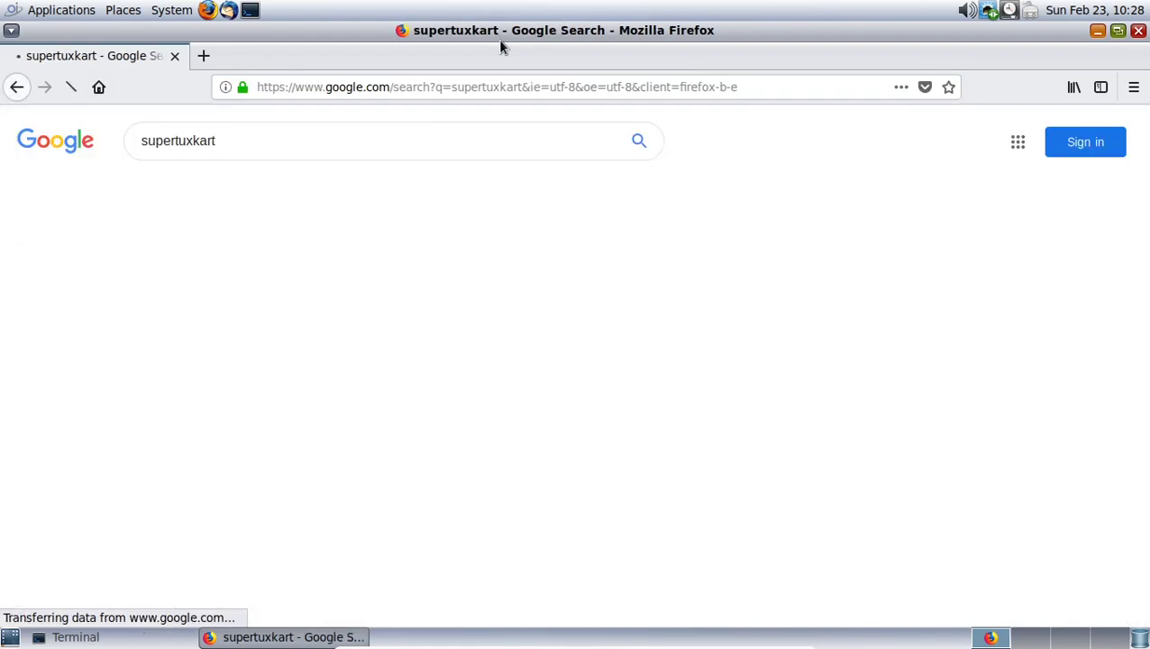
left_click(193, 311)
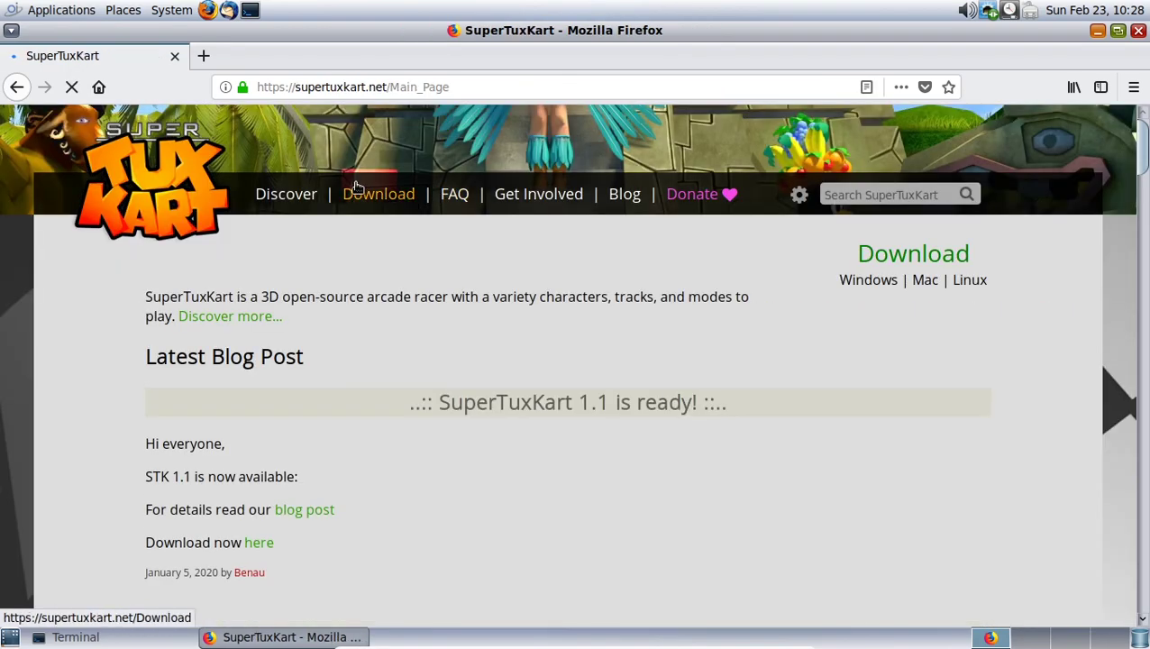
- Open the SuperTuxKart download page and request the Linux archive of version 1.1 from SourceForge
left_click(369, 193)
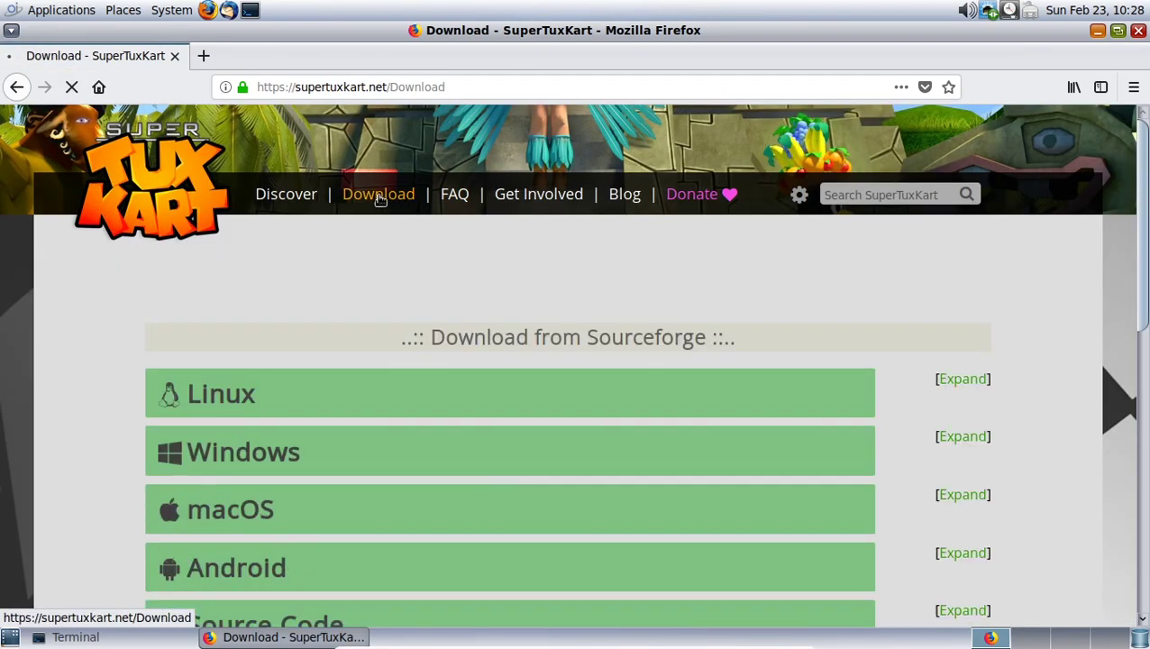
scroll(641, 221, "down", 5)
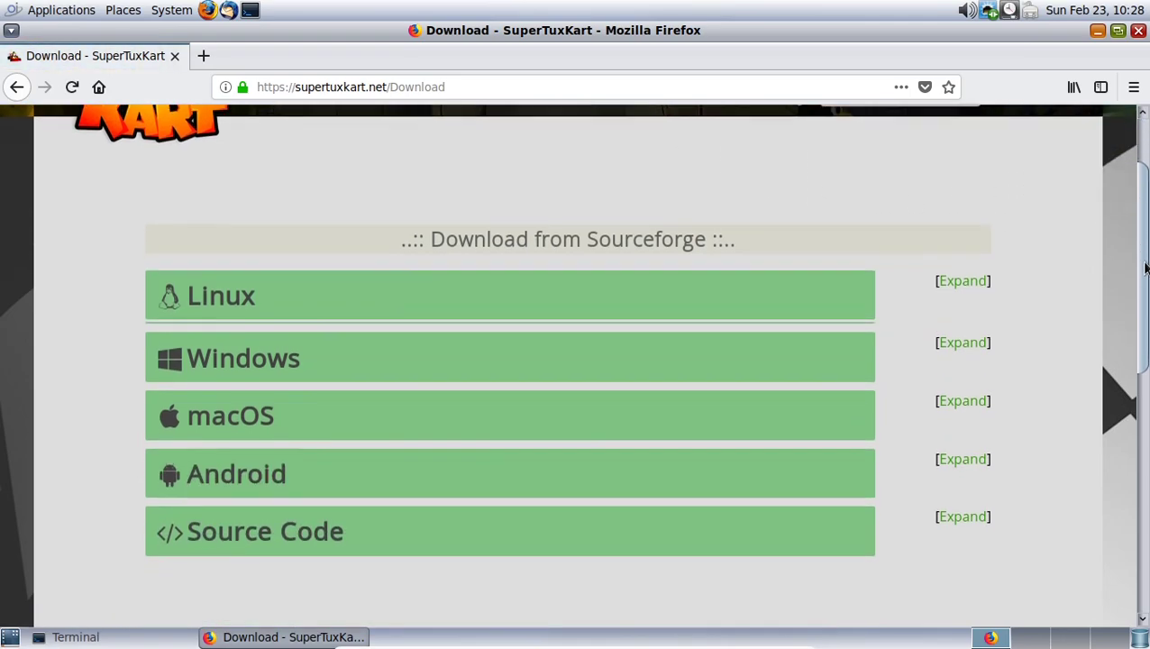
left_click(783, 166)
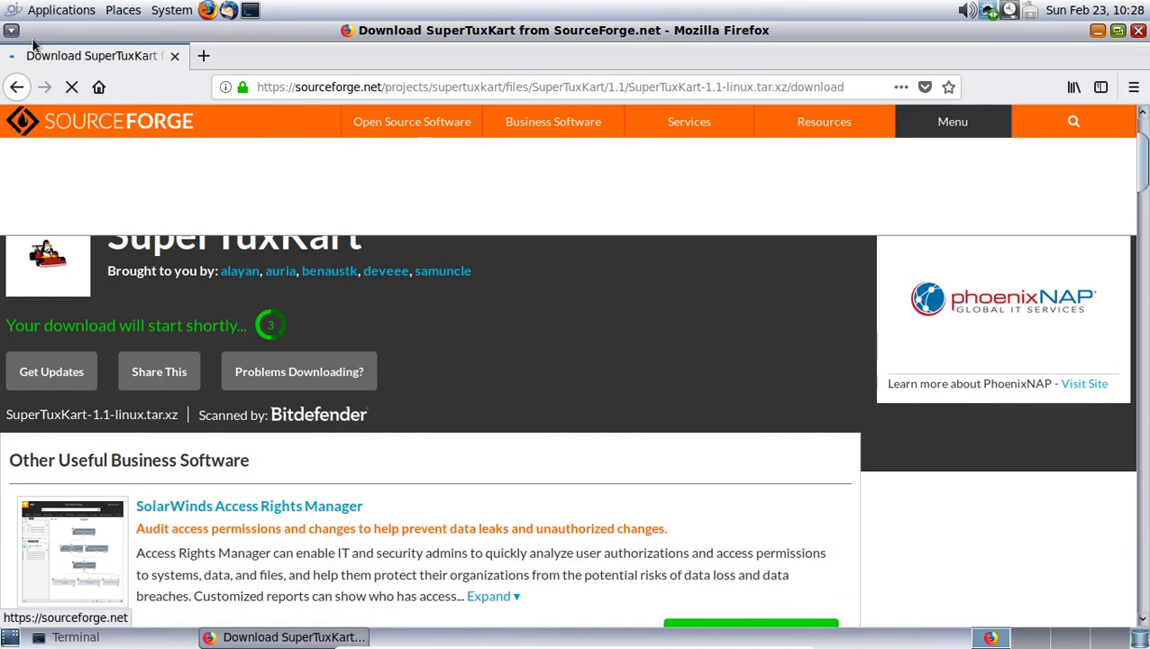
- Switch to the Terminal and rerun the boost installation with "sudo pkg install boost"
left_click(164, 643)
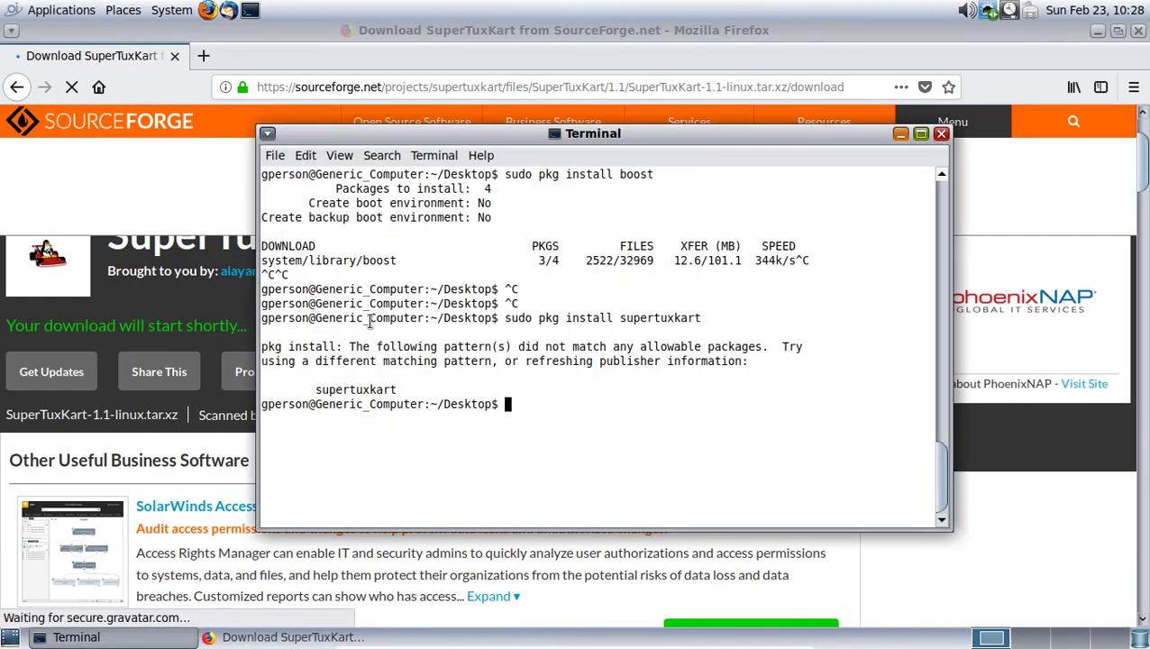
type("pkg install")
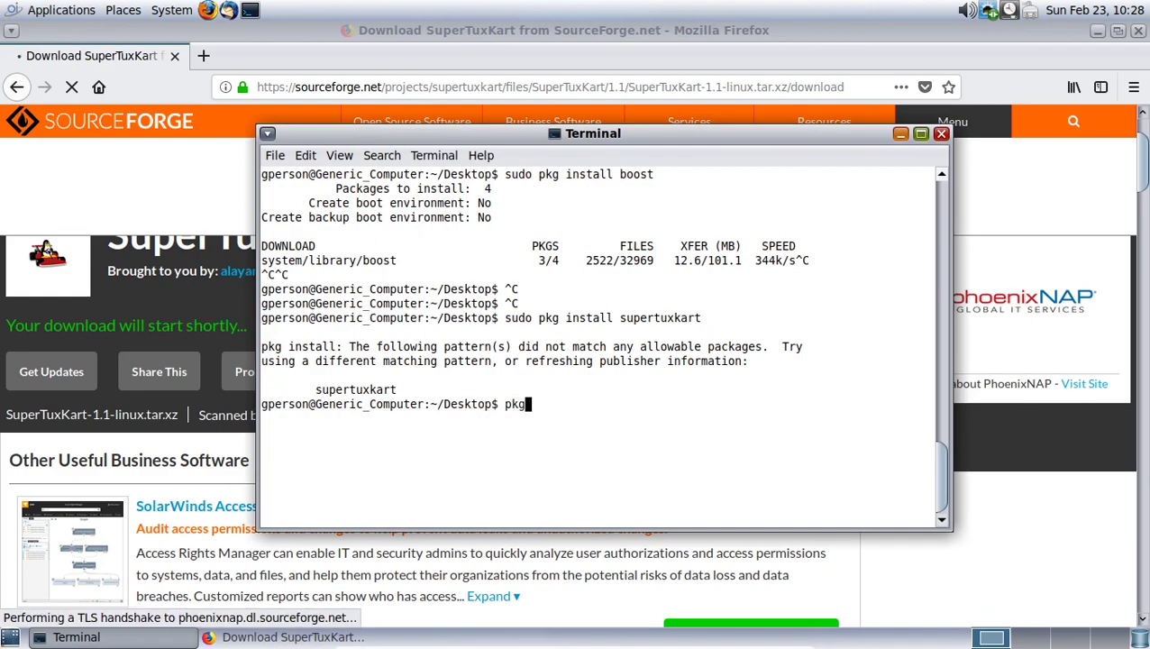
key("Up")
key("Up")
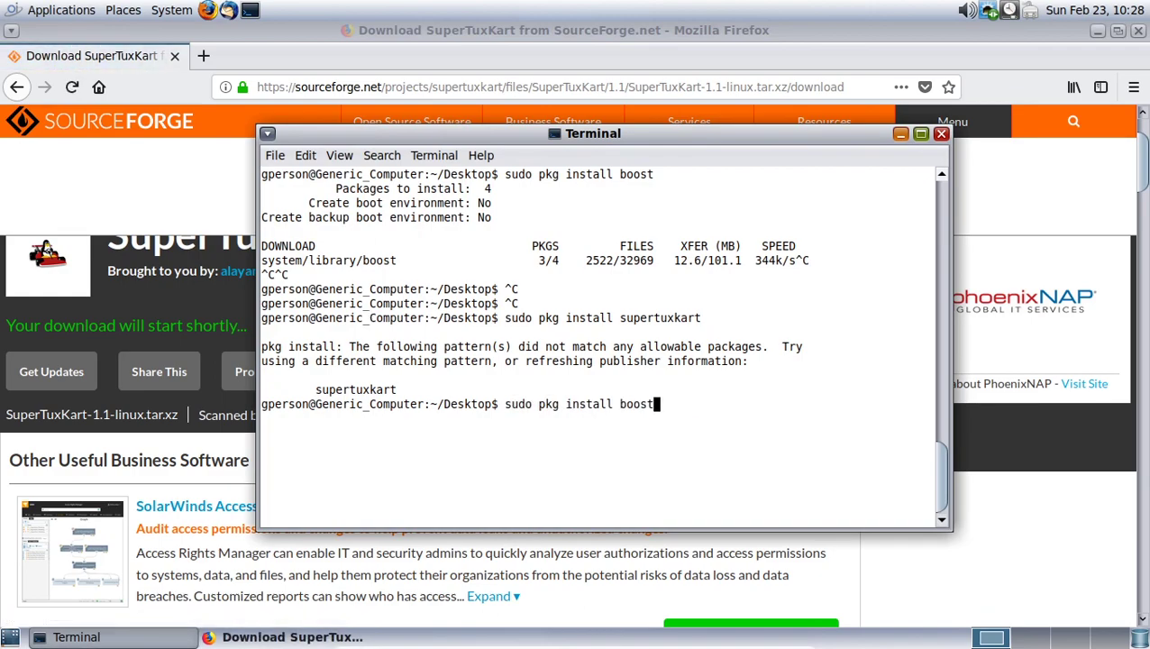
key("Return")
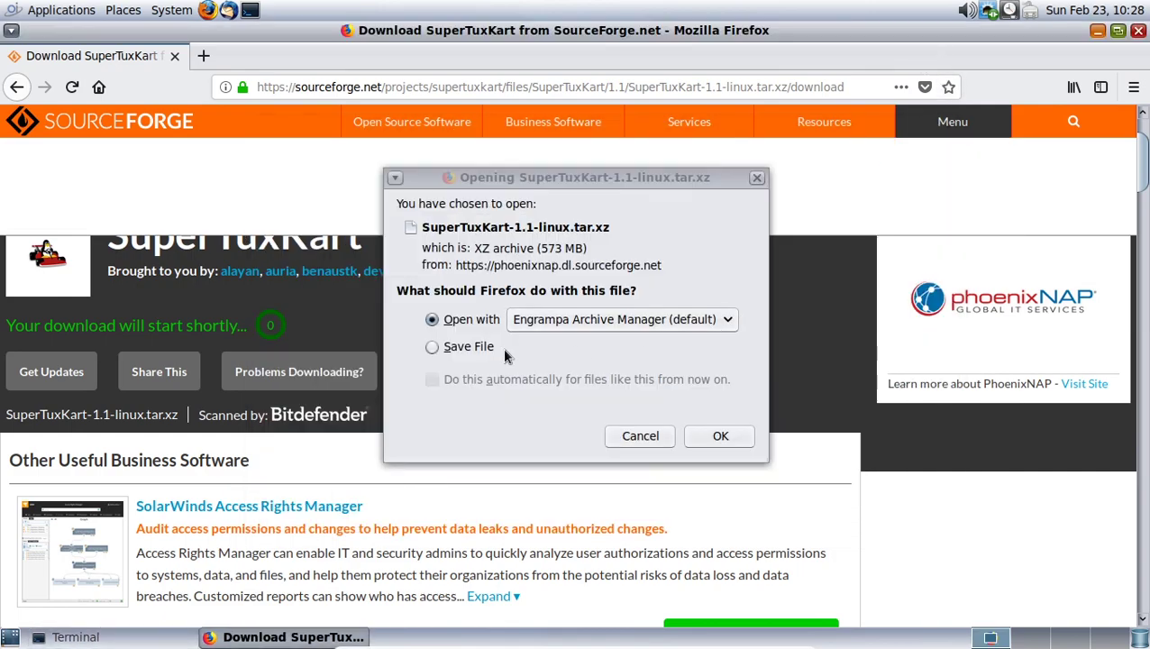
- Save SuperTuxKart-1.1-linux.tar.xz to disk instead of opening it, and dismiss the download progress display
left_click(482, 347)
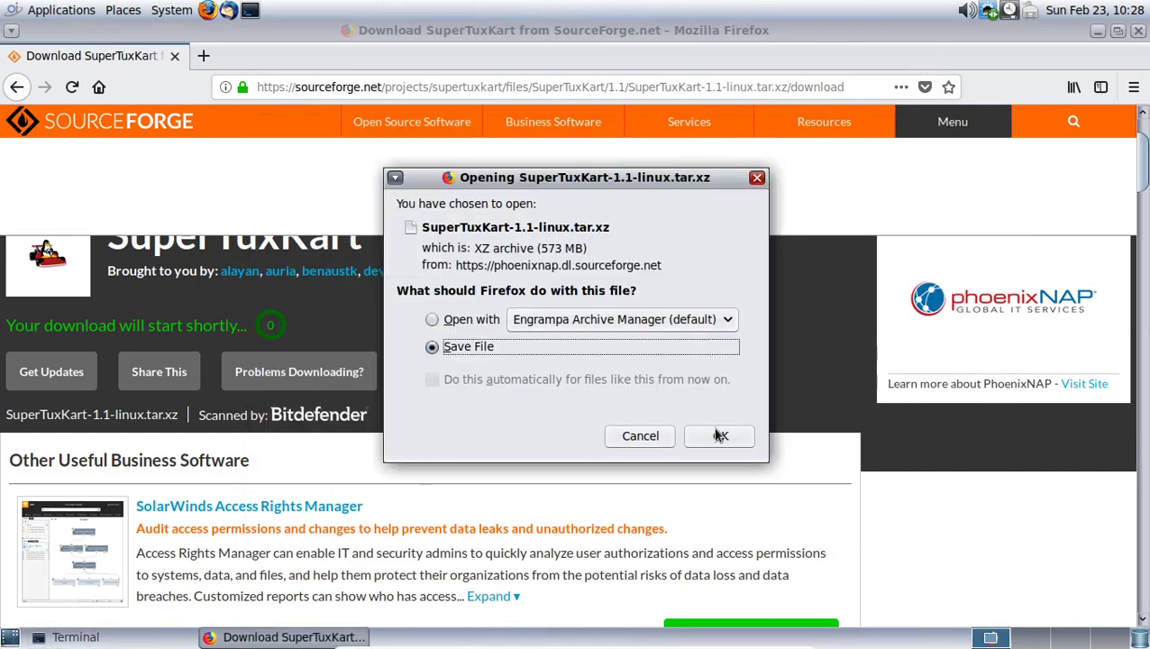
left_click(720, 435)
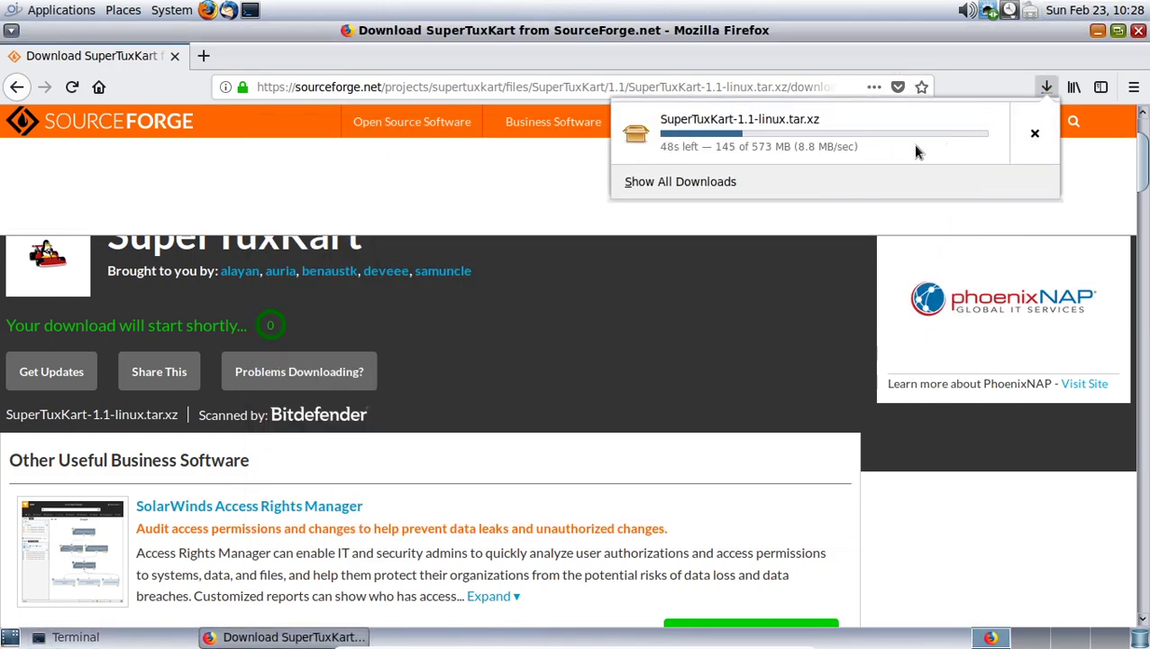
left_click(713, 260)
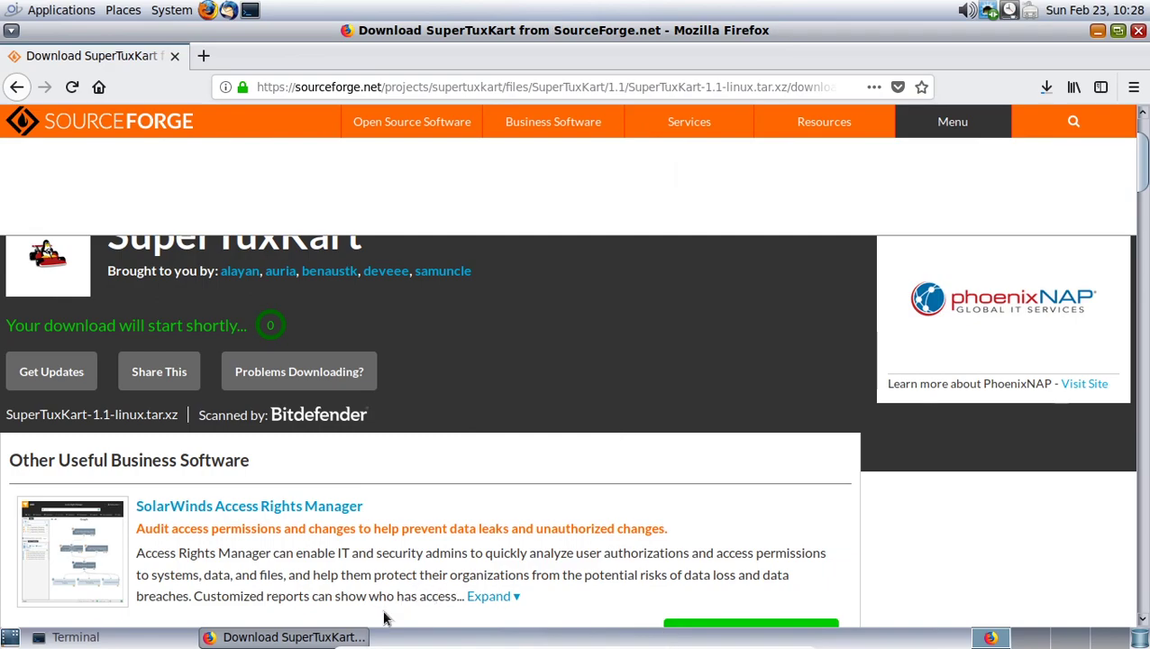
- Check the progress of the boost installation in the Terminal, minimize it, and check the SuperTuxKart download in Firefox
left_click(75, 636)
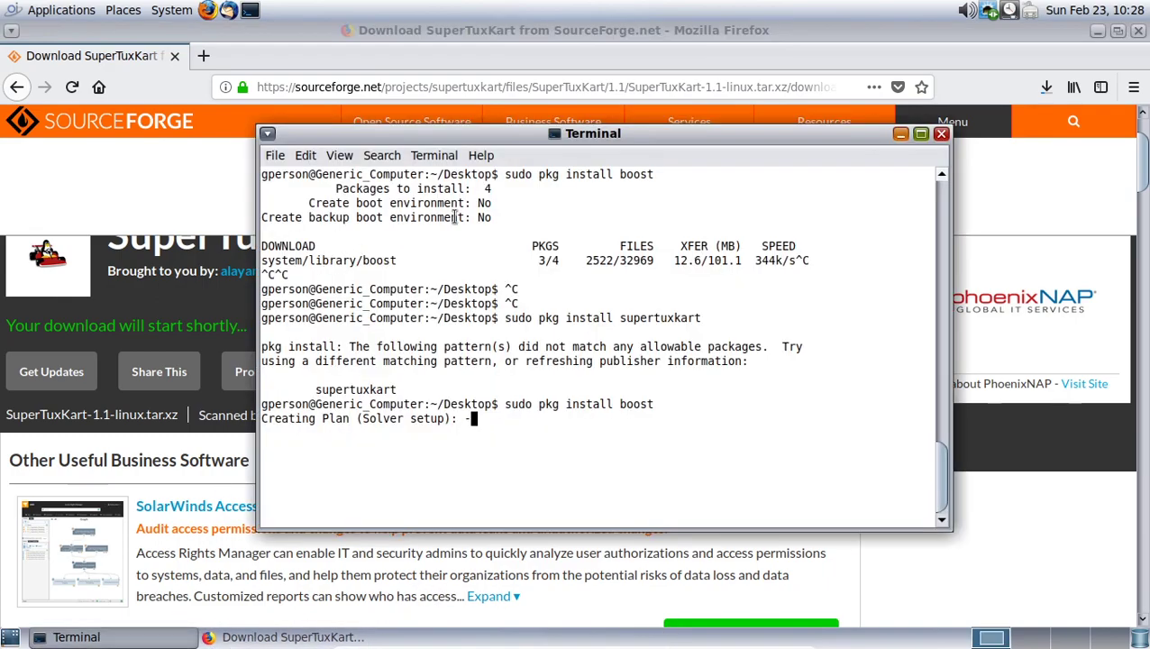
left_click_drag(417, 426, 270, 402)
left_click(595, 402)
left_click(899, 134)
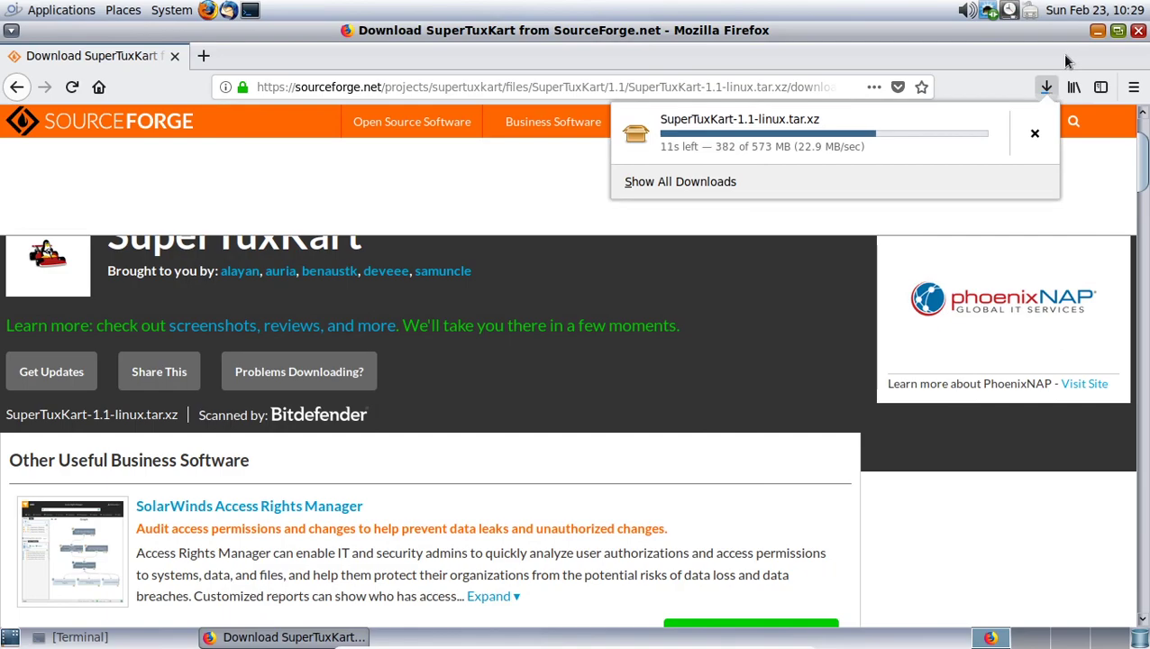
left_click(1045, 86)
- View the General preferences of Firefox and close the Preferences page
left_click(1133, 86)
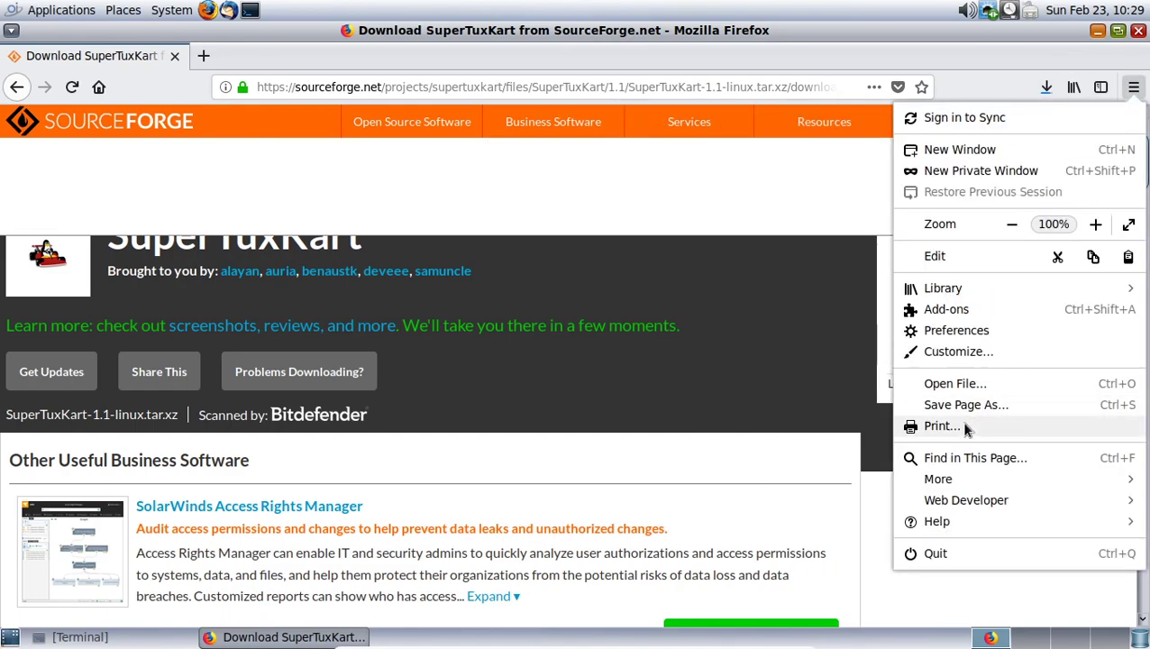
left_click(956, 330)
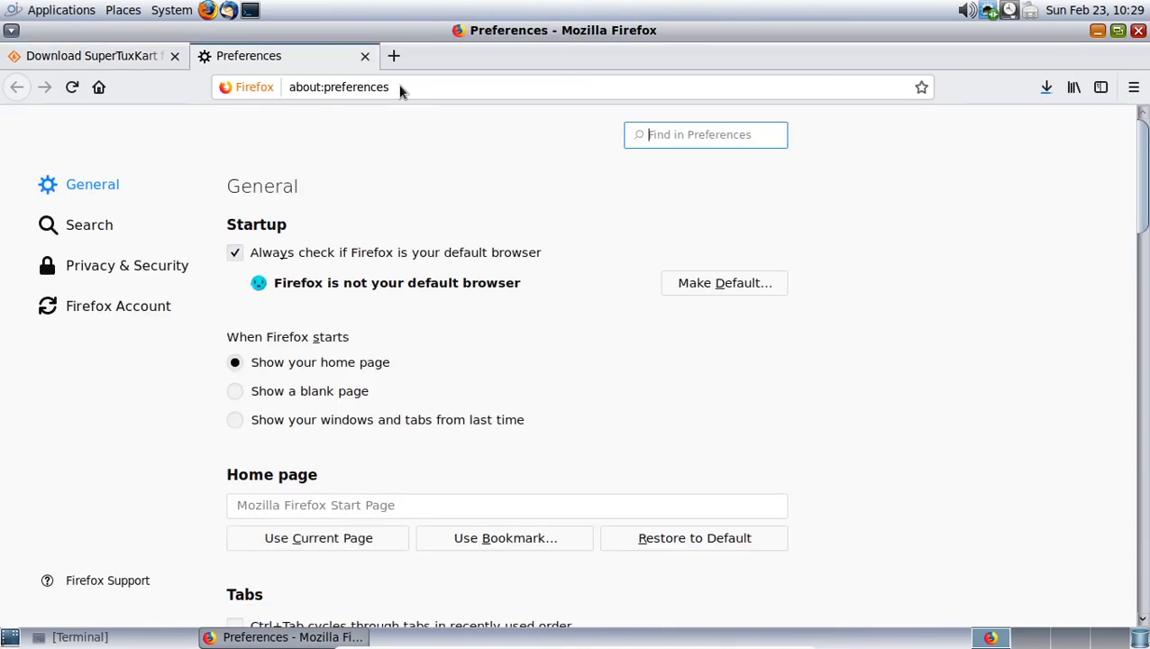
left_click(365, 56)
- Customize the Firefox toolbar by removing the Home button and both flexible spaces, and turn off the title bar
left_click(1133, 86)
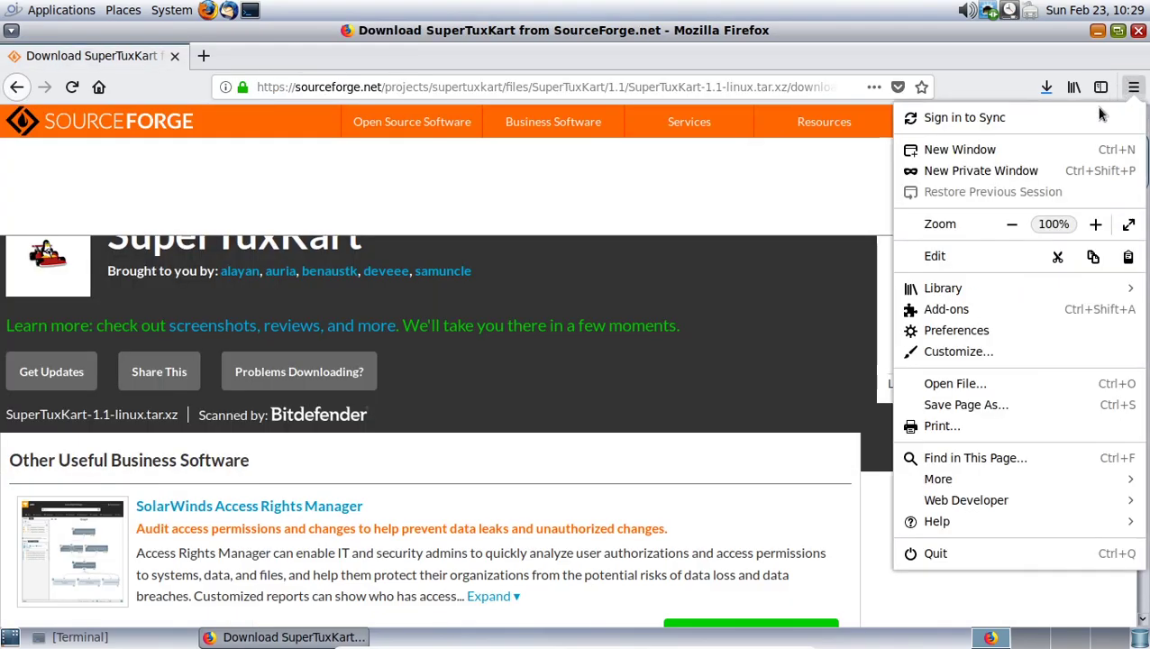
left_click(960, 350)
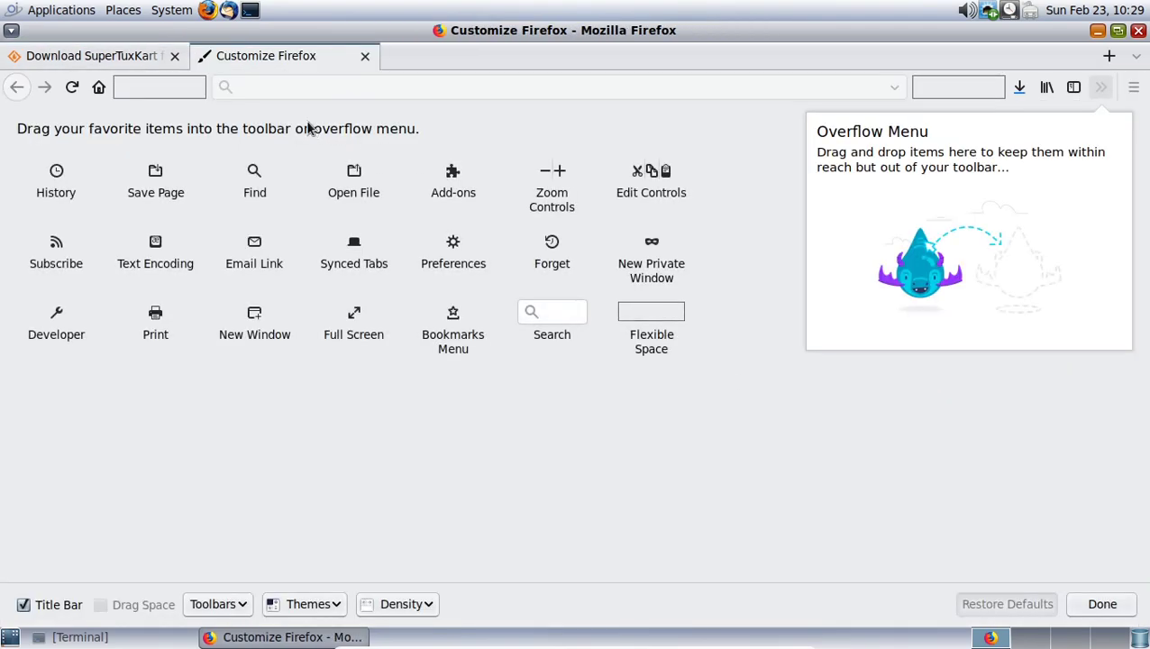
left_click_drag(189, 86, 180, 191)
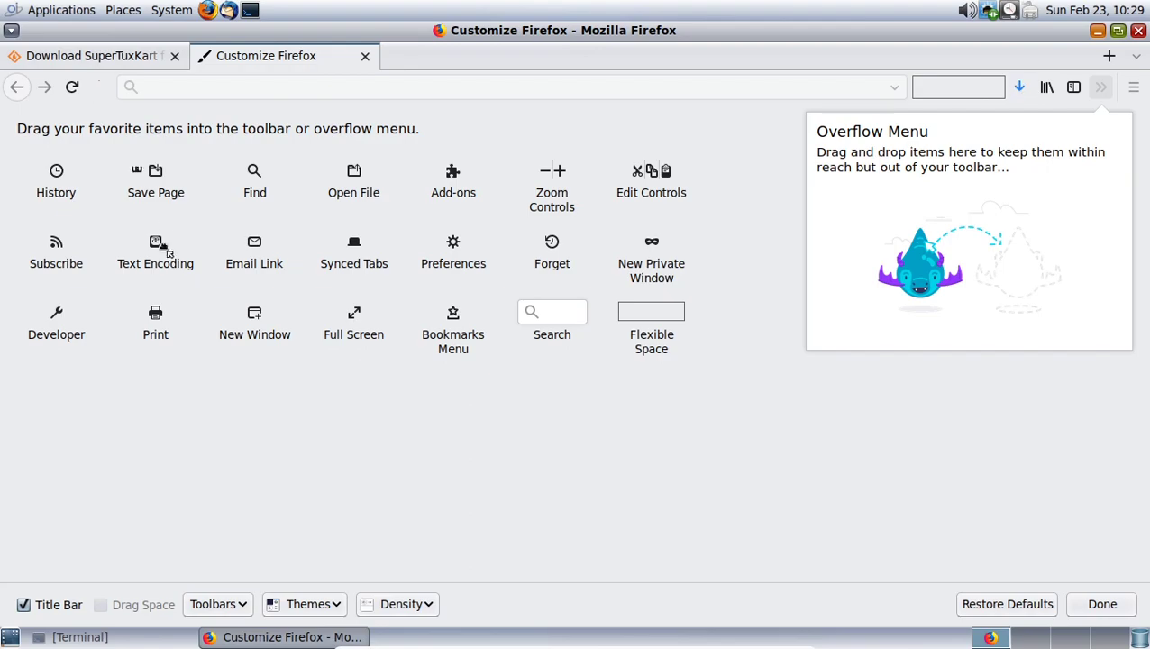
left_click_drag(168, 253, 162, 254)
left_click_drag(932, 95, 576, 526)
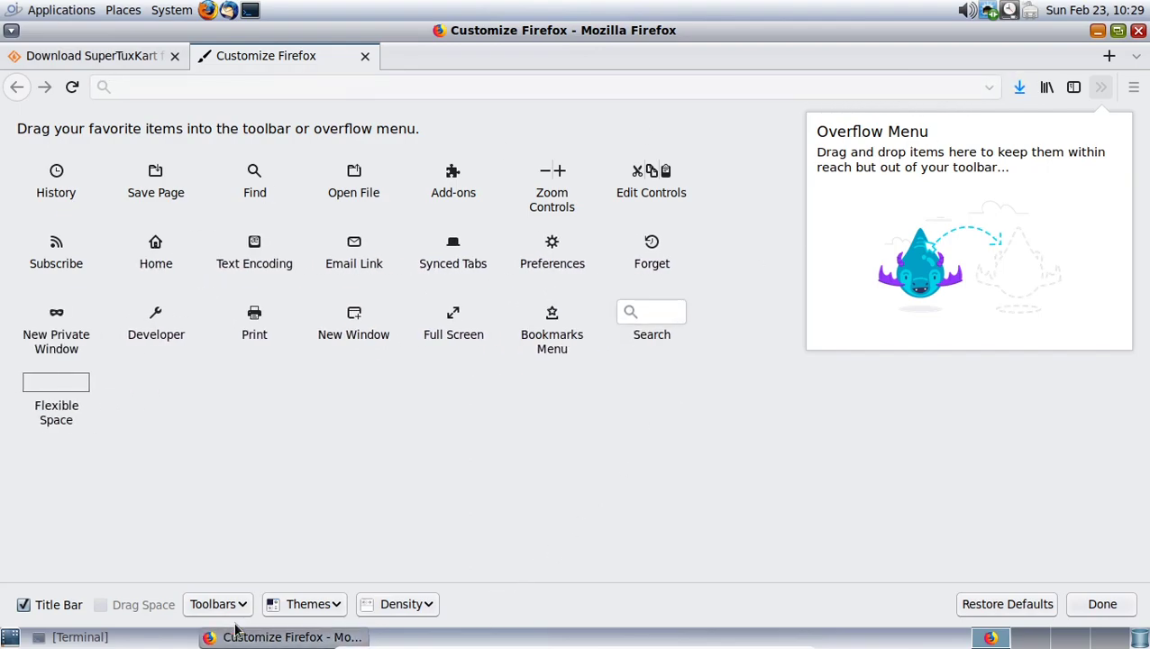
left_click(45, 610)
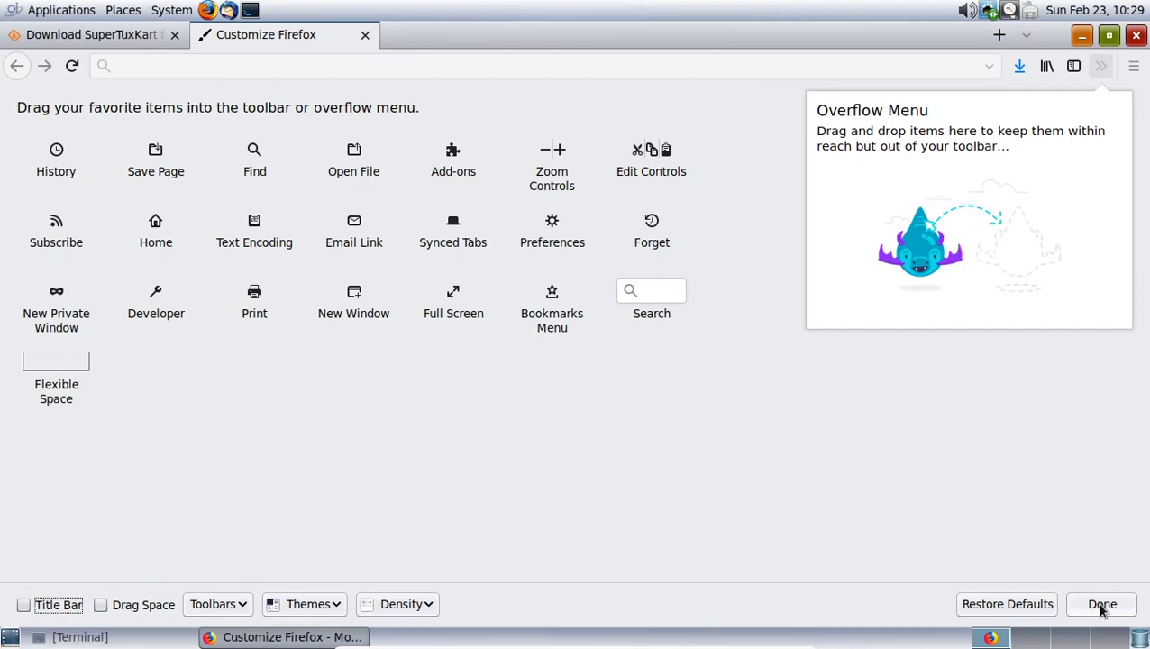
left_click(1101, 604)
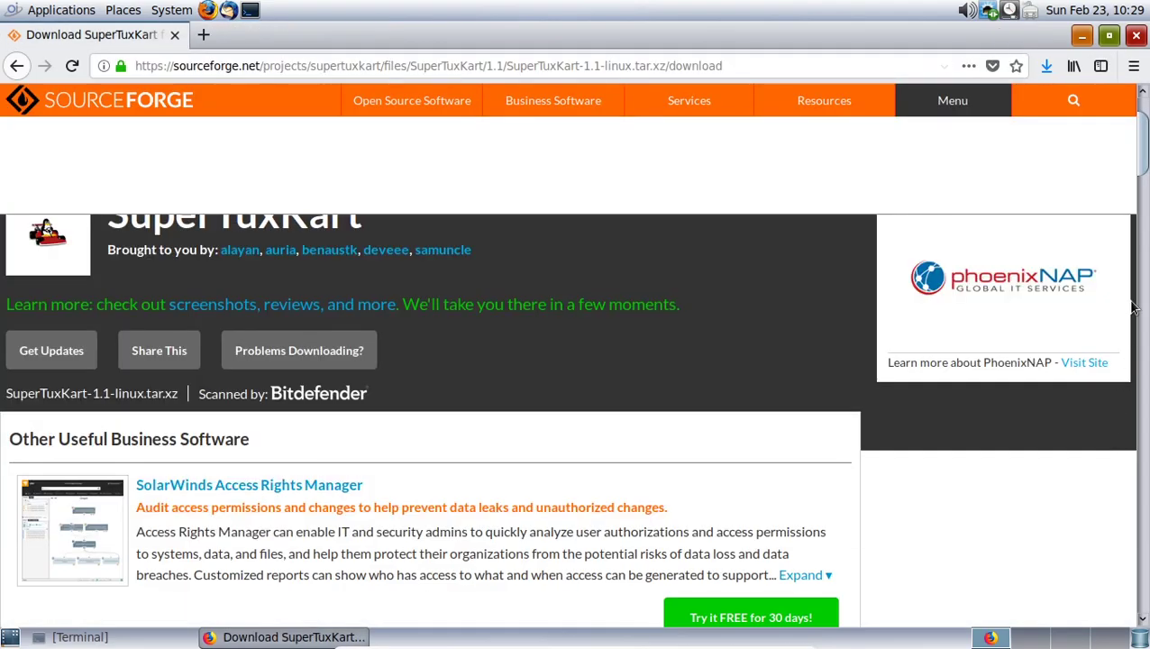
- Restore the maximized Firefox window to a smaller size, reposition it and minimize it to reveal the Downloads folder
left_click(1104, 38)
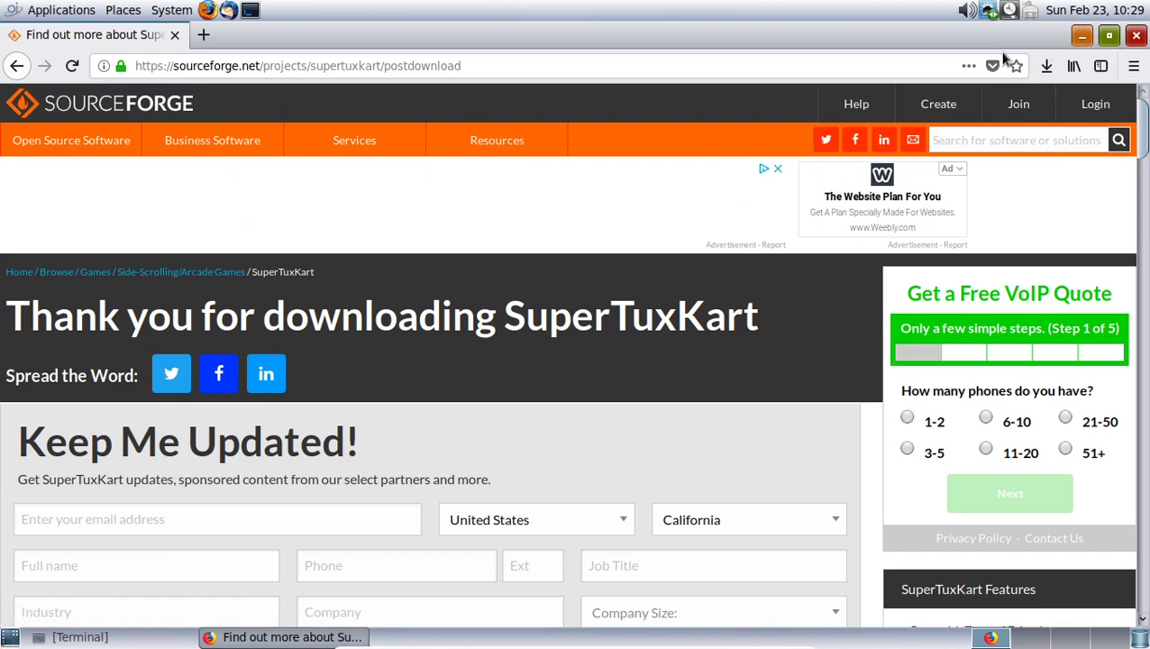
left_click_drag(898, 33, 825, 58)
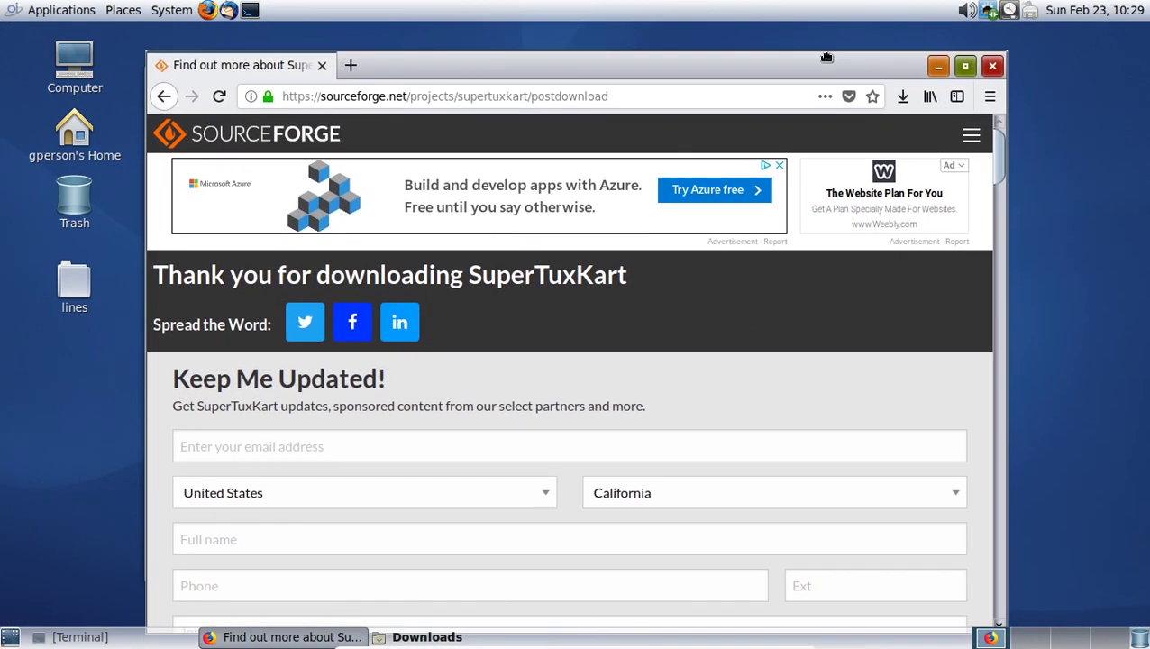
left_click(937, 66)
- Extract SuperTuxKart-1.1-linux.tar.xz in place in the Downloads folder
left_click(339, 293)
right_click(330, 216)
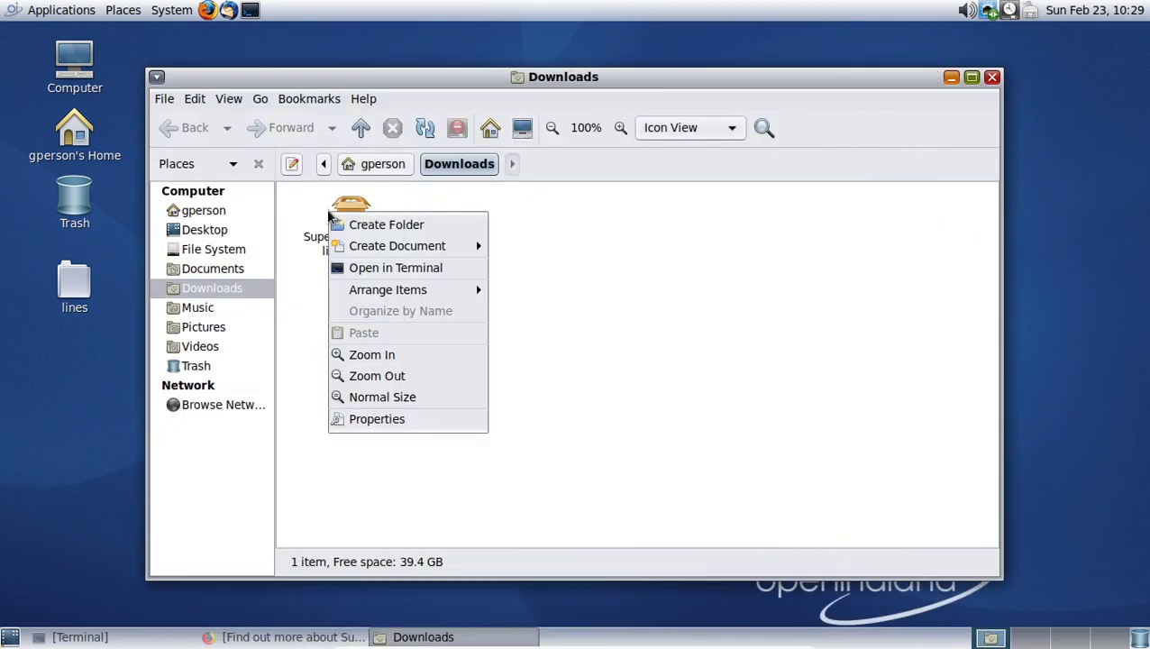
left_click(358, 200)
right_click(334, 216)
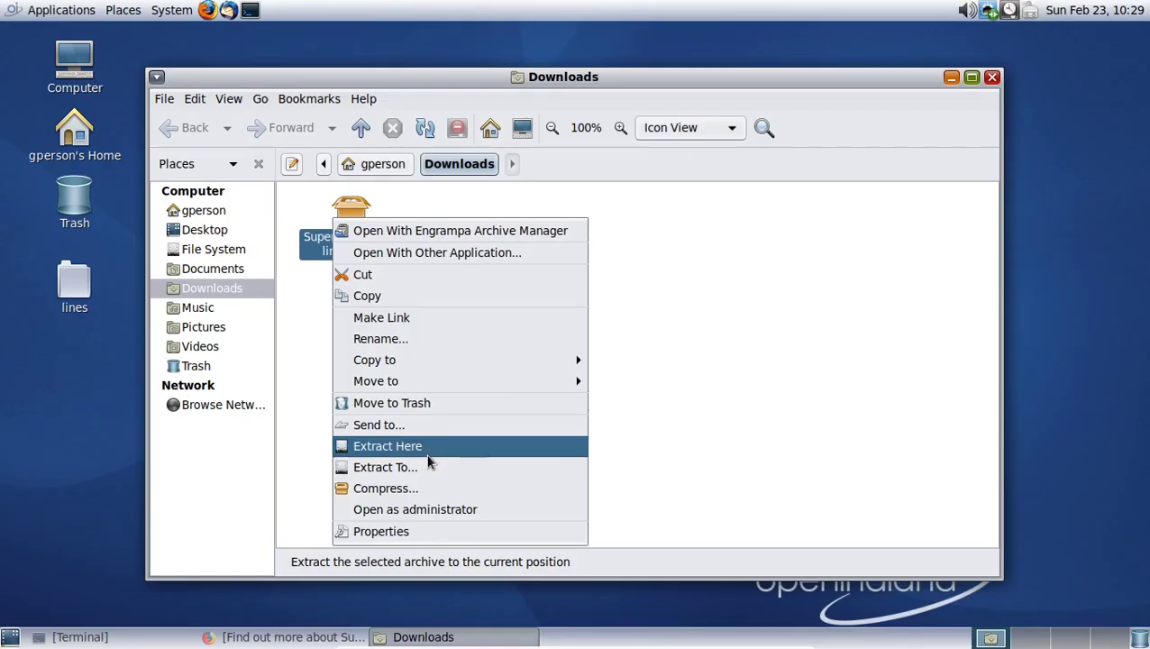
left_click(429, 450)
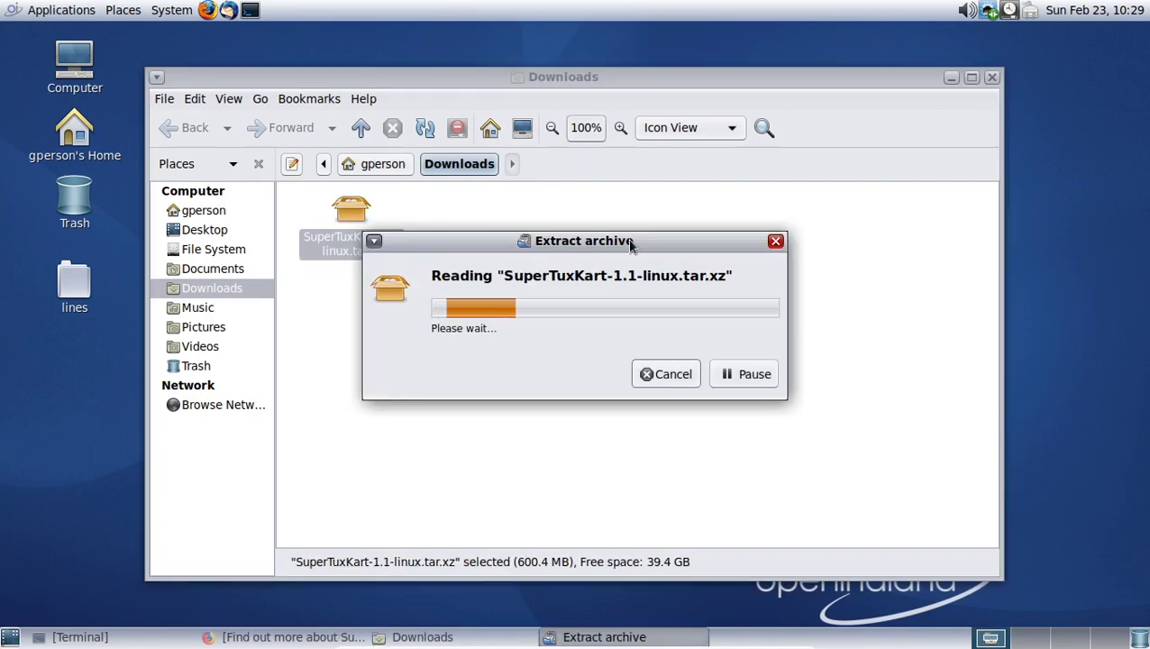
- Close the minimized Firefox window while the archive is being read
left_click(324, 637)
right_click(328, 636)
left_click(334, 612)
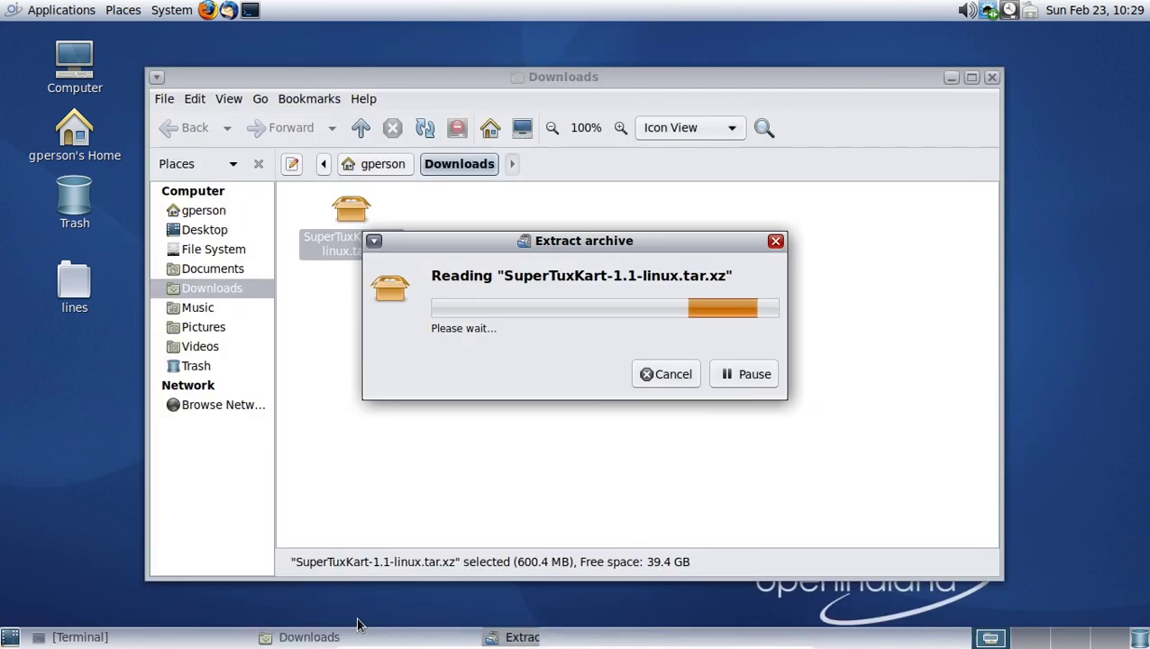
- Minimize the Downloads window, bring up the Terminal and reposition it to check the extraction and boost installation progress
left_click(237, 637)
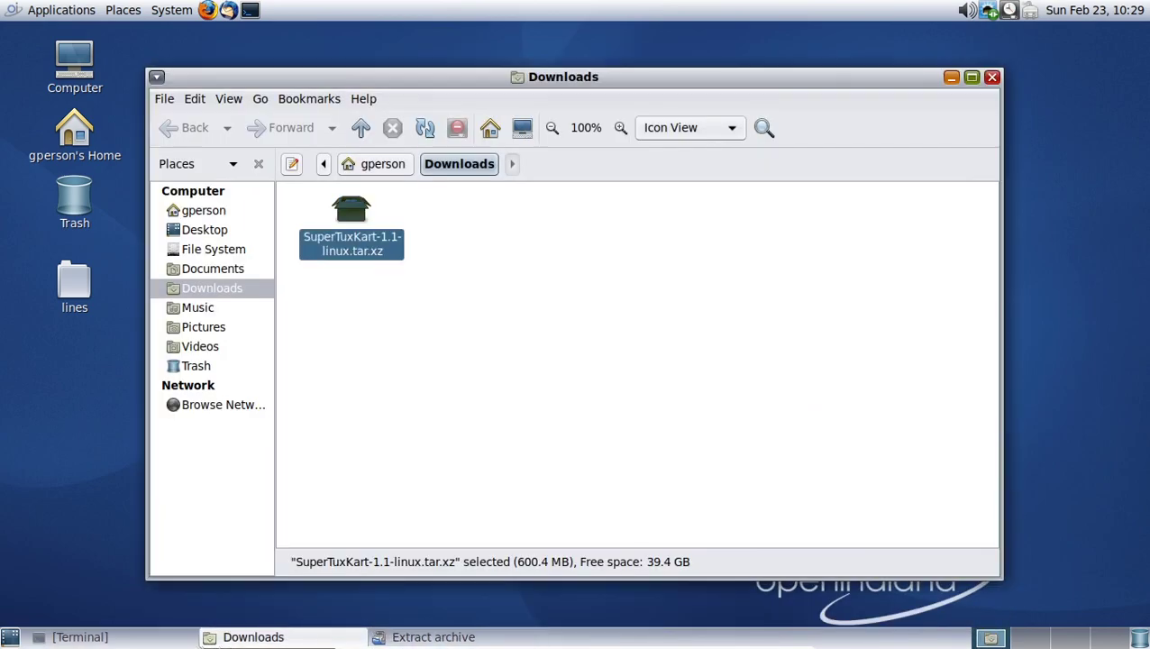
left_click(237, 641)
left_click(134, 636)
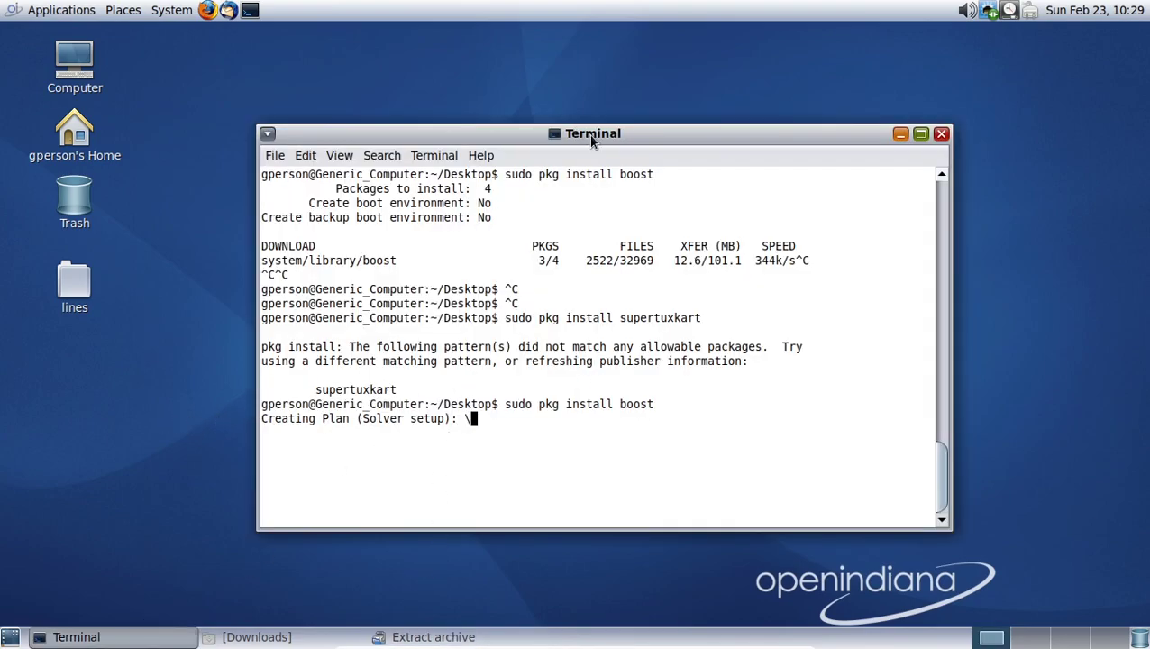
left_click_drag(591, 140, 629, 482)
left_click(670, 320)
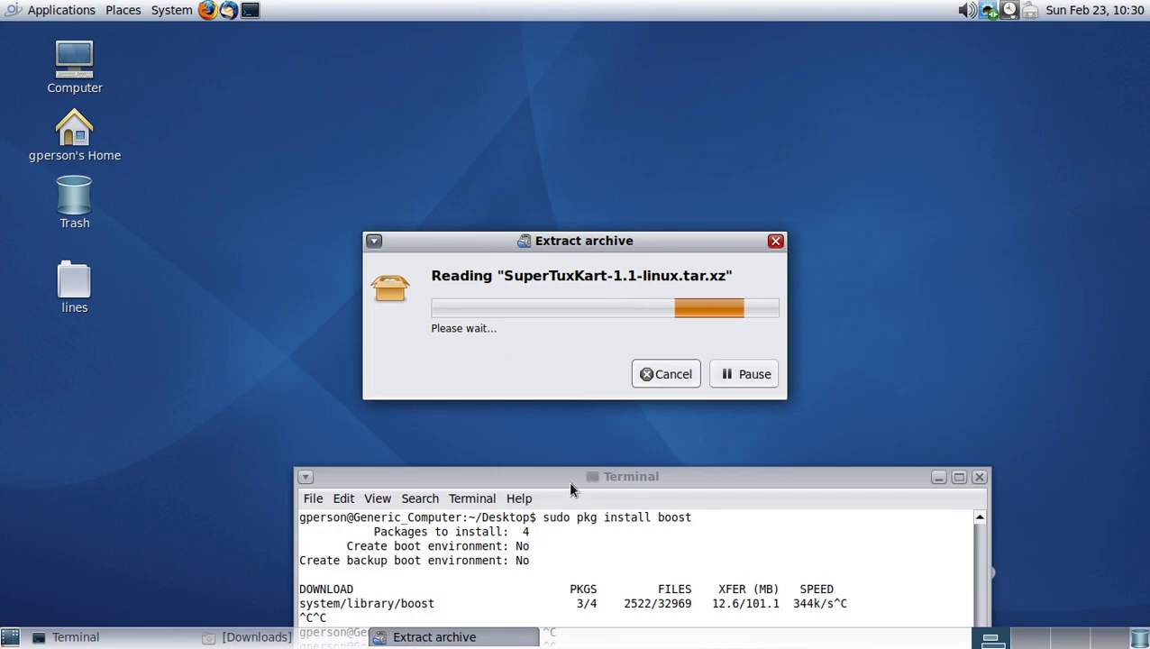
left_click_drag(570, 489, 445, 158)
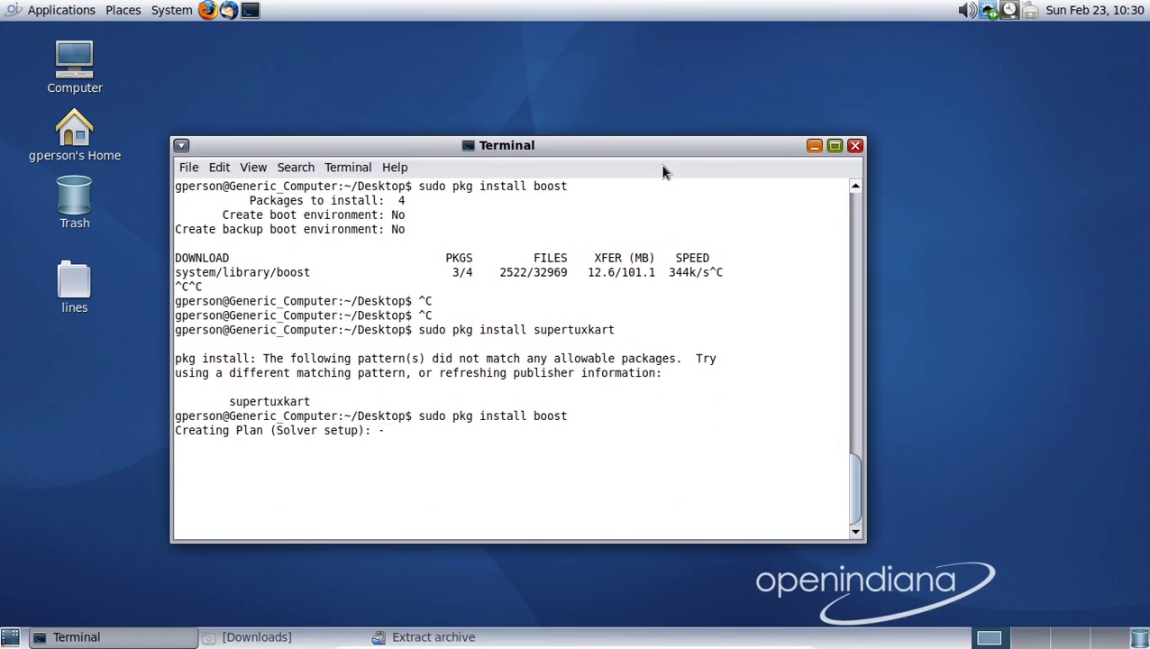
- Close the Terminal that is running the boost installation and cancel the extraction of SuperTuxKart-1.1-linux.tar.xz
left_click_drag(788, 144, 861, 102)
left_click(956, 109)
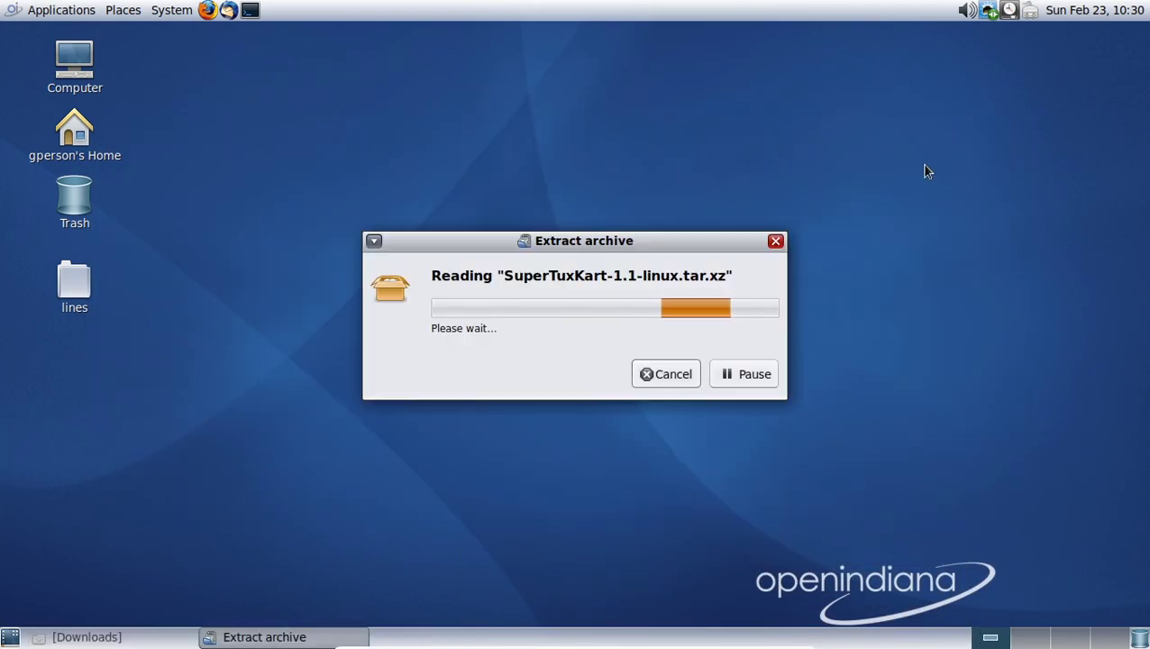
left_click(663, 368)
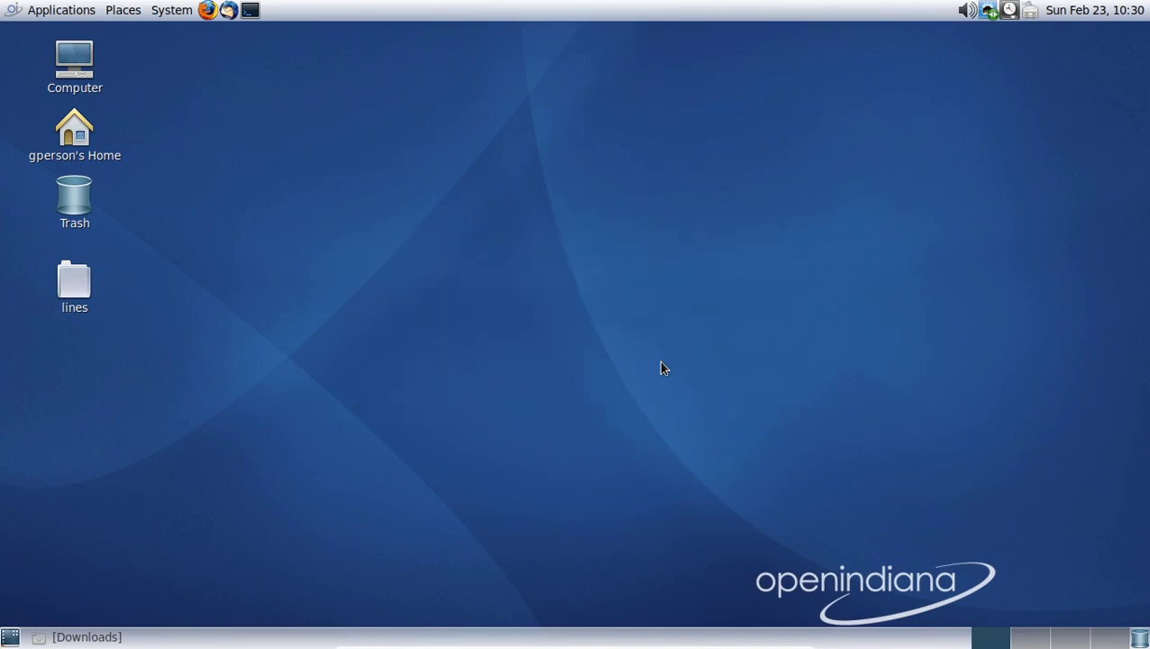
- Launch Firefox, minimize its window and restore the Downloads folder window
left_click(208, 10)
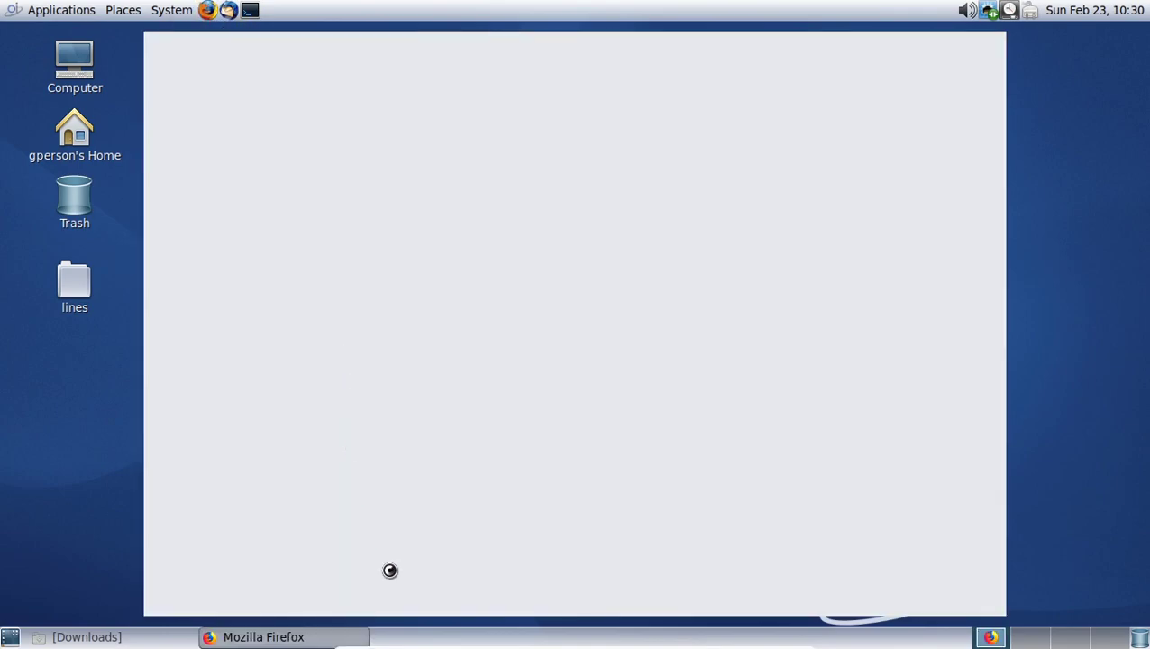
left_click(300, 636)
left_click(90, 637)
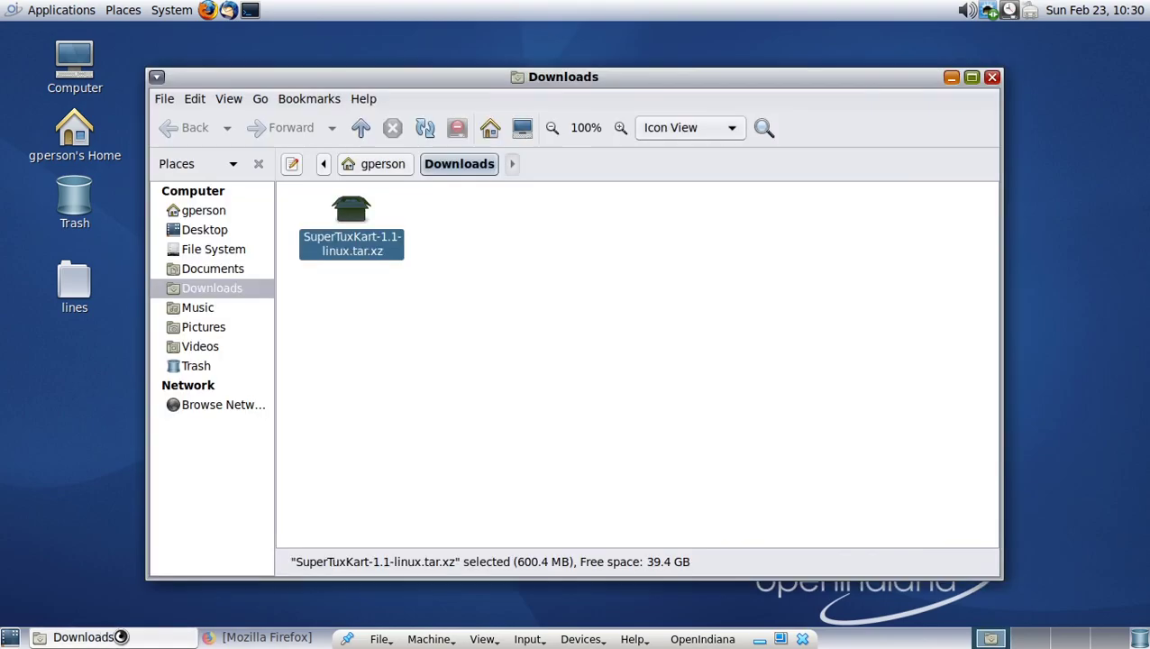
- Try to open SuperTuxKart-1.1-linux.tar.xz from the Downloads folder in Archive Manager
left_click(362, 315)
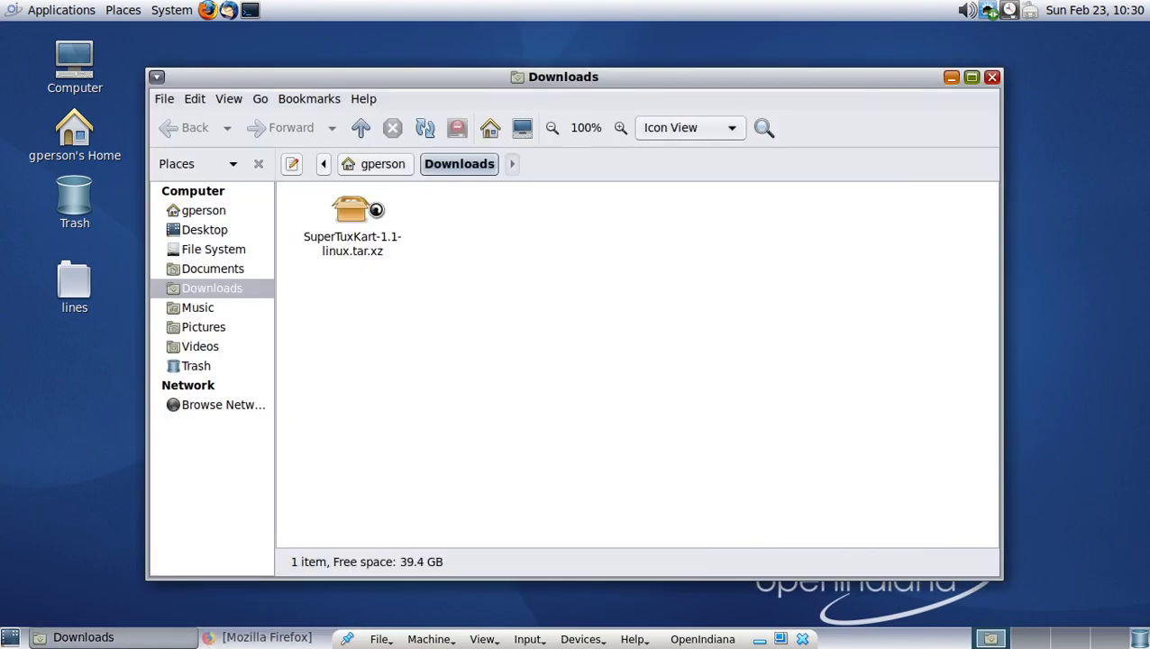
right_click(353, 214)
left_click(429, 227)
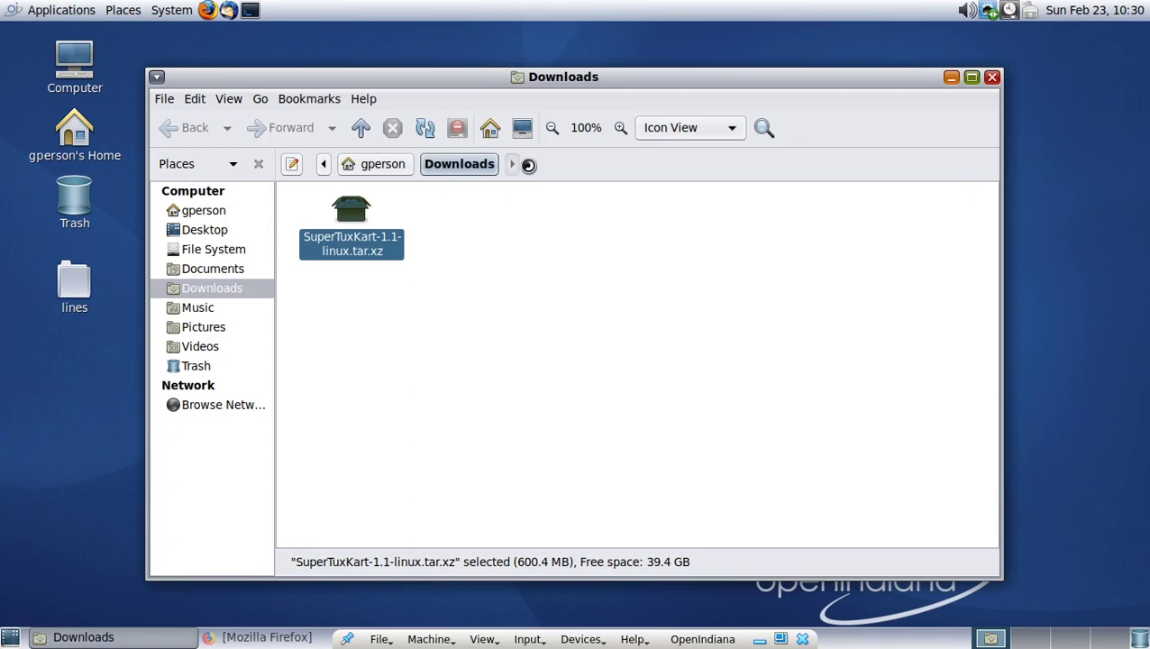
- Close the Downloads folder window, cancel the reading of the SuperTuxKart archive and close Archive Manager
left_click(429, 131)
left_click_drag(596, 83, 483, 308)
left_click(879, 302)
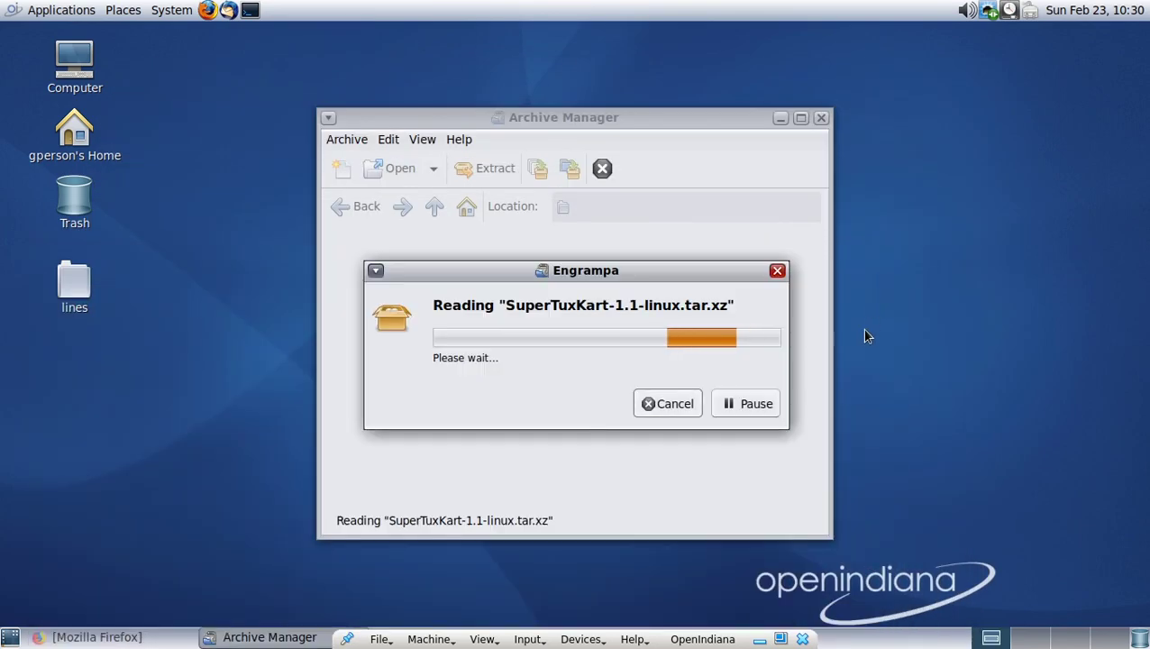
left_click_drag(667, 269, 667, 270)
left_click(667, 407)
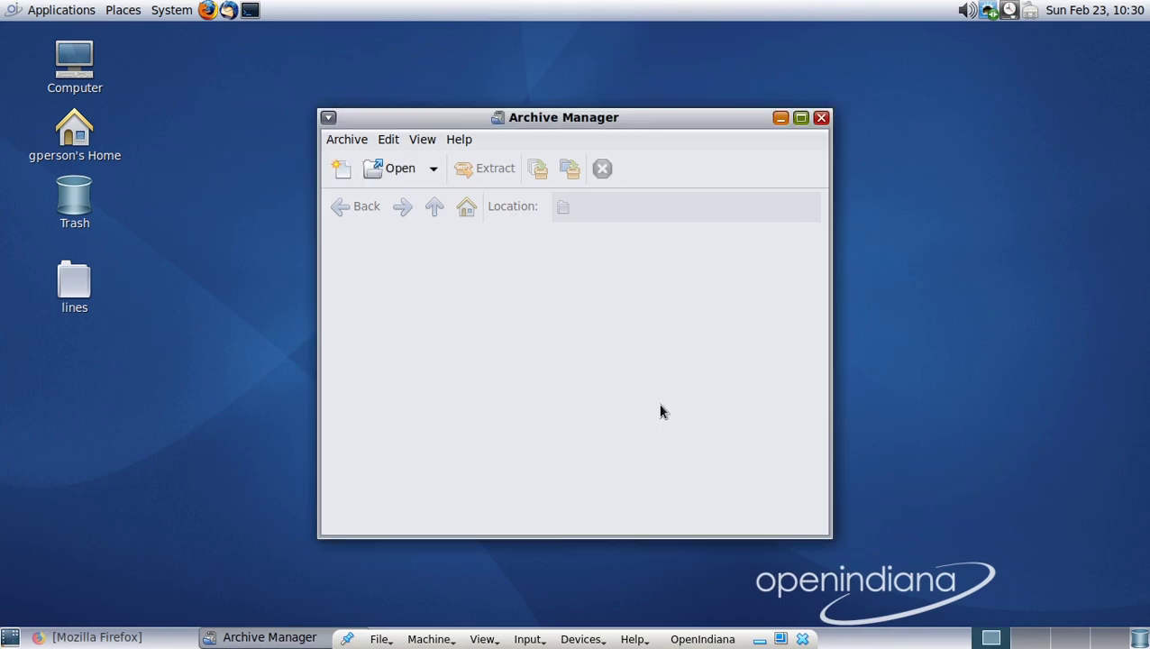
left_click(821, 119)
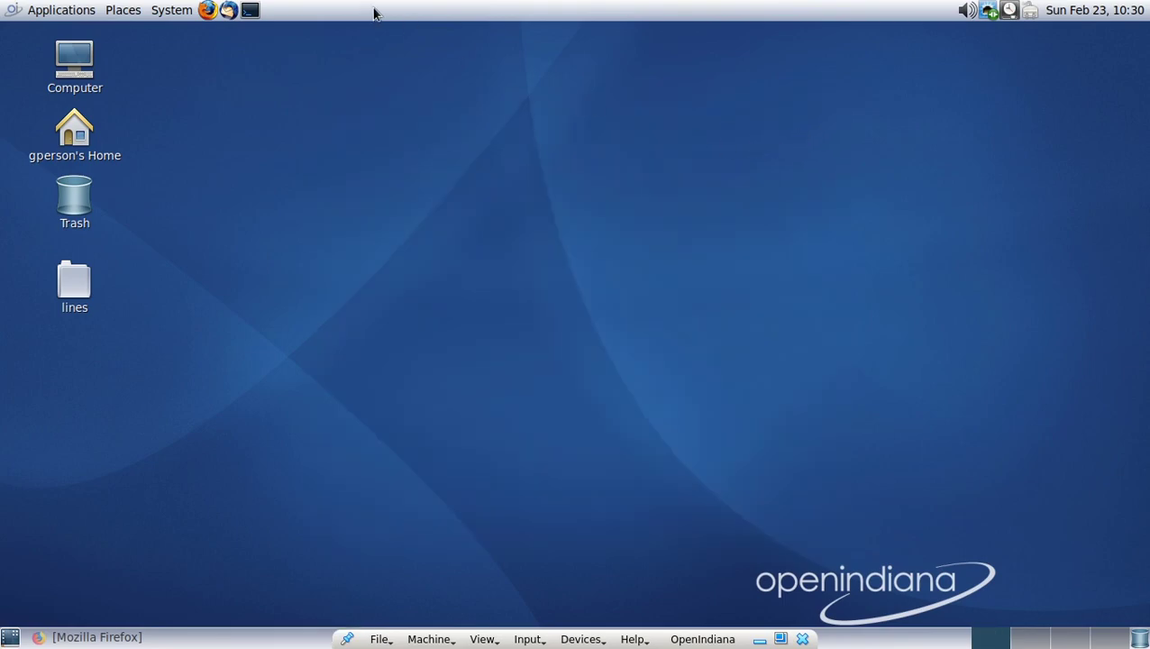
- Open another Firefox window and go to youtube.com
left_click(206, 10)
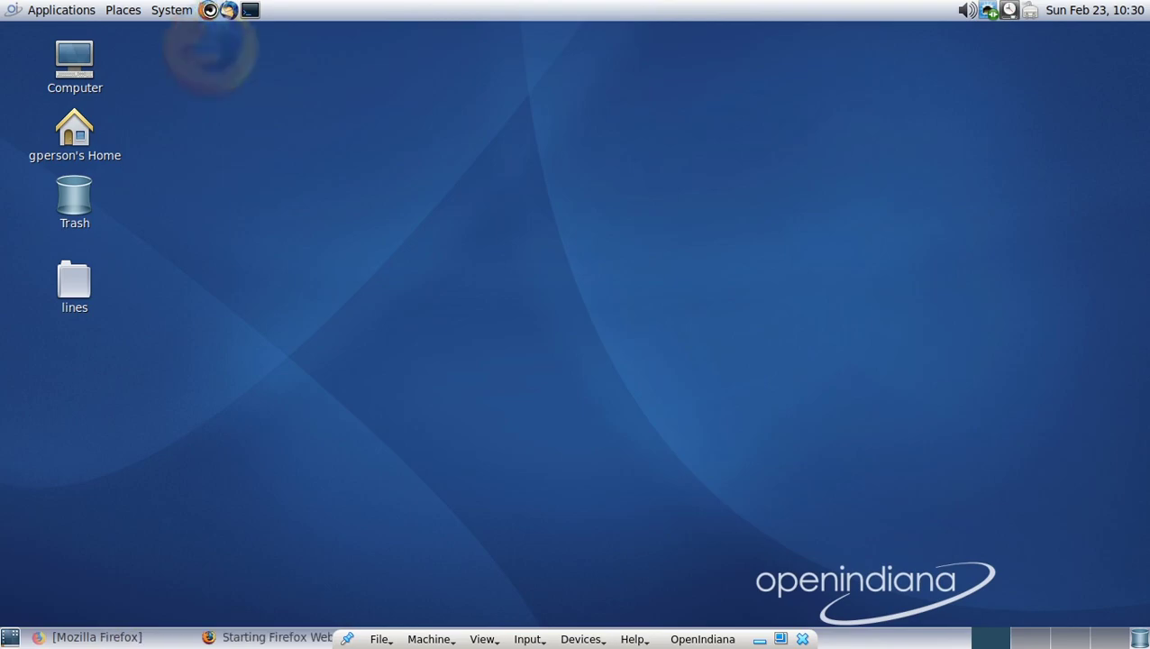
left_click(410, 78)
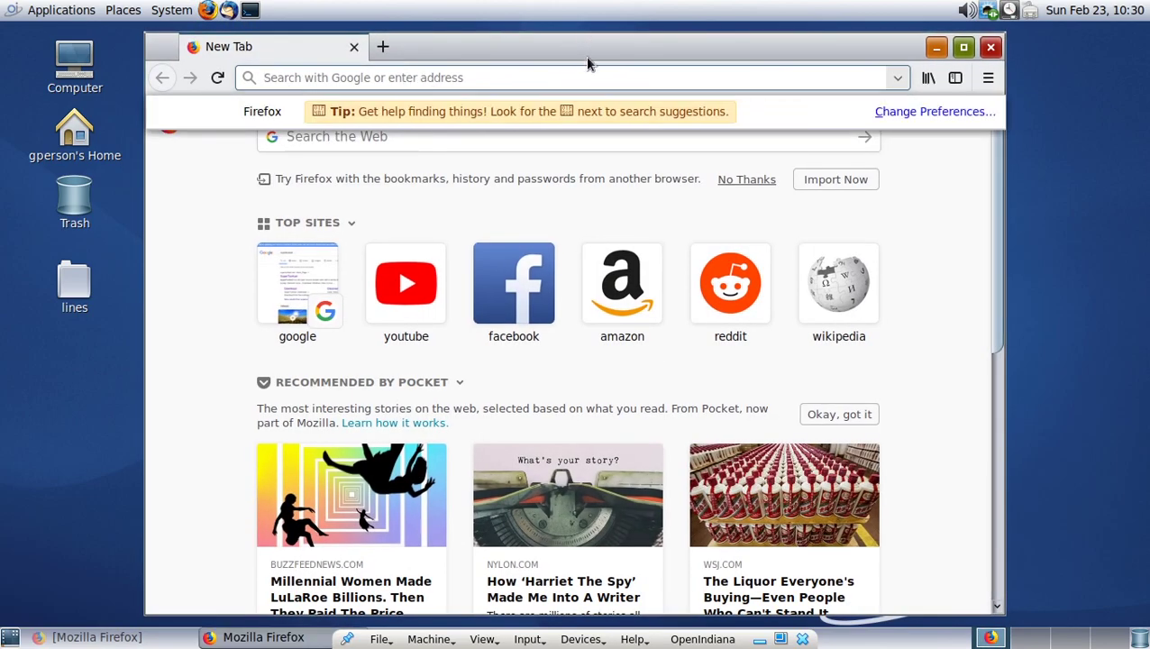
type("youtube.com/")
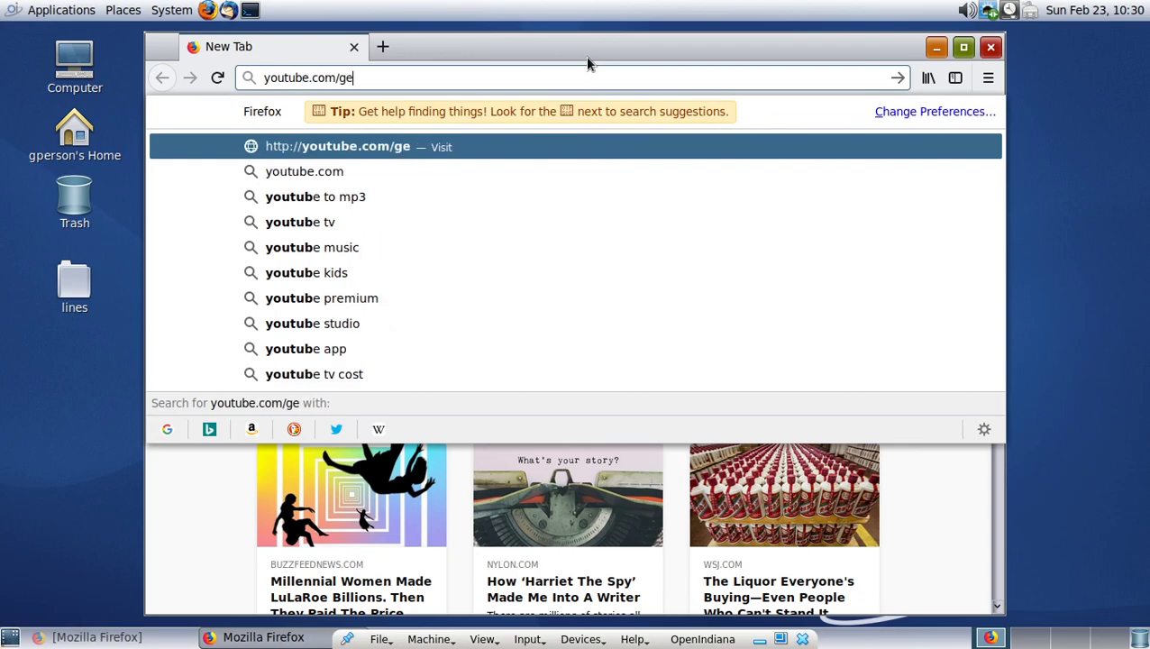
key("Return")
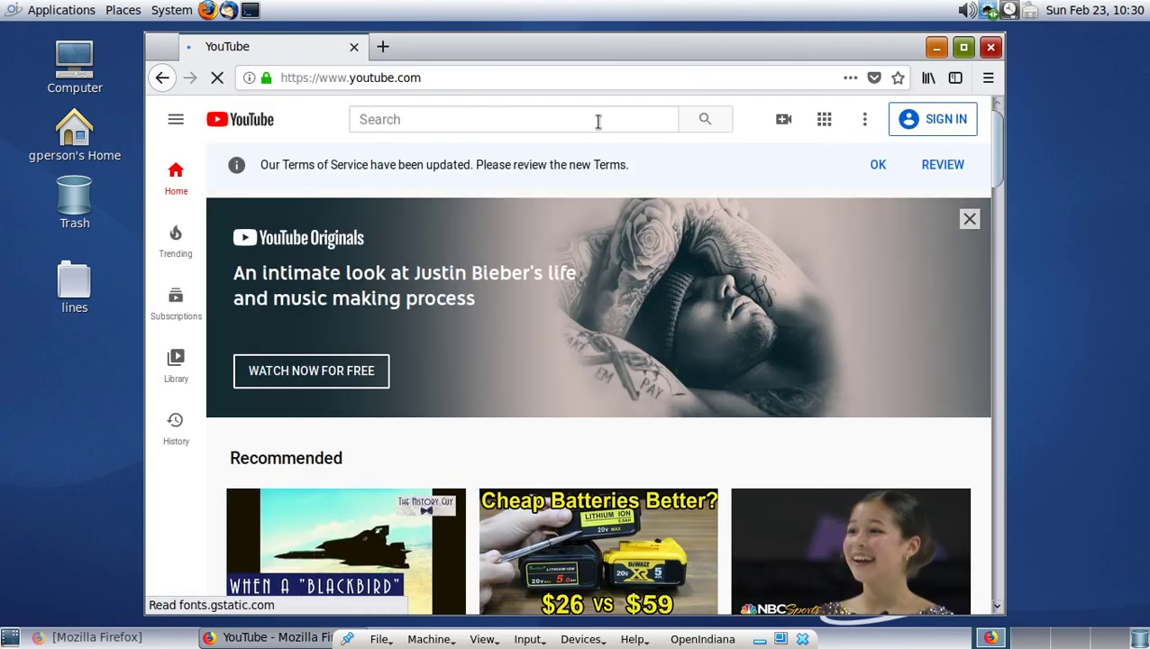
- Search YouTube for "generic person" and open the videos page of the first channel in the results
left_click(597, 122)
type("generi")
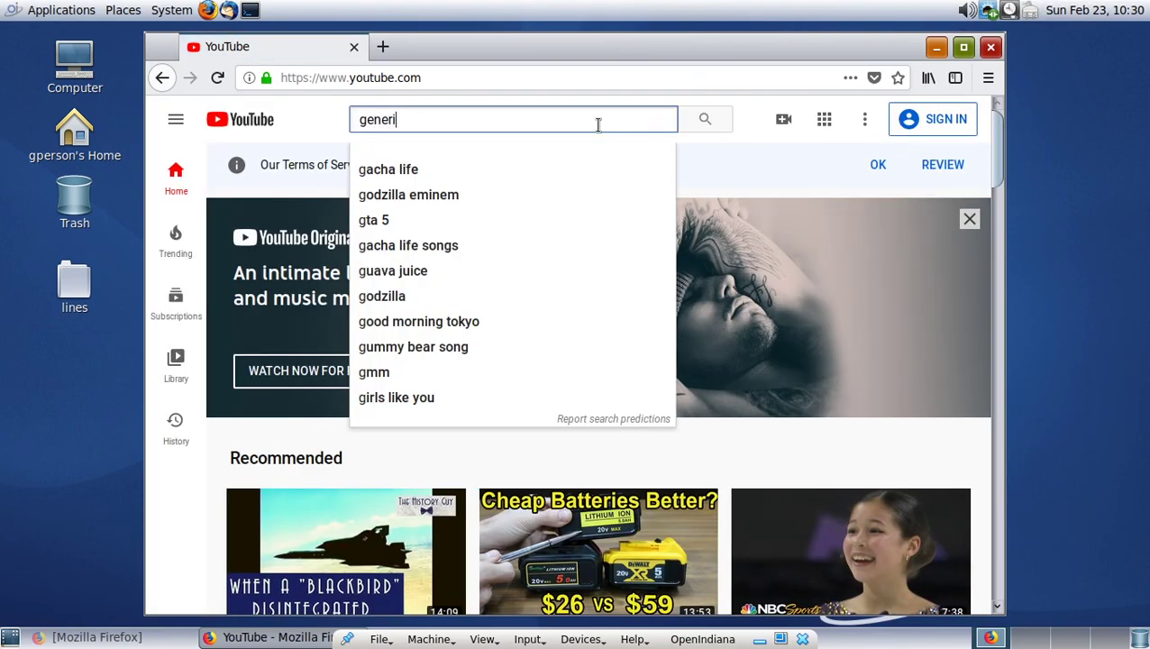
type("c person")
key("Return")
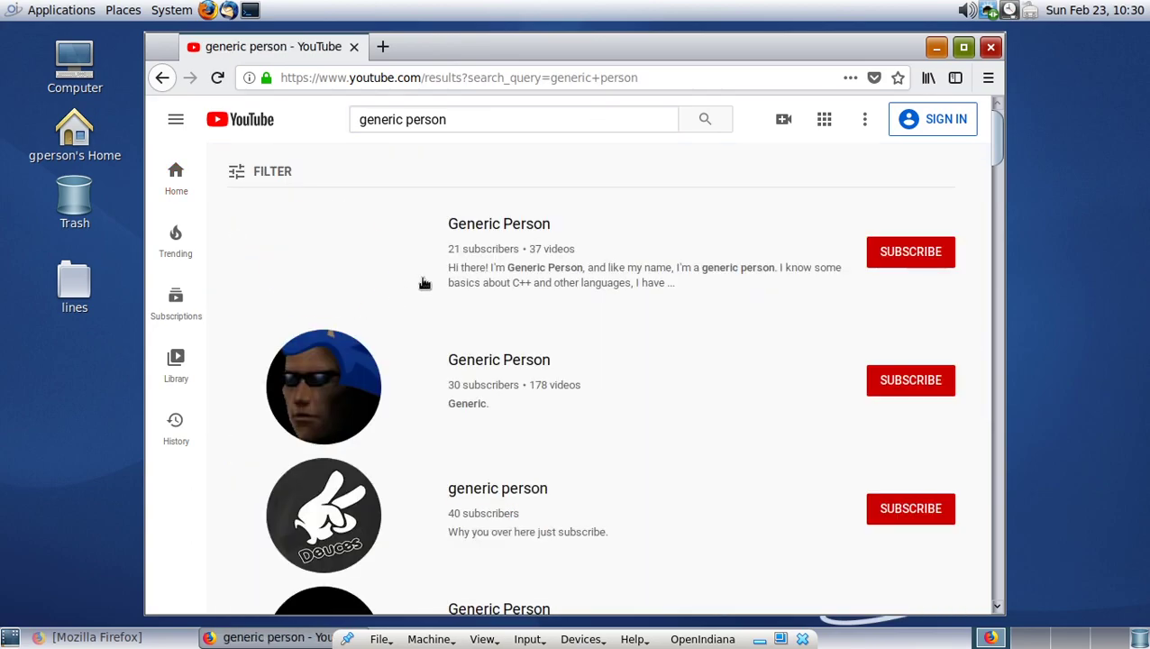
left_click(359, 245)
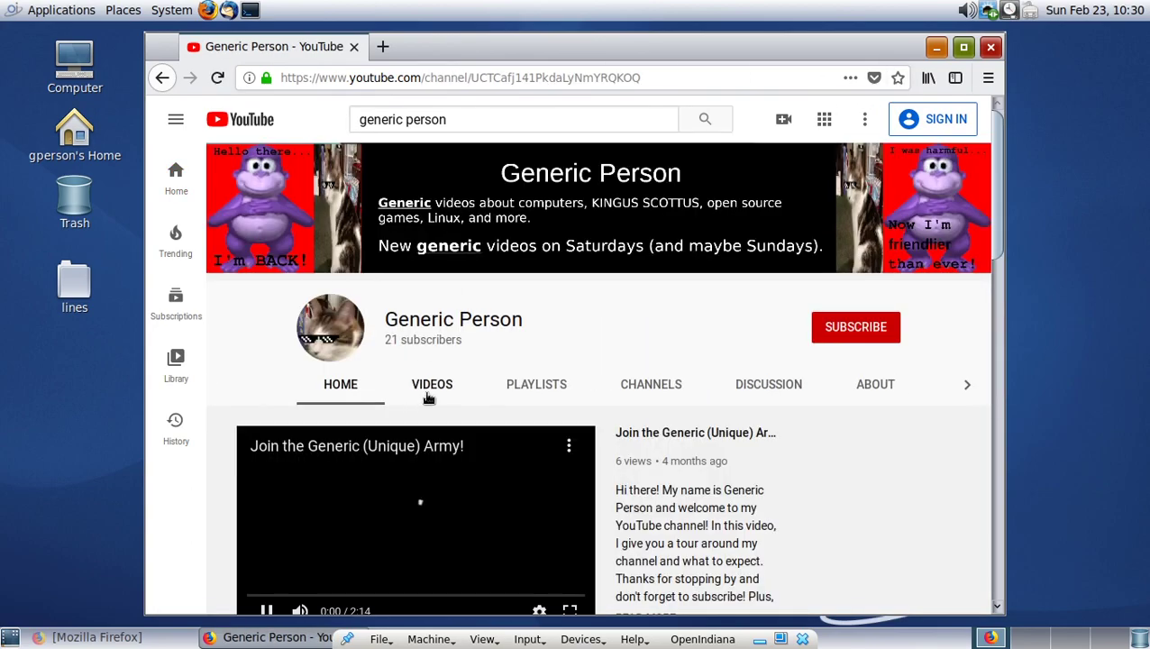
left_click(431, 385)
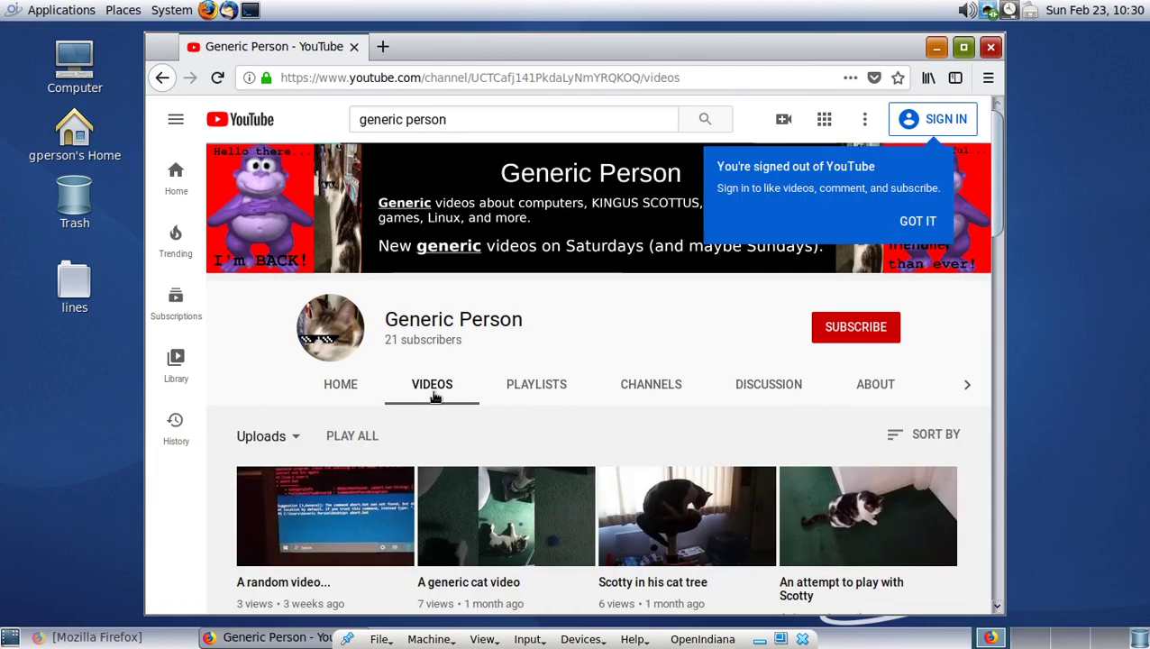
- Look through the channel's uploaded videos down to the oldest one
scroll(586, 353, "down", 3)
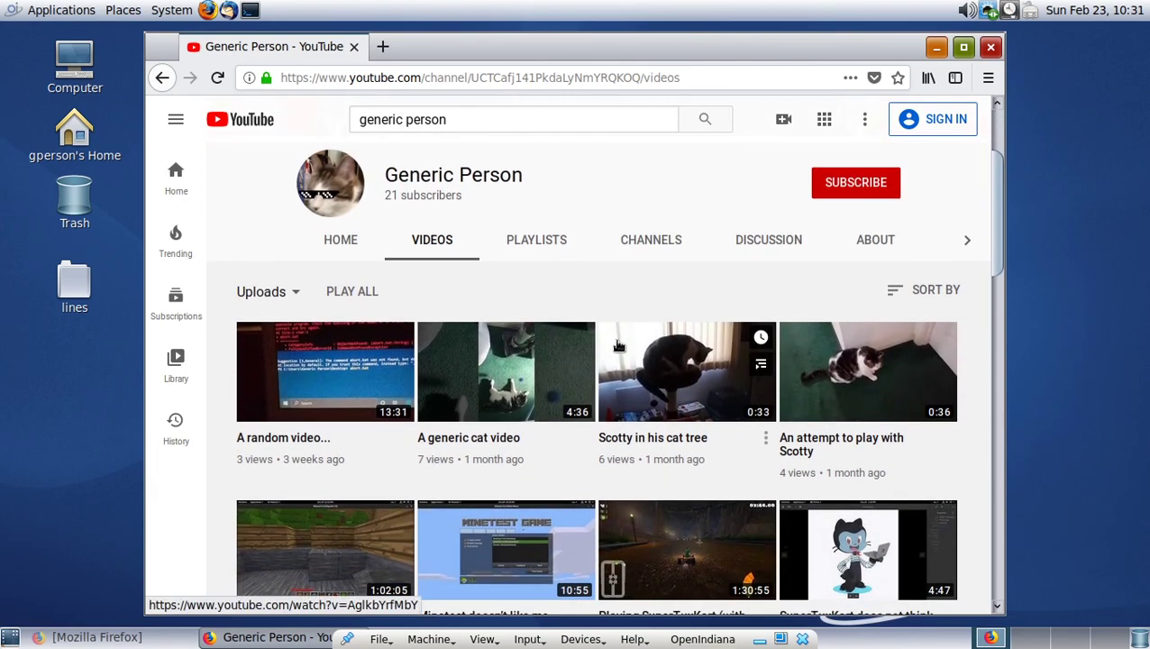
scroll(589, 421, "down", 2)
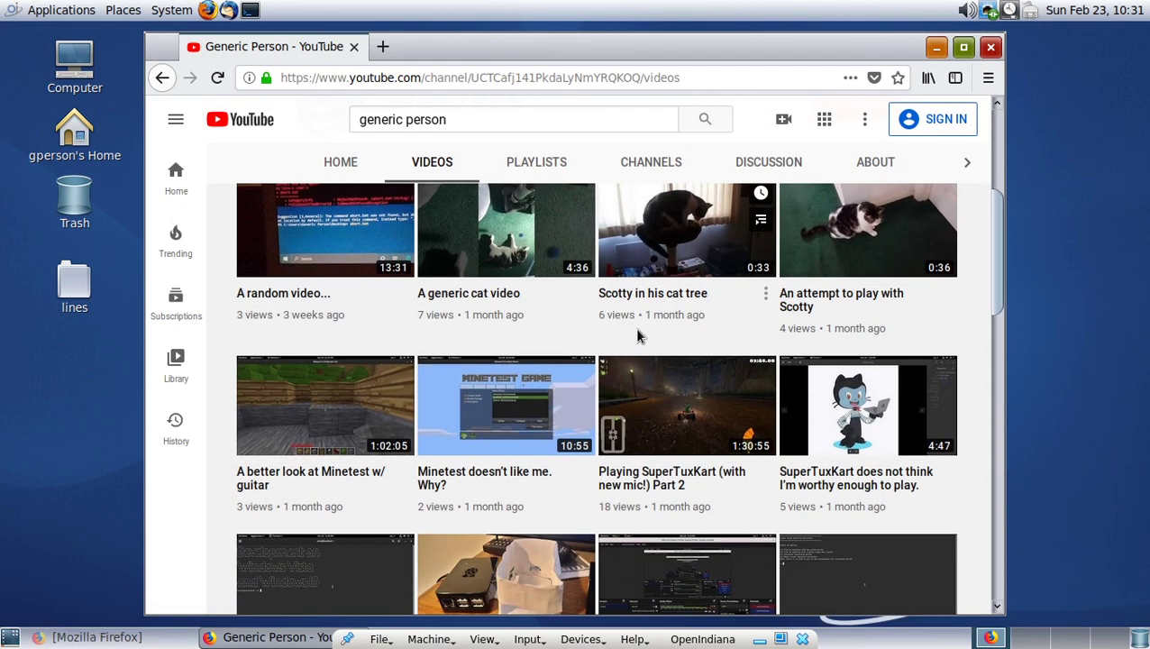
scroll(625, 333, "down", 3)
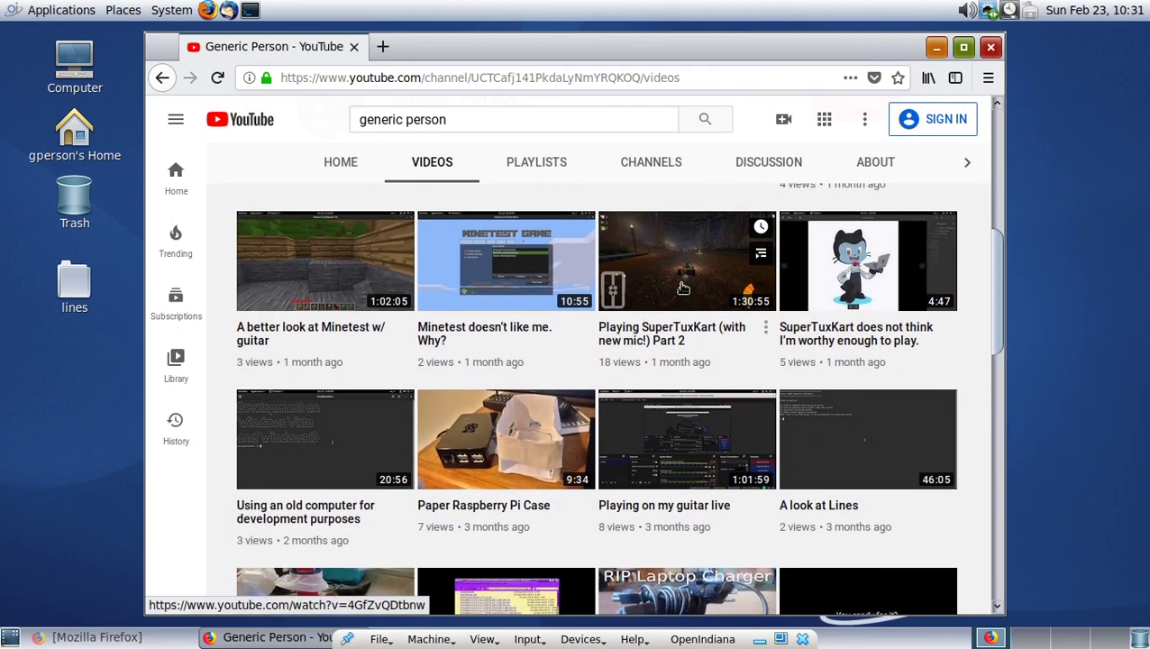
scroll(682, 288, "down", 1)
right_click(778, 400)
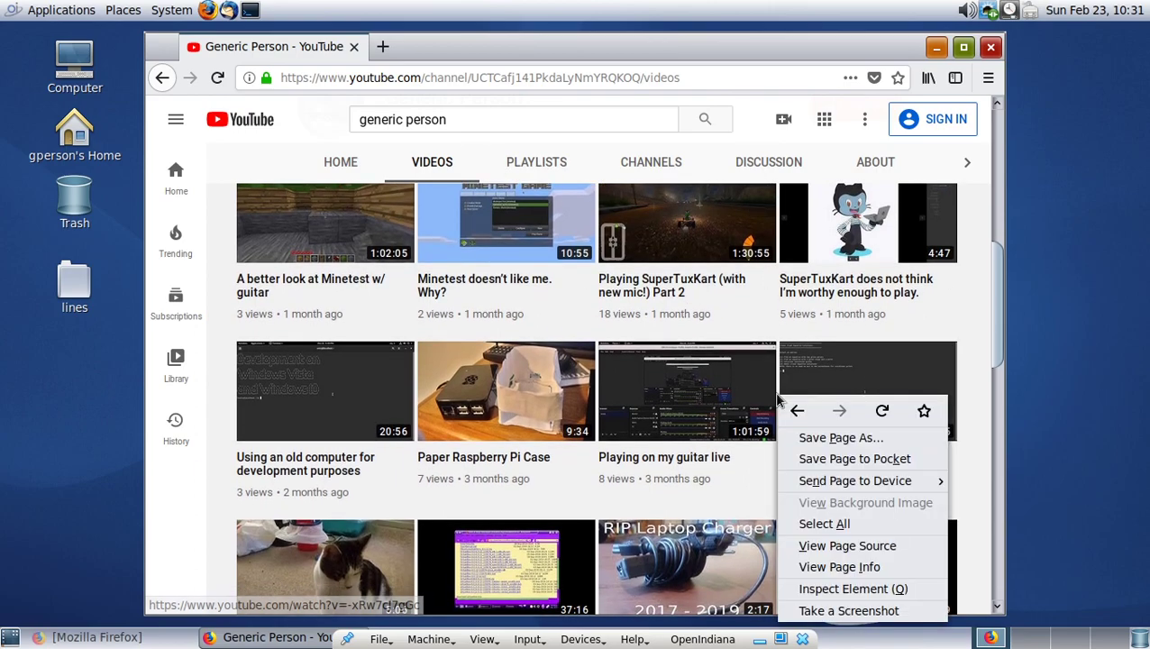
left_click(994, 338)
left_click_drag(1000, 328, 1000, 583)
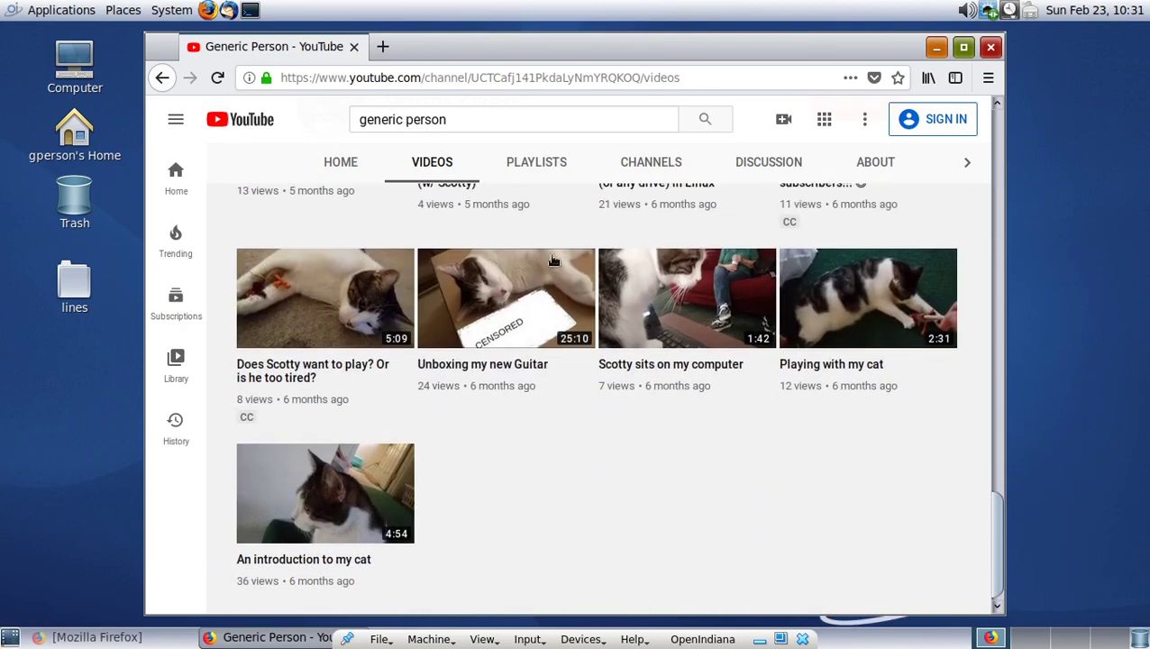
- Search for "minetest" in a new browser tab and open the Downloads page of the Minetest website
left_click(382, 47)
type("minetest")
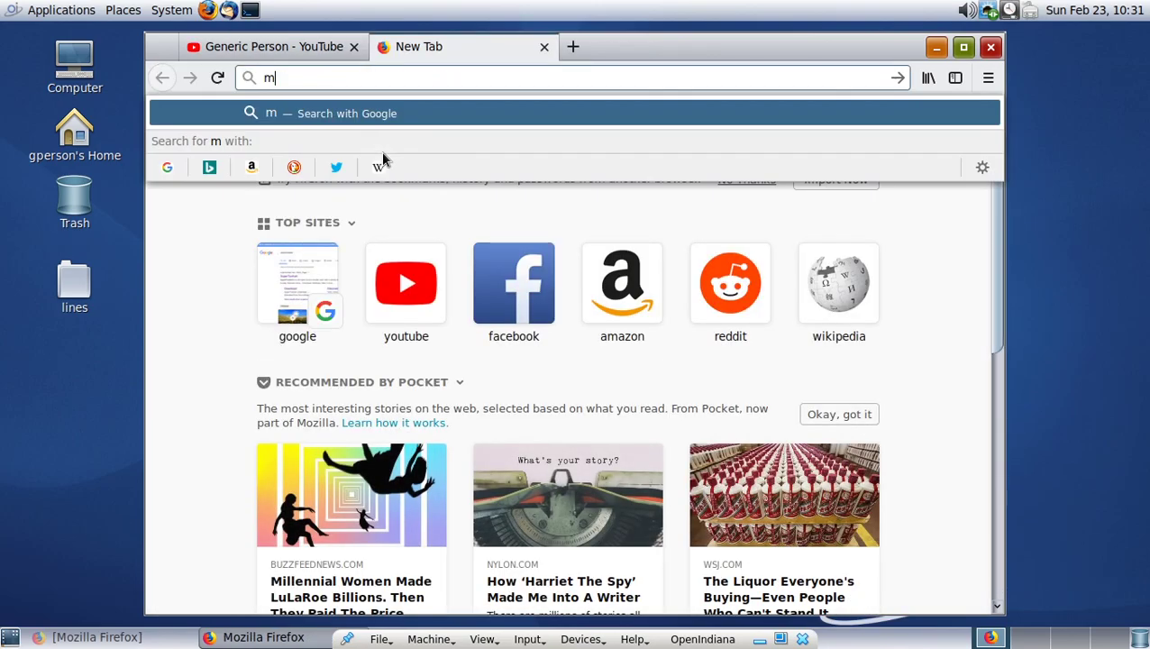
key("Return")
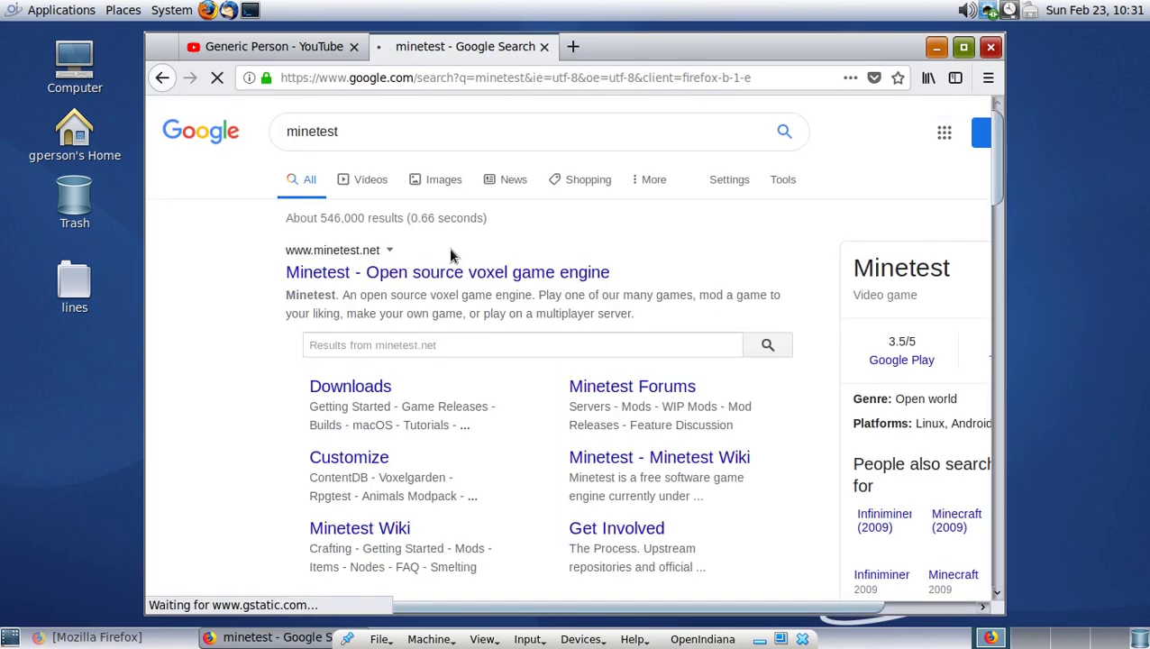
left_click(504, 297)
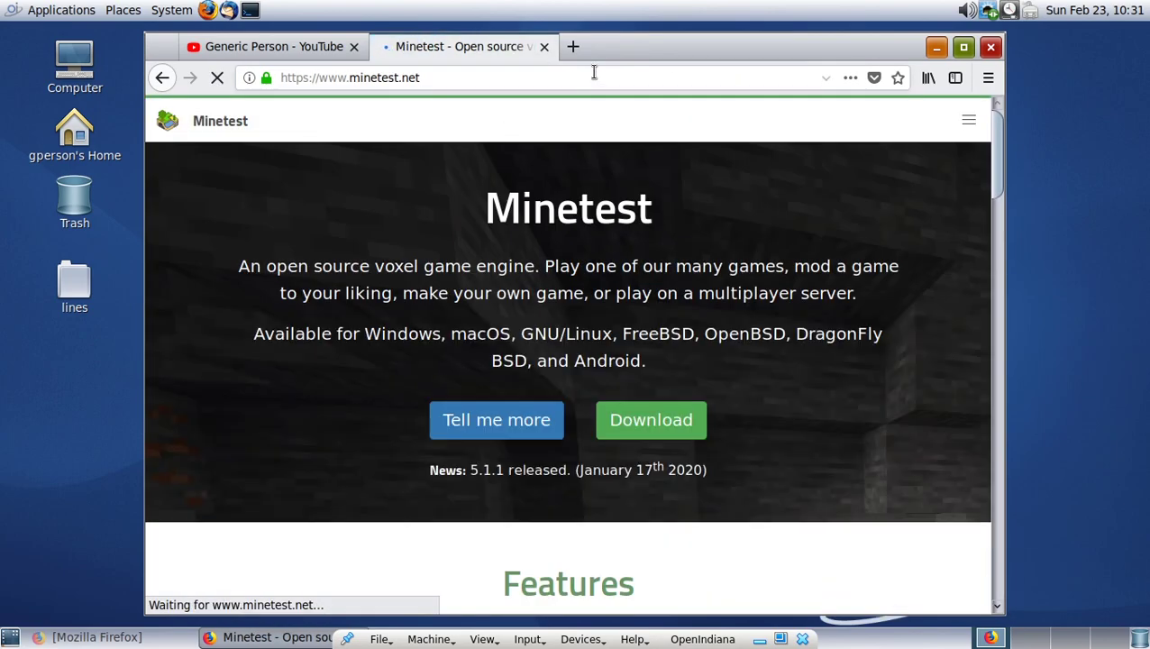
left_click(635, 403)
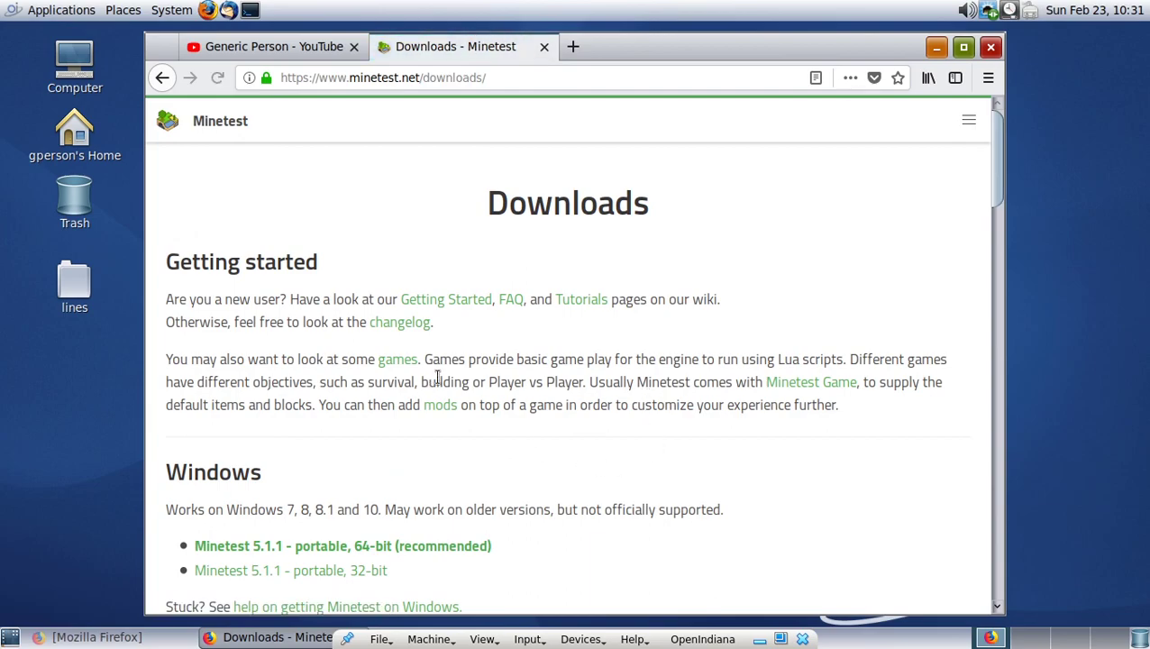
- Look through the Minetest Downloads page down to the Linux packages and FreeBSD sections for install options
scroll(439, 372, "down", 4)
scroll(420, 368, "up", 2)
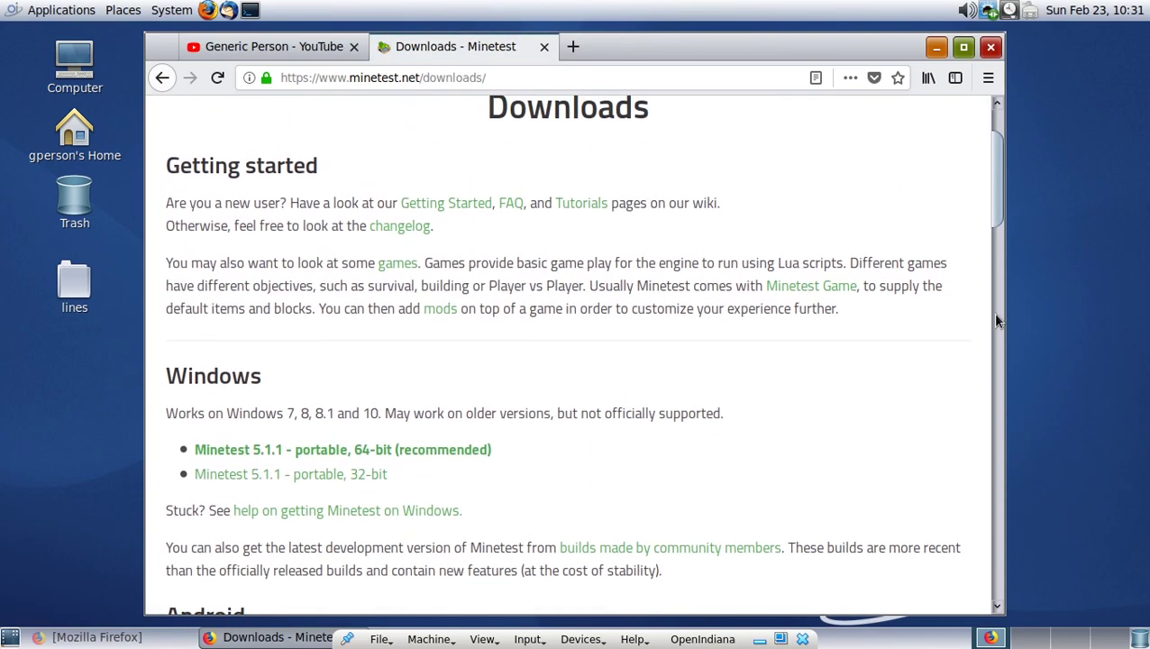
left_click_drag(994, 201, 1034, 380)
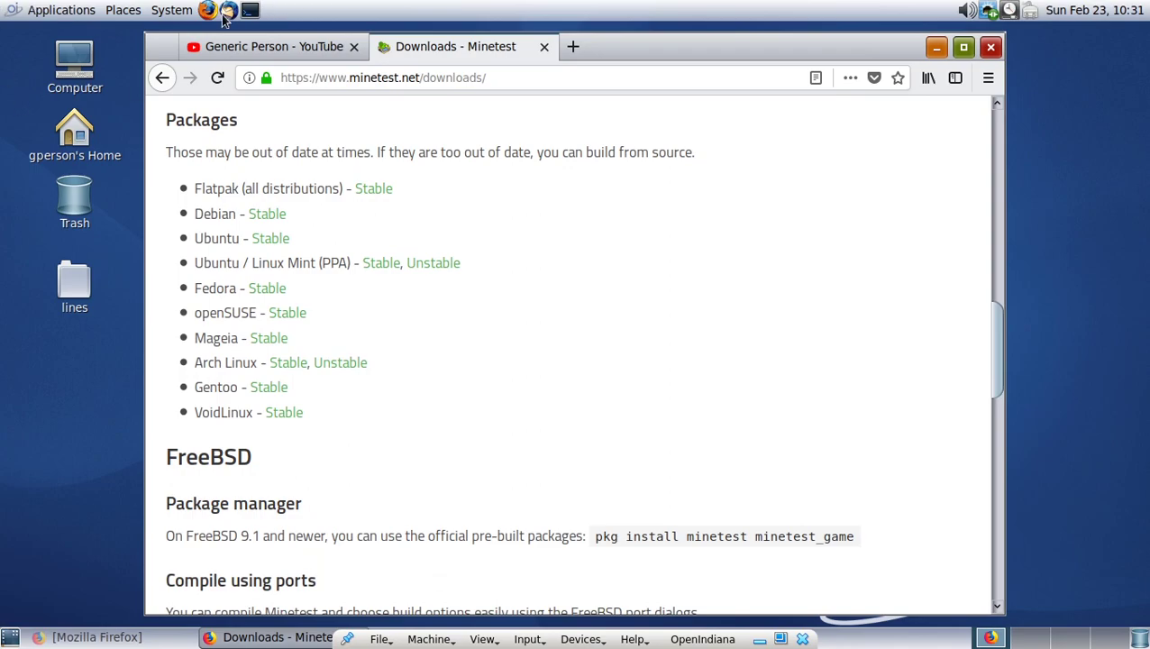
- Try to install Minetest with sudo pkg install minetest in a new Terminal, entering the account password, and close the Terminal
left_click(260, 10)
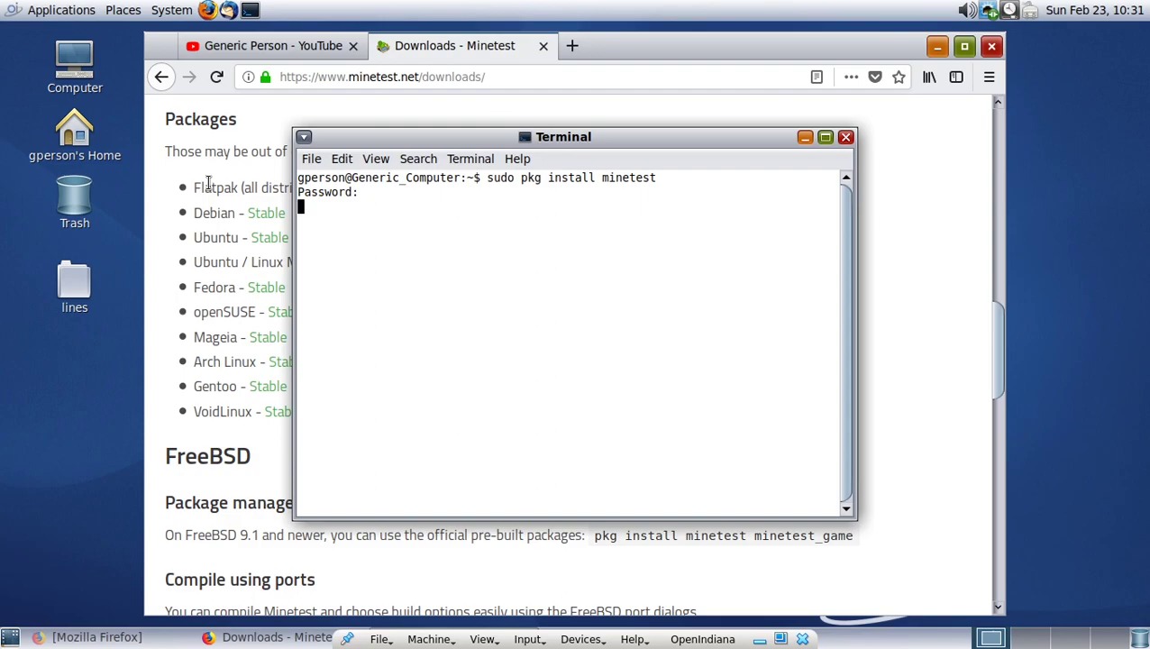
key("Return")
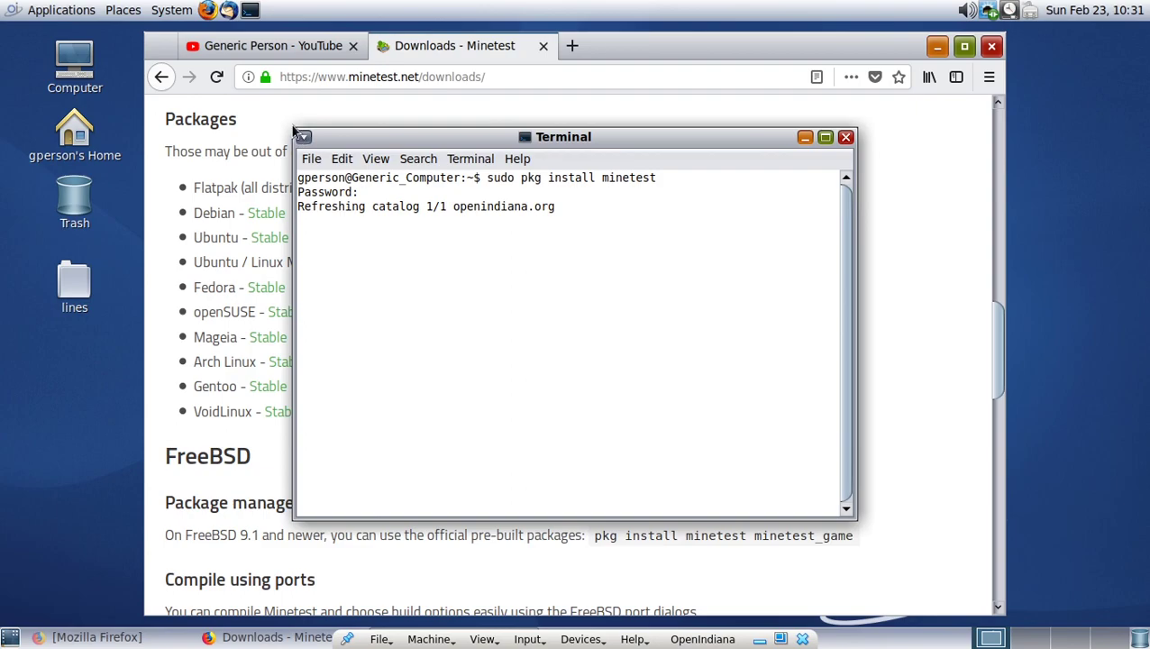
left_click_drag(303, 133, 191, 127)
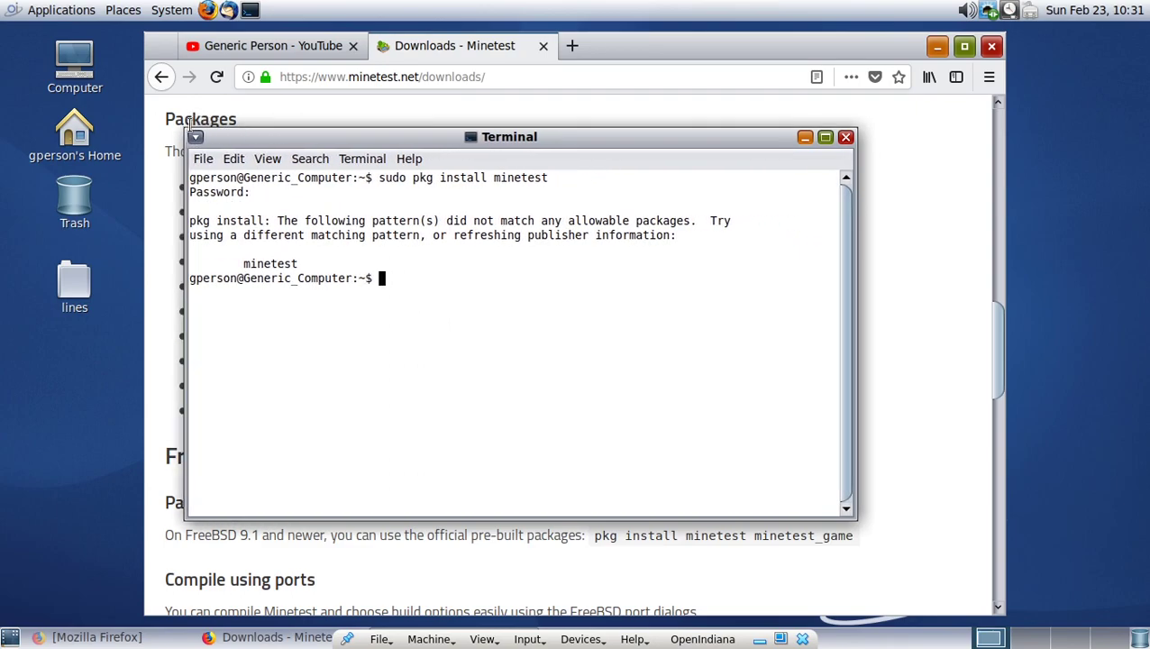
left_click(845, 138)
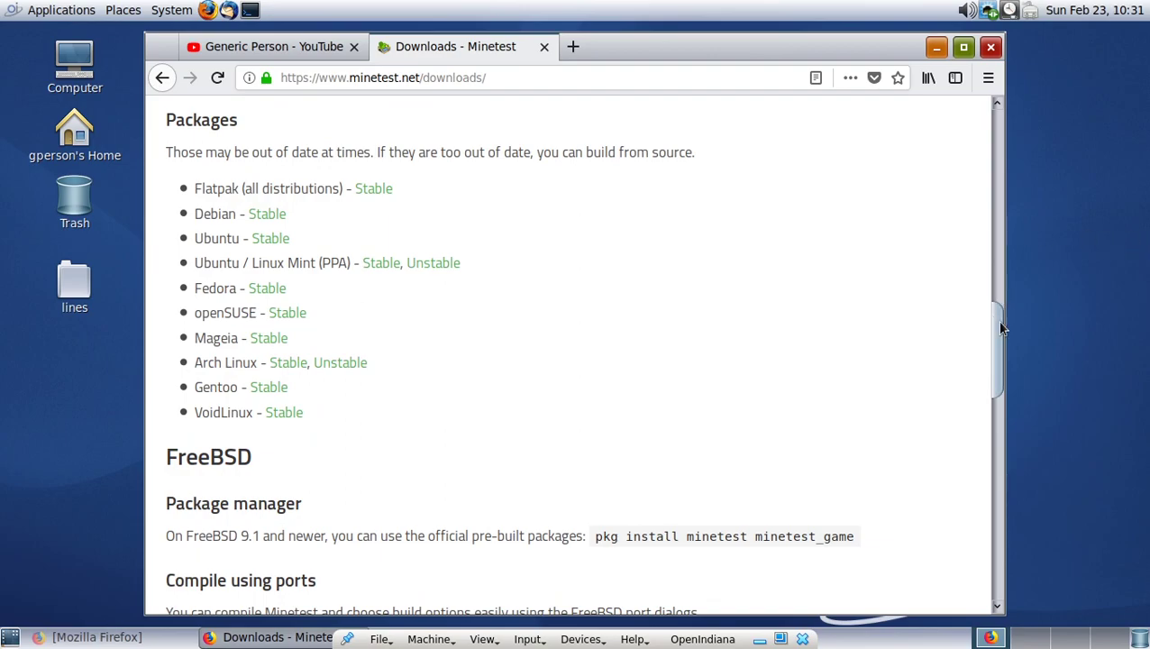
- Check the Source code section at the end of the Minetest Downloads page and close its tab
scroll(1000, 329, "down", 9)
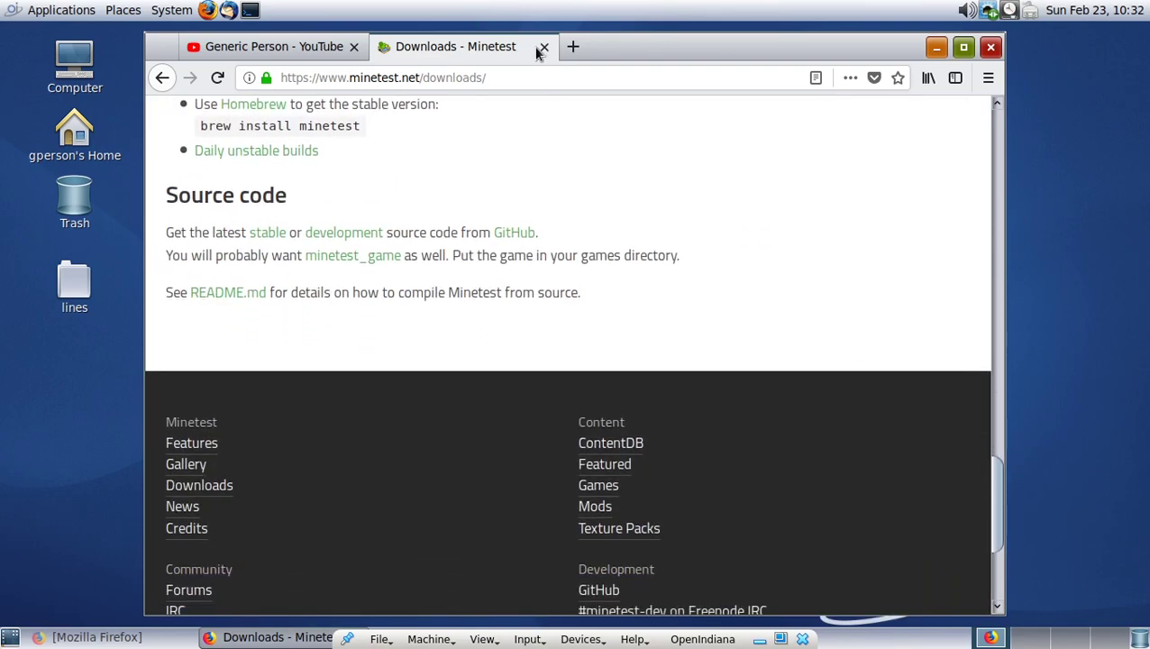
left_click(543, 46)
mouse_move(541, 46)
left_mouse_down()
mouse_move(543, 58)
mouse_move(545, 49)
left_mouse_up()
- Look through the Generic Person channel's uploaded videos from the oldest ones back up to the channel header
scroll(712, 397, "up", 2)
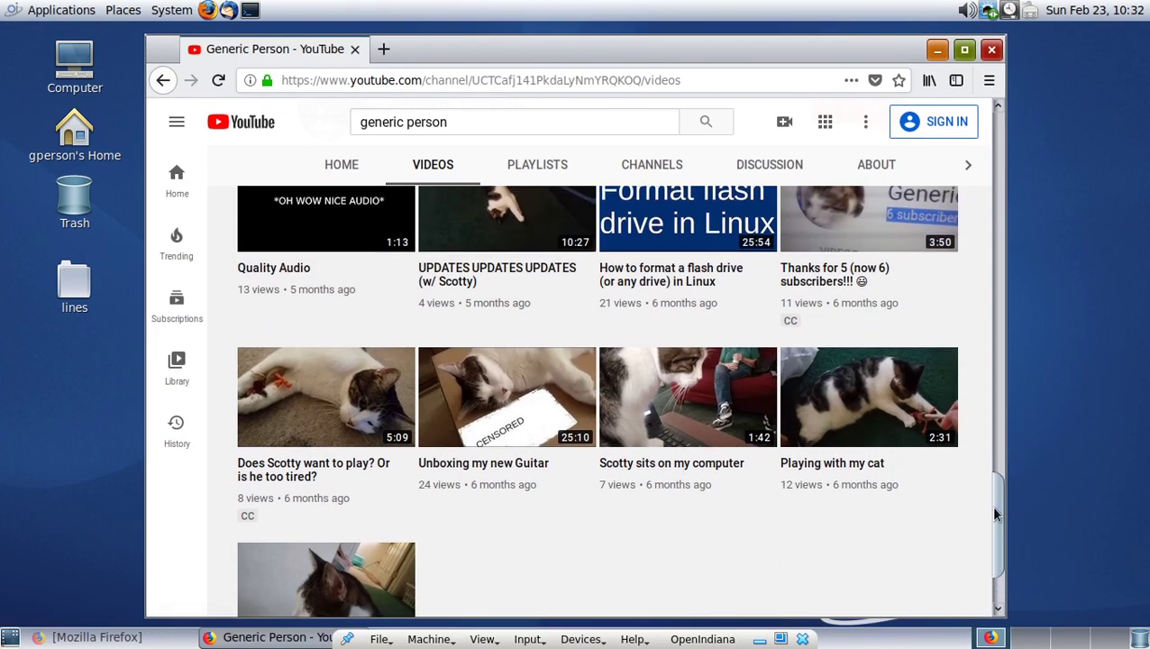
left_click_drag(995, 514, 998, 502)
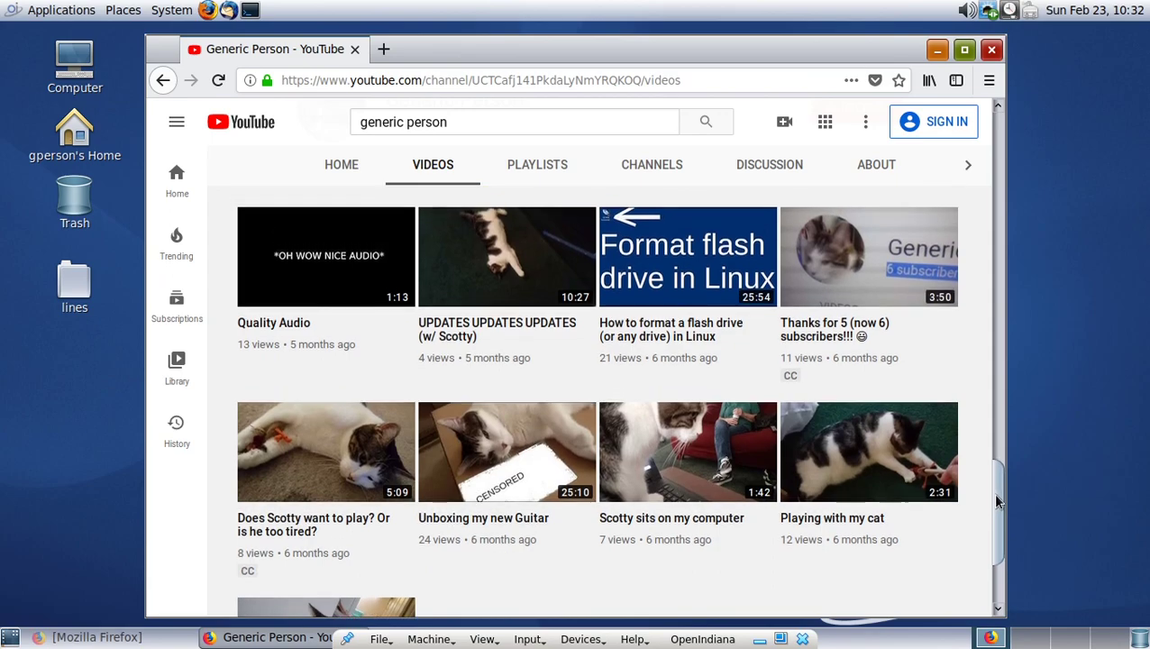
scroll(999, 505, "down", 1)
scroll(998, 505, "up", 5)
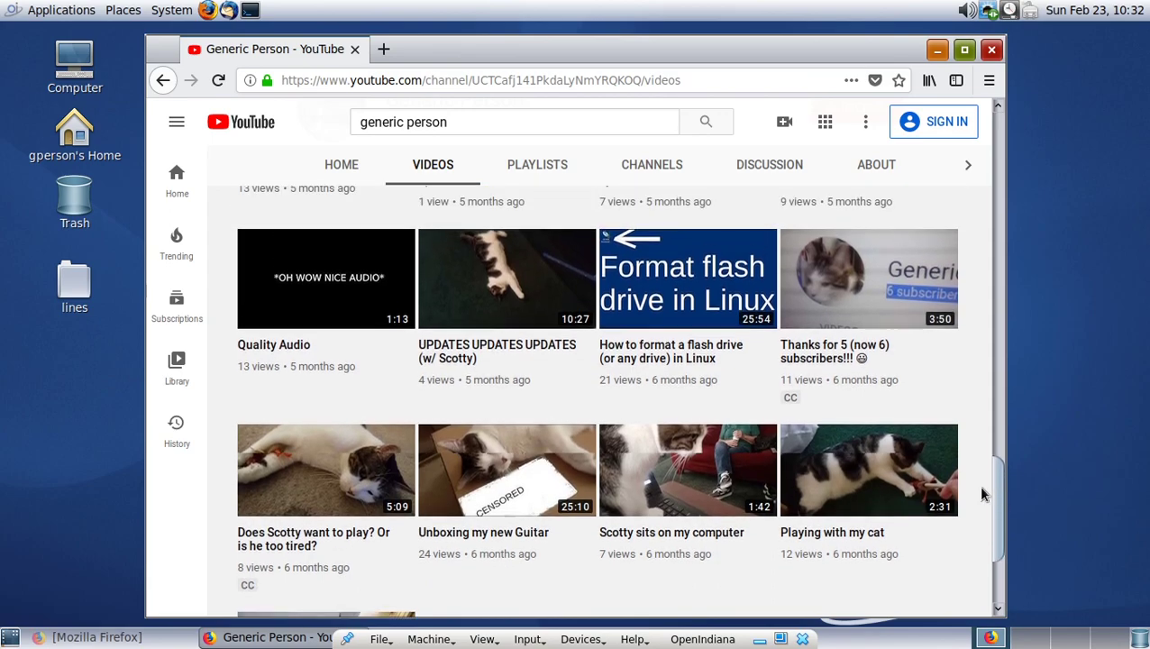
scroll(904, 427, "up", 4)
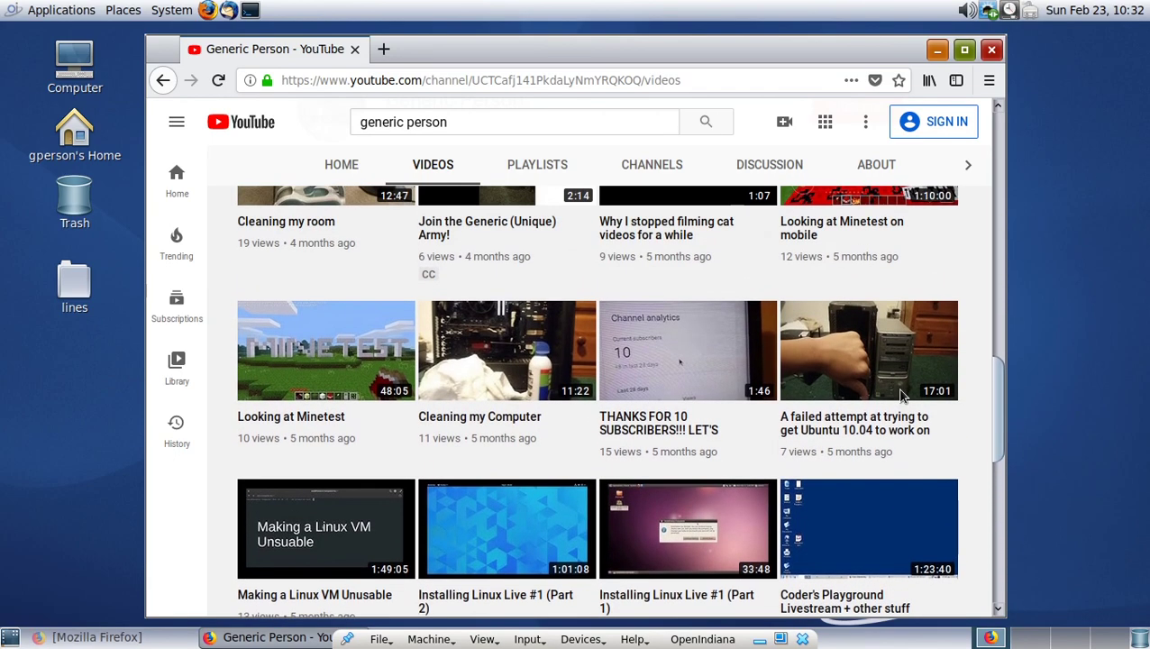
scroll(890, 382, "down", 1)
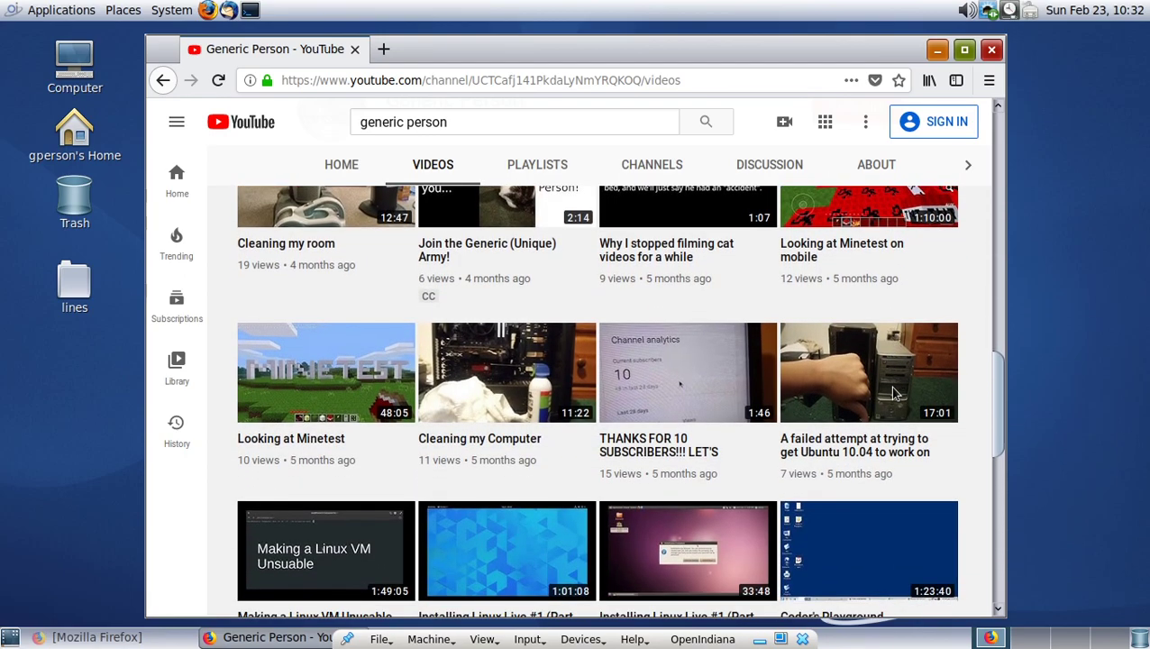
scroll(886, 330, "up", 5)
scroll(878, 329, "up", 3)
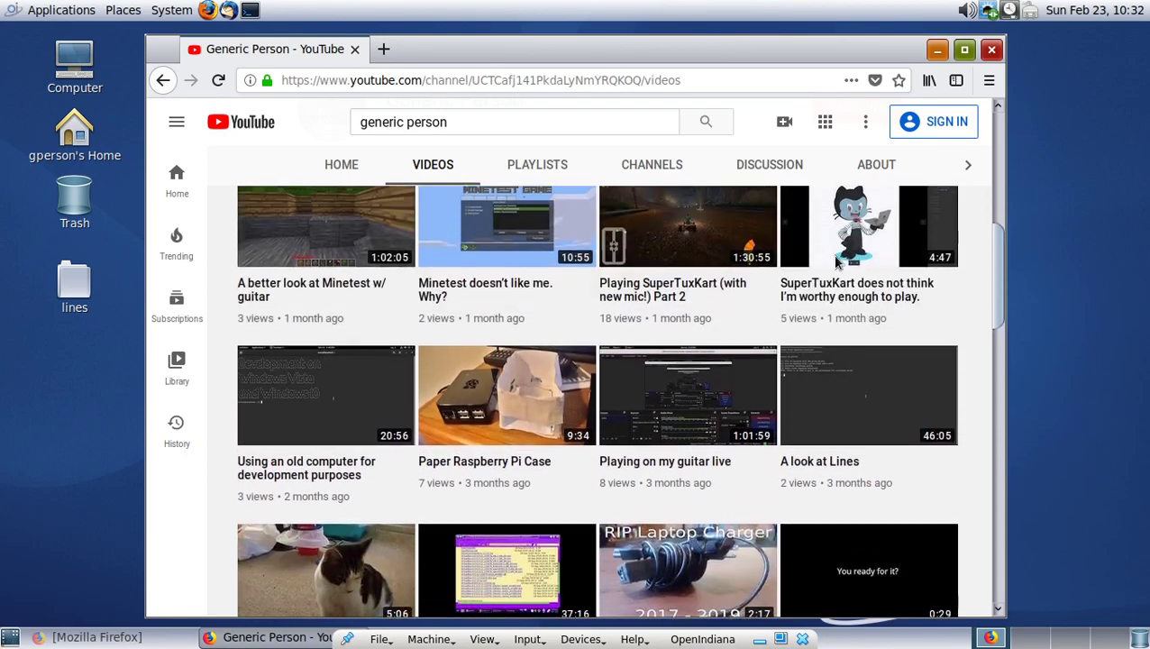
scroll(865, 327, "up", 2)
scroll(852, 326, "down", 5)
scroll(865, 326, "up", 6)
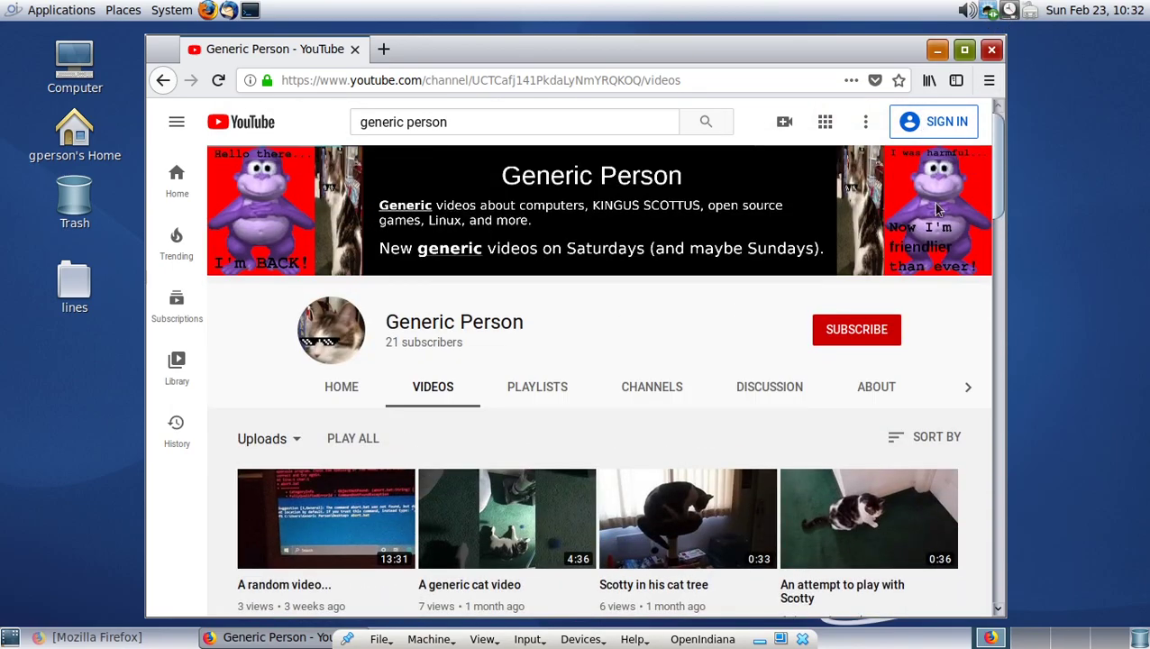
- Reposition the browser window on the desktop and close it
left_click_drag(856, 49, 793, 60)
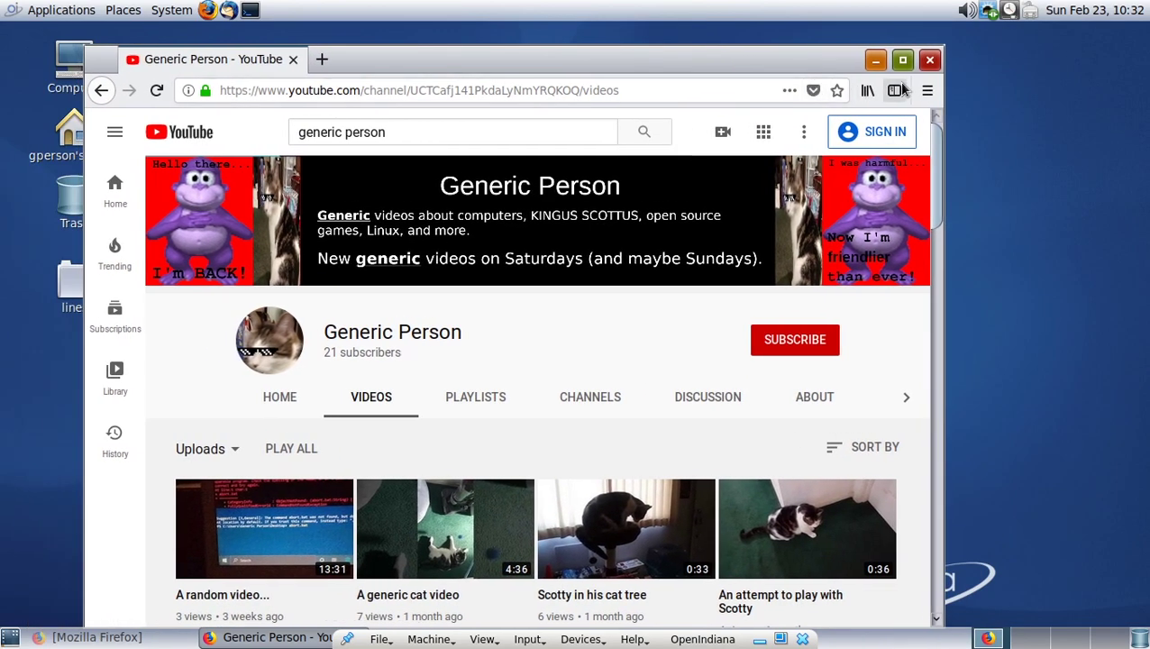
left_click(433, 90)
left_click_drag(475, 64, 604, 164)
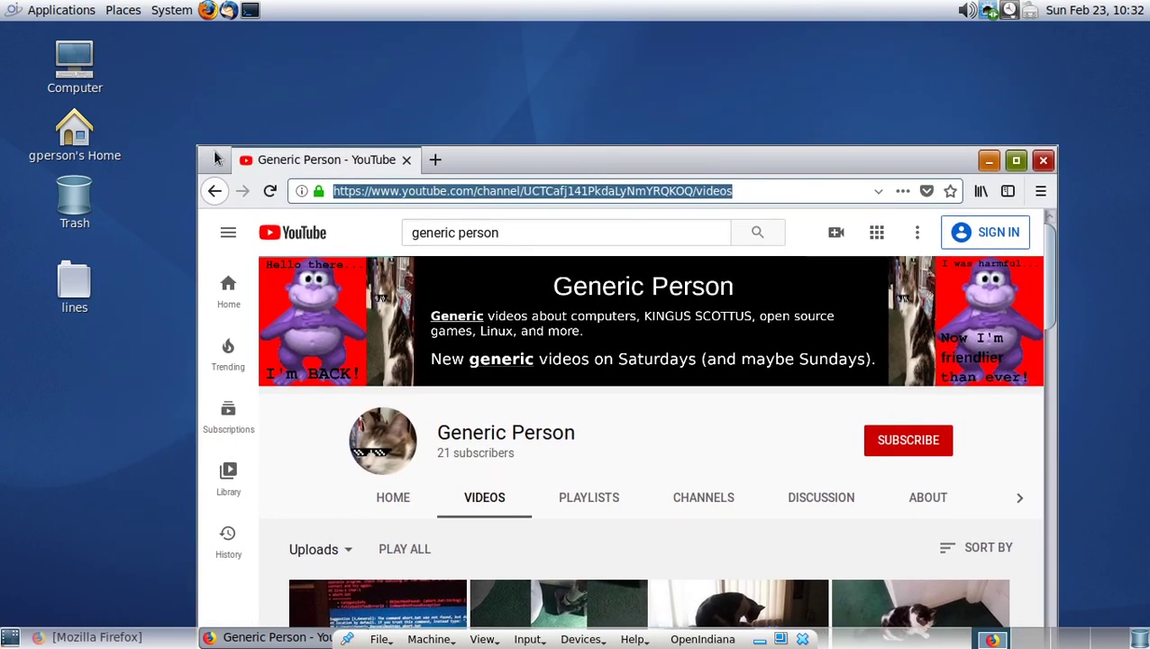
left_click(1042, 160)
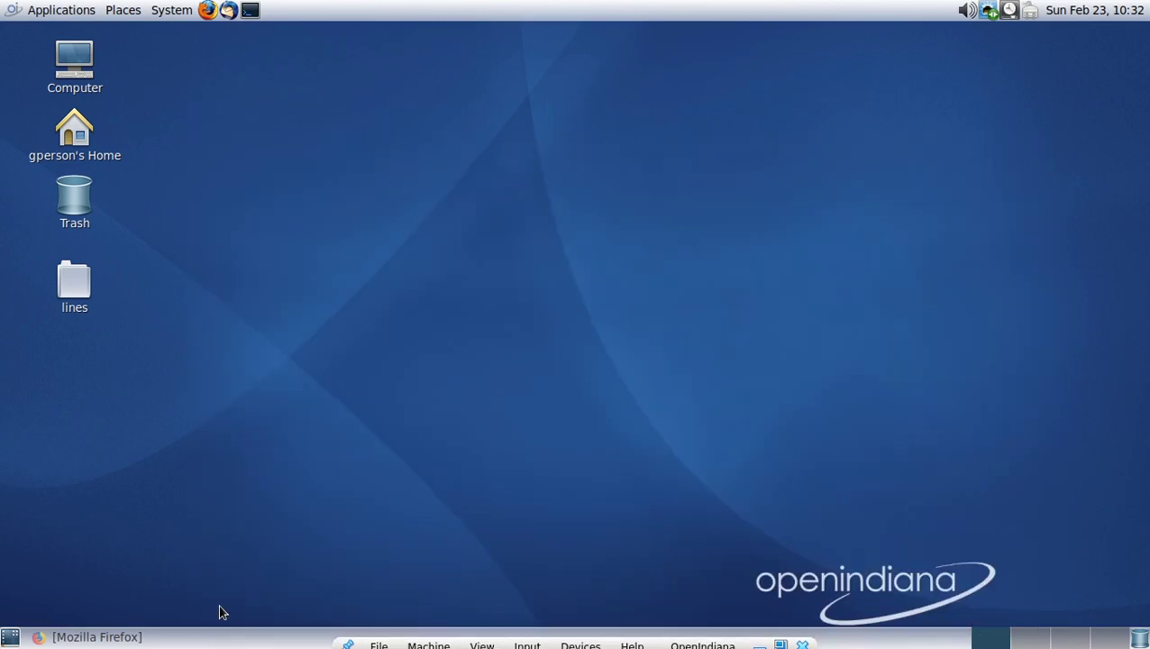
- Run sudo pkg install boost in a new Terminal, entering the account password
left_click(249, 10)
key("Up")
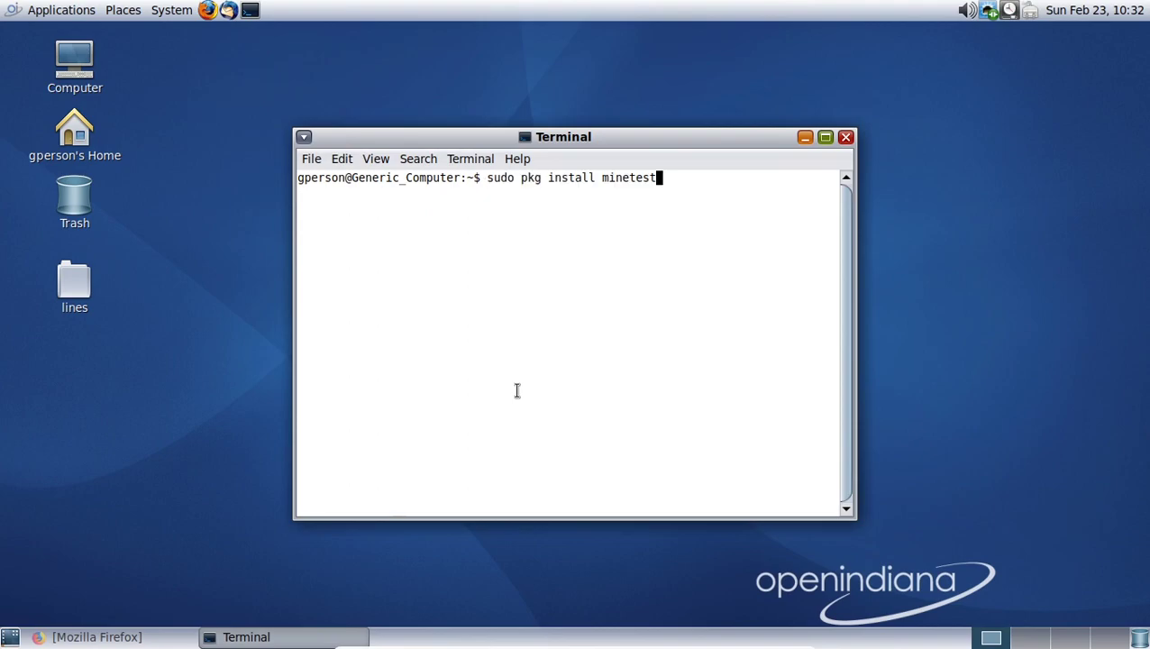
key("Up")
key("Return")
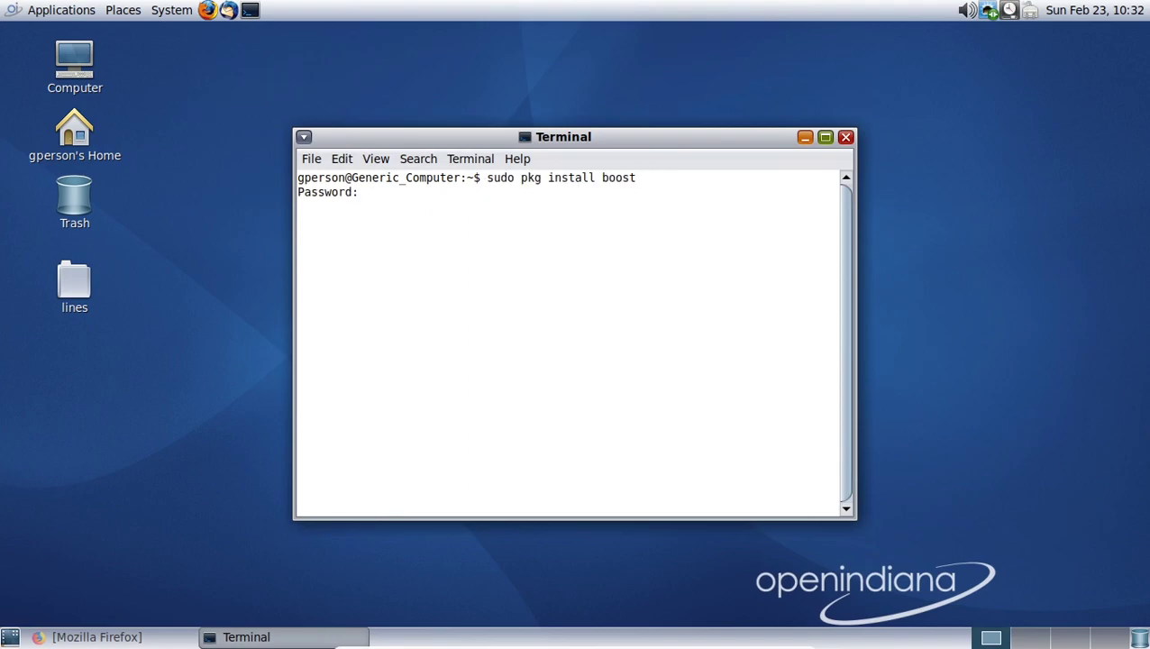
key("Return")
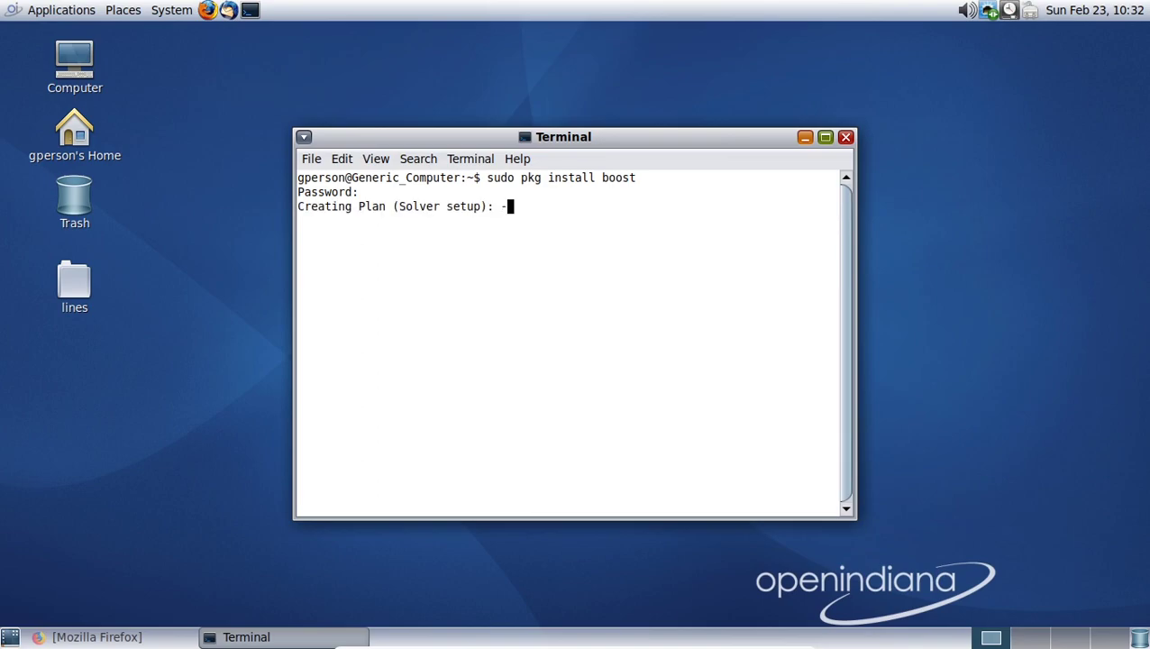
left_click_drag(90, 216, 513, 88)
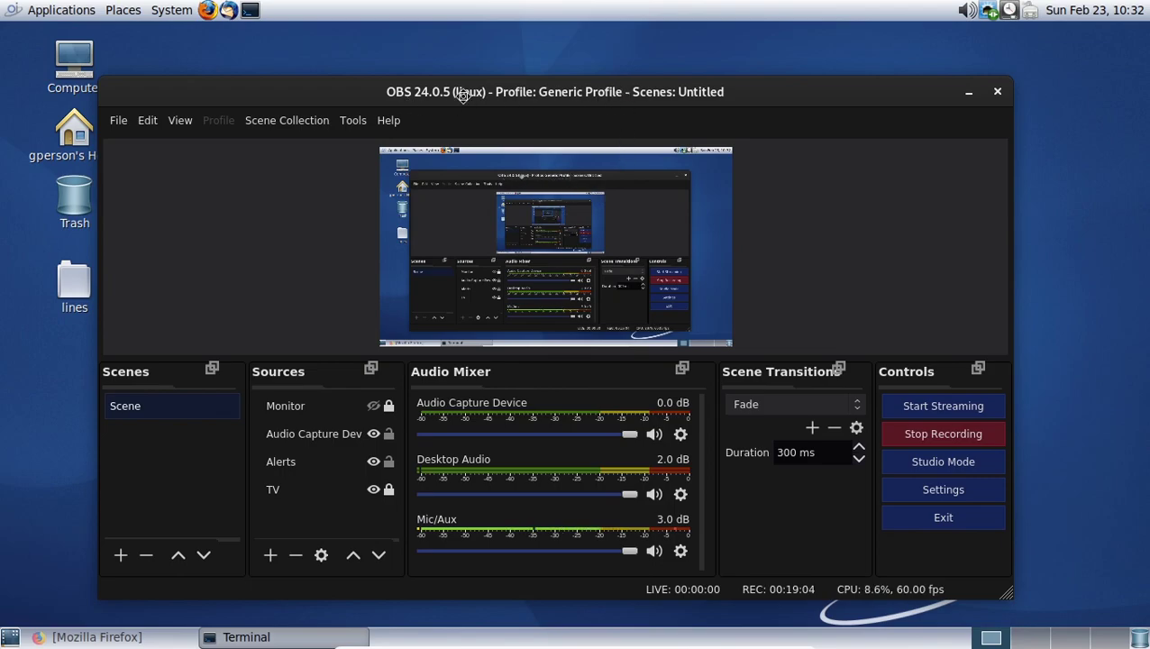
left_click_drag(462, 95, 431, 107)
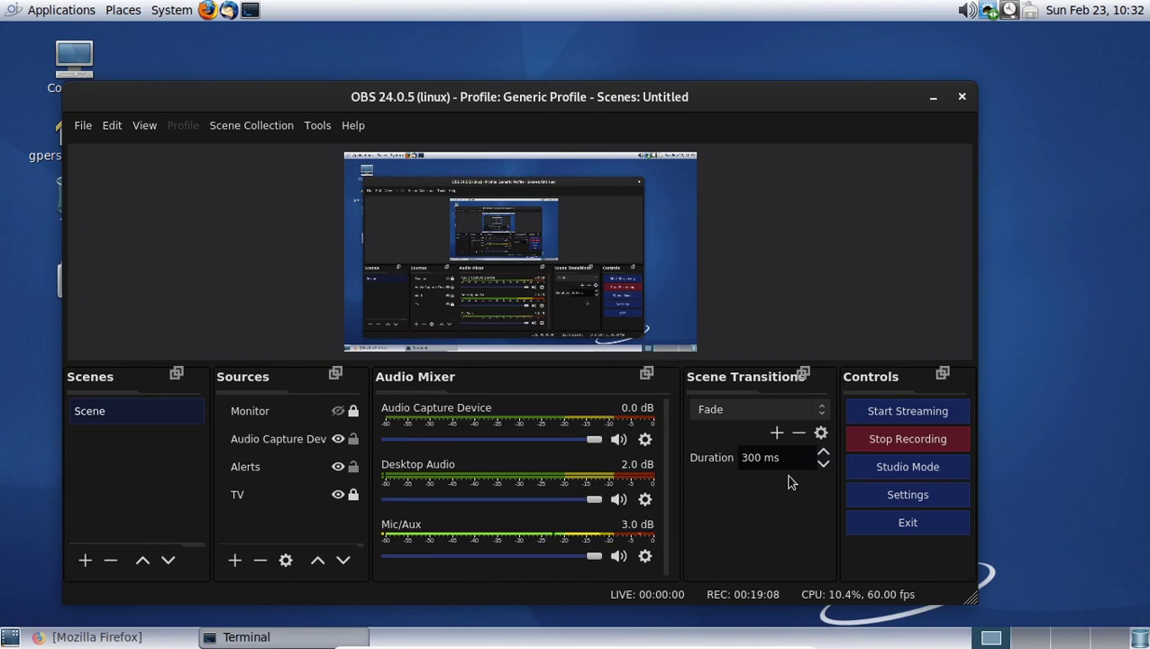
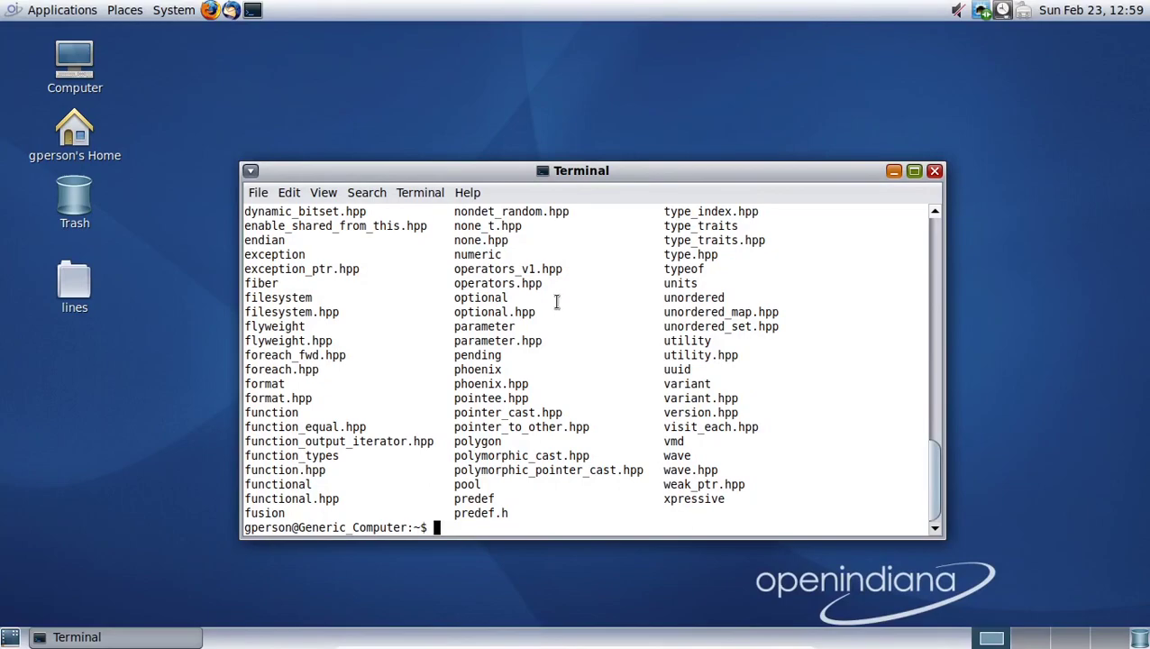
- Review the Terminal listing of /usr/include/boost from its beginning to its end
scroll(570, 328, "up", 1)
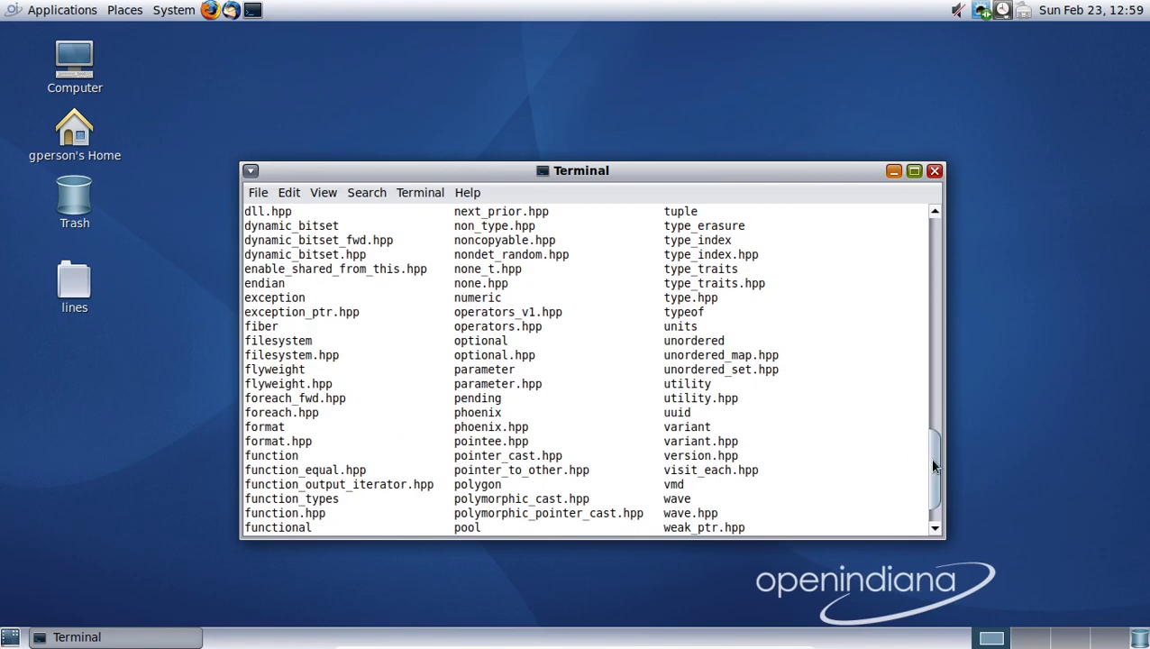
left_click_drag(934, 465, 934, 216)
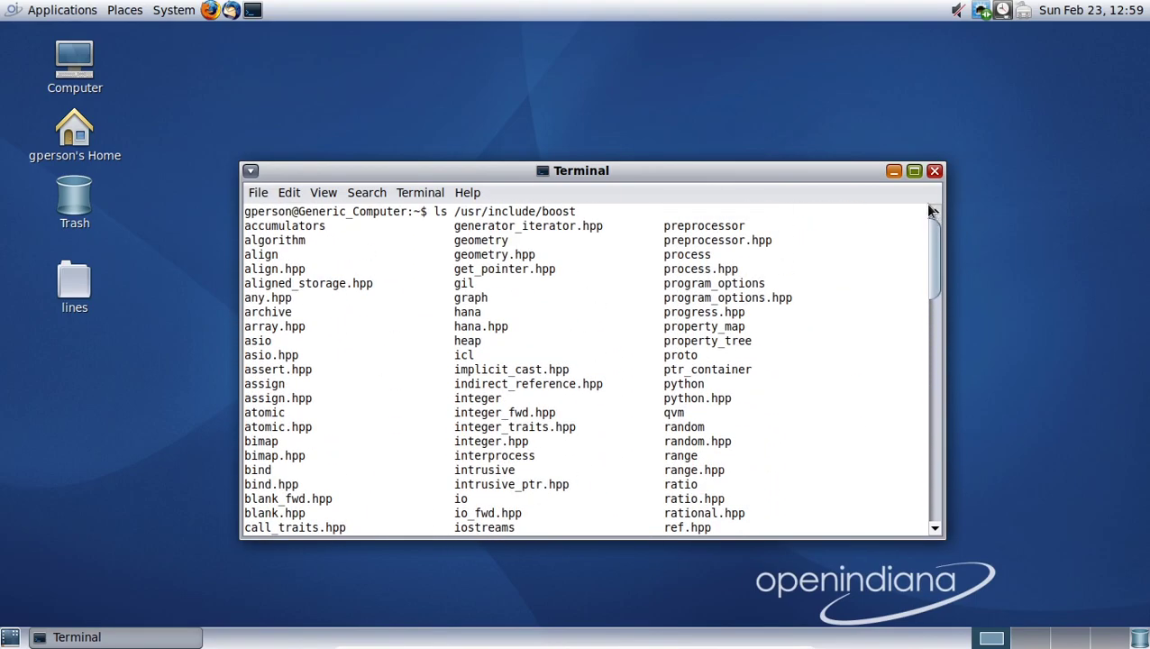
scroll(854, 342, "down", 7)
scroll(793, 288, "up", 3)
scroll(793, 288, "down", 20)
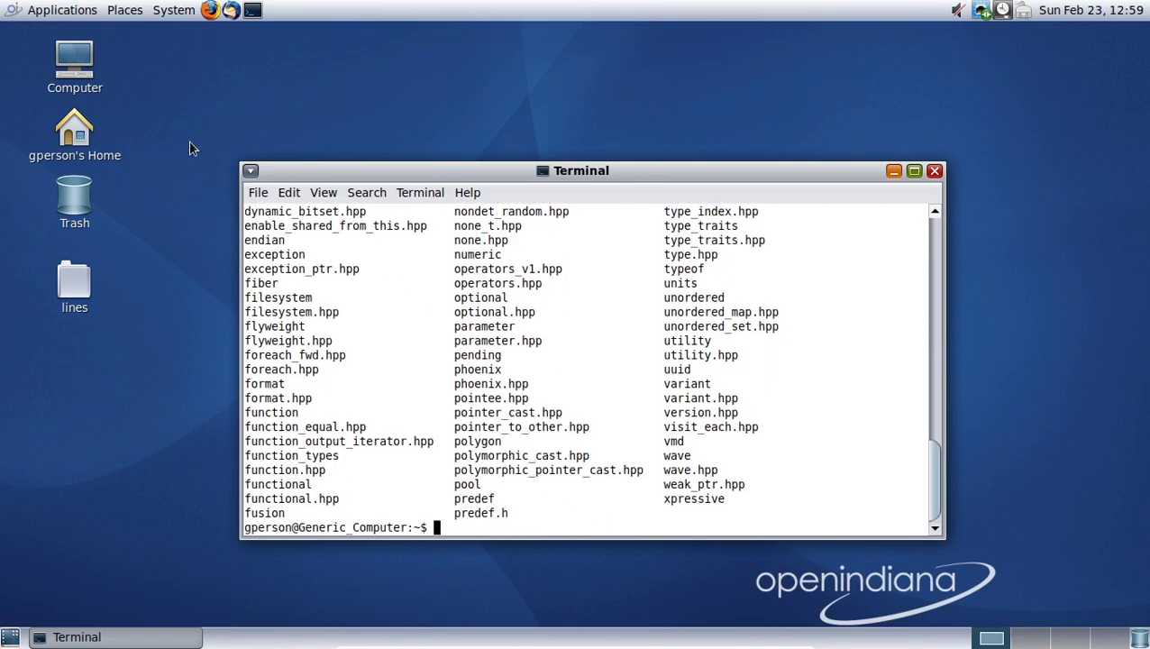
- Clear the Terminal and run dtrace without arguments to list its options
type("clear")
key("Return")
type("dst")
key("BackSpace")
key("BackSpace")
type("t")
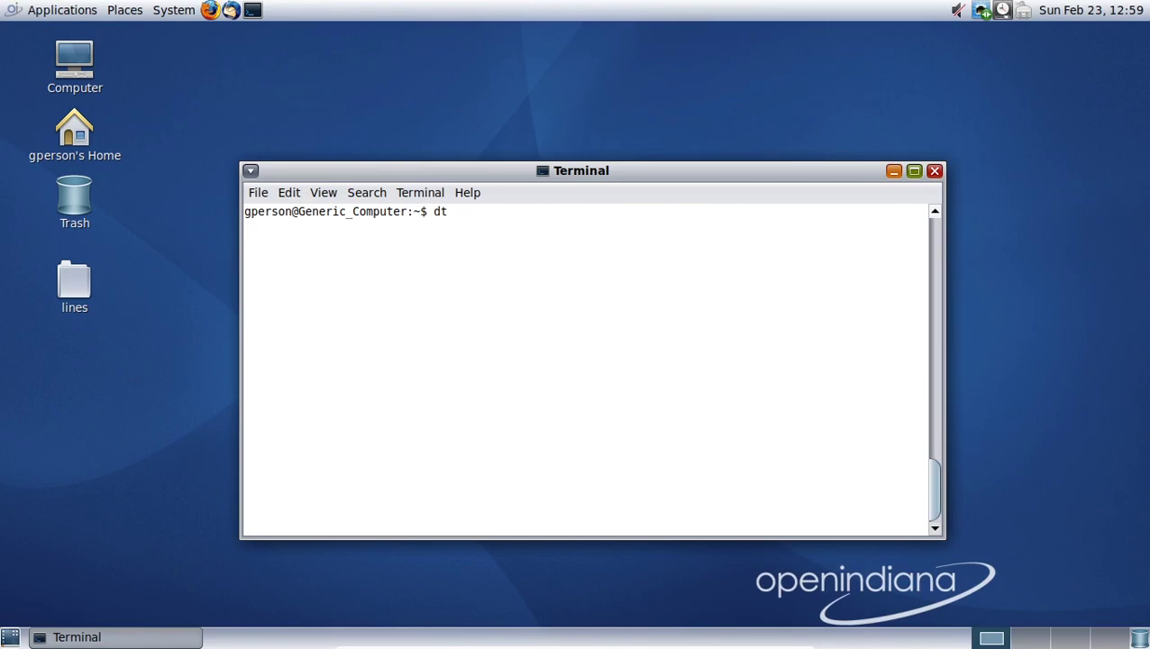
type("race")
key("Return")
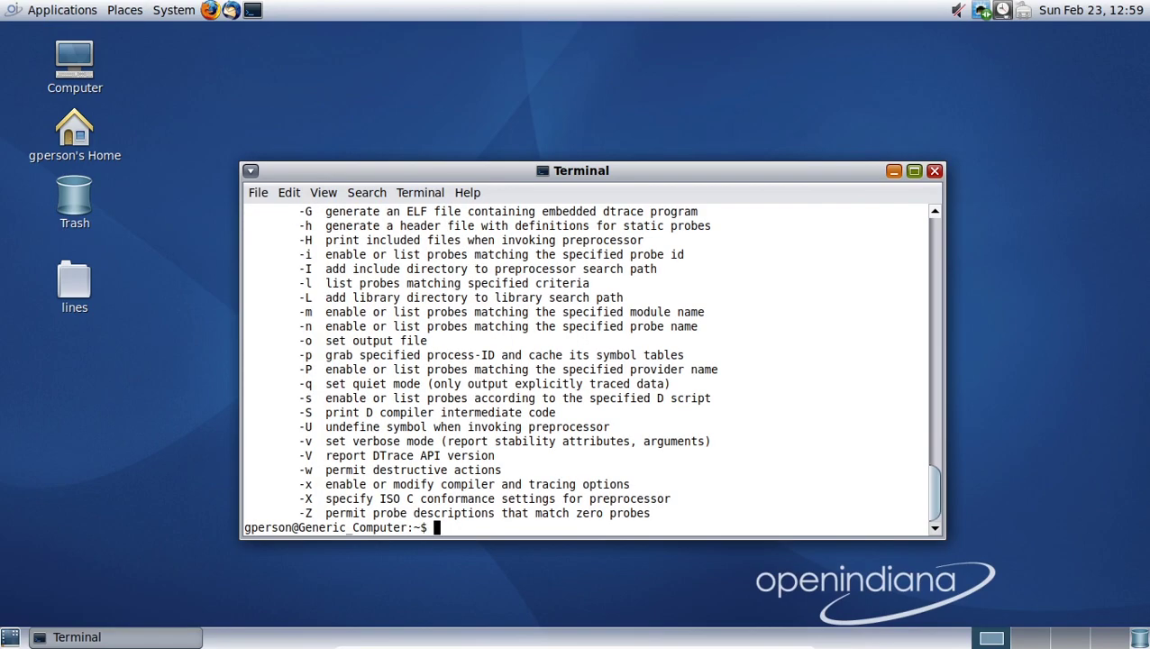
- Clear the Terminal and run dtrace again from the command history
type("clear")
key("Return")
key("Up")
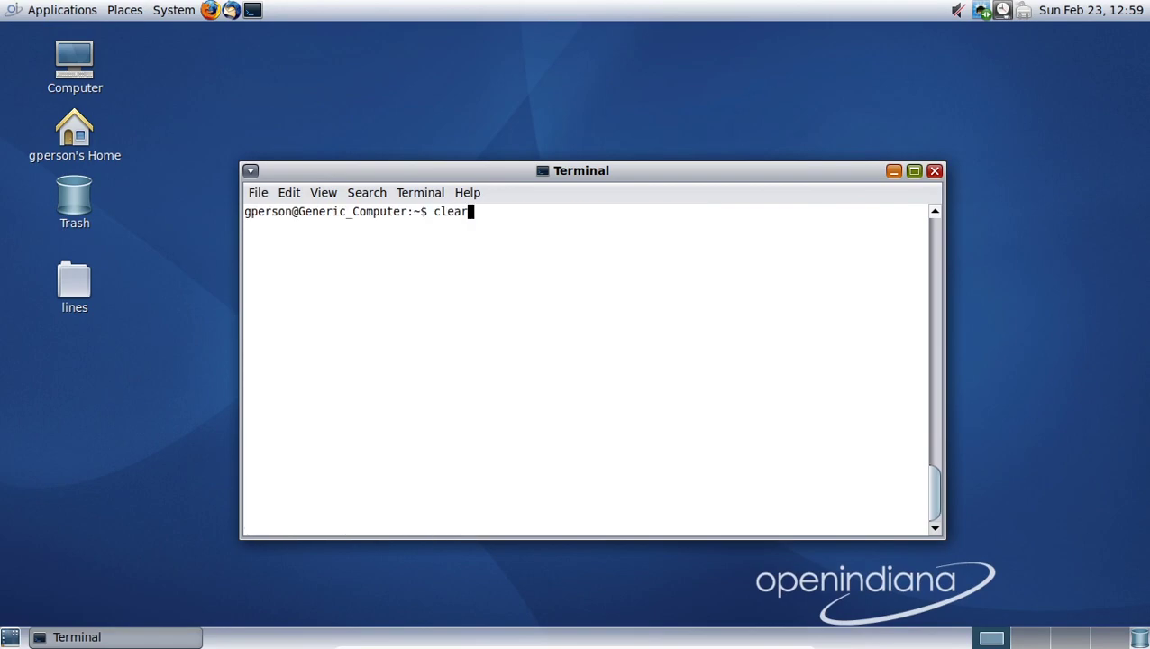
key("Down")
key("Up")
key("Up")
key("Down")
key("Up")
key("Return")
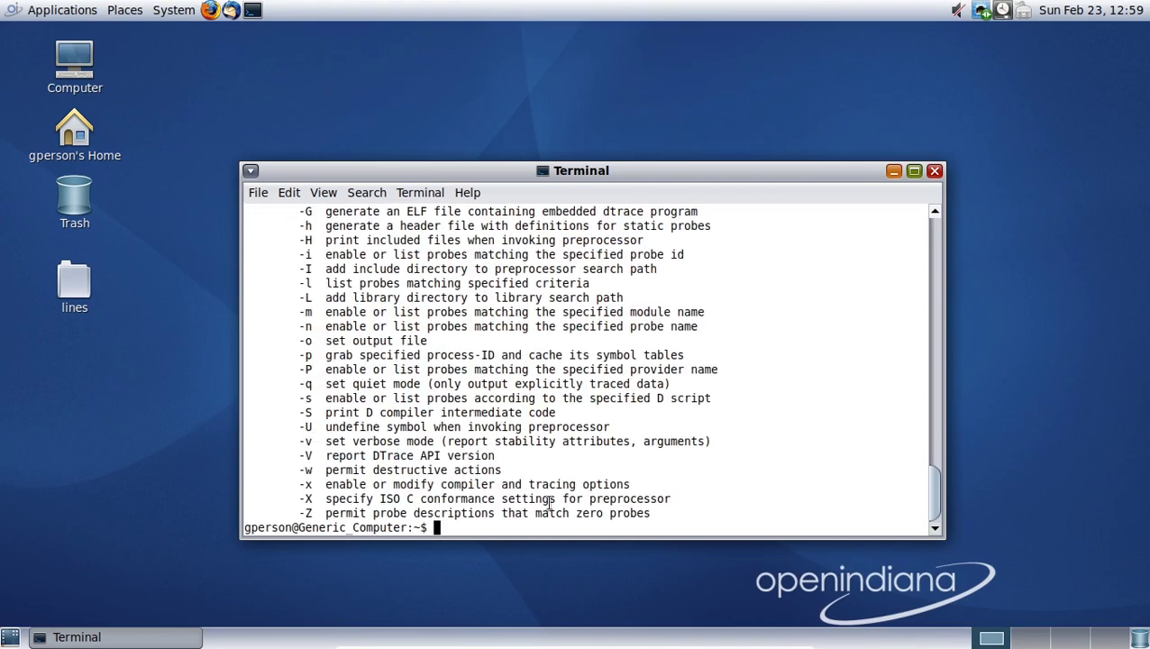
- Clear the Terminal and try to run dtrace -w -n "{Panic();}" as the regular account
type("clear")
key("Return")
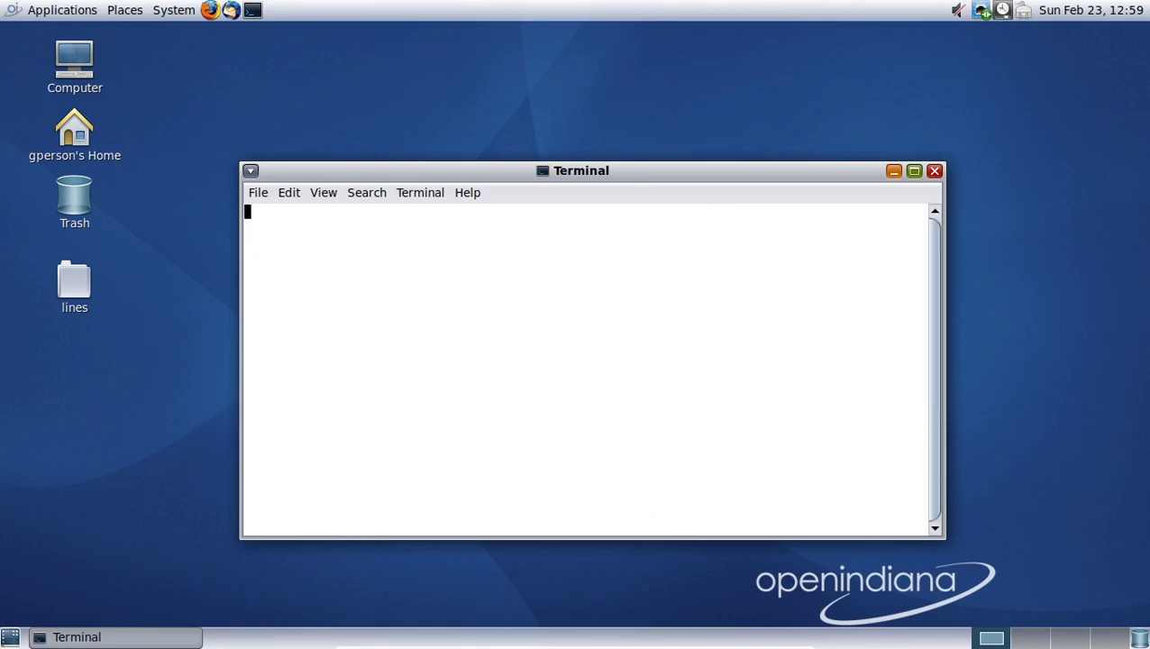
type("dtrac")
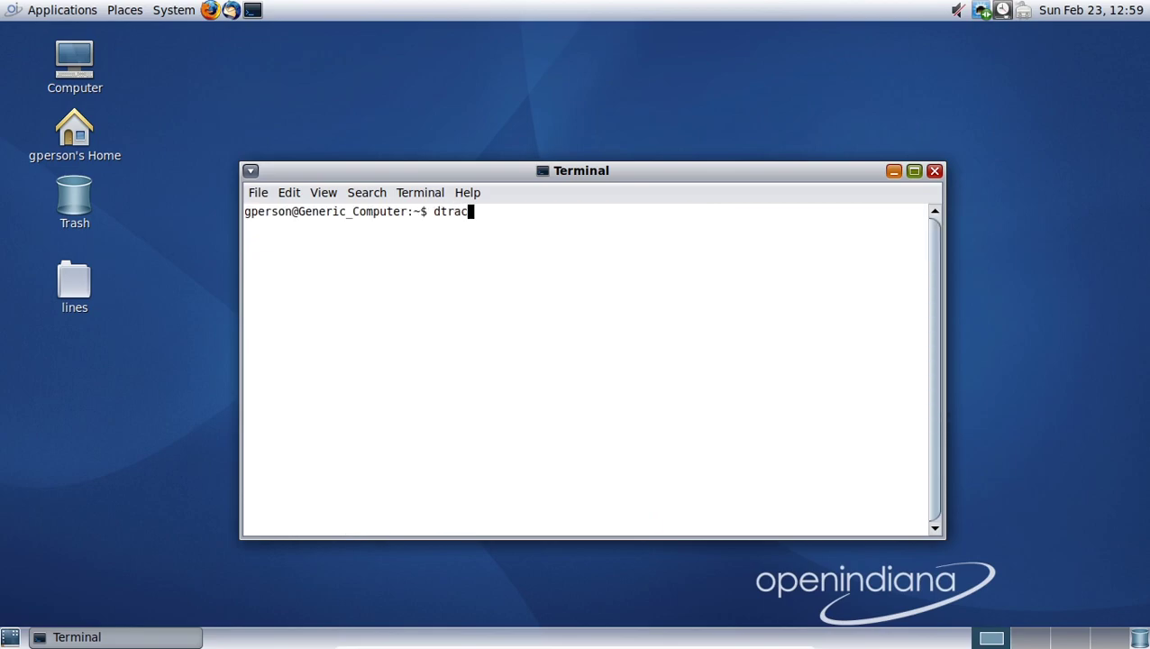
type("e -w -n \"{Panic")
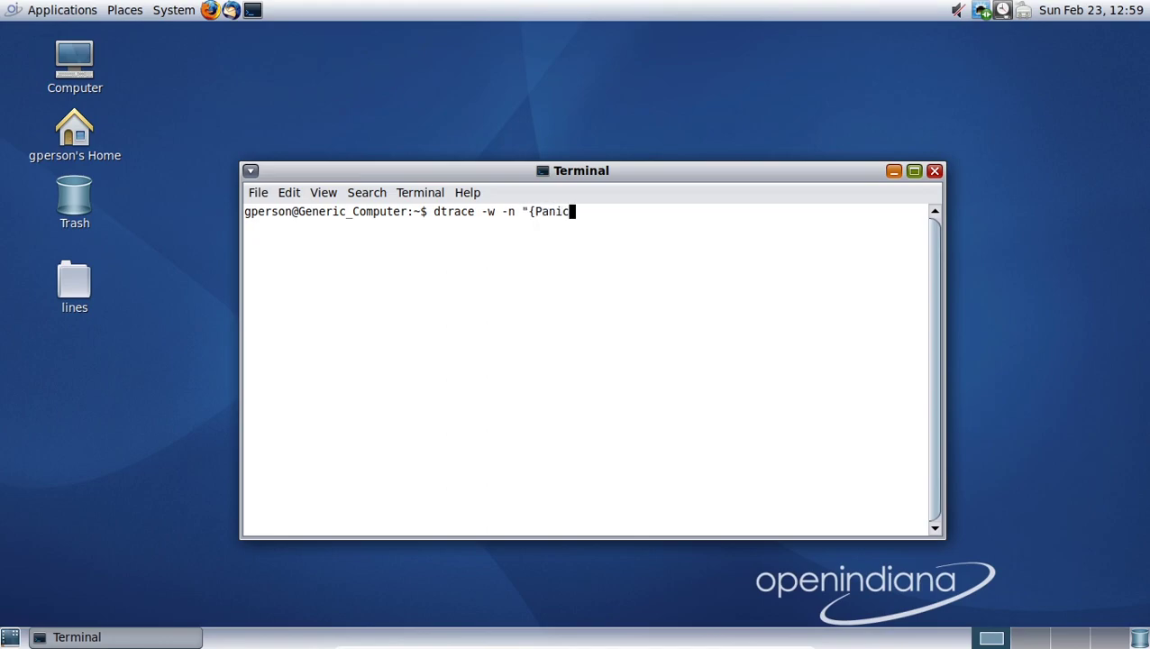
type("()")
type(";}\"")
key("Return")
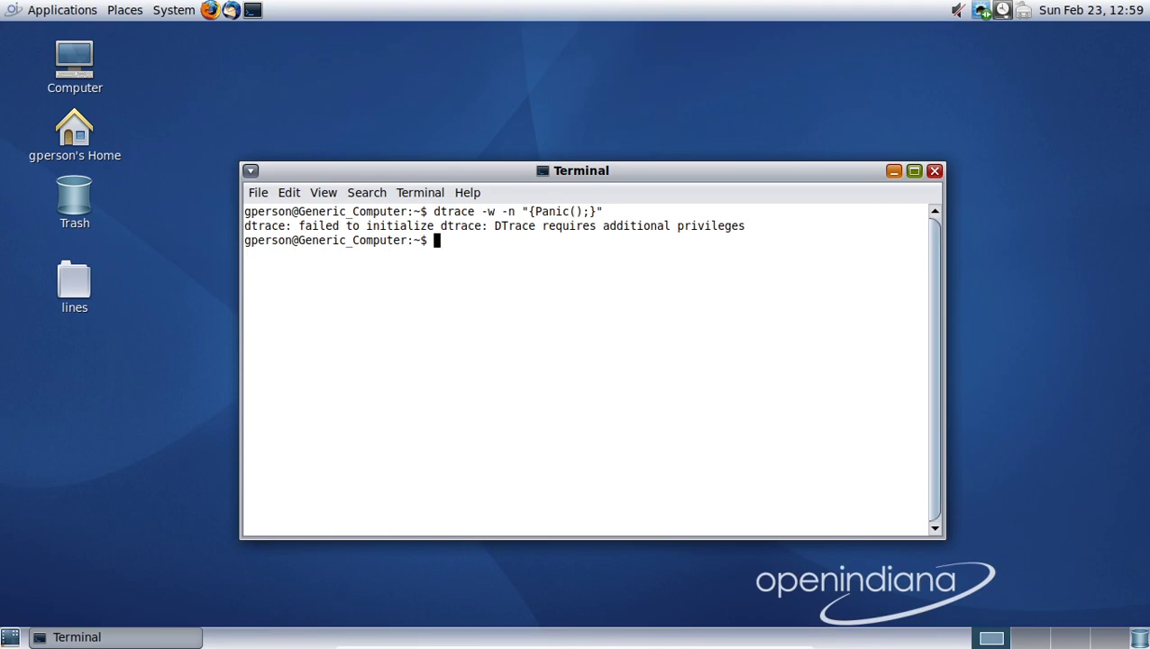
- Try the same command with root privileges as sudo dtrace -w -n "{Panic();}", entering the account password
key("Up")
key("ctrl+Left")
key("ctrl+Left")
key("ctrl+Left")
key("ctrl+Left")
type("sudo")
key("Return")
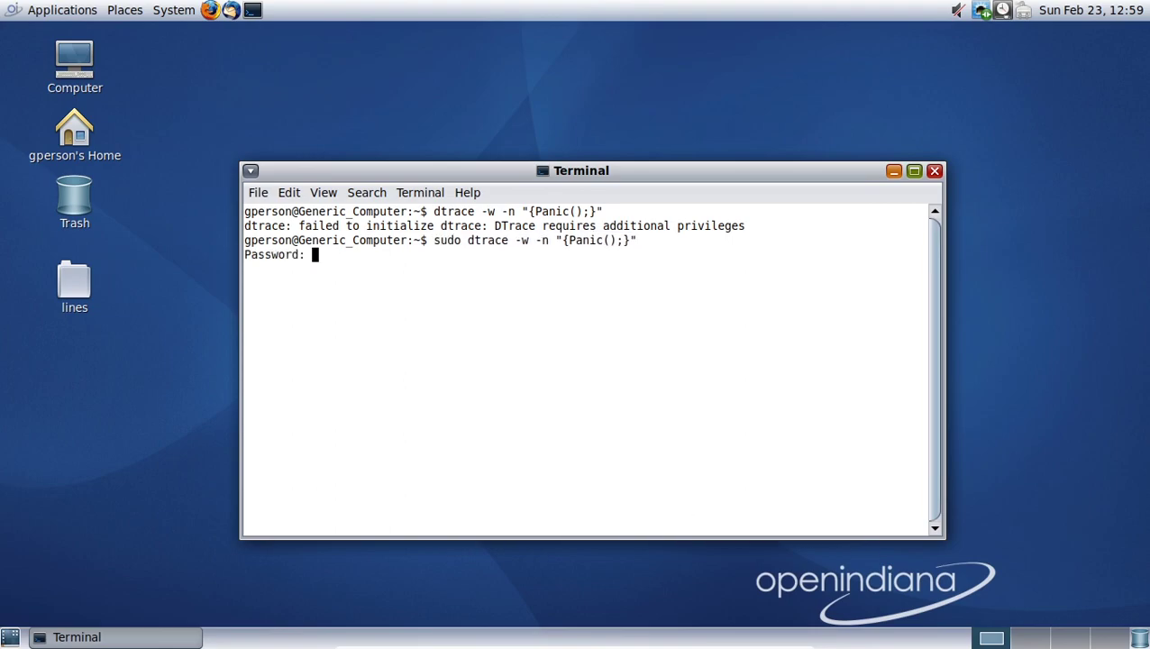
key("Return")
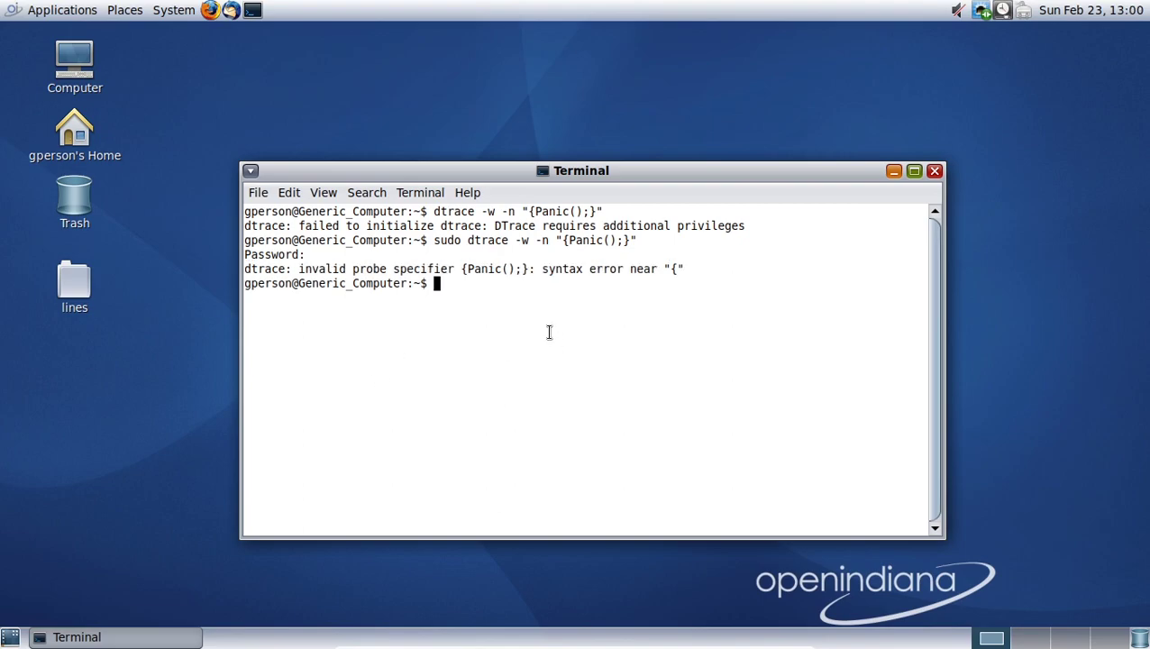
- Remove the braces and make the function name lowercase, and try sudo dtrace -w -n "panic();"
key("Up")
key("Left")
key("Left")
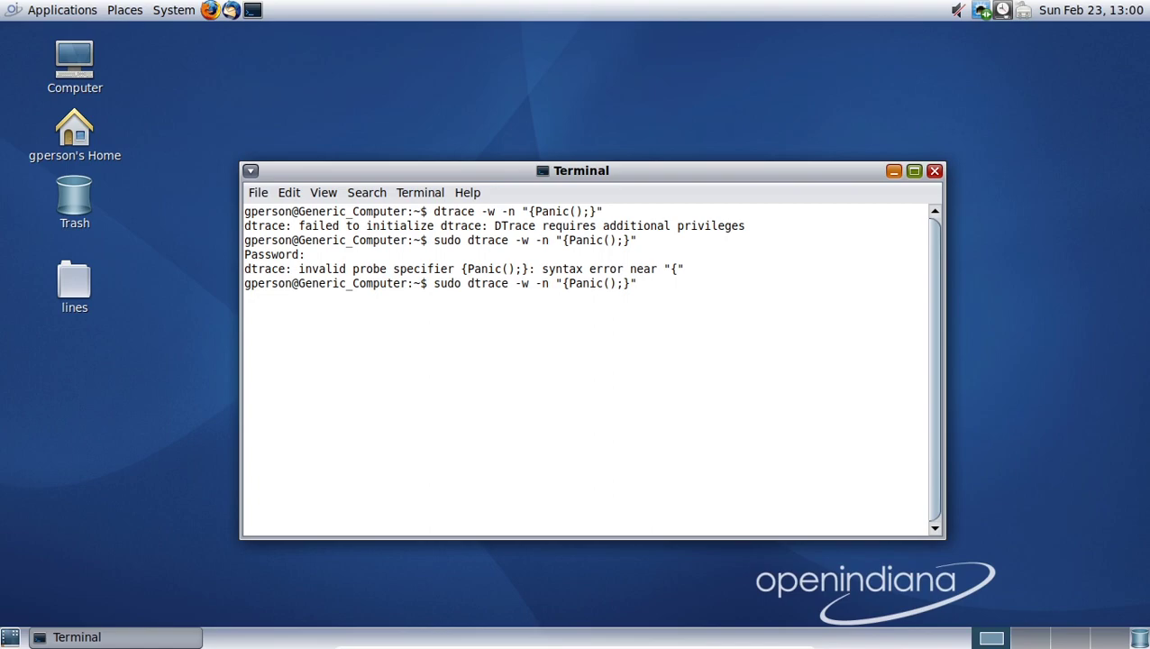
key("Delete")
key("Left")
key("Left")
key("Left")
key("Left")
key("Left")
key("Left")
key("Left")
key("Left")
key("Delete")
key("Right")
key("Right")
key("Right")
key("Right")
key("Left")
key("Left")
key("Left")
key("Left")
key("Delete")
type("p")
key("Return")
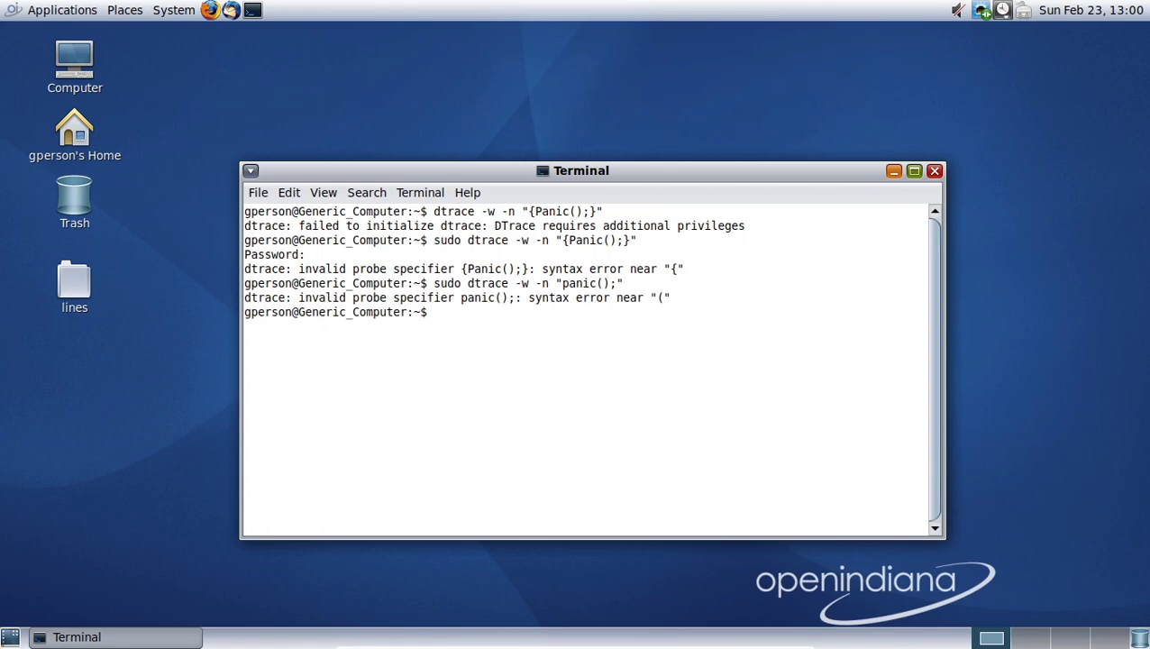
- Remove the semicolon from the previous command and try sudo dtrace -w -n "panic()" twice
key("Up")
key("Left")
key("BackSpace")
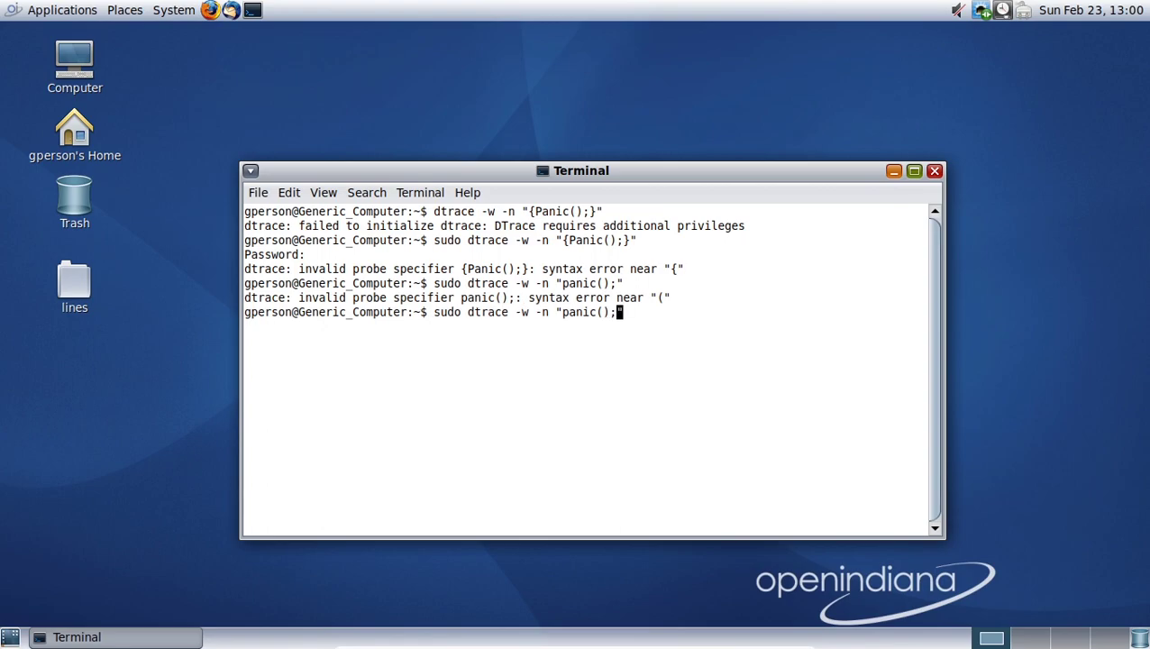
key("Return")
key("Up")
key("Up")
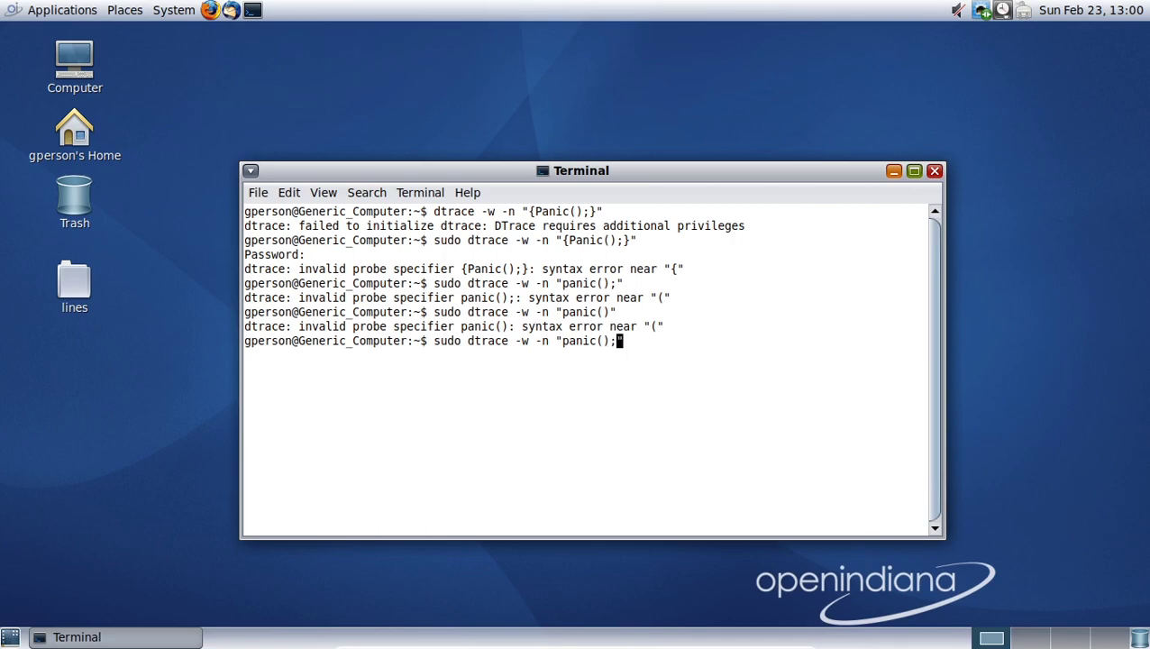
key("BackSpace")
key("Return")
- Abandon the recalled dtrace command and clear the Terminal
key("Up")
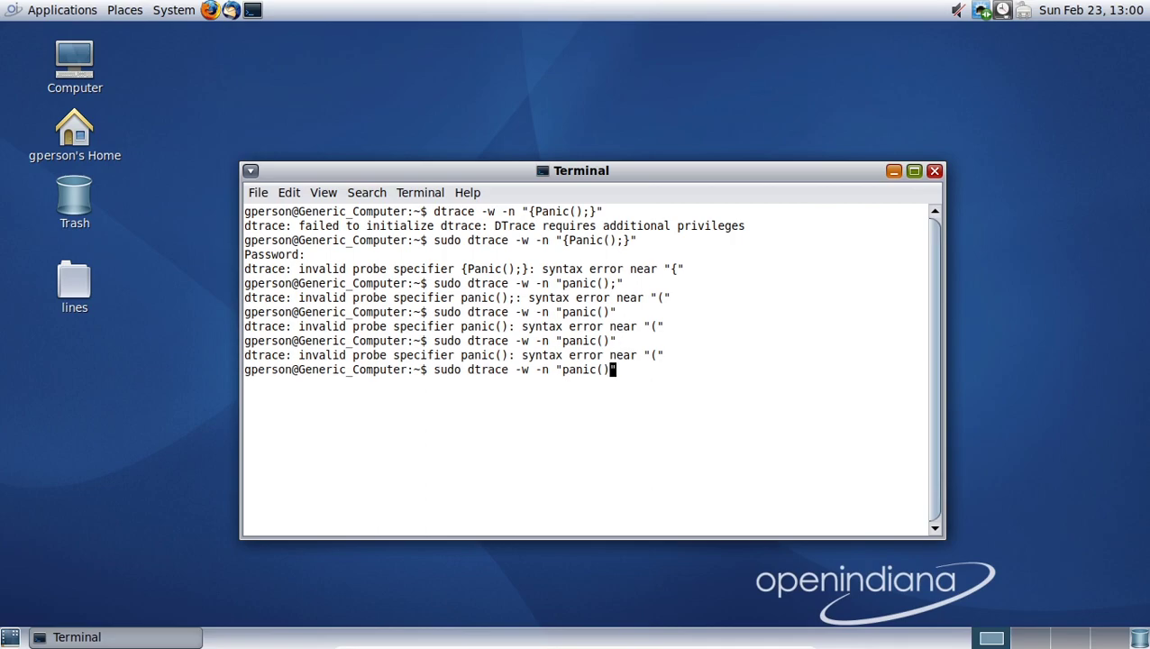
key("ctrl+c")
type("clear")
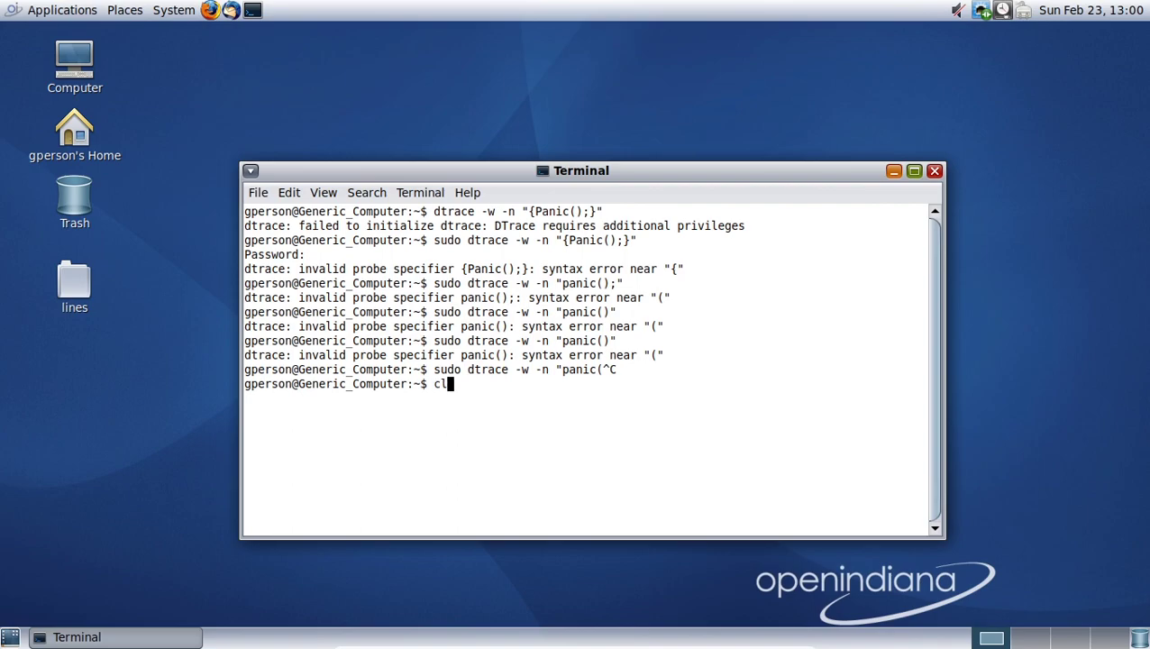
key("Return")
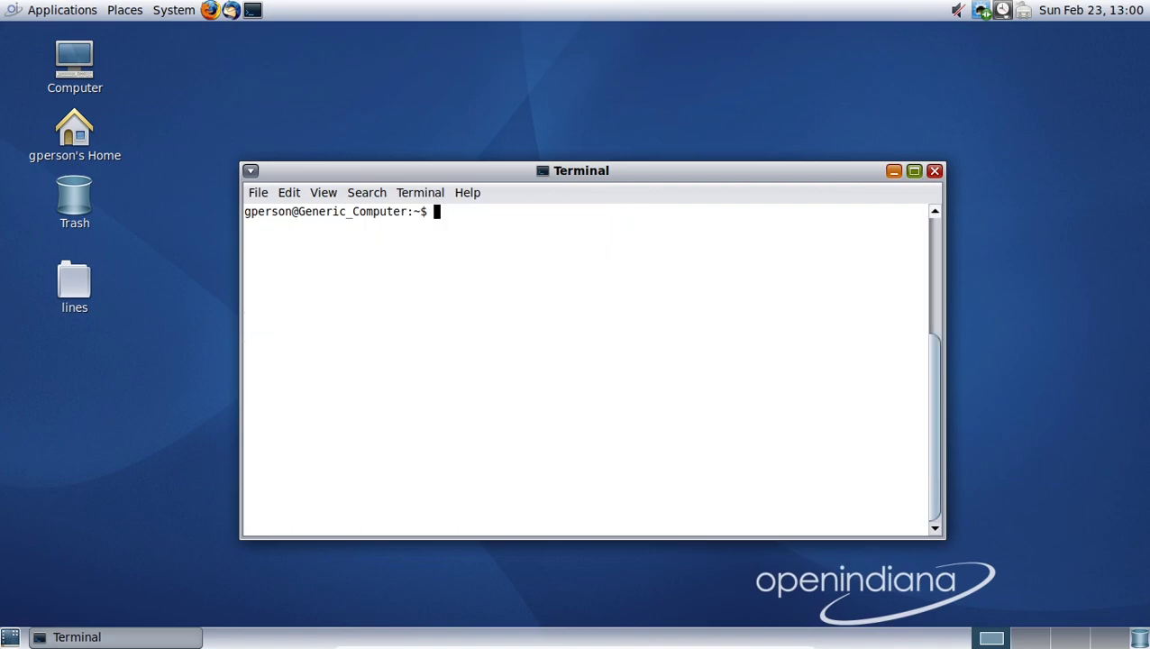
- Try running panic as a plain shell command, and clear the Terminal output
left_click(322, 91)
left_click(497, 304)
type("panic")
key("Return")
type("cle")
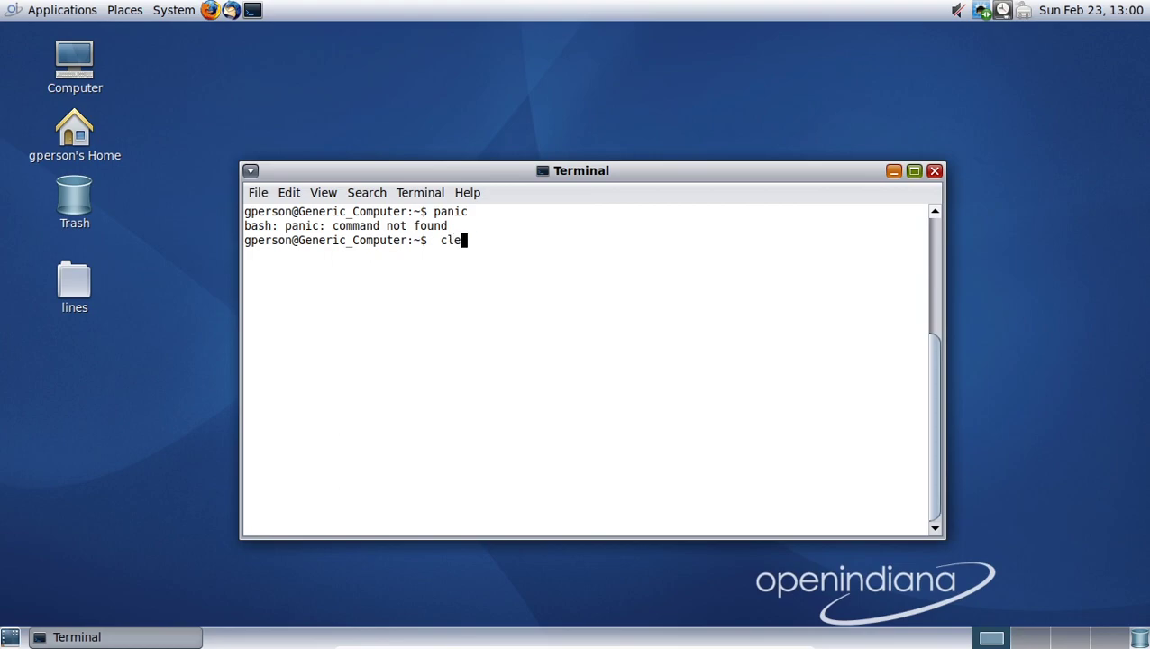
key("BackSpace")
key("BackSpace")
key("BackSpace")
key("BackSpace")
type("clear")
key("Return")
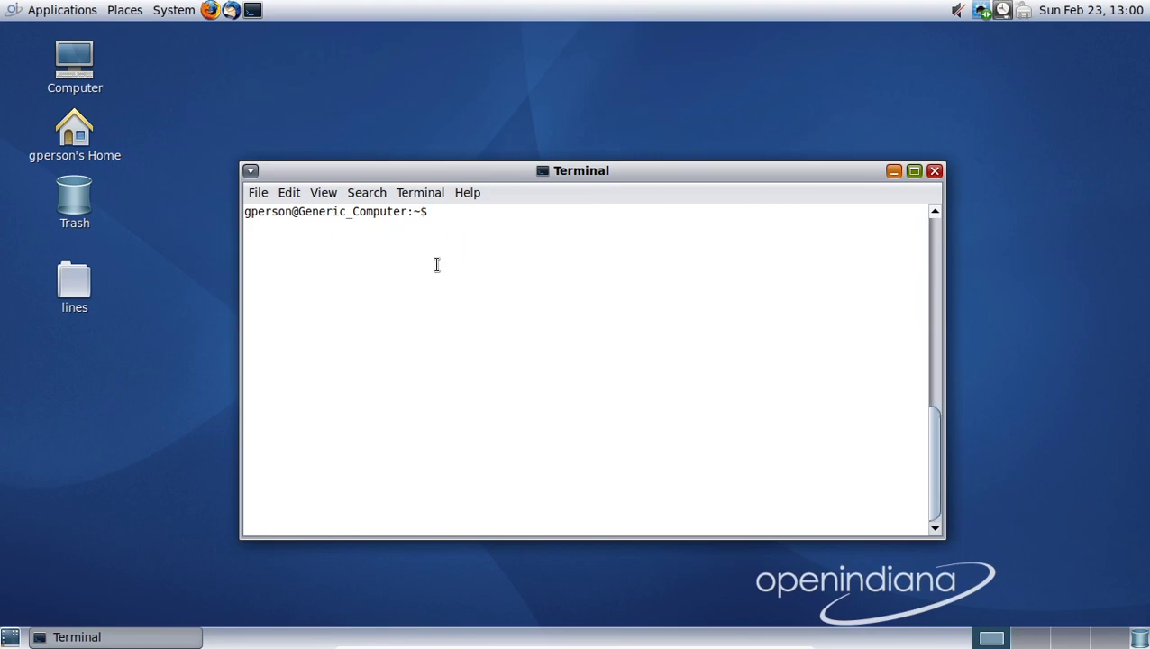
left_click(173, 11)
left_click(117, 18)
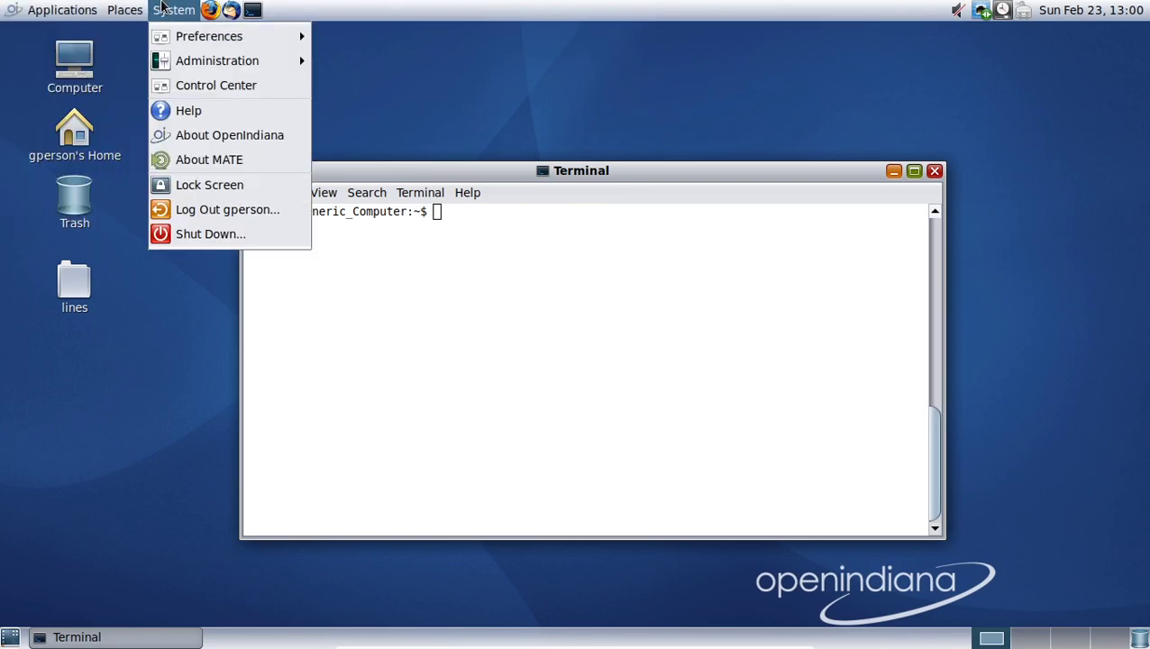
left_click(167, 13)
left_click(82, 13)
left_click(200, 164)
left_click(60, 9)
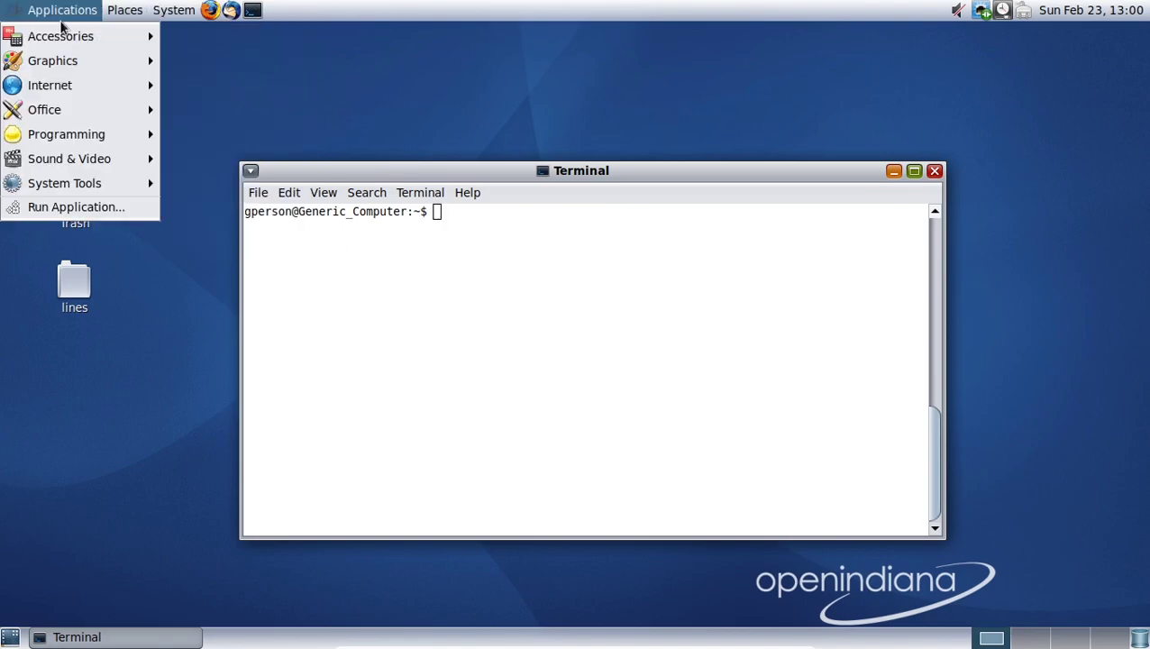
mouse_move(127, 184)
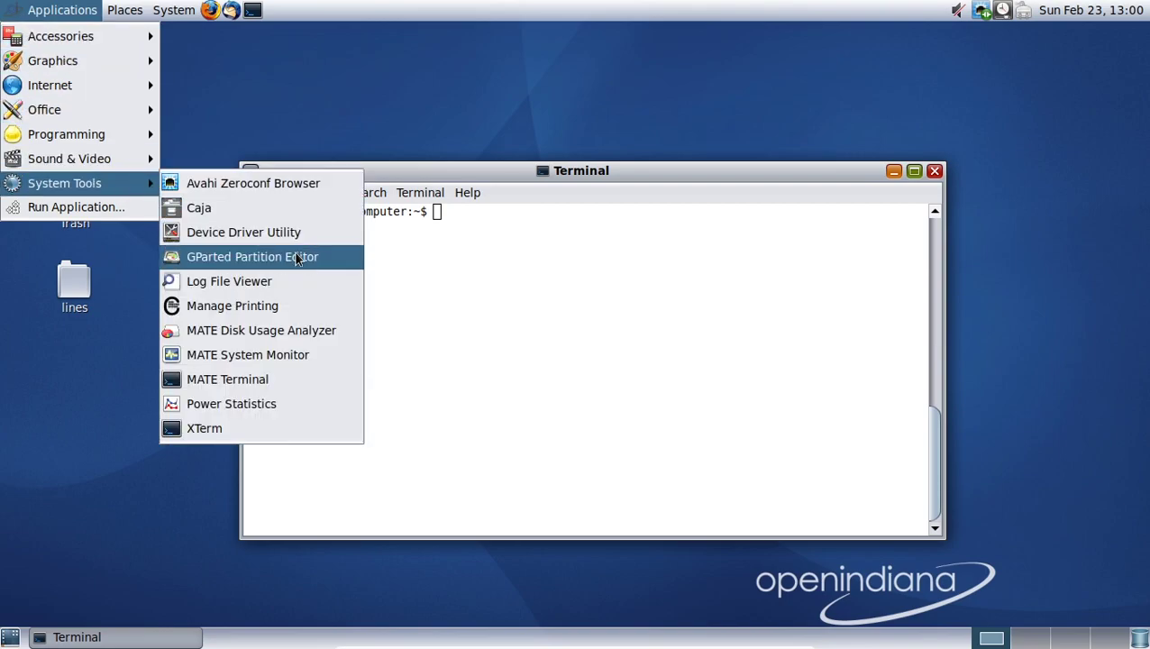
left_click(429, 362)
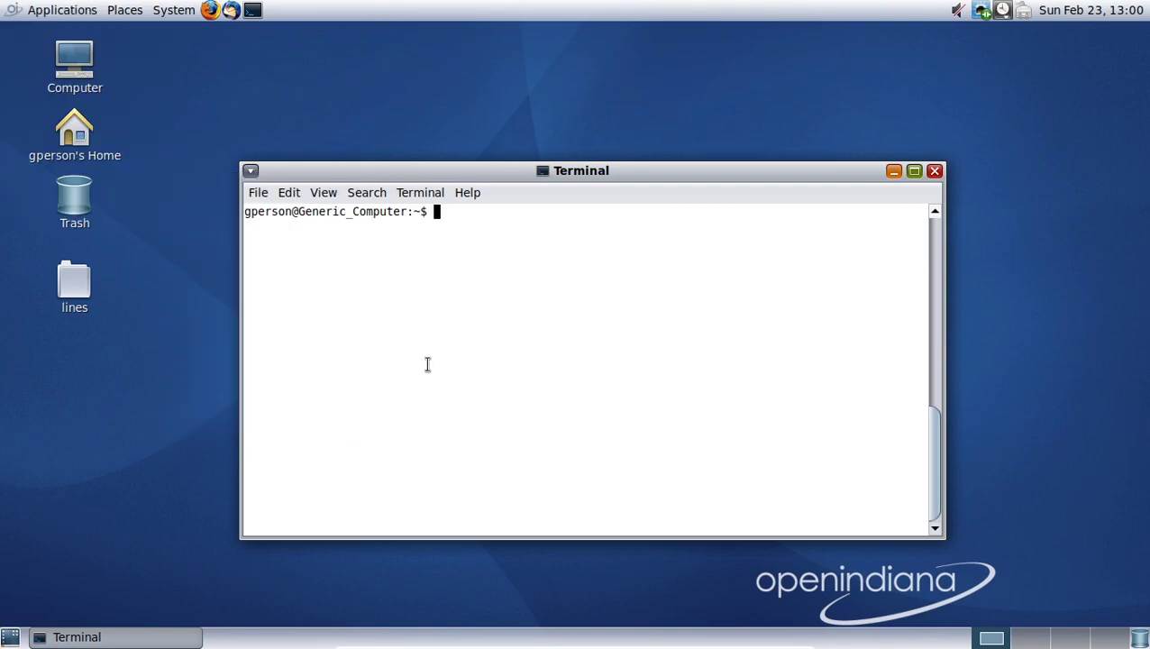
- Launch System Monitor with root privileges using sudo mate-system-monitor
type("sudo mate-systemo")
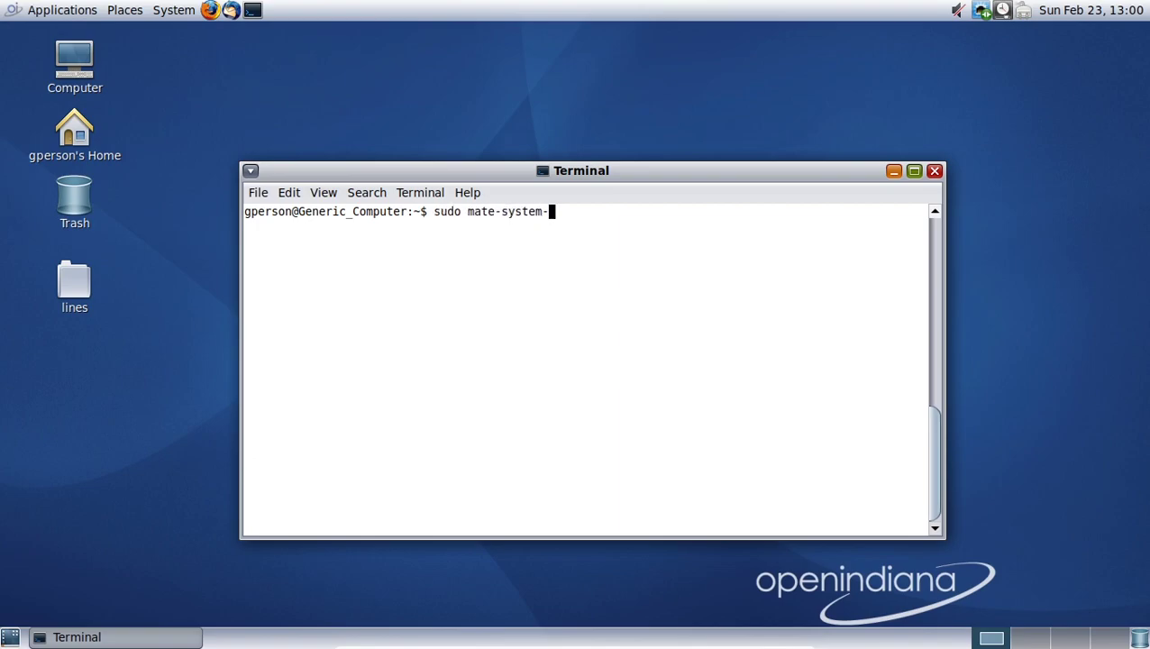
type("monitor\\")
key("Return")
key("Return")
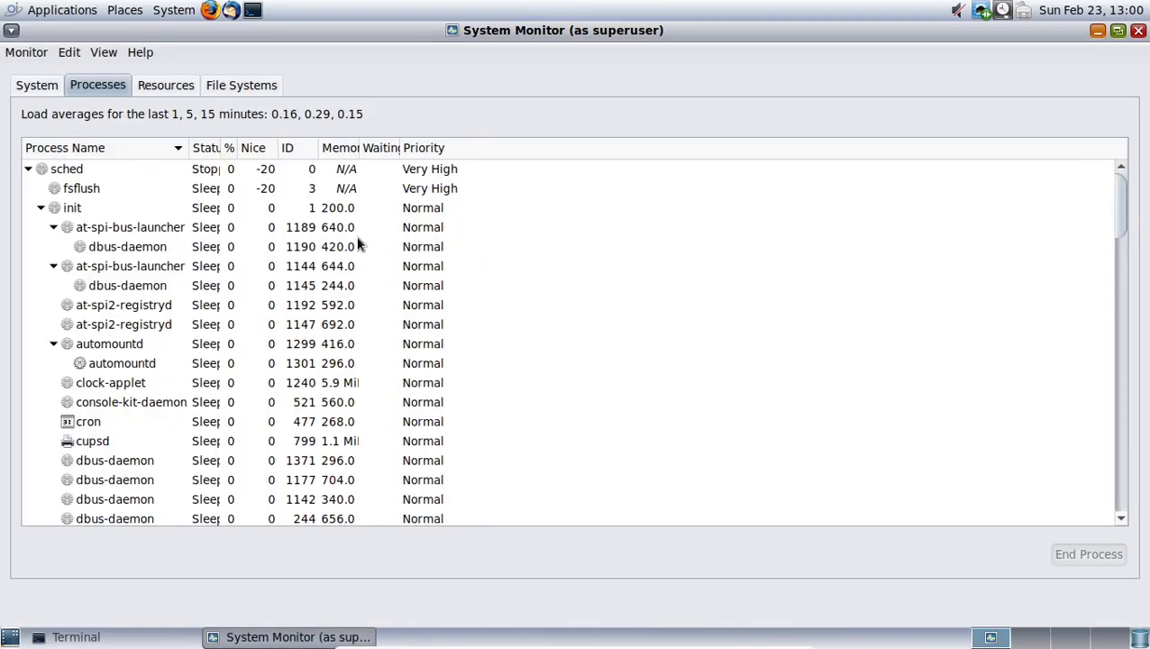
- Kill the sched process at the head of the process tree and confirm
left_click(165, 427)
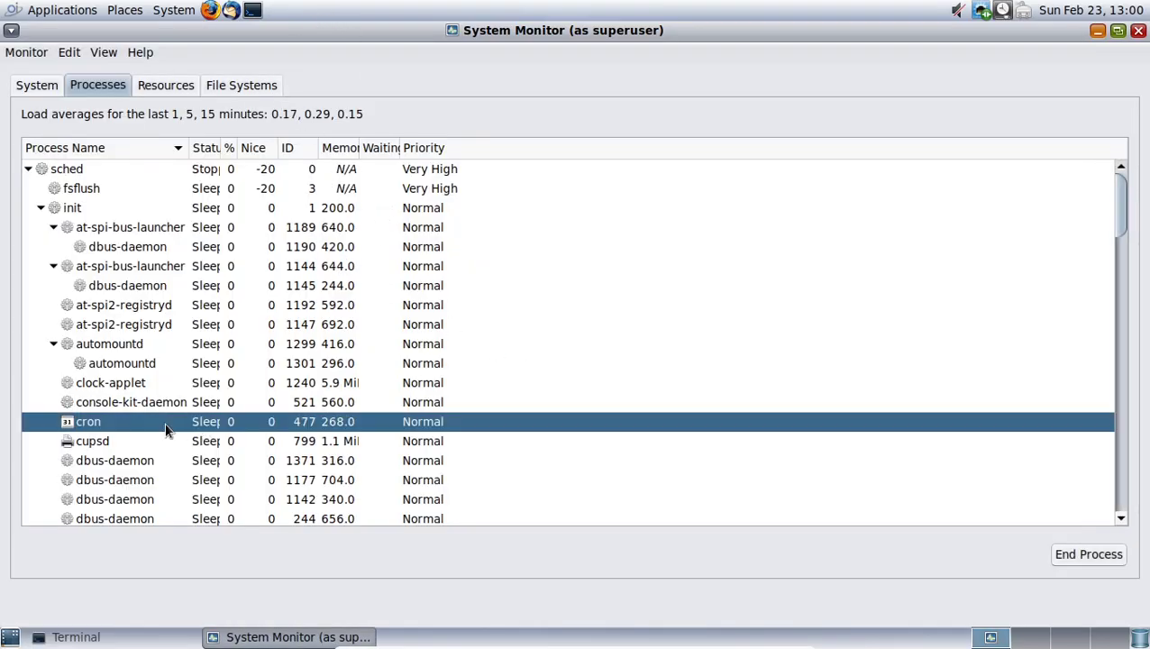
right_click(127, 168)
left_click(191, 245)
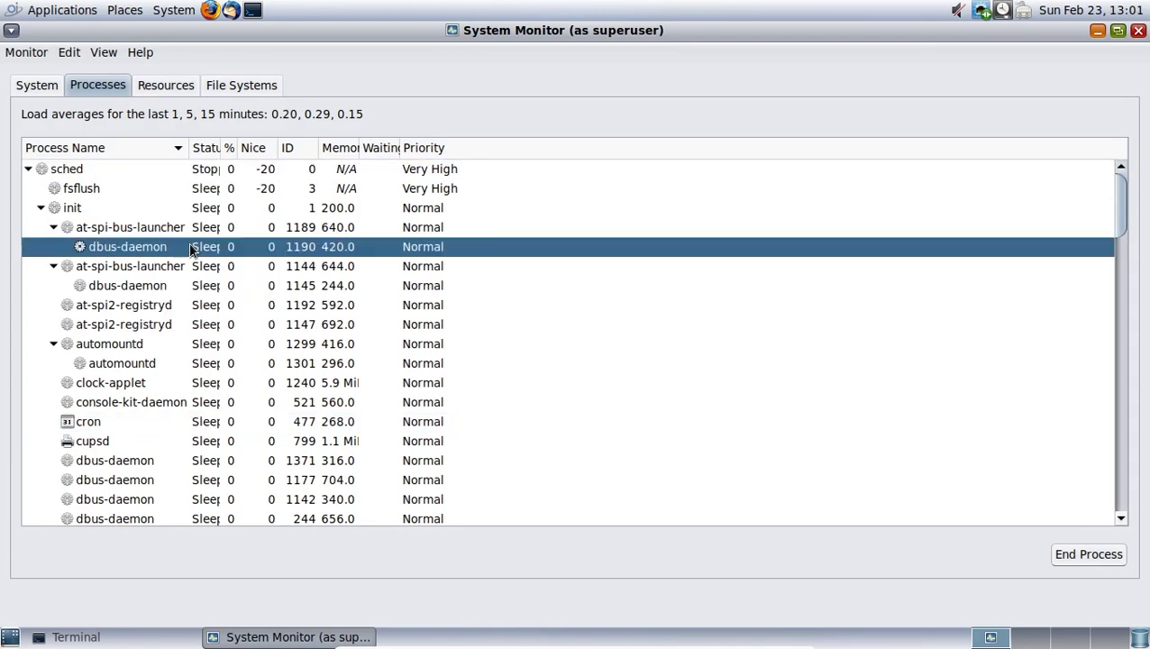
left_click(99, 171)
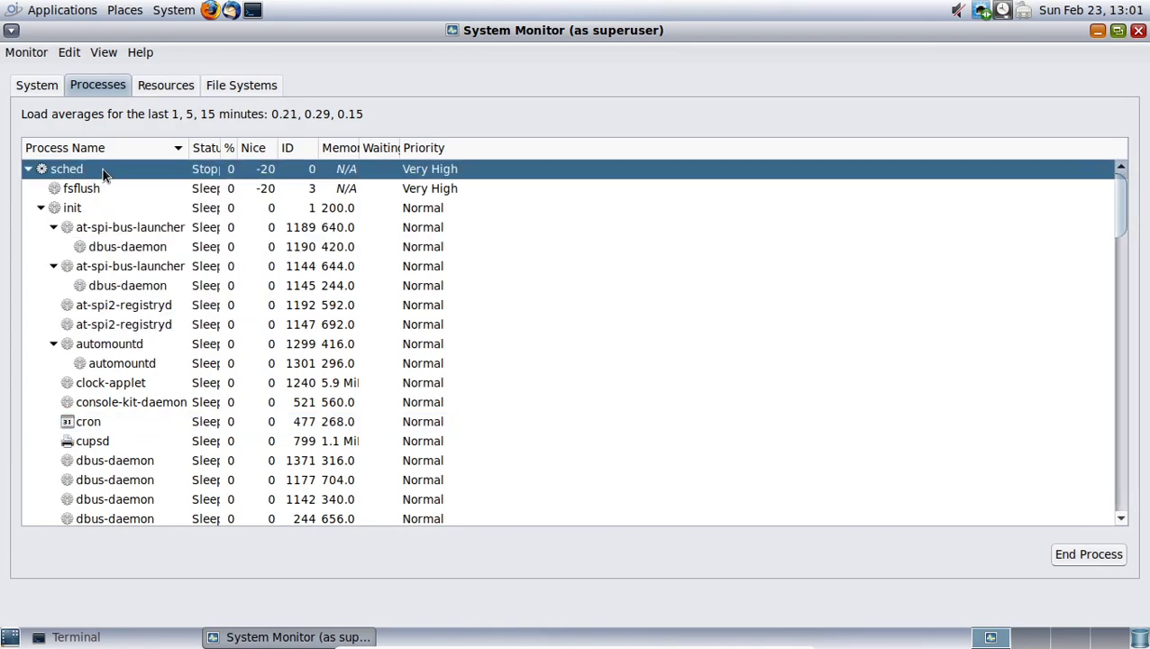
right_click(86, 159)
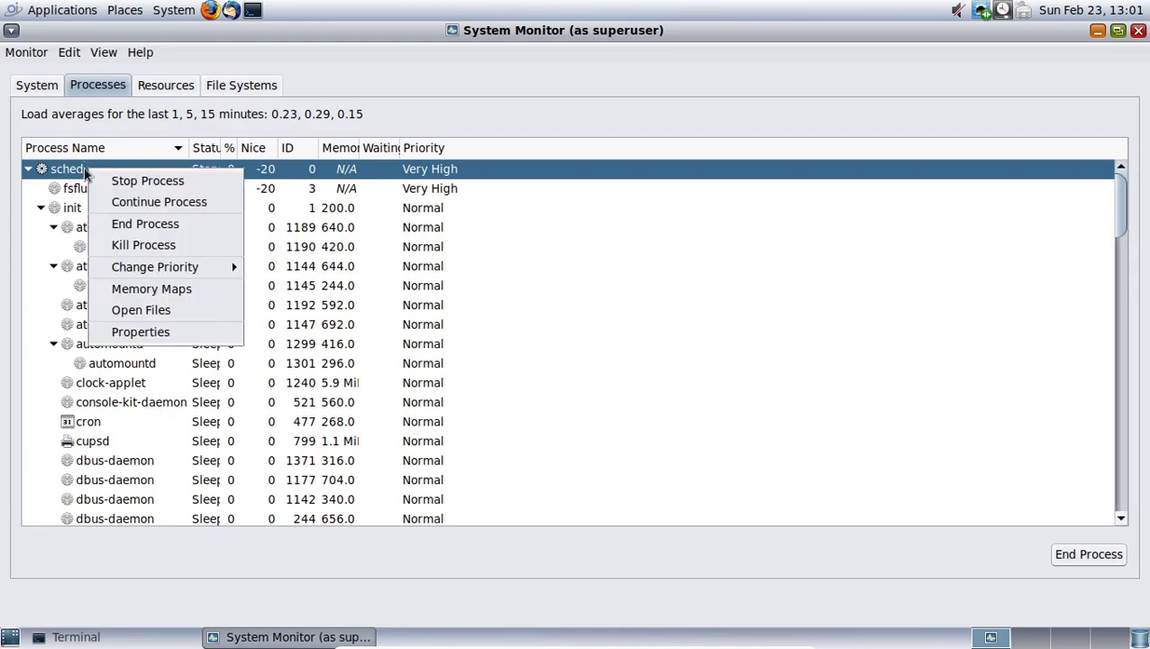
left_click(131, 250)
left_click(621, 399)
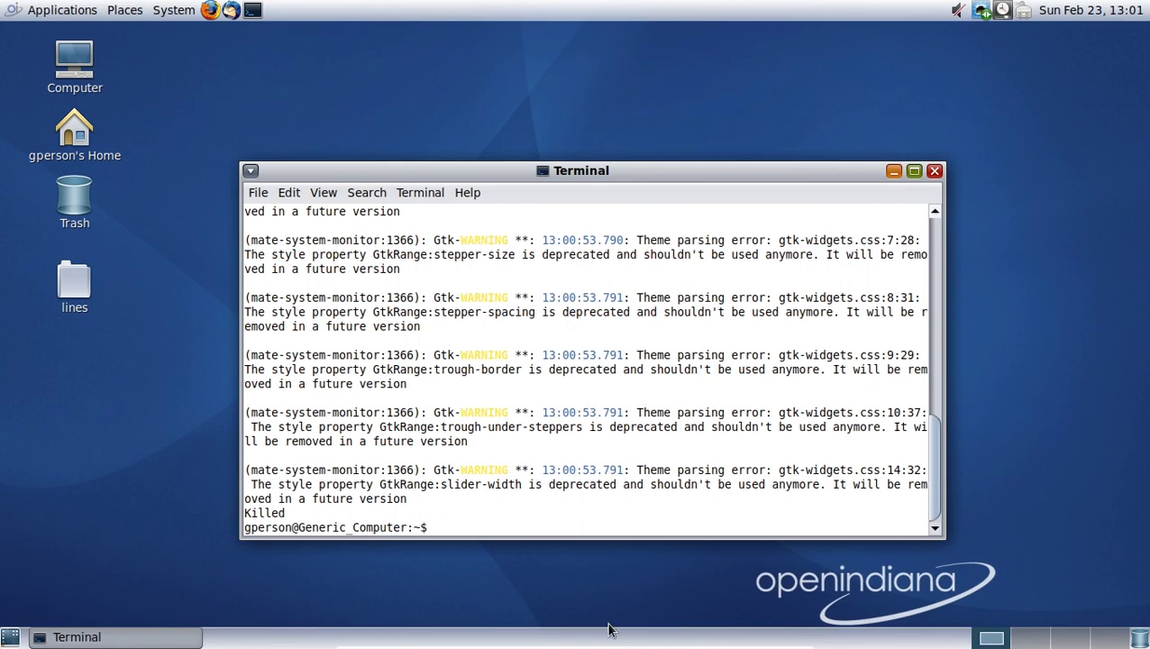
- Reopen System Monitor as superuser from the Terminal with sudo mate-system-monitor
type("sudo mate-system-monitor\\")
key("Return")
key("Return")
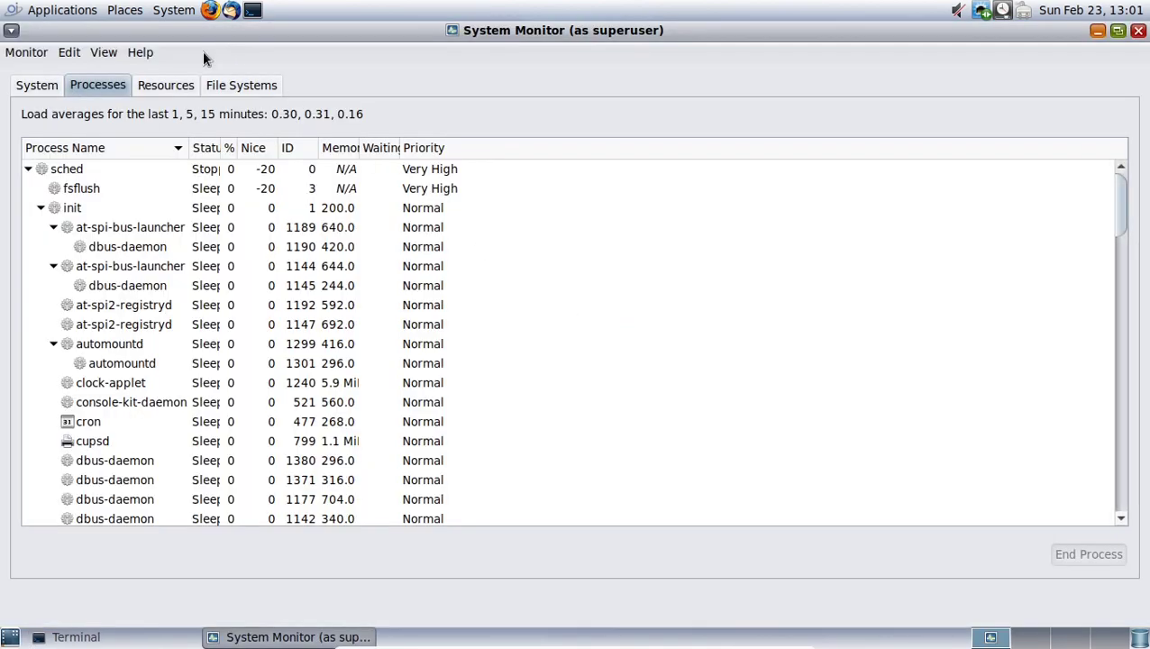
left_click(174, 177)
left_click(168, 189)
left_click(155, 363)
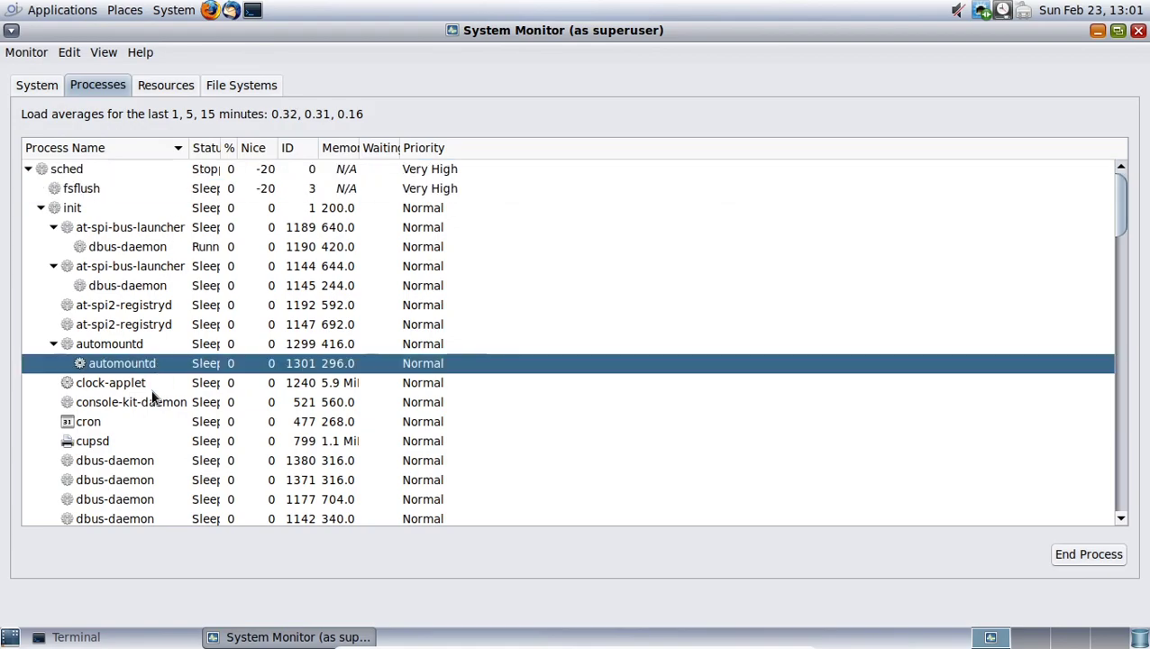
left_click(191, 388)
scroll(144, 370, "down", 2)
scroll(120, 374, "up", 3)
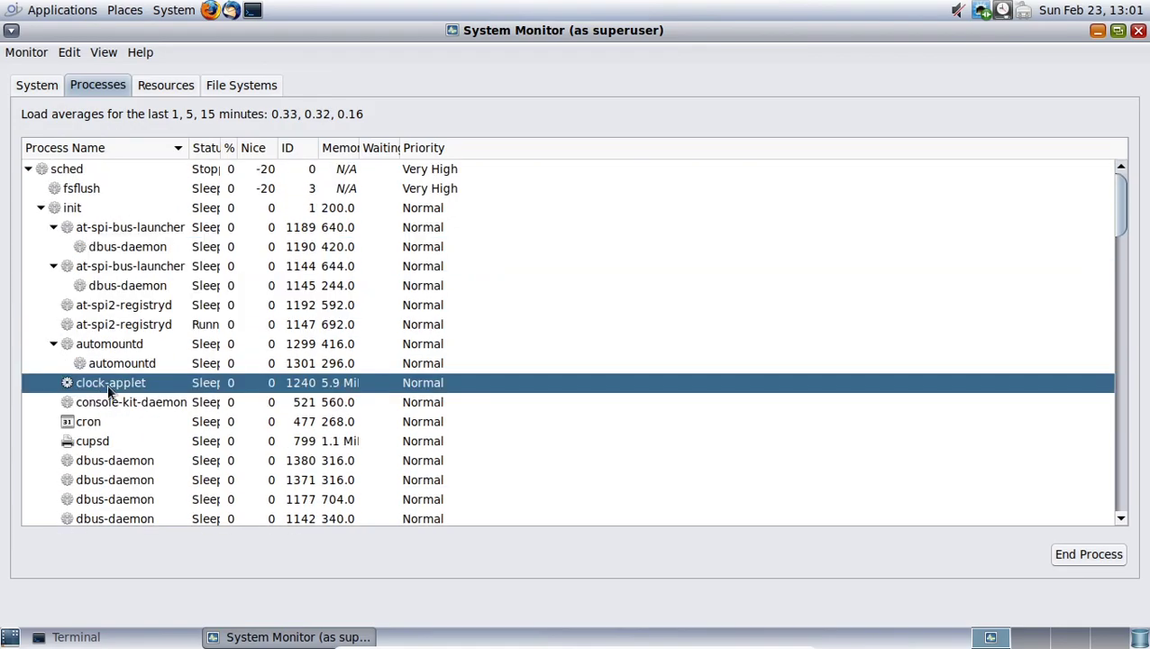
- Kill the dconf-service process with PID 1373 and confirm
scroll(145, 403, "down", 6)
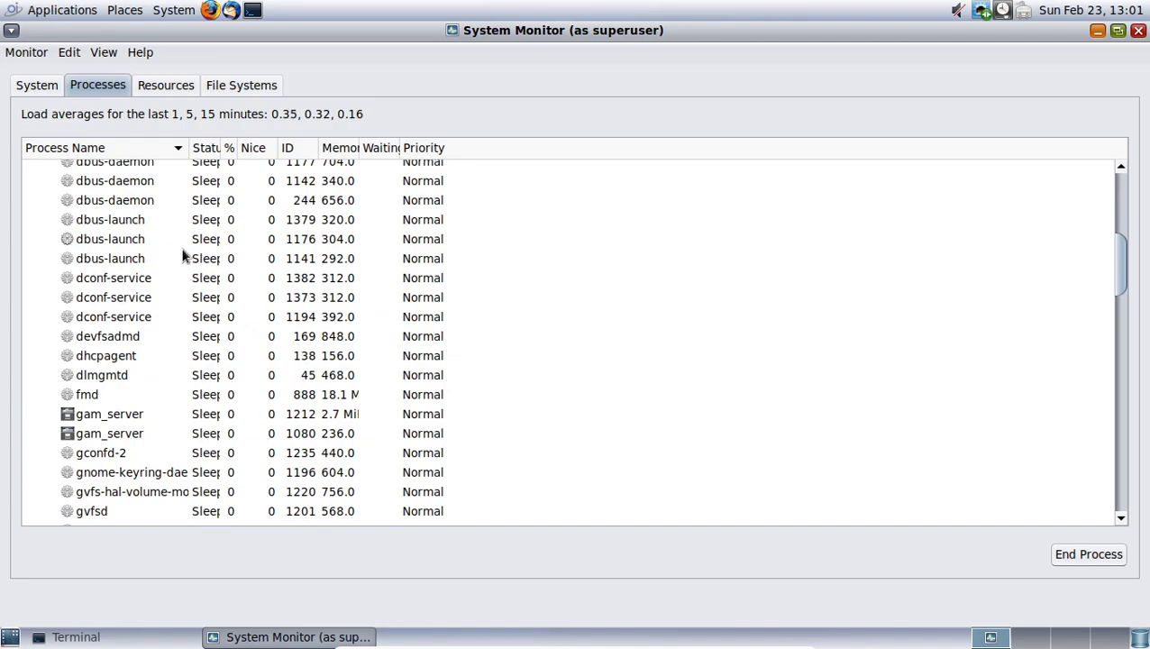
left_click(190, 240)
key("shift+Down")
key("shift+Down")
key("shift+Down")
key("shift+Down")
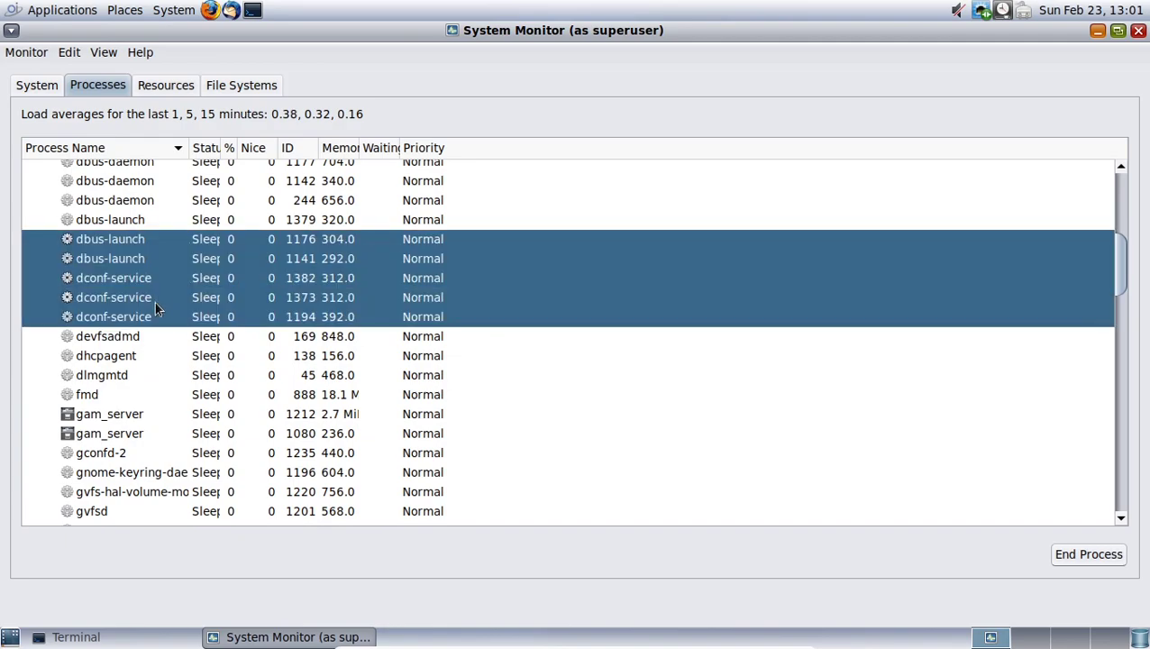
right_click(196, 306)
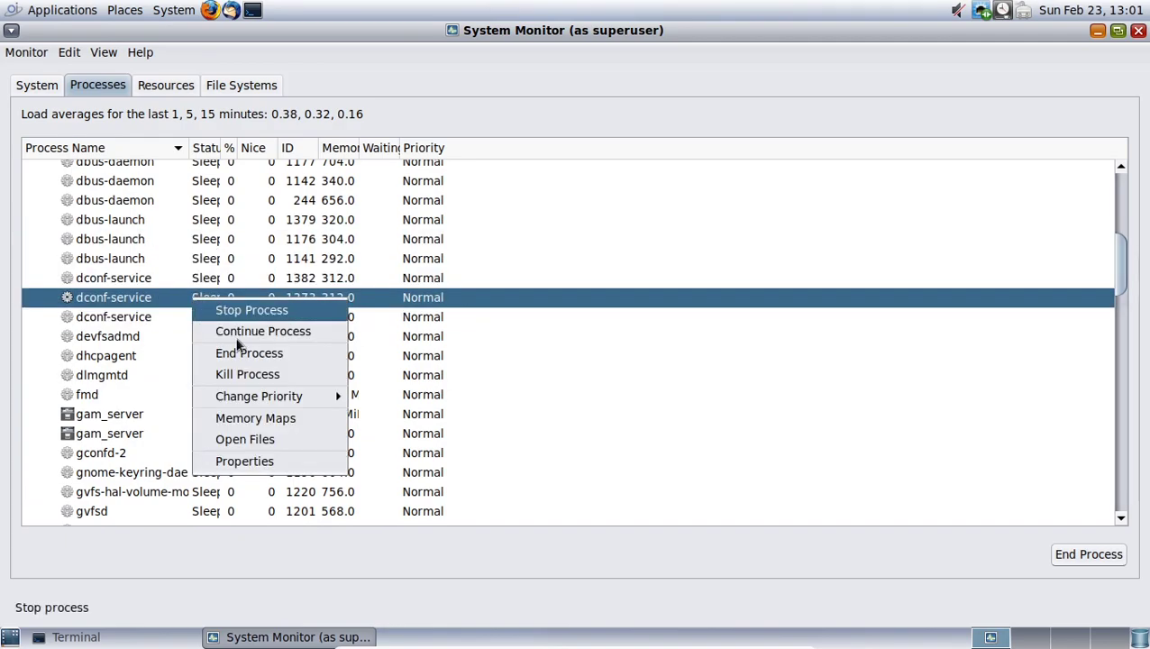
left_click(268, 381)
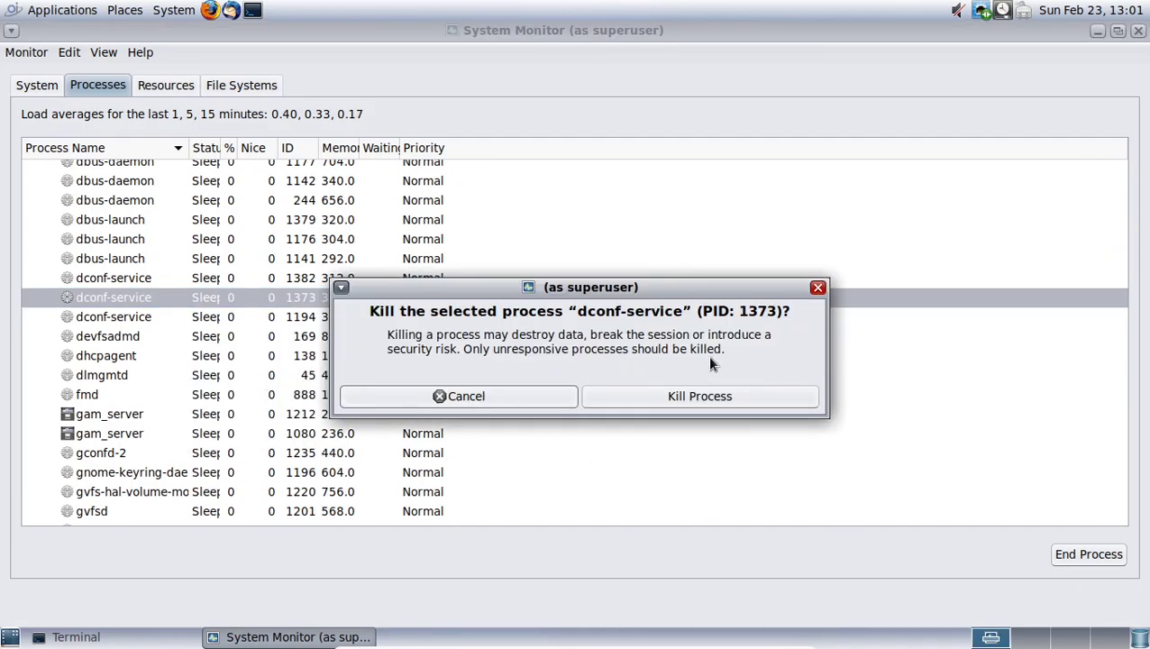
left_click(674, 393)
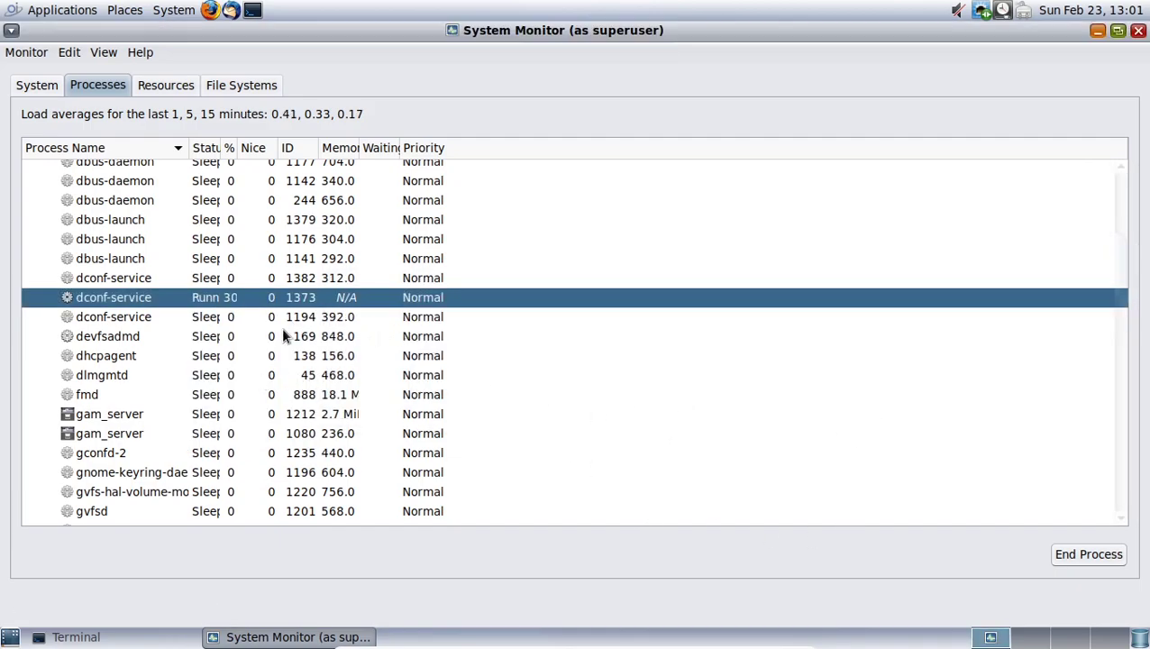
- Try to end the dhcpagent process, and kill the dconf-service process with PID 1194
right_click(291, 336)
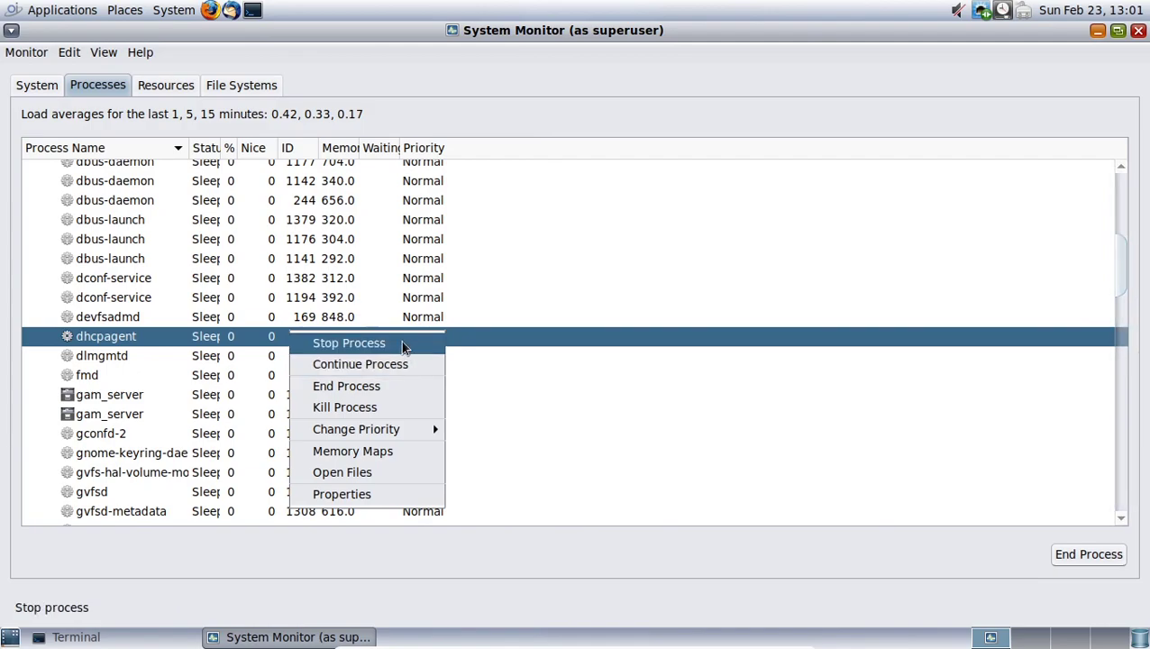
left_click(374, 391)
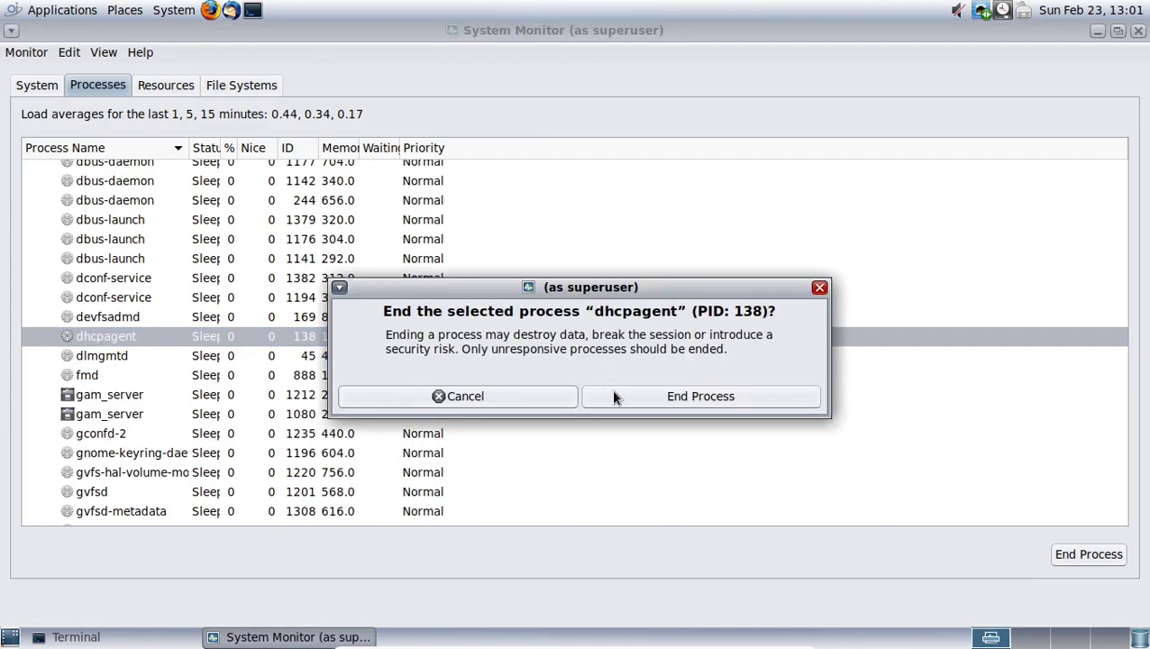
left_click(625, 396)
right_click(258, 298)
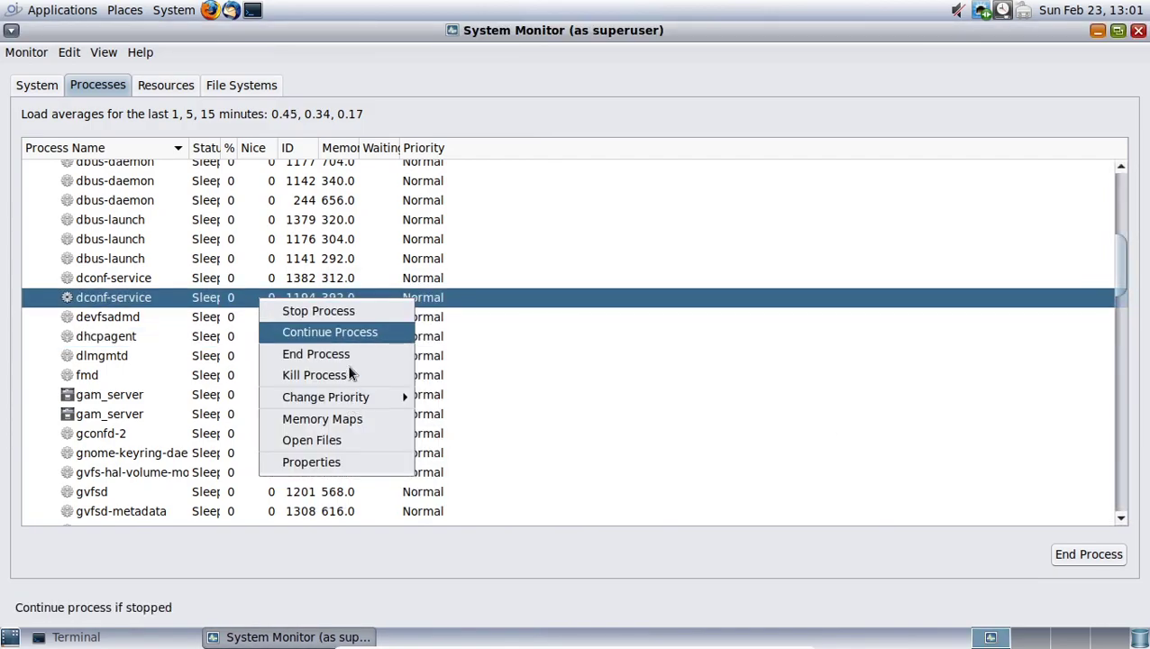
left_click(328, 374)
left_click(594, 398)
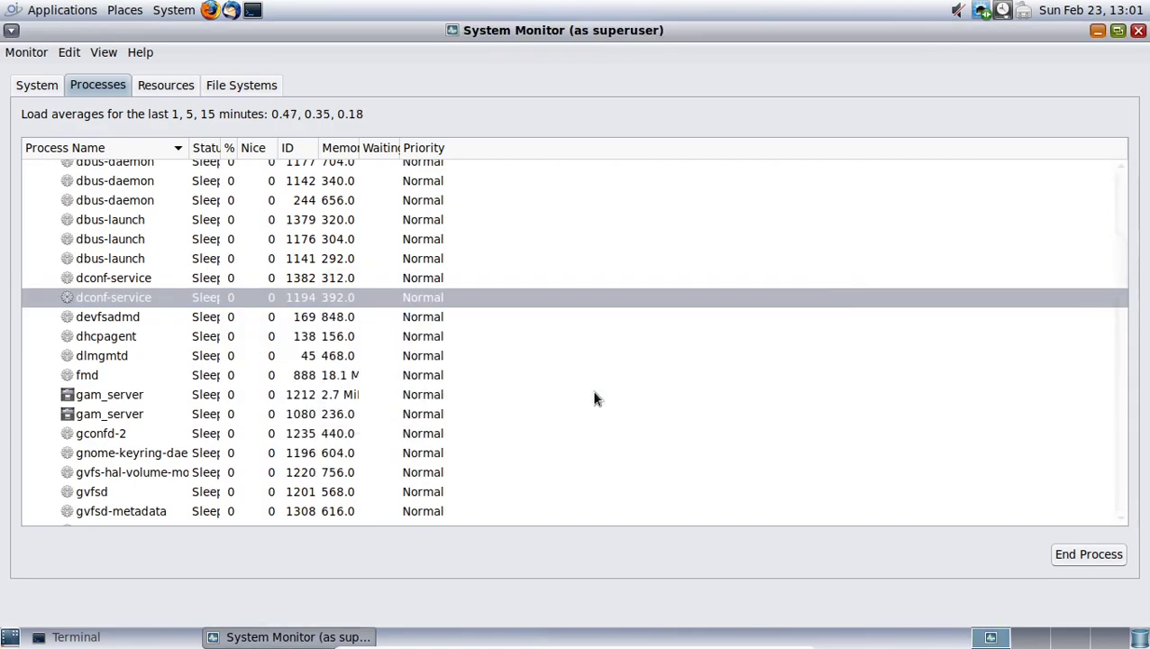
- Kill the gam_server process with PID 1212 and confirm
right_click(230, 376)
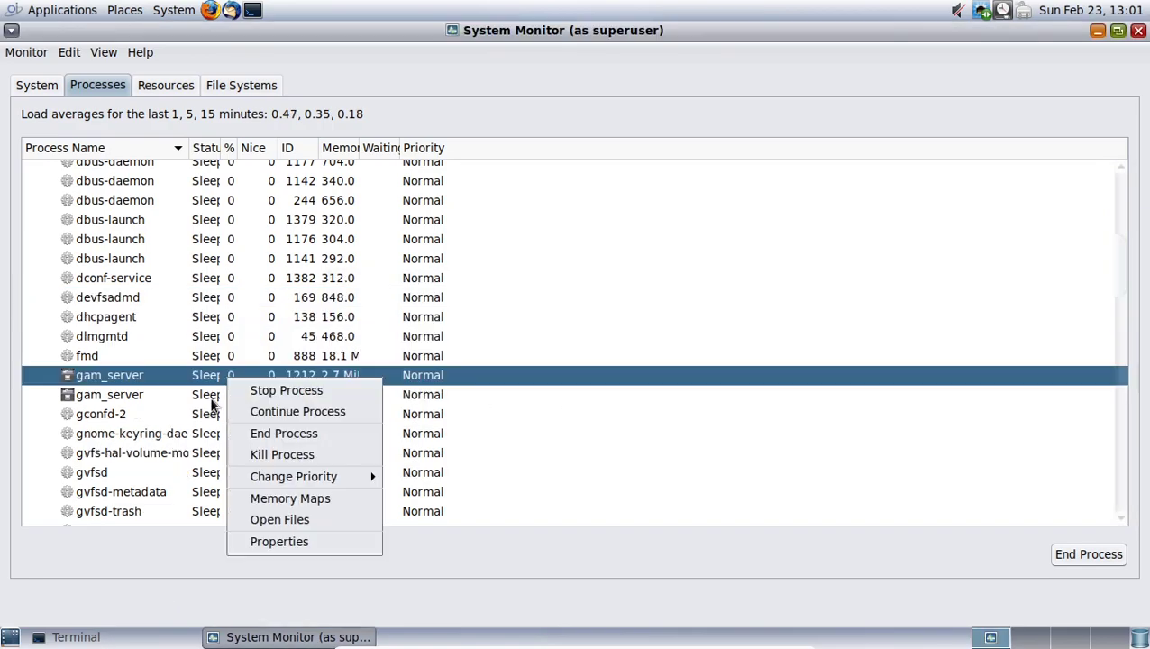
left_click(315, 455)
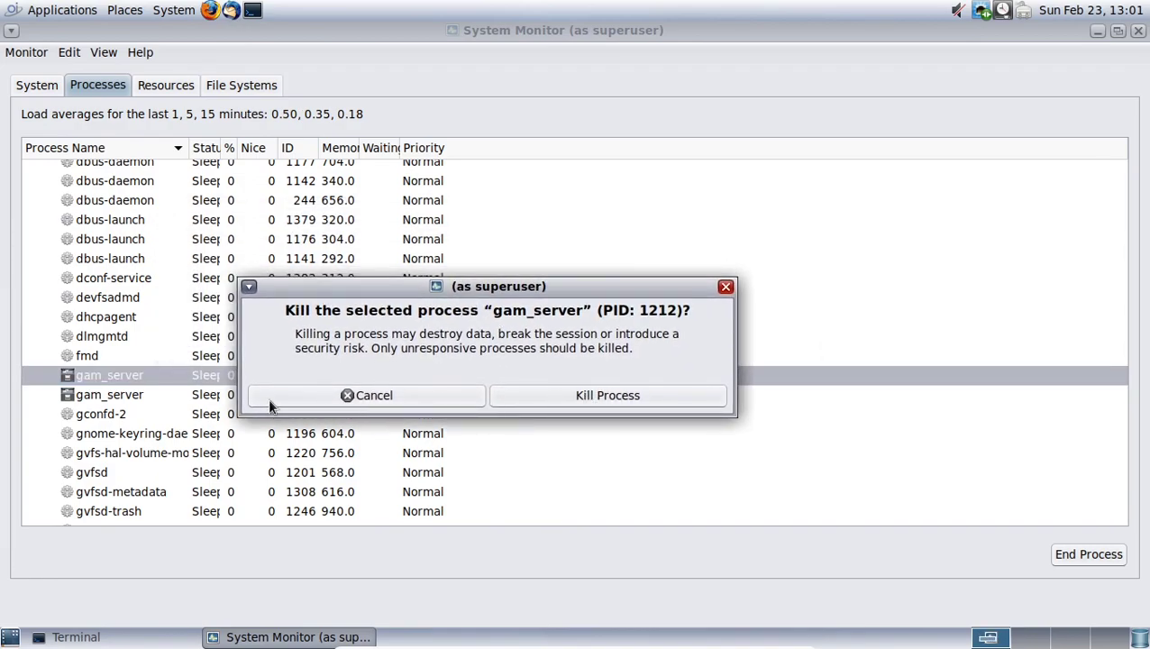
left_click(569, 404)
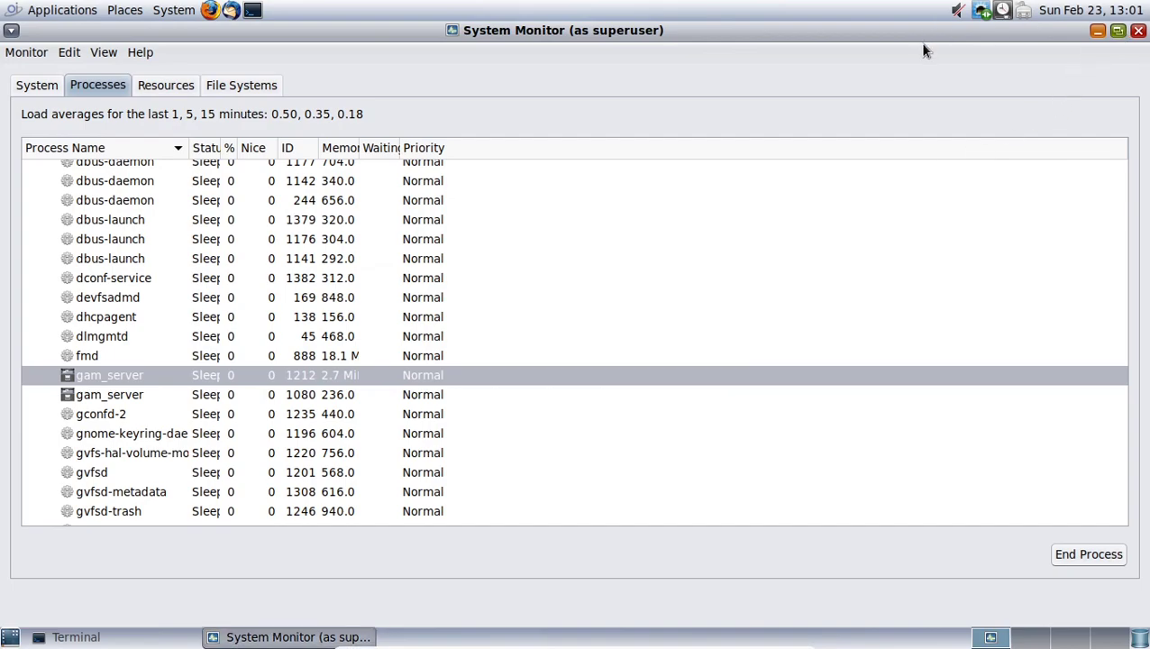
- Unmaximize the System Monitor window and bring the Terminal forward to examine the glibtop messages
left_click_drag(918, 42, 716, 113)
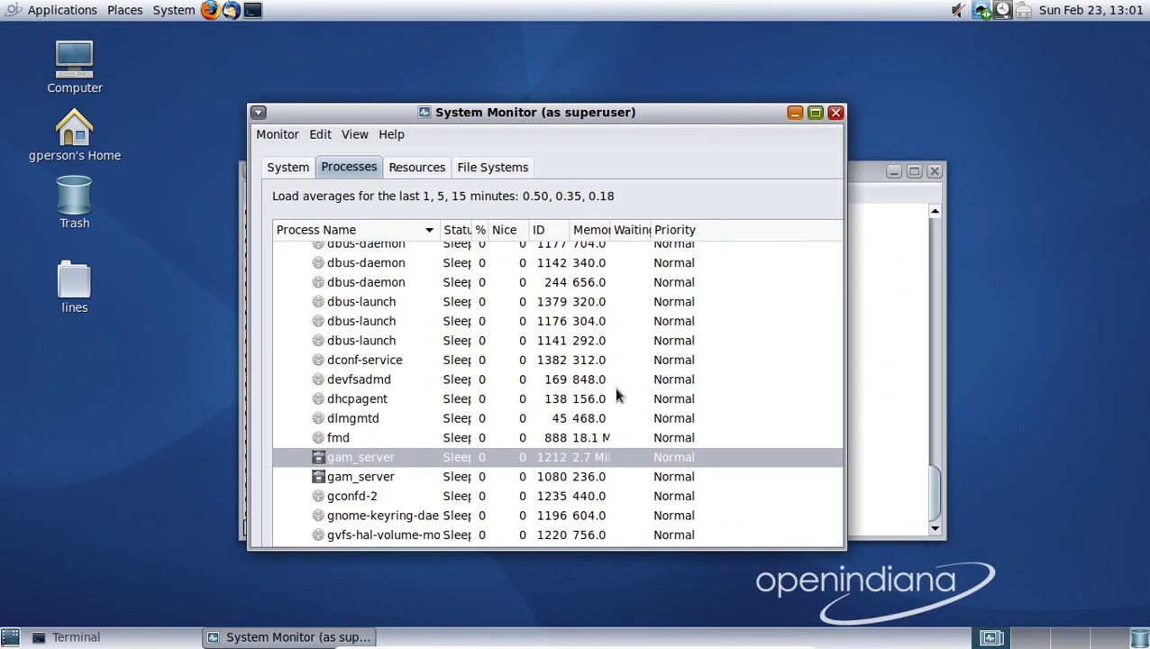
left_click(847, 266)
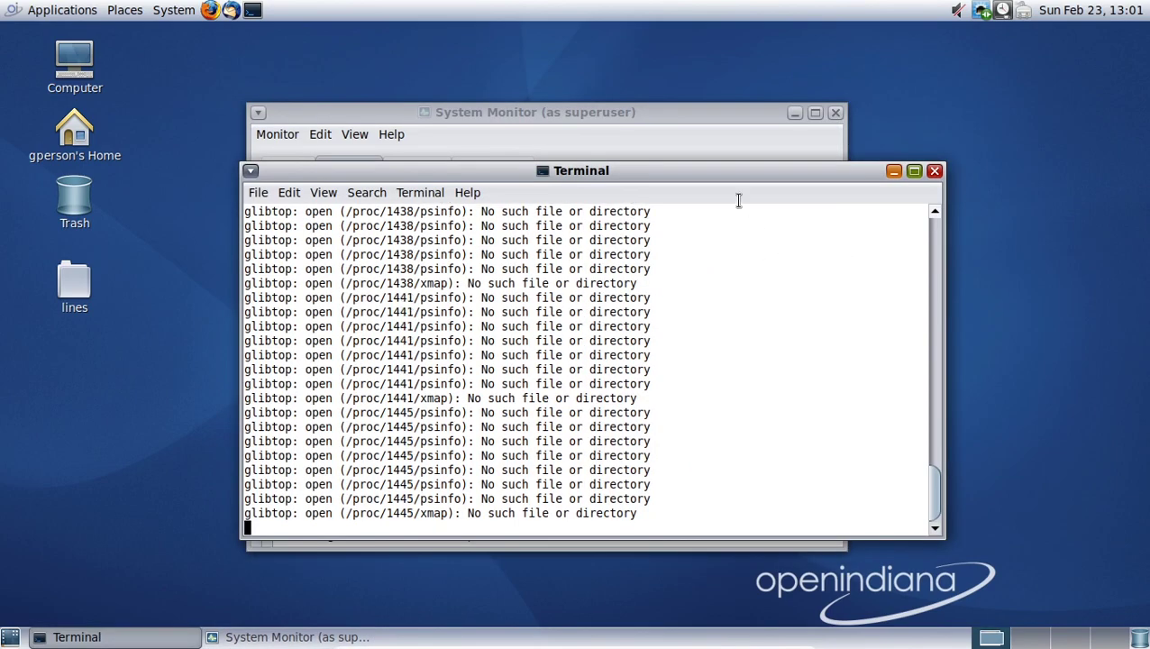
left_click(708, 131)
left_click(890, 251)
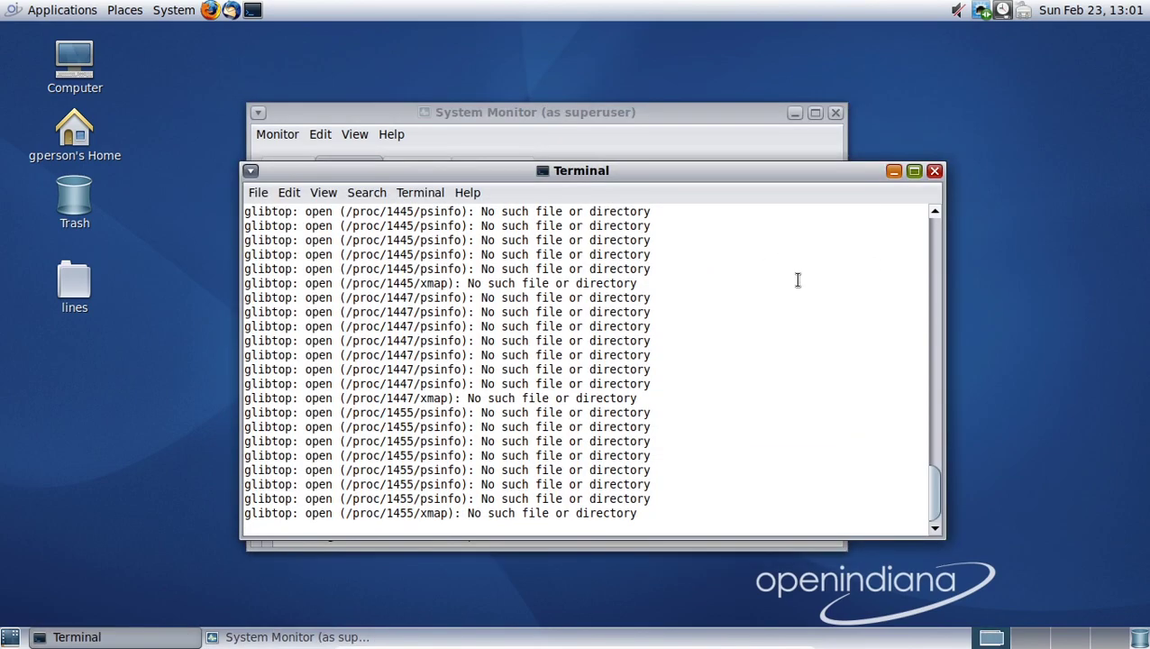
left_click_drag(538, 513, 362, 306)
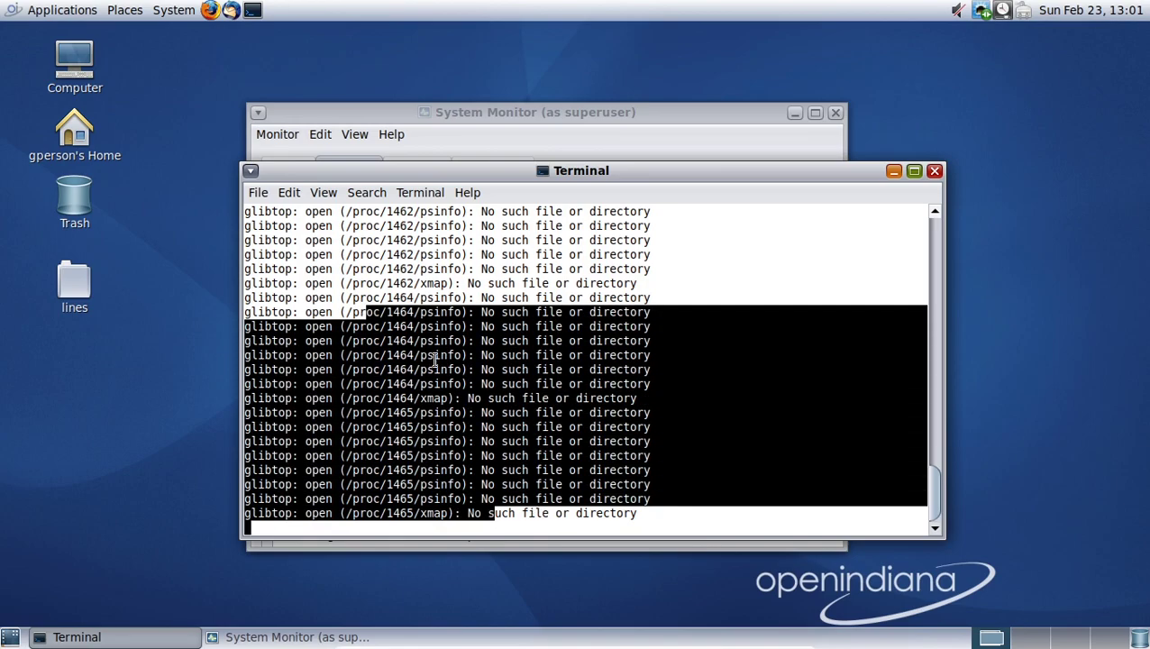
- Bring the System Monitor window forward and force it to quit
left_click_drag(934, 494, 987, 599)
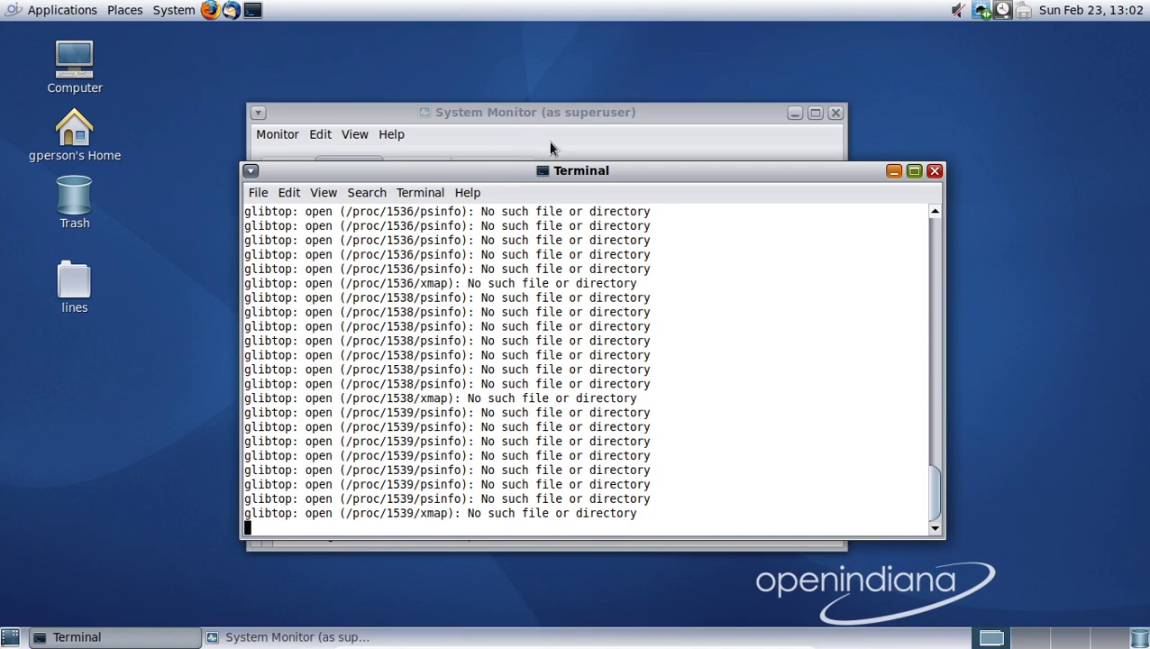
left_click(551, 147)
left_click_drag(600, 128, 631, 133)
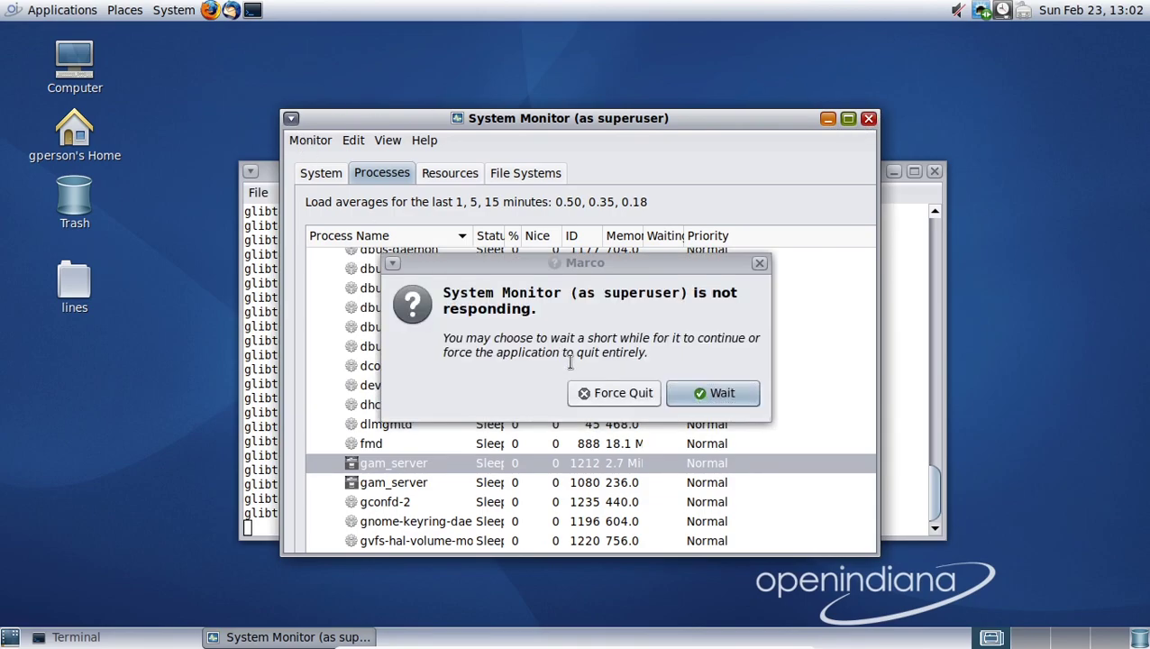
left_click(624, 393)
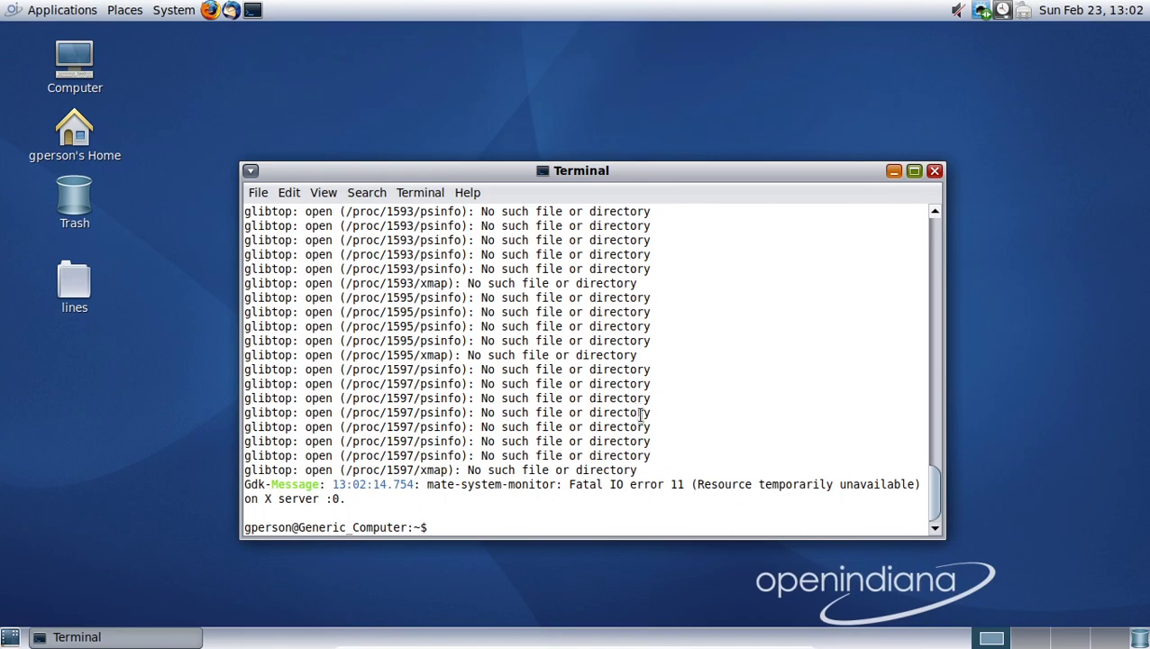
- Relaunch System Monitor as superuser by rerunning the previous terminal command, and select the at-spi-bus-launcher process with PID 1189
key("Up")
key("Return")
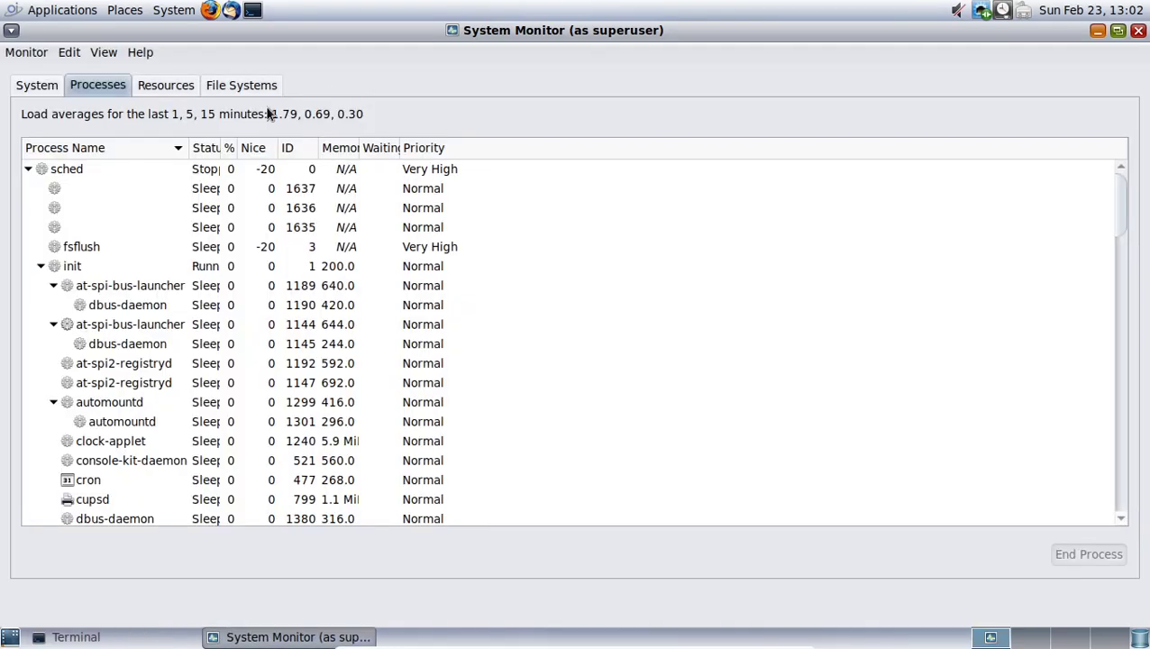
left_click(180, 286)
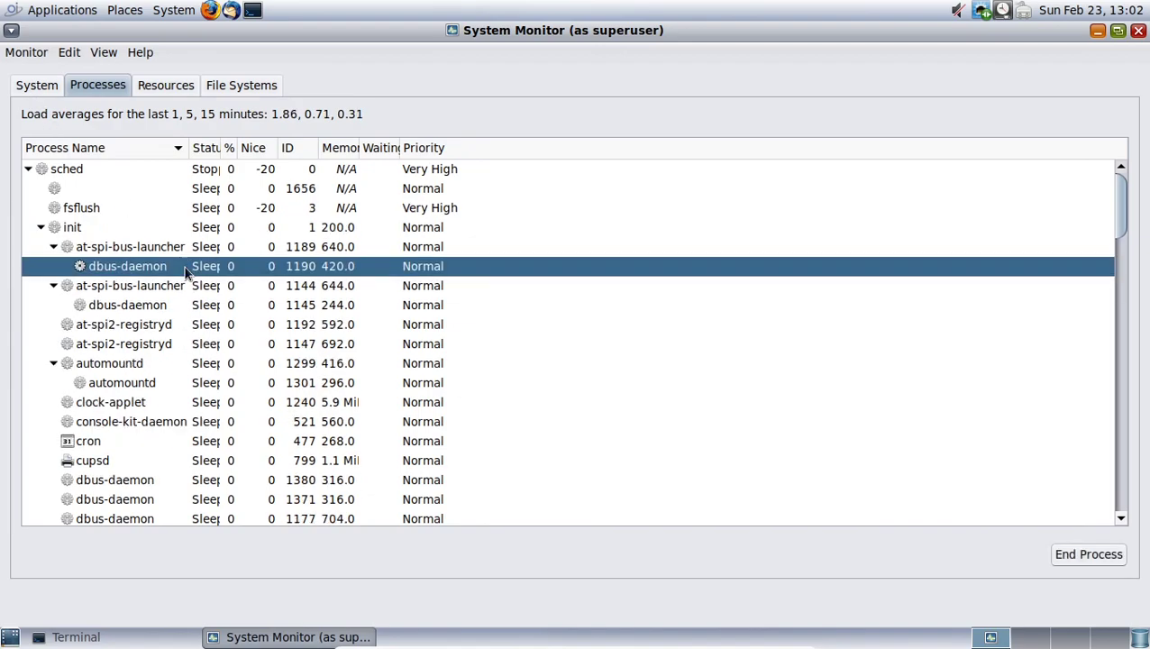
left_click(174, 223)
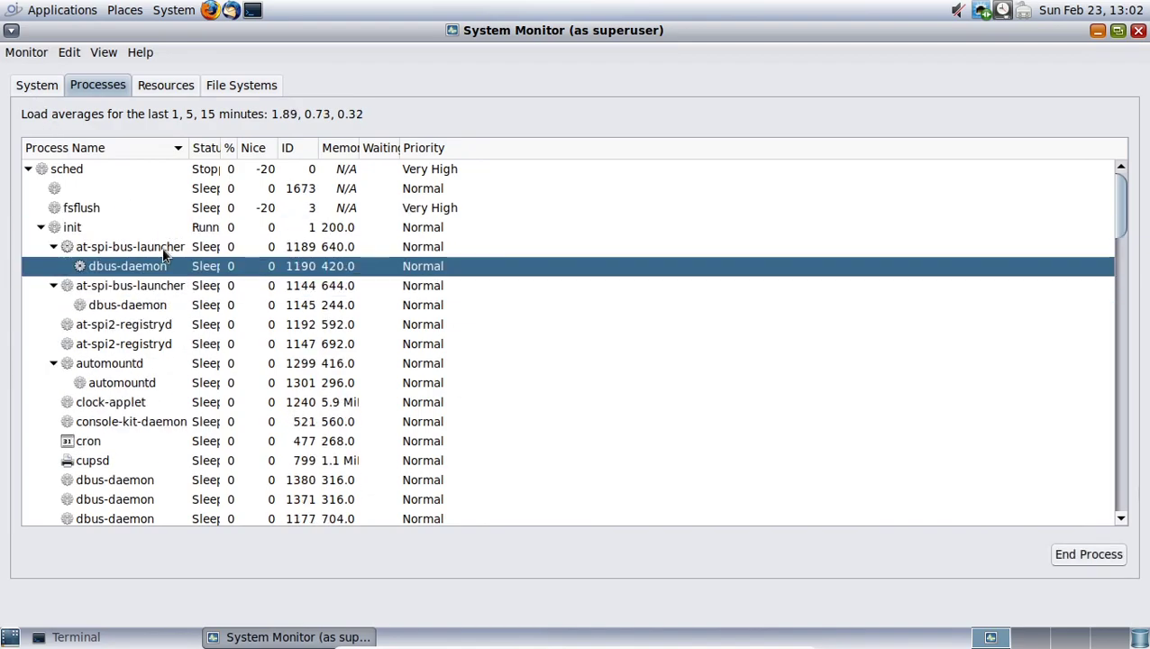
left_click(164, 245)
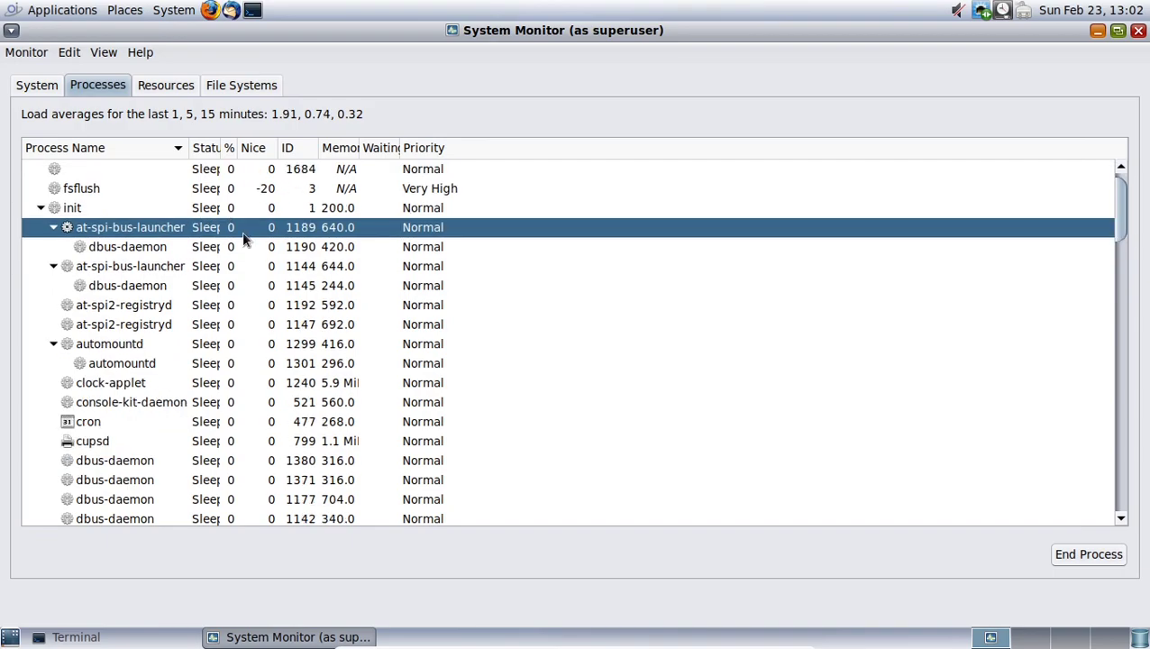
- Open a new Terminal tab and run "sudo kill 1", entering the account password
key("alt+Tab")
key("ctrl+shift+t")
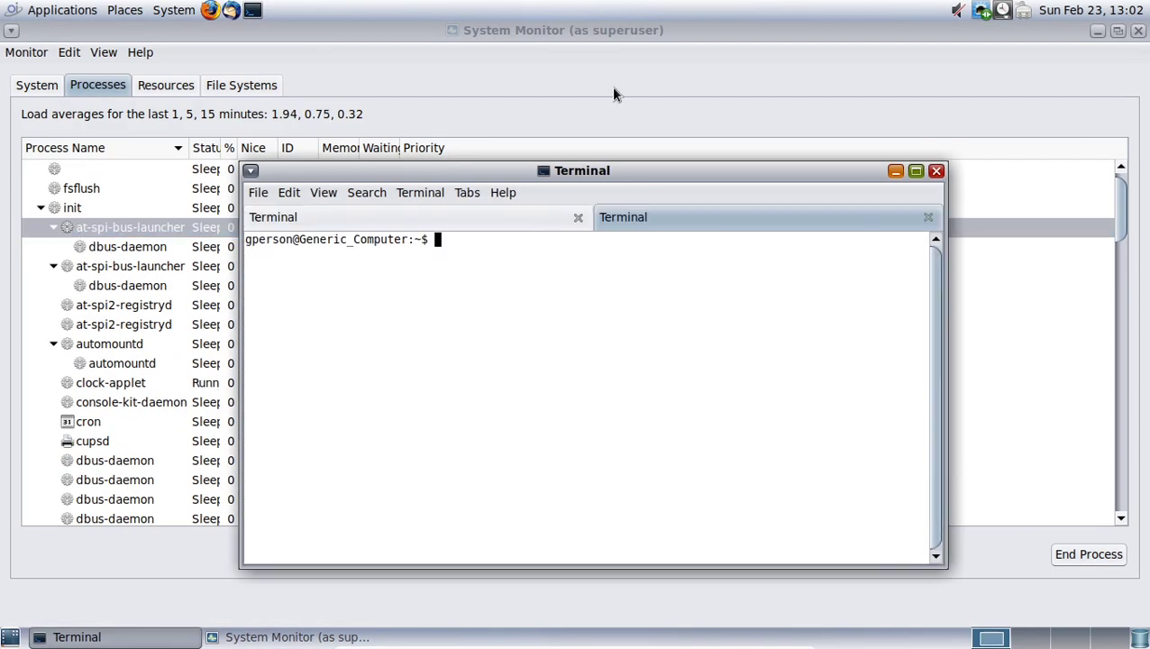
left_click_drag(515, 176, 530, 379)
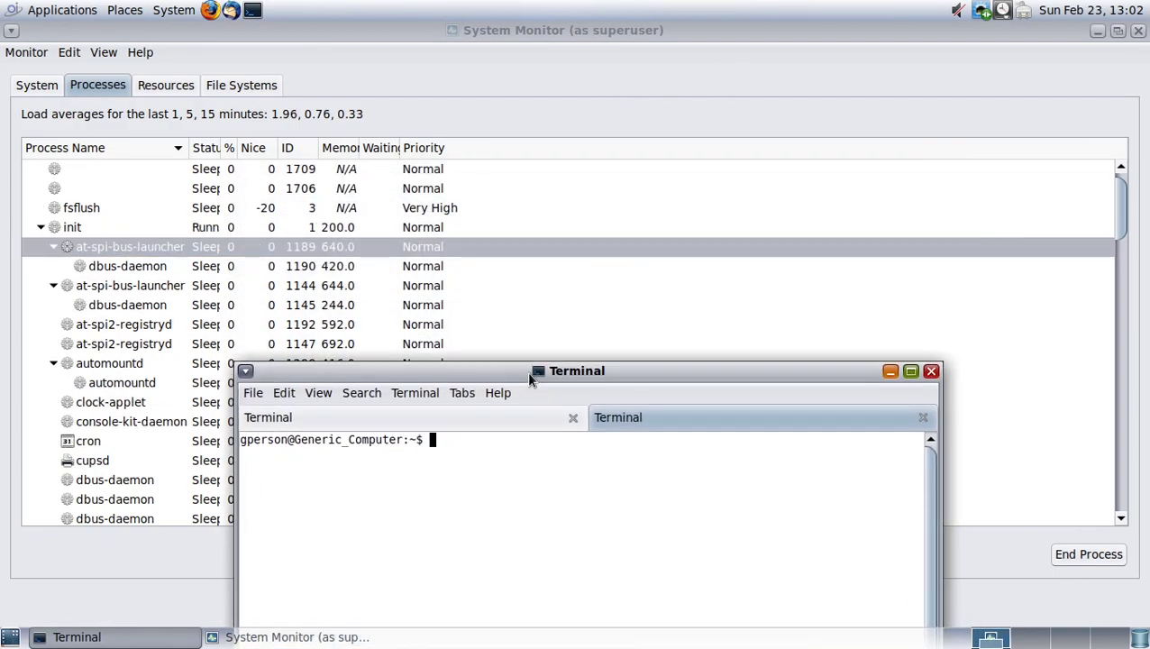
type("sudo kill")
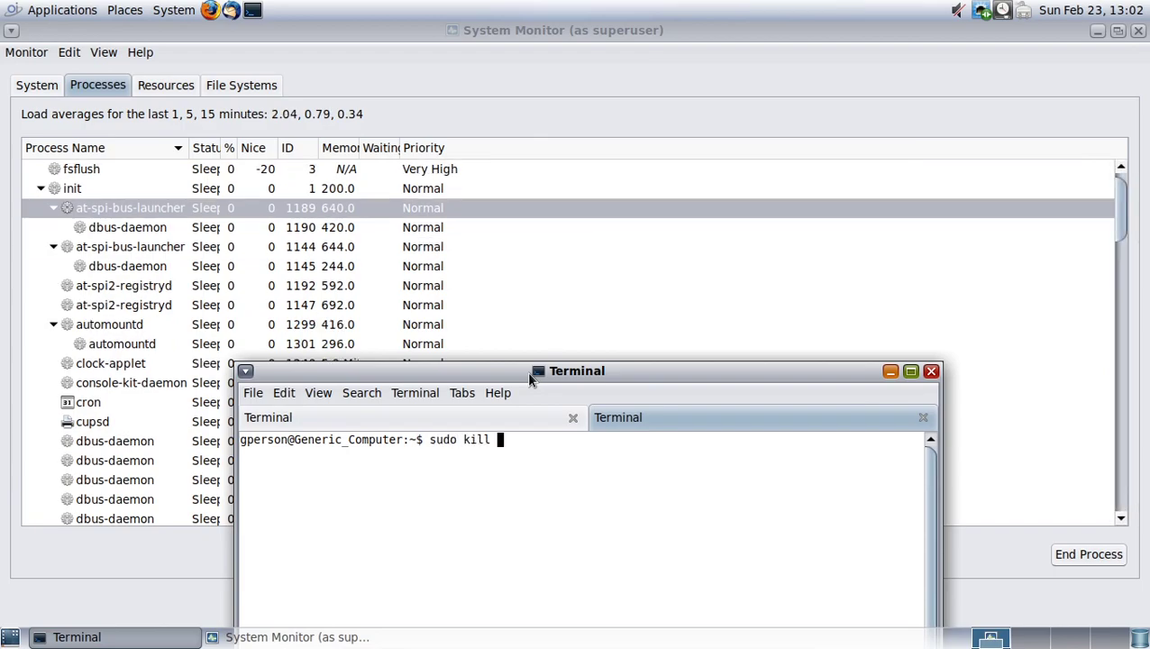
type(" 1")
key("Return")
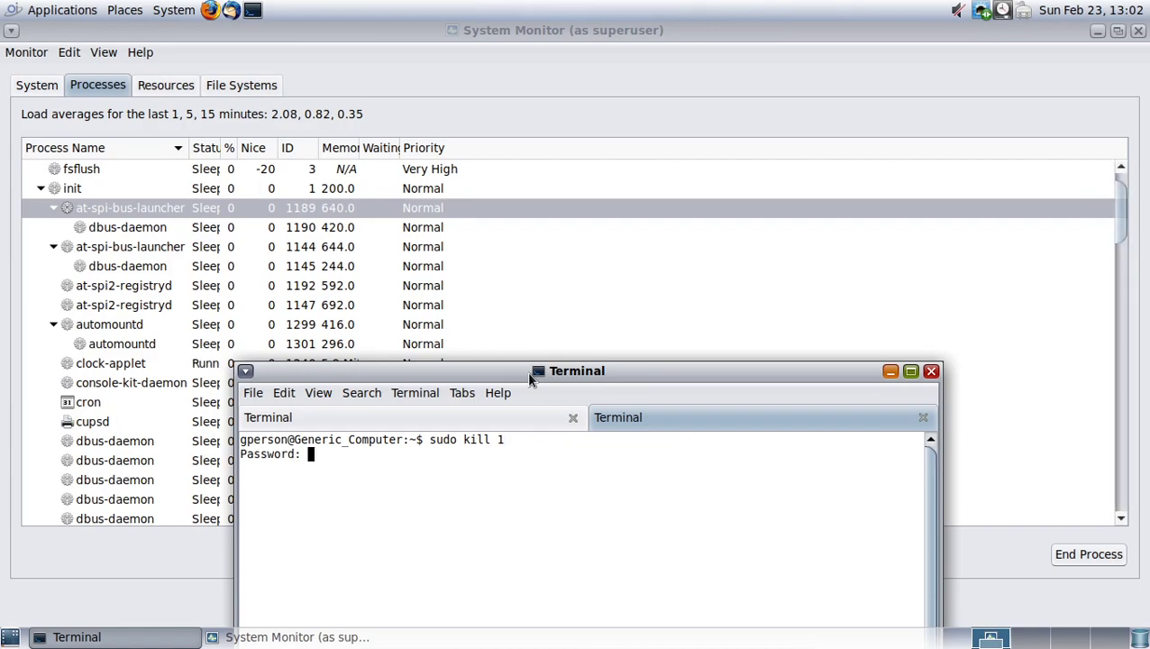
key("Return")
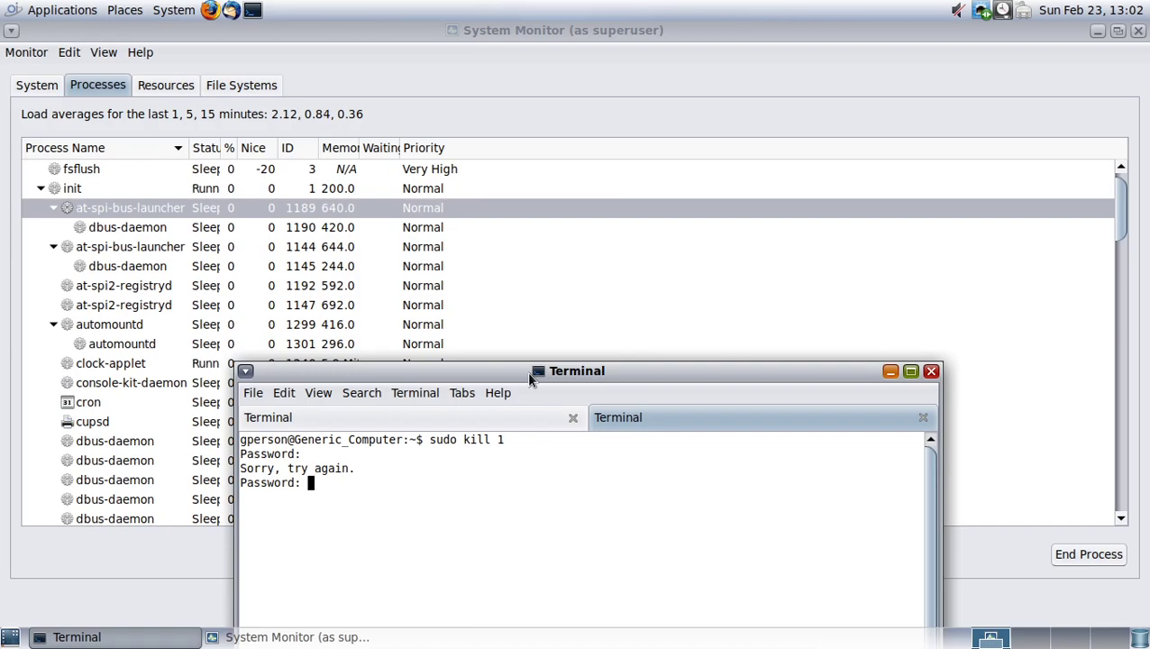
key("Return")
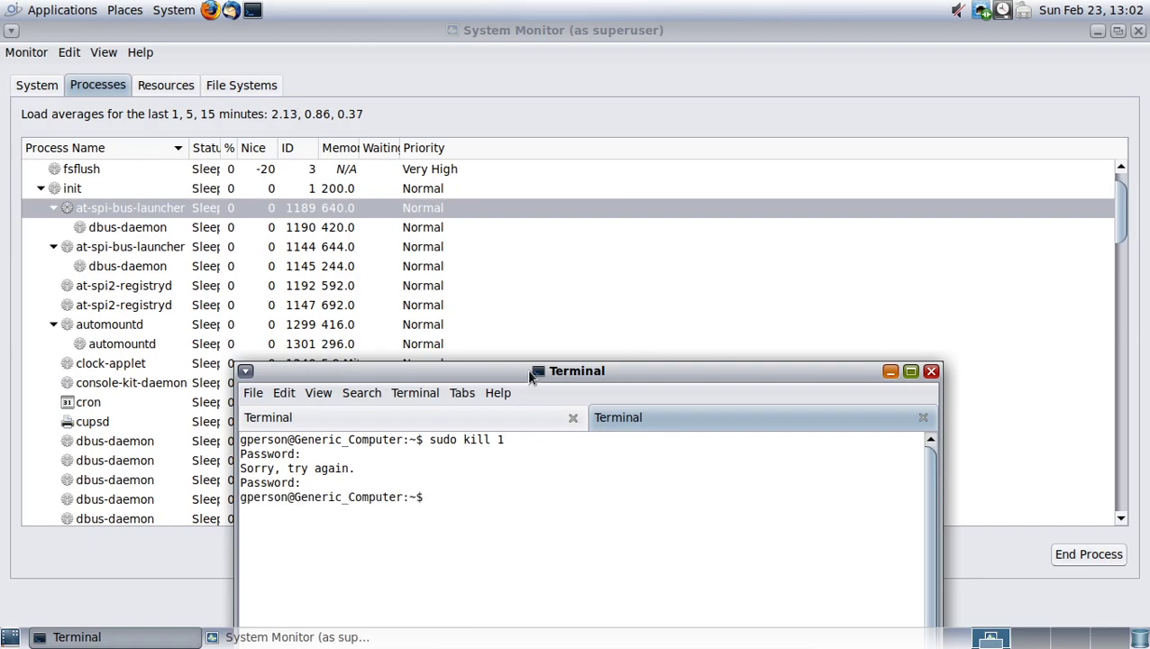
- Move the Terminal window aside and select the init process in System Monitor to check its status
left_click_drag(561, 377, 674, 136)
left_click(110, 328)
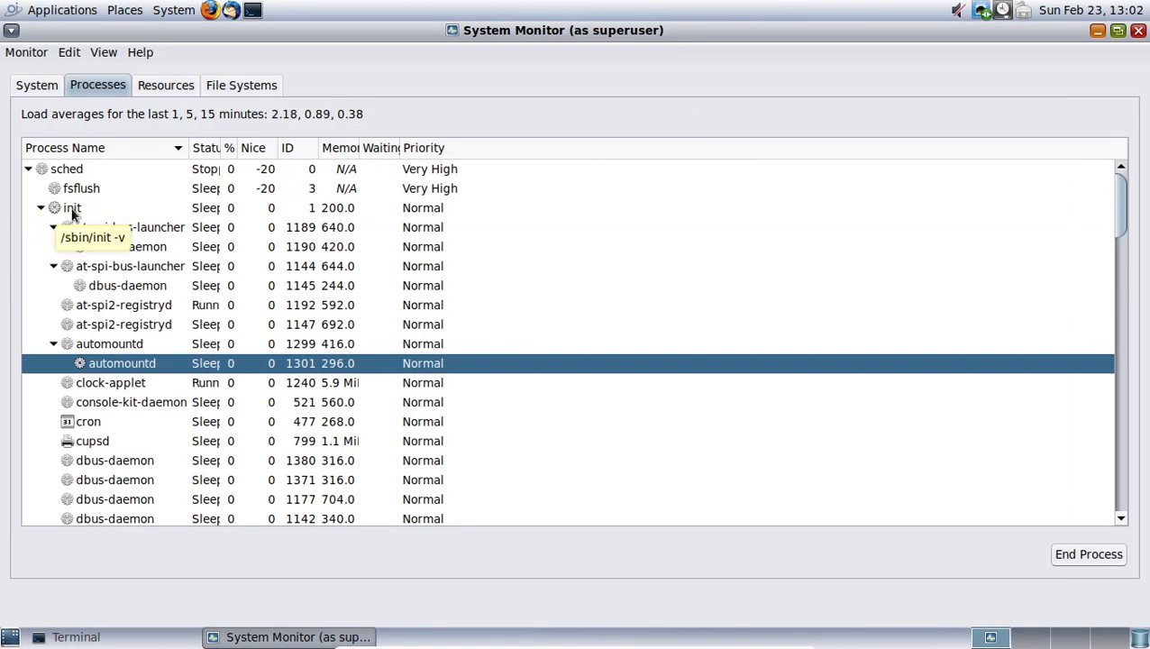
left_click(74, 210)
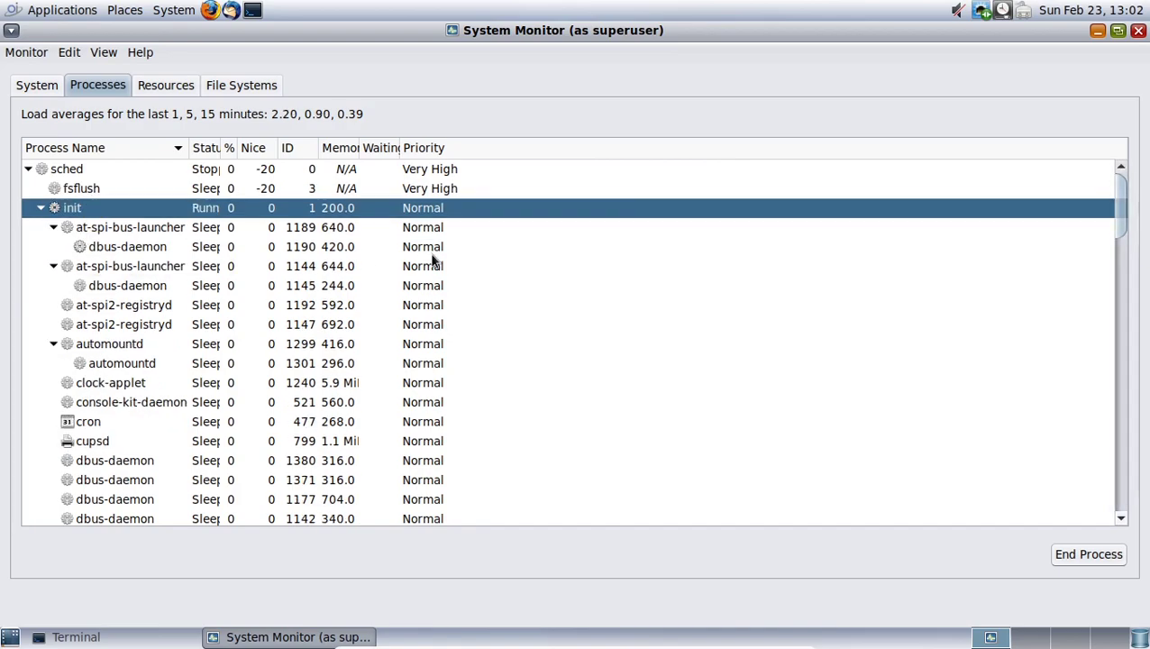
scroll(380, 251, "down", 2)
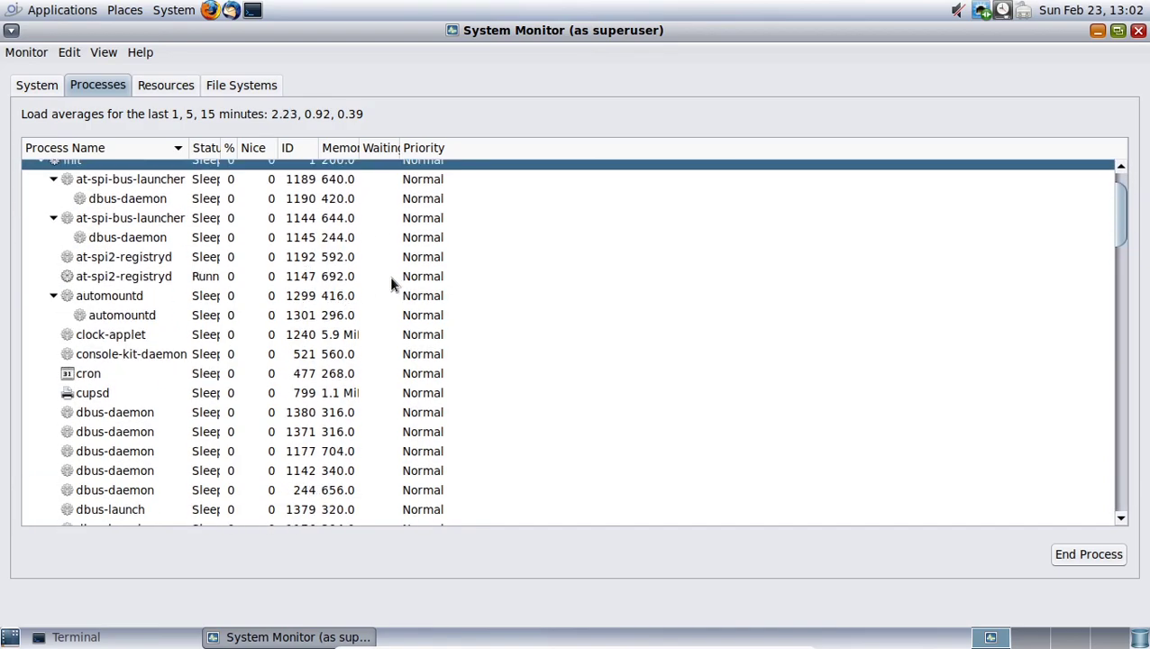
- Switch to the Terminal and try to kill init with "sudo killall init"
key("alt+Tab")
type("sudo killall")
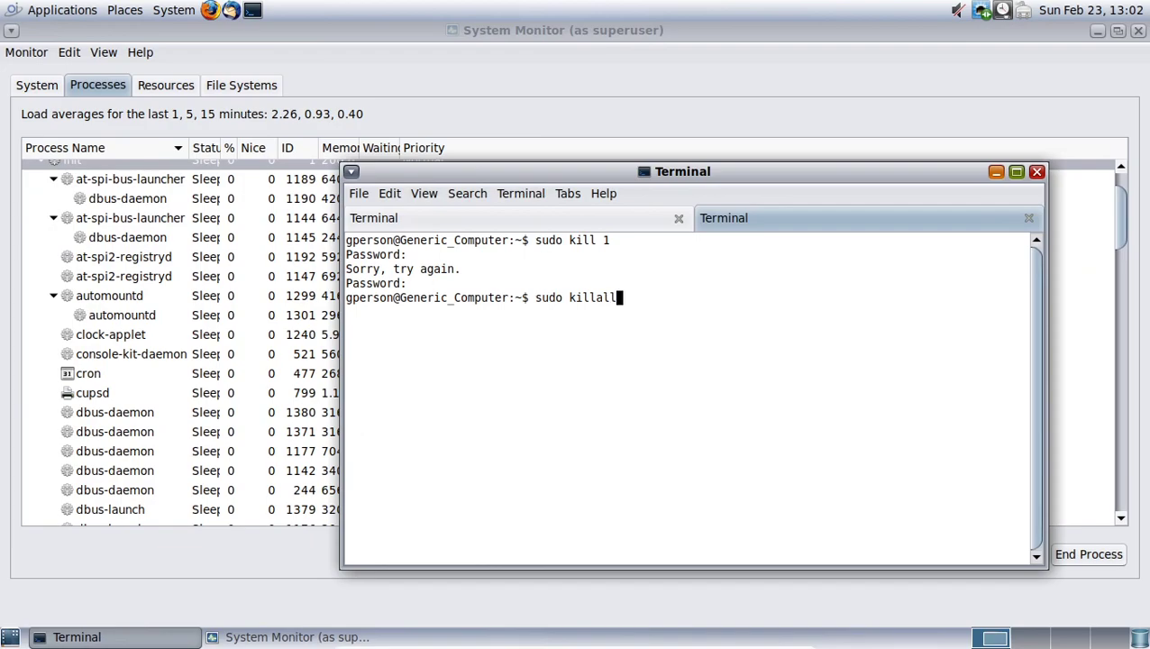
type(" init")
key("Return")
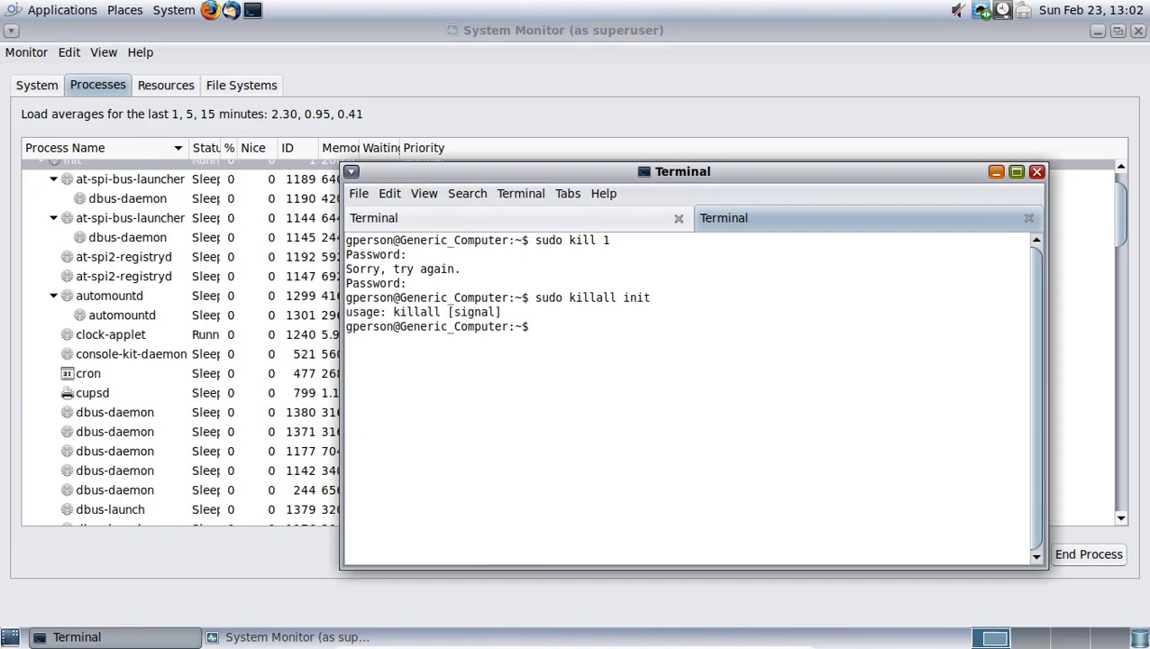
- Clear the recalled command and open the manual page with "man killall"
key("Up")
key("BackSpace")
key("BackSpace")
key("BackSpace")
key("BackSpace")
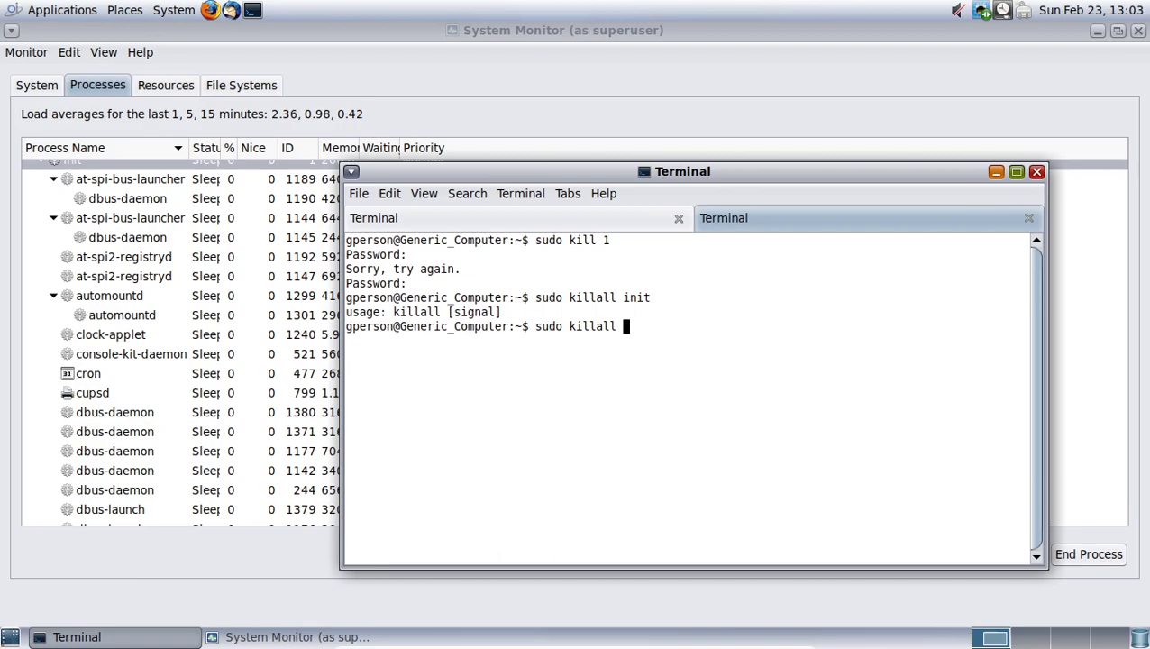
key("BackSpace")
key("BackSpace")
key("BackSpace")
key("BackSpace")
key("BackSpace")
key("BackSpace")
key("BackSpace")
key("BackSpace")
key("BackSpace")
key("BackSpace")
key("BackSpace")
key("BackSpace")
type("m")
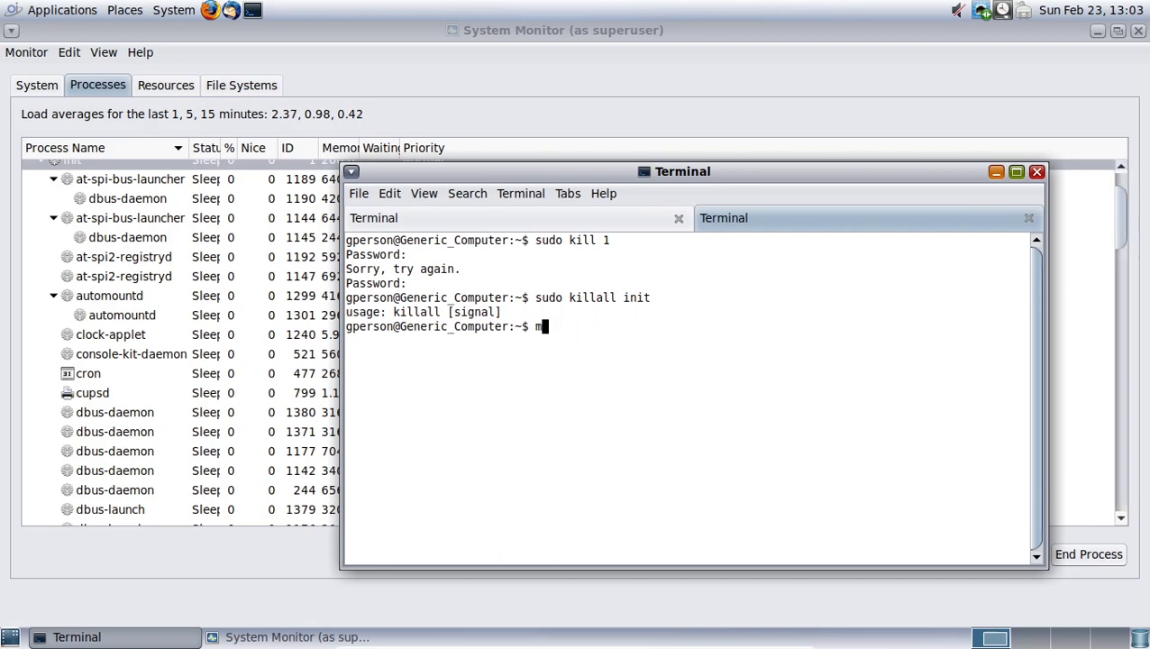
type("an killall")
key("Return")
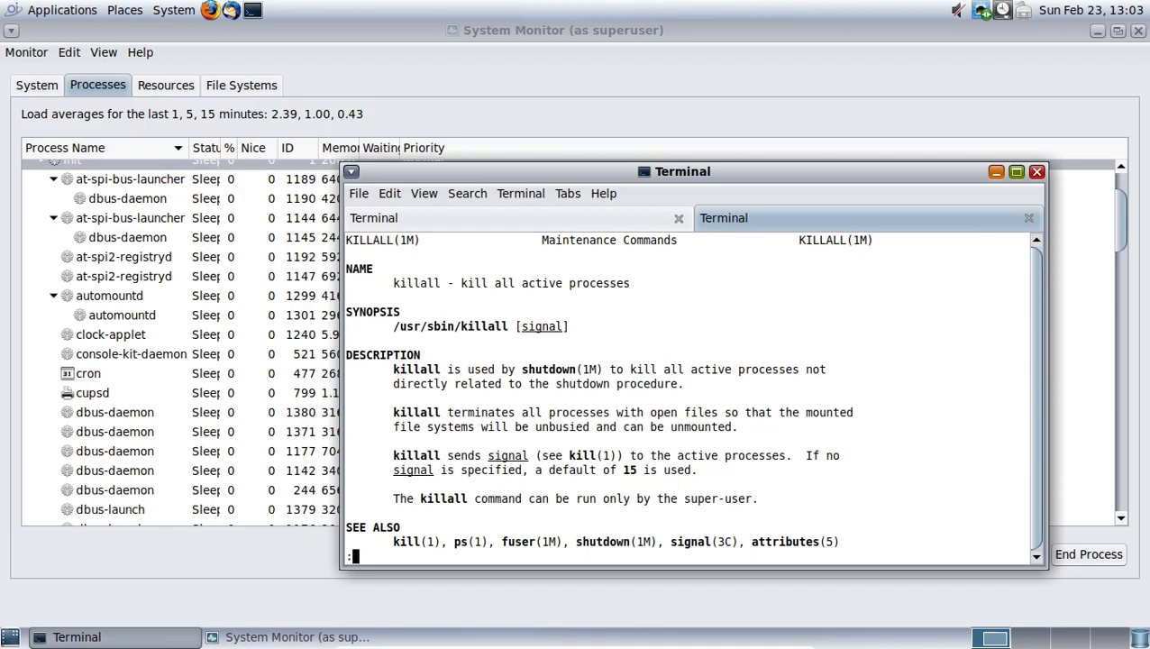
- Examine the killall manual's synopsis and description for its signal argument
scroll(486, 304, "down", 1)
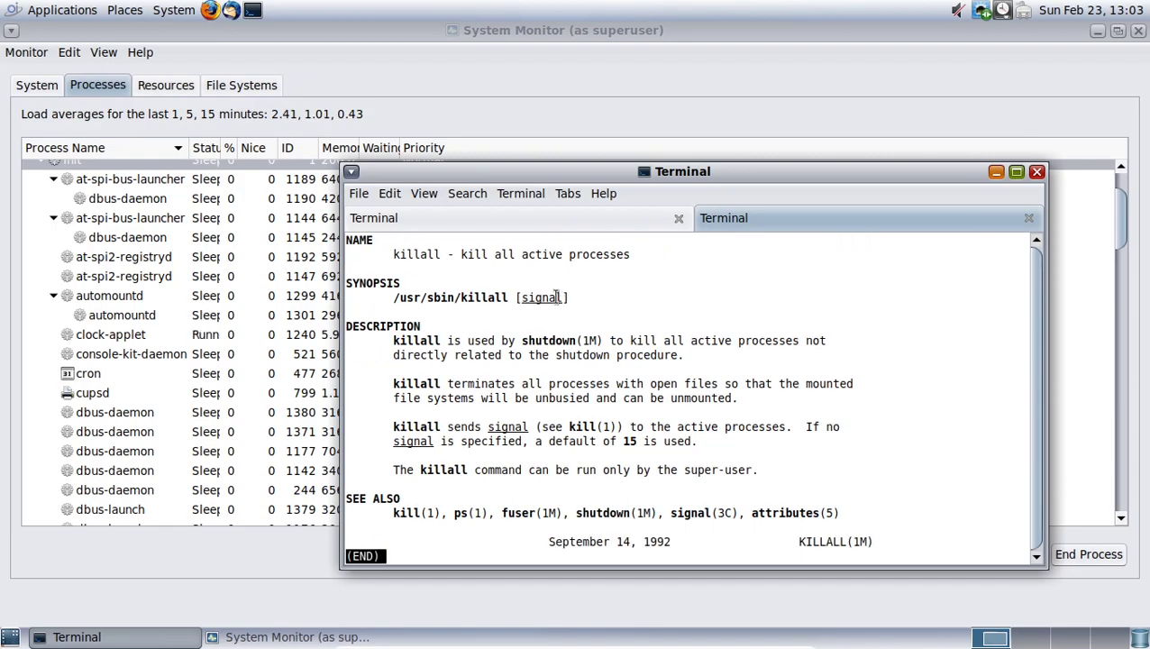
double_click(539, 299)
left_click(535, 306)
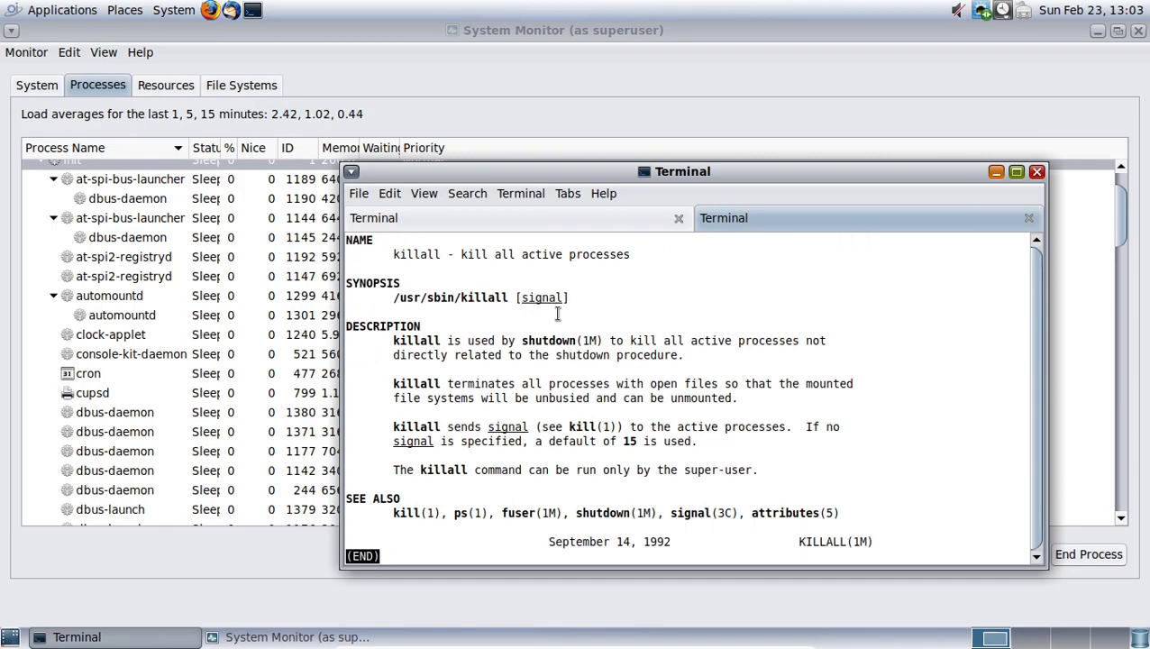
triple_click(556, 314)
left_click_drag(556, 313, 552, 299)
left_click(562, 326)
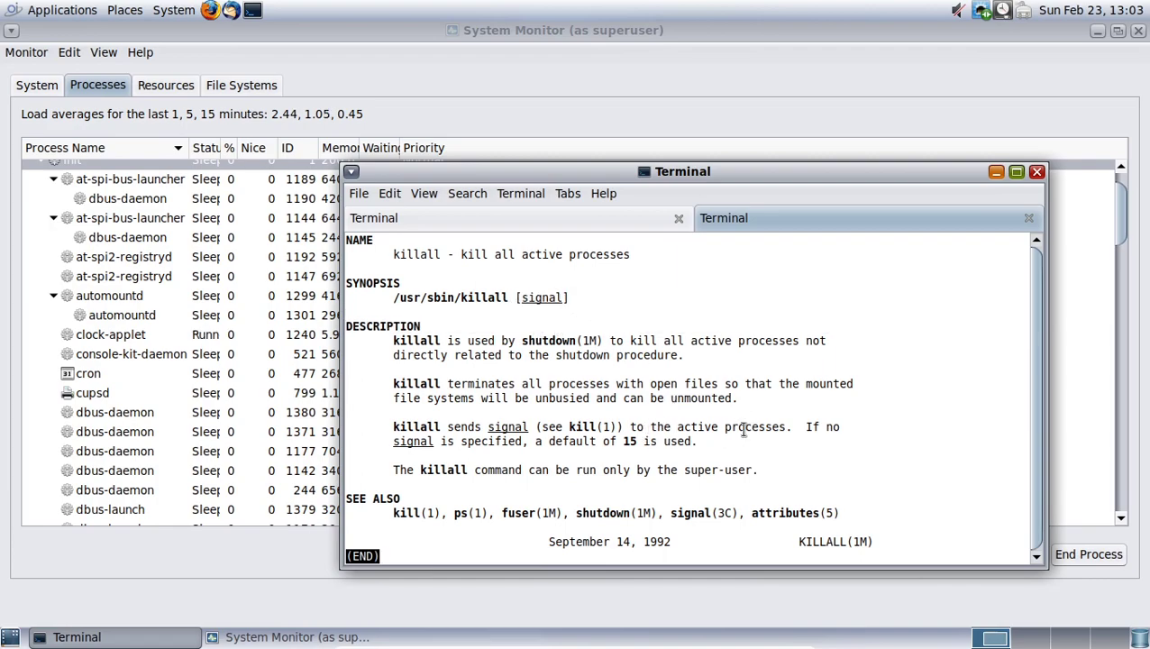
- Leave the manual page and run "sudo killall 9" to kill all active processes
type("qsudo ")
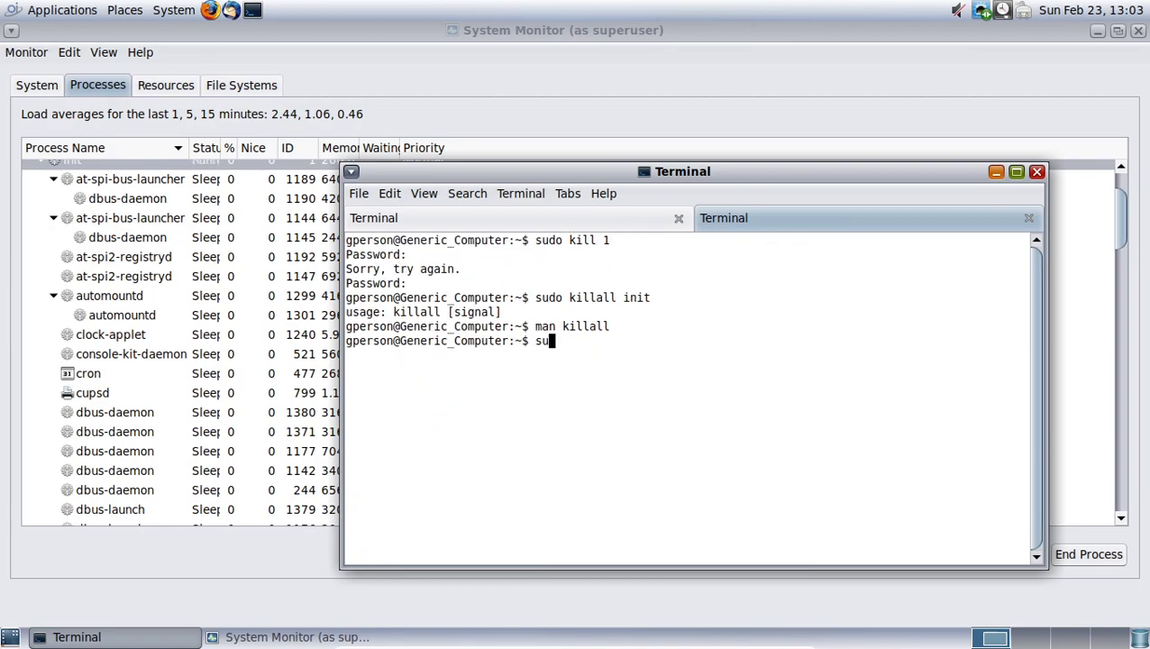
type("killall")
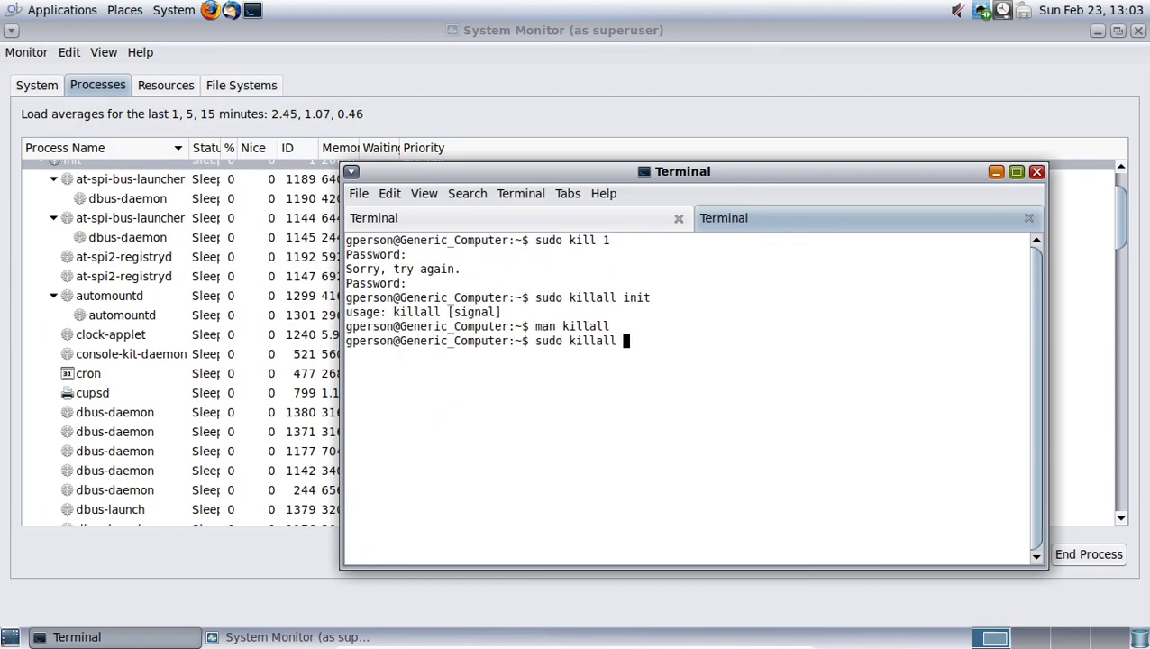
type(" 9")
key("Return")
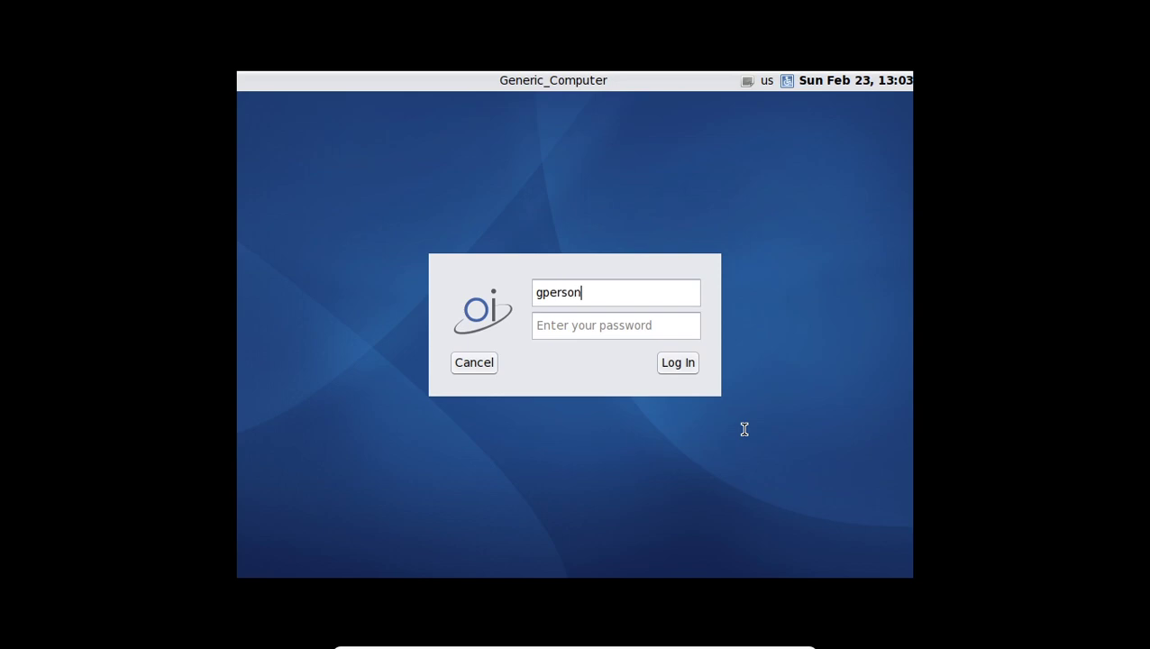
- Enter the account password and log back in to the desktop
key("Tab")
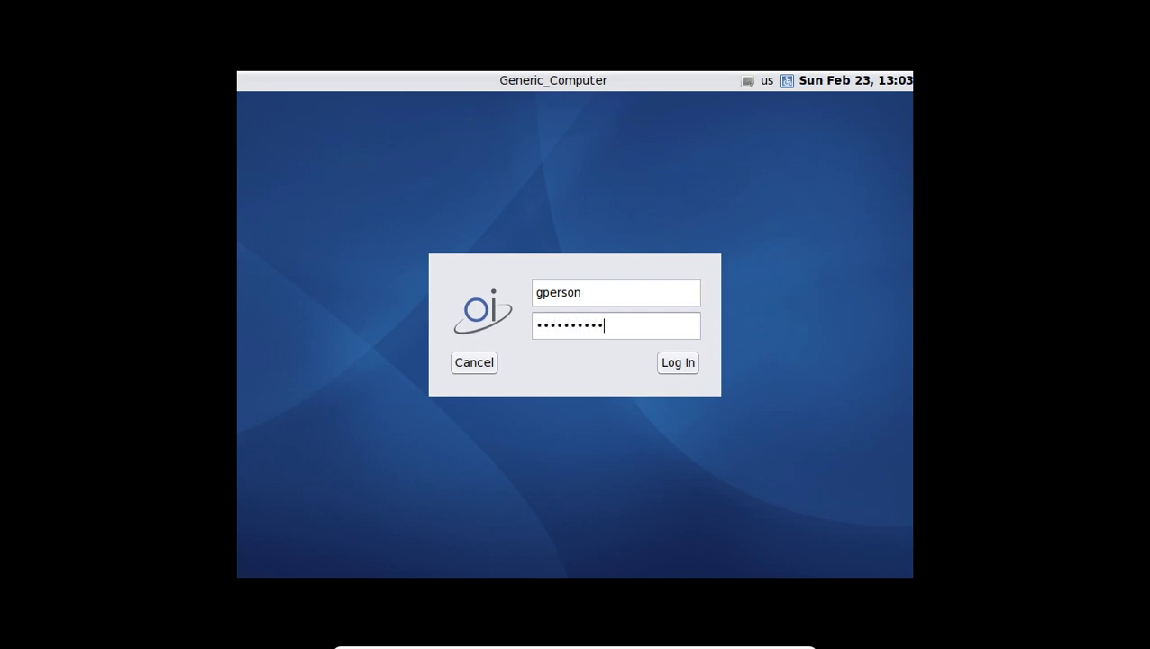
key("Return")
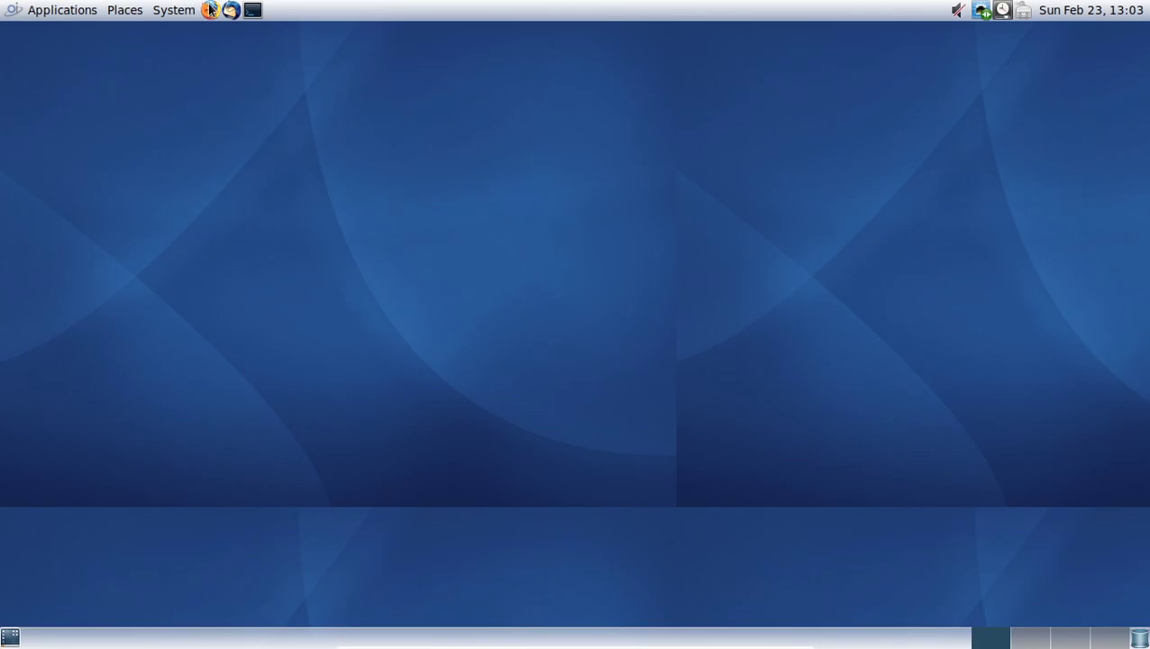
- Launch Firefox and a Terminal, dismissing the wired connection notification
left_click(210, 10)
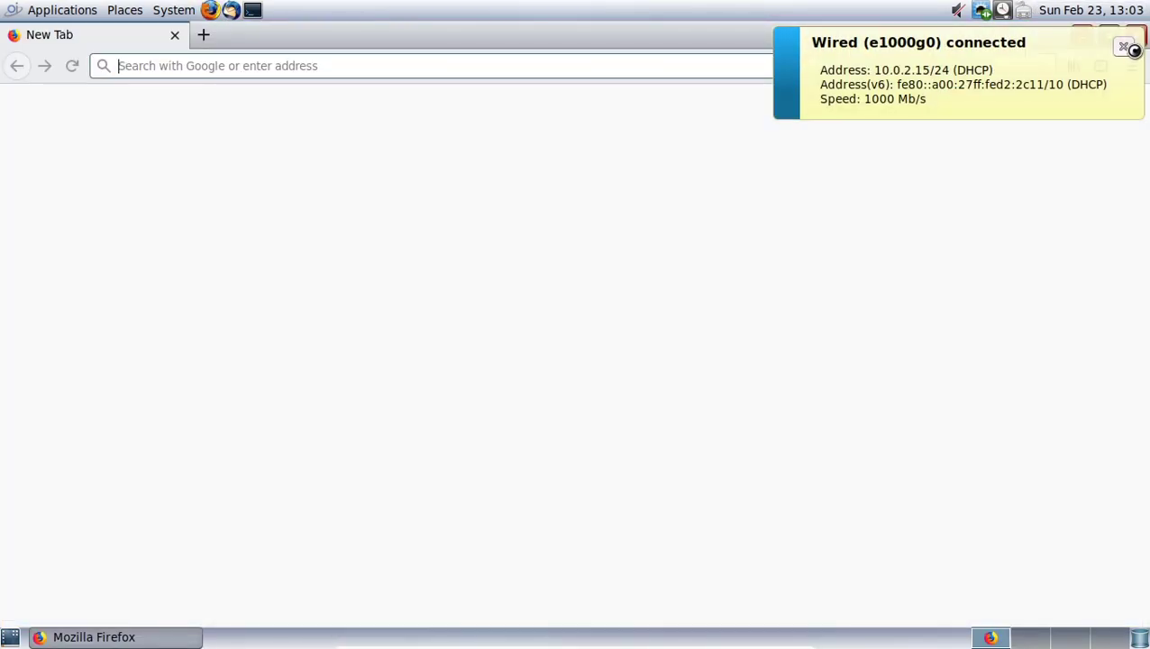
left_click(1122, 46)
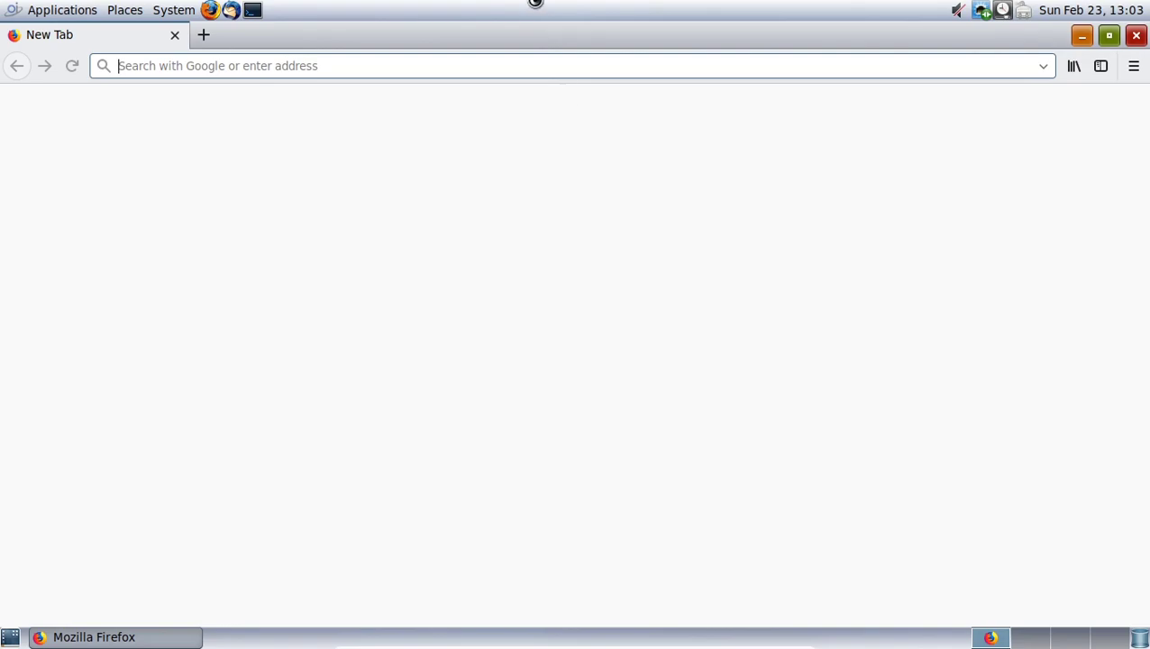
left_click(255, 10)
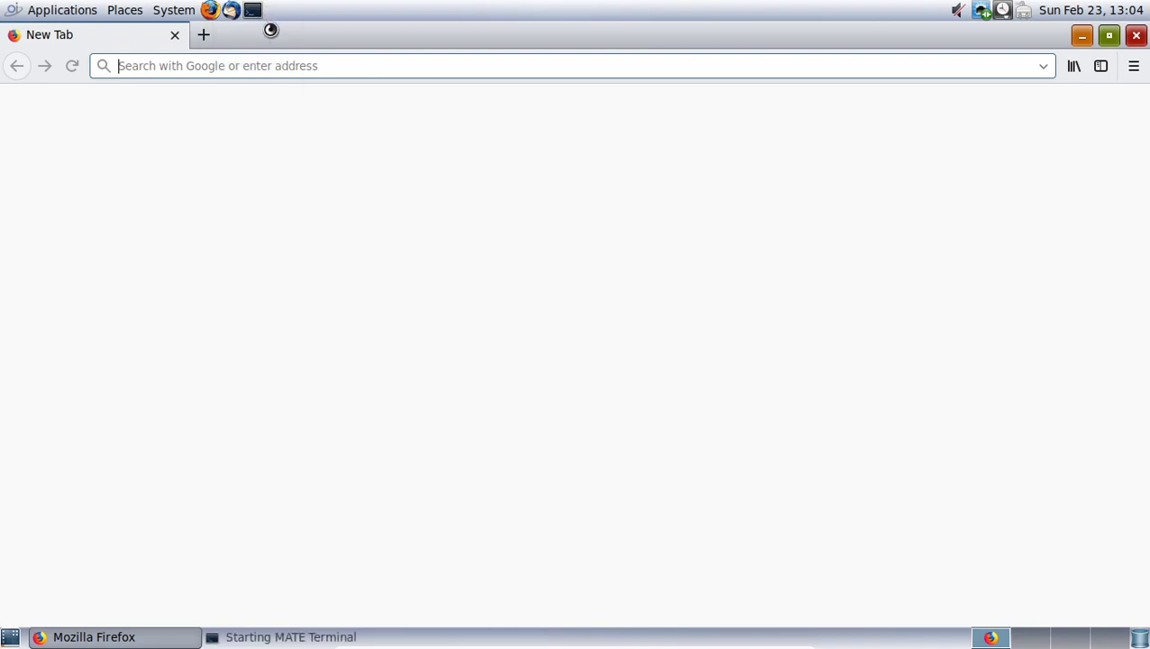
- Unmaximize the Firefox window
left_click_drag(585, 138, 598, 168)
left_click(620, 85)
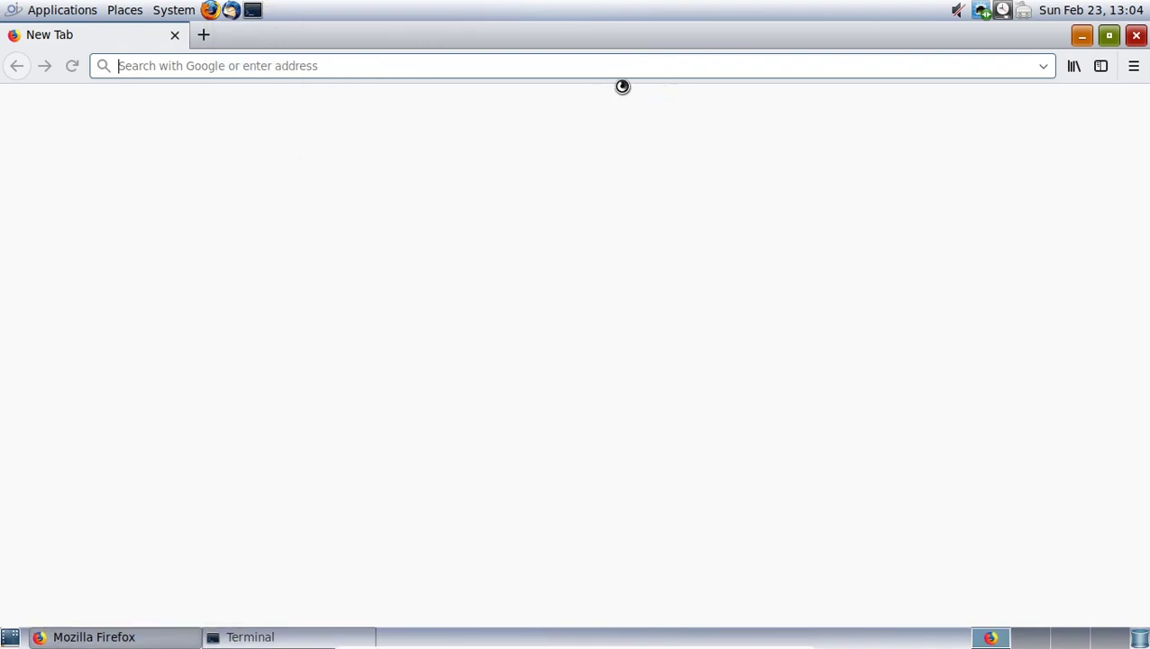
double_click(651, 46)
type("signal")
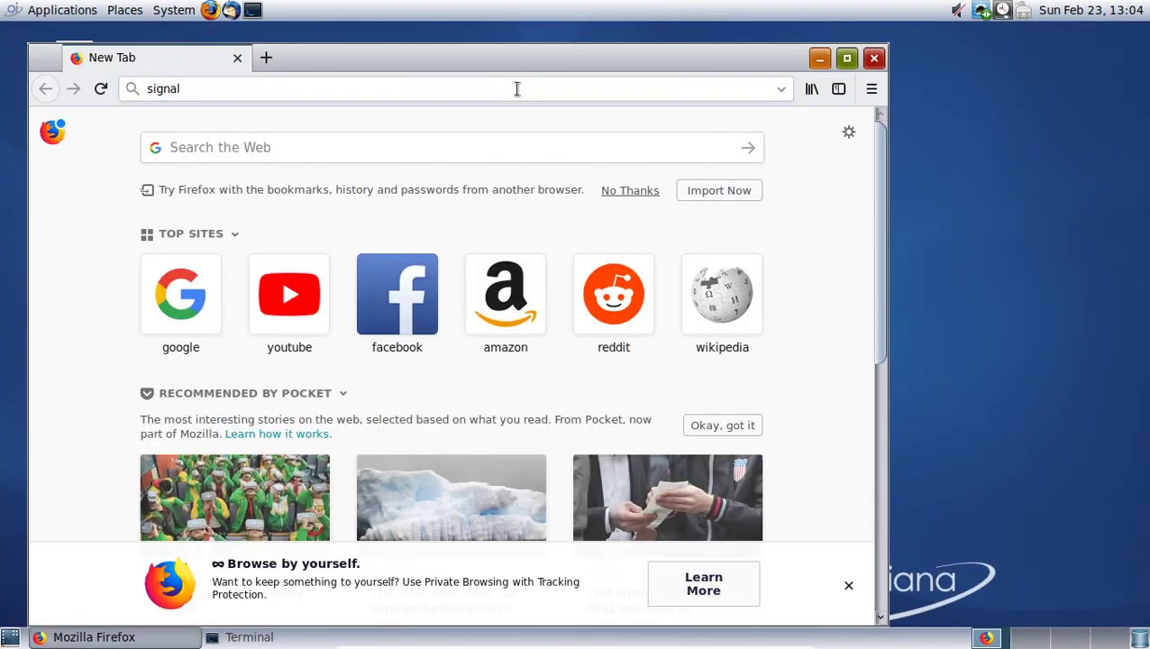
key("ctrl+a")
key("BackSpace")
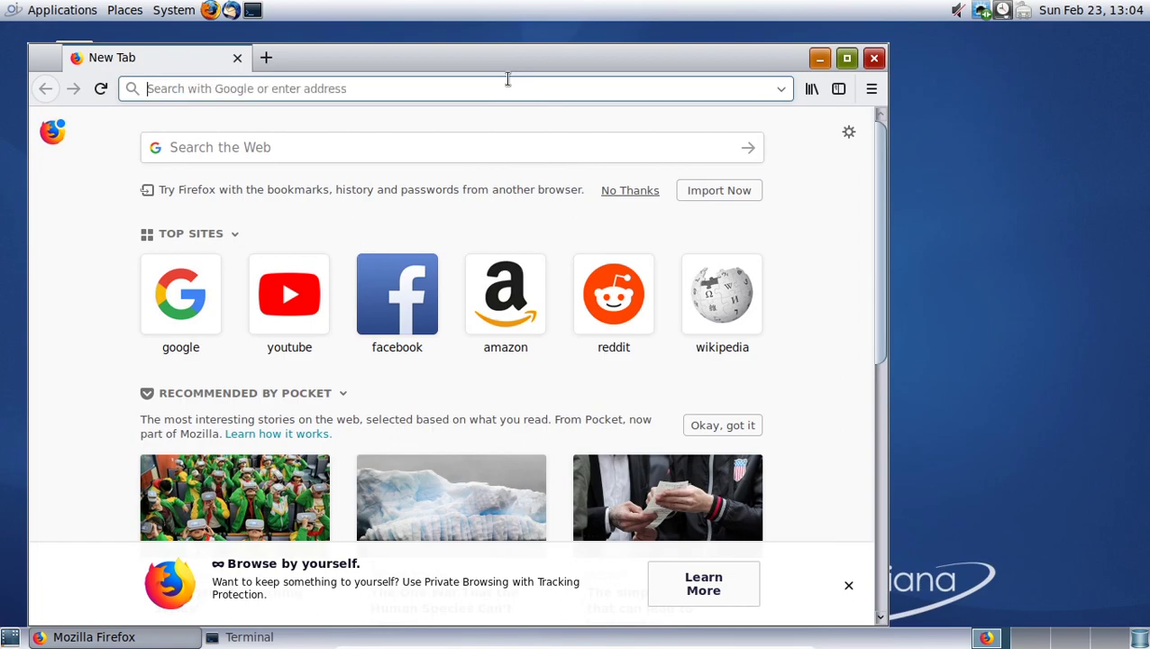
- Search the web for "list of signals linux"
type("kst")
key("BackSpace")
key("BackSpace")
key("BackSpace")
type("list of signals ")
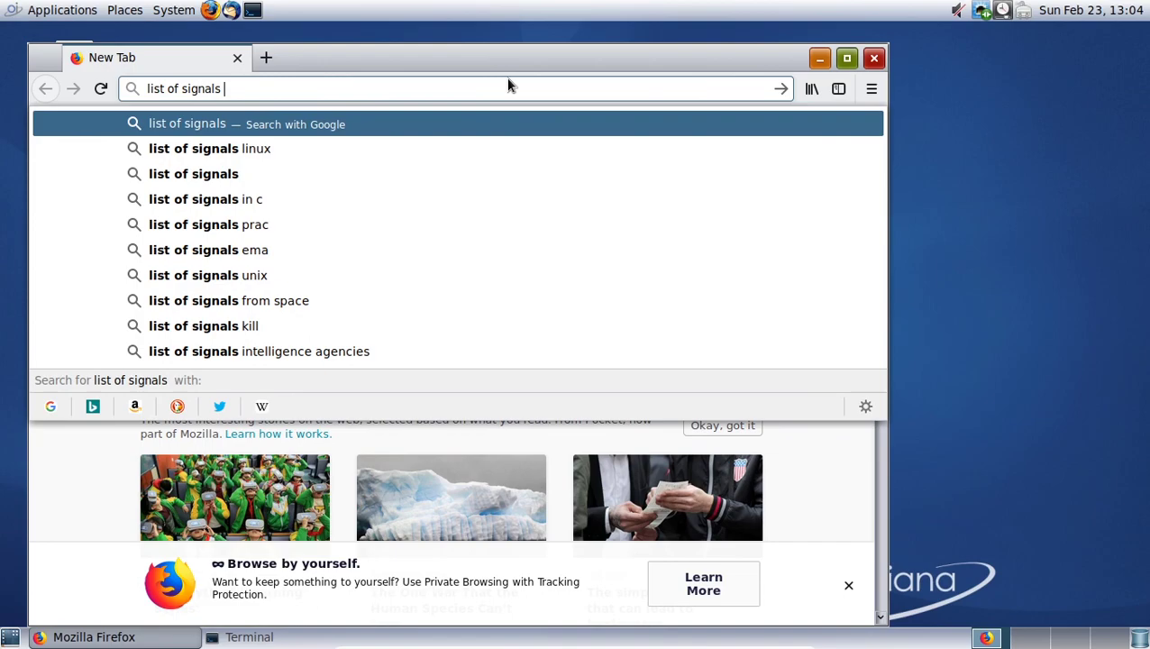
type("linux")
key("Return")
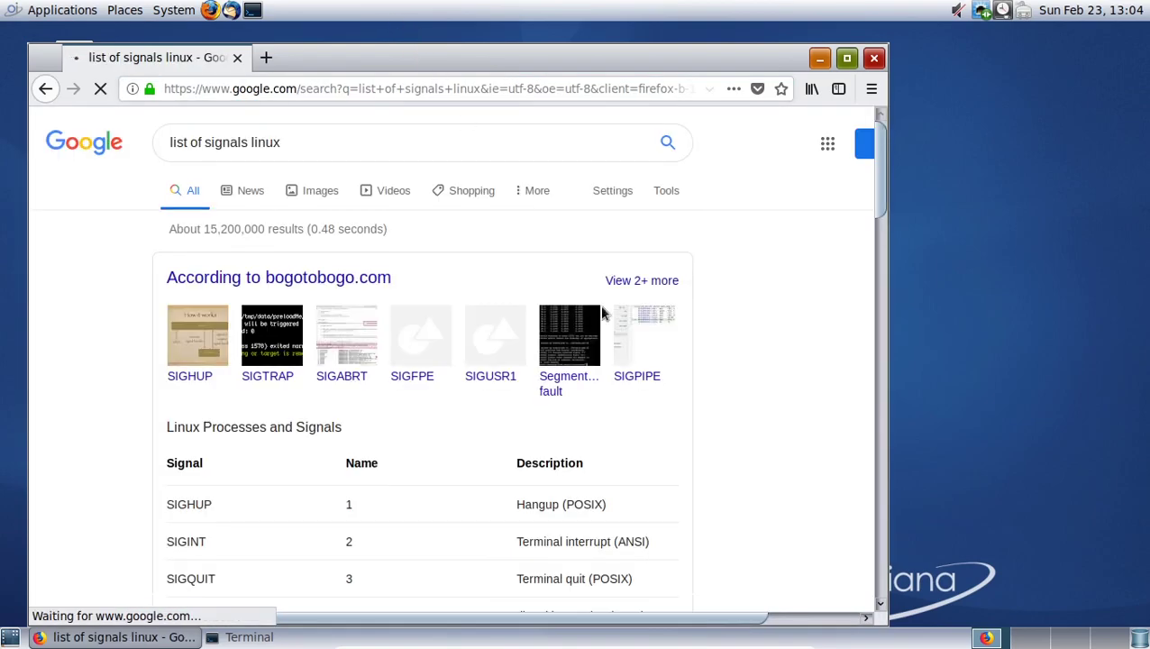
- Open the "Linux Processes and Signals" result from BogoToBogo and maximize the browser window
scroll(559, 359, "down", 5)
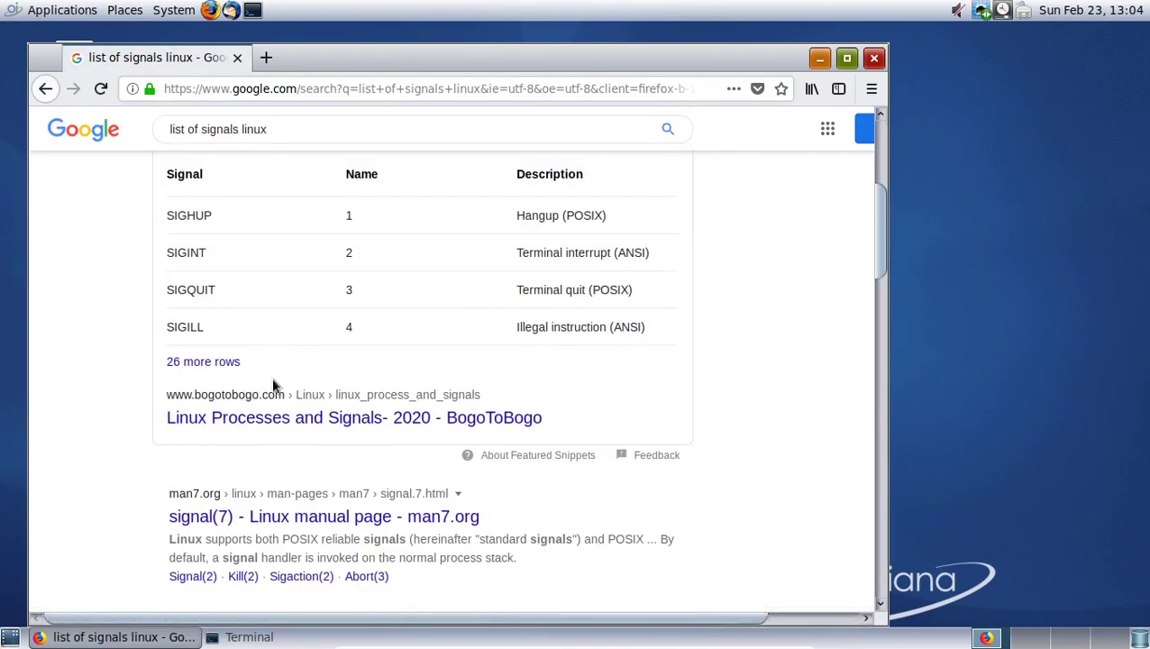
left_click(286, 415)
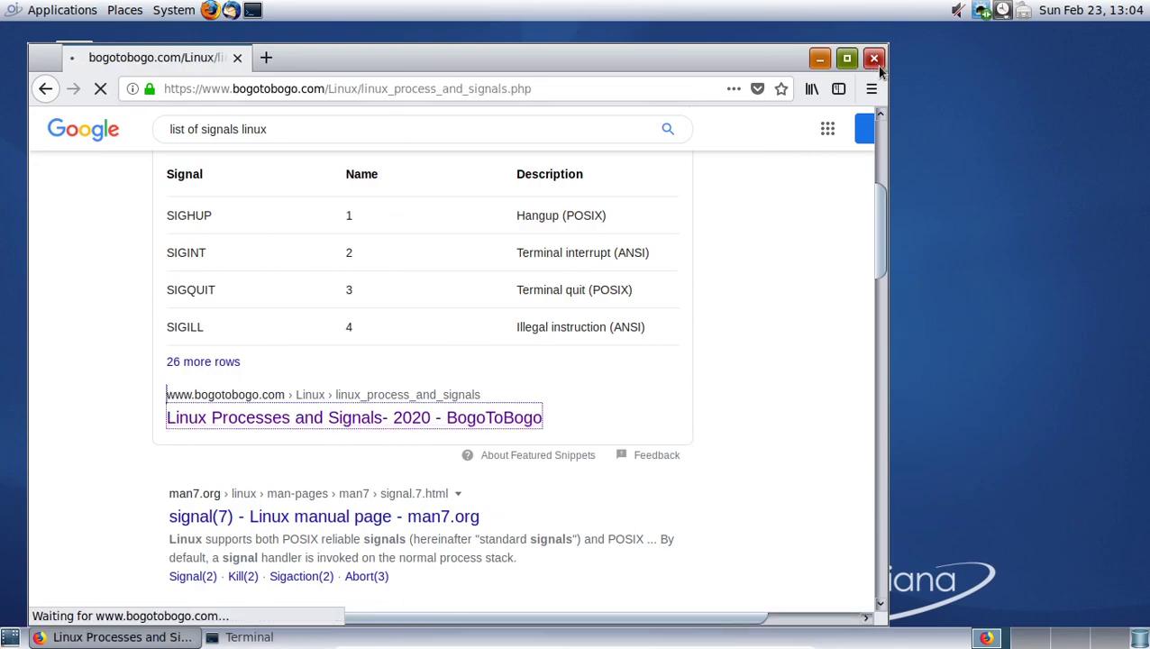
left_click(846, 58)
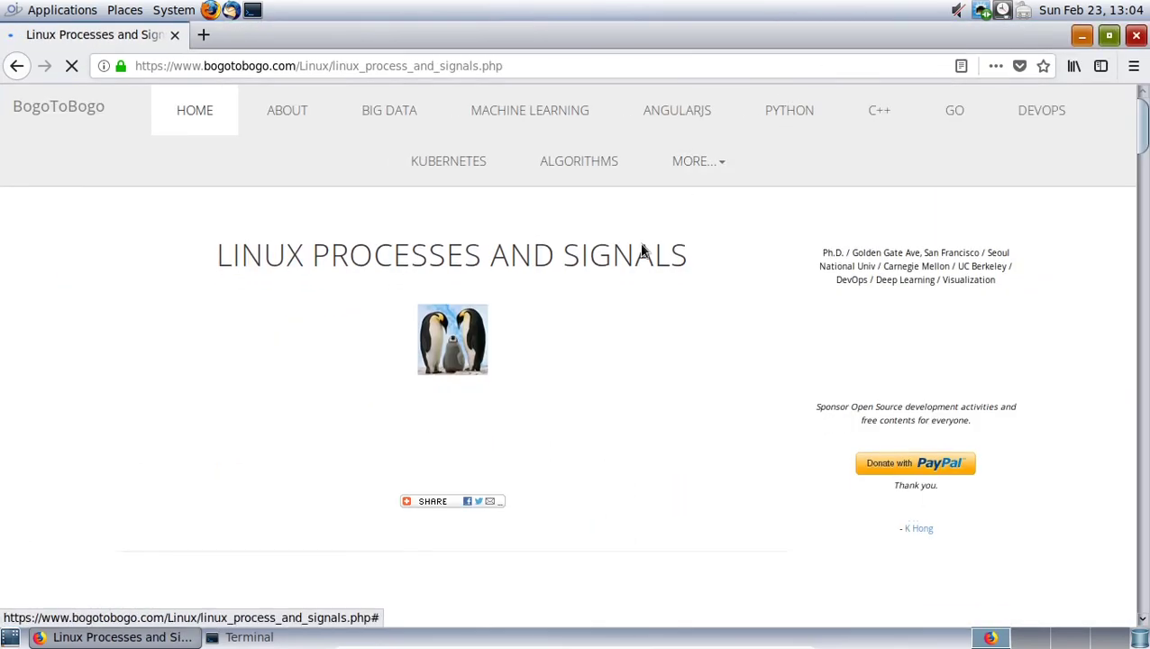
- Look through the Linux Processes and Signals article for the list of signals, and return to the search results
scroll(642, 251, "down", 5)
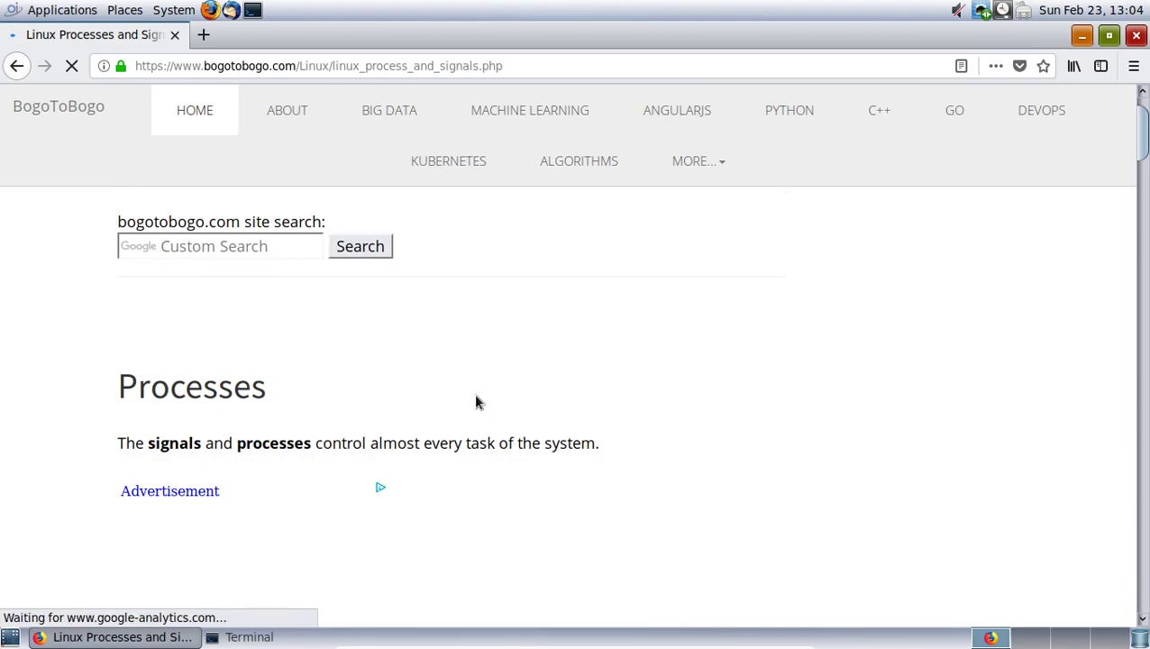
scroll(446, 424, "down", 4)
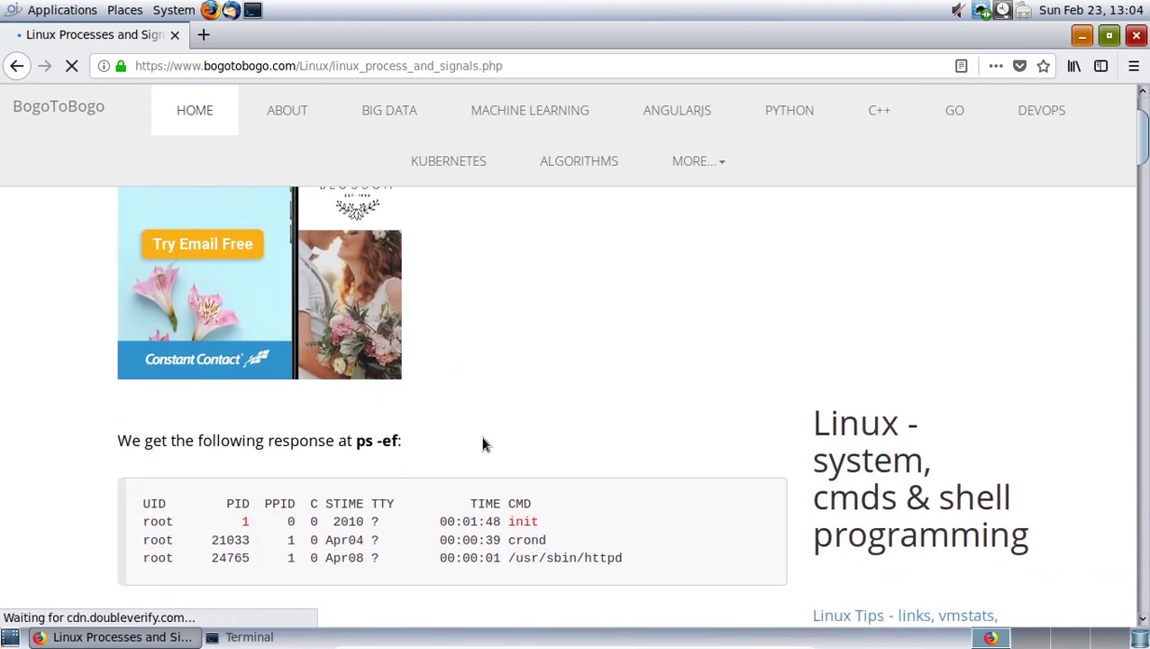
scroll(482, 444, "down", 1)
scroll(293, 470, "down", 2)
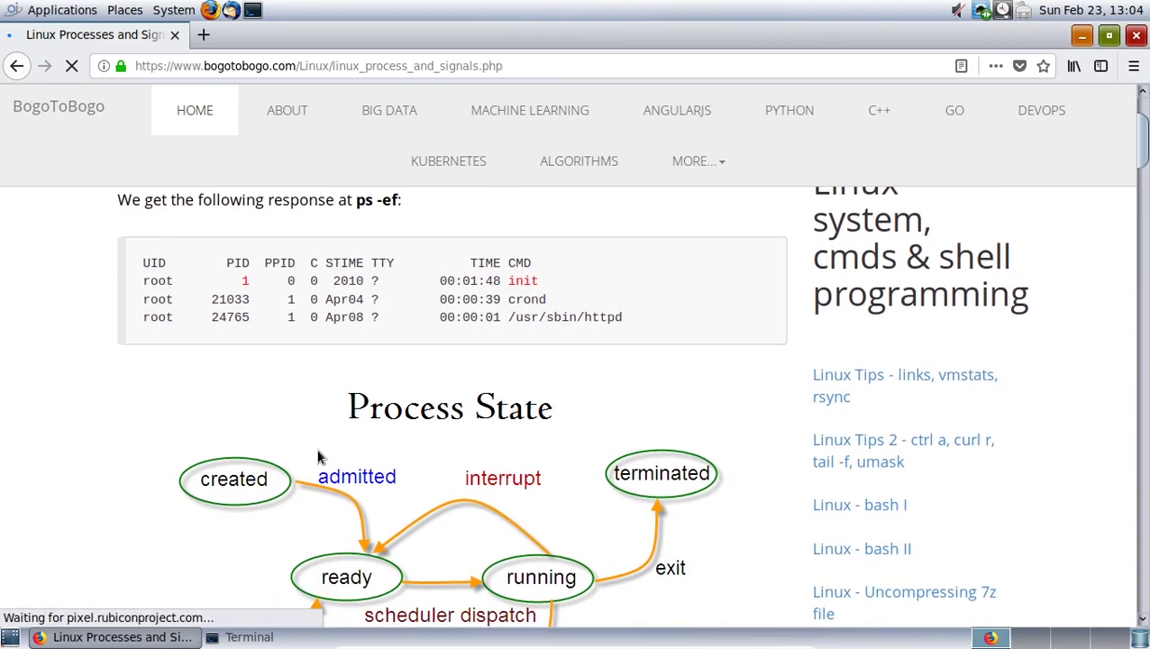
scroll(307, 464, "down", 6)
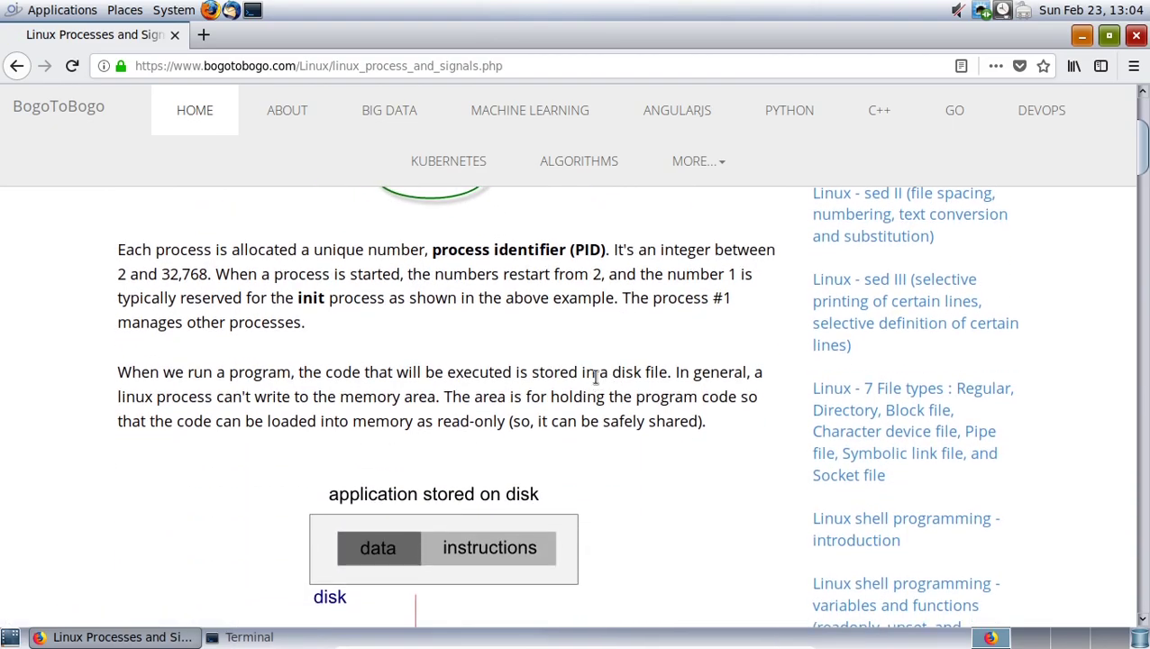
scroll(595, 377, "up", 3)
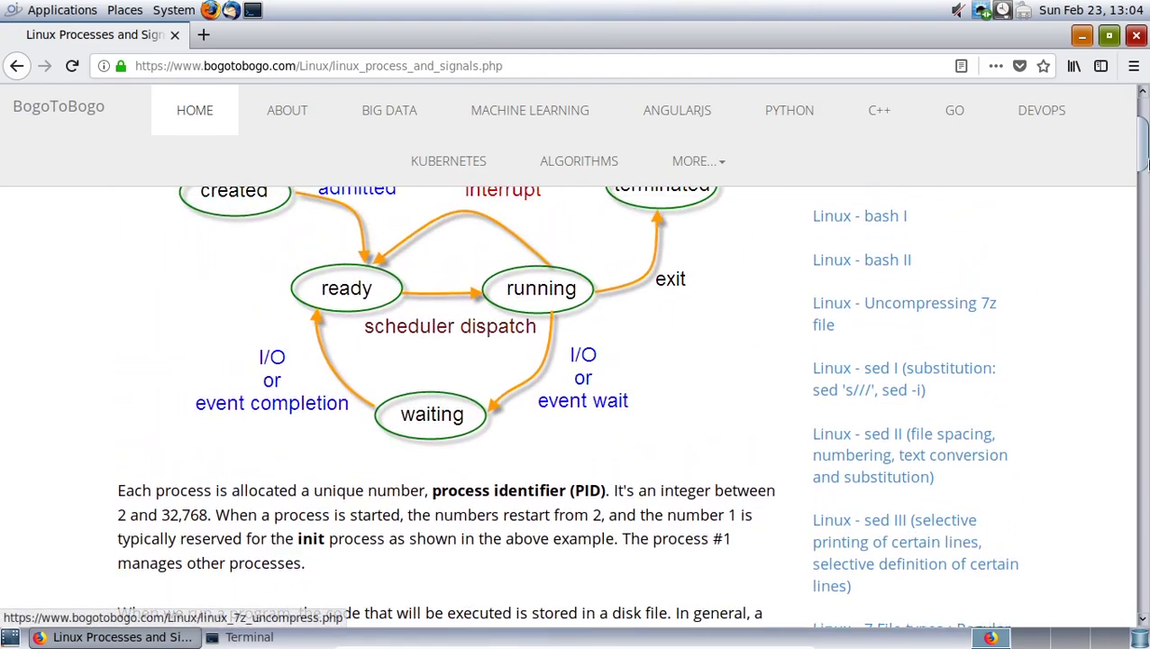
left_click_drag(1141, 149, 1143, 221)
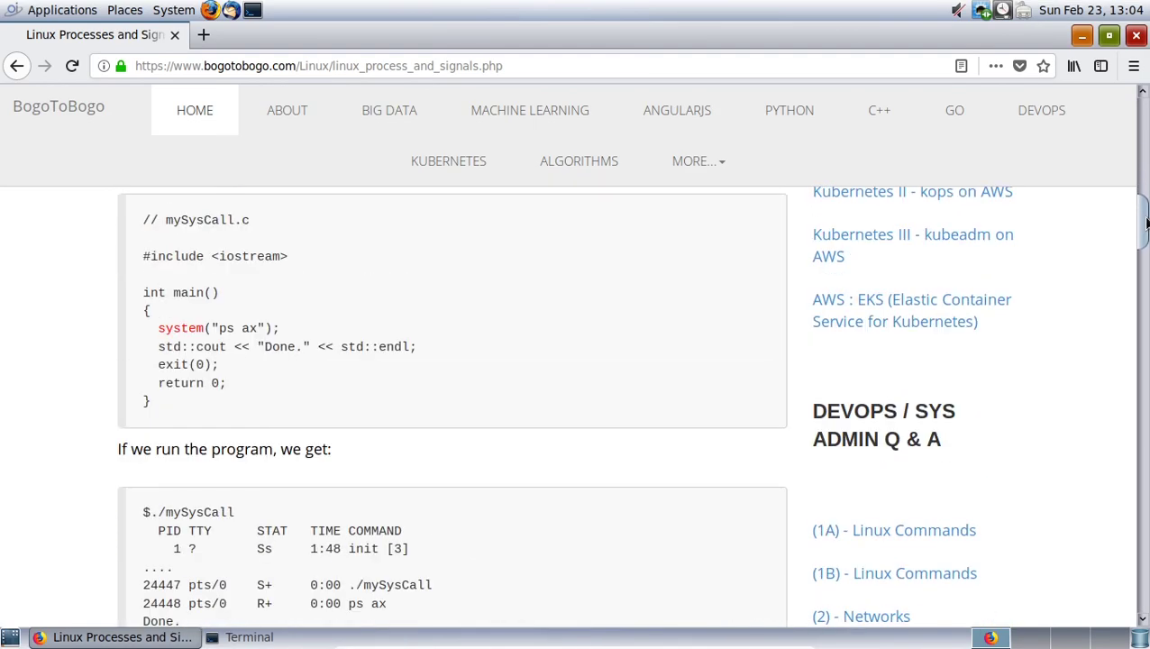
scroll(271, 362, "up", 1)
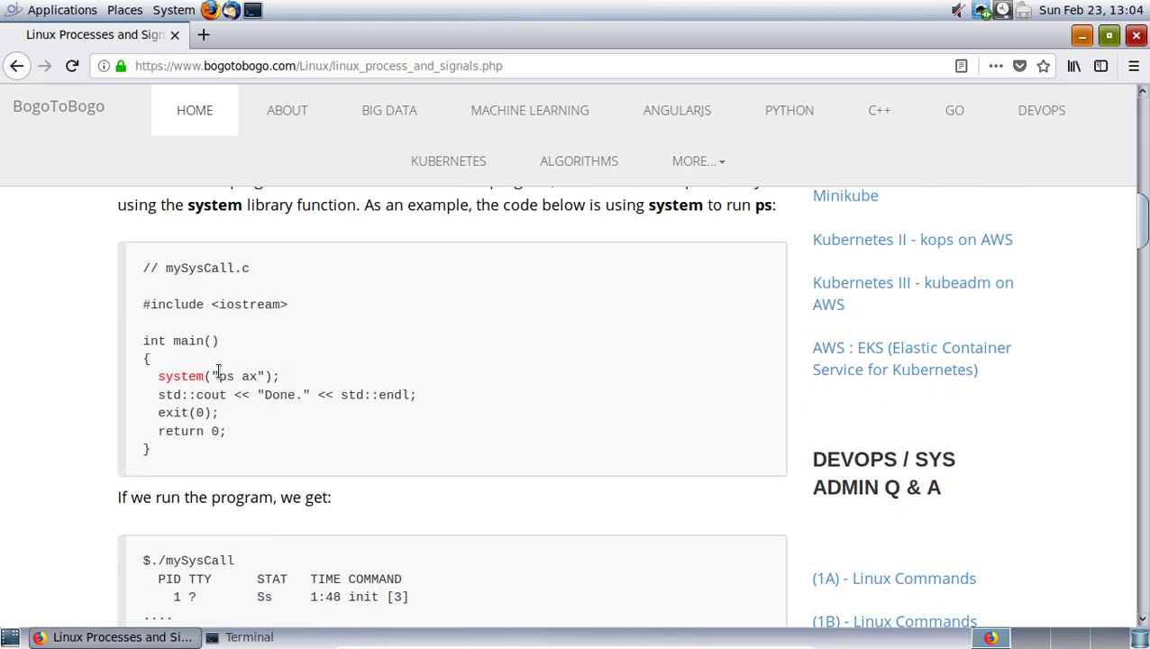
left_click_drag(167, 373, 307, 385)
left_click(455, 343)
scroll(473, 345, "up", 2)
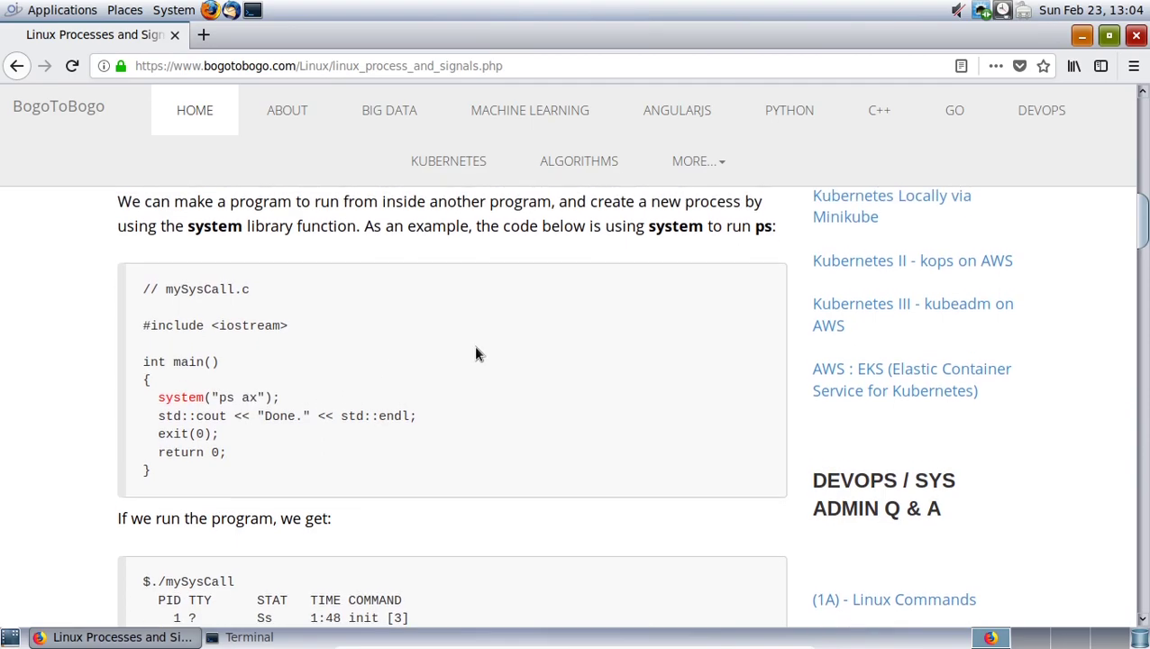
scroll(513, 387, "down", 2)
scroll(527, 390, "up", 1)
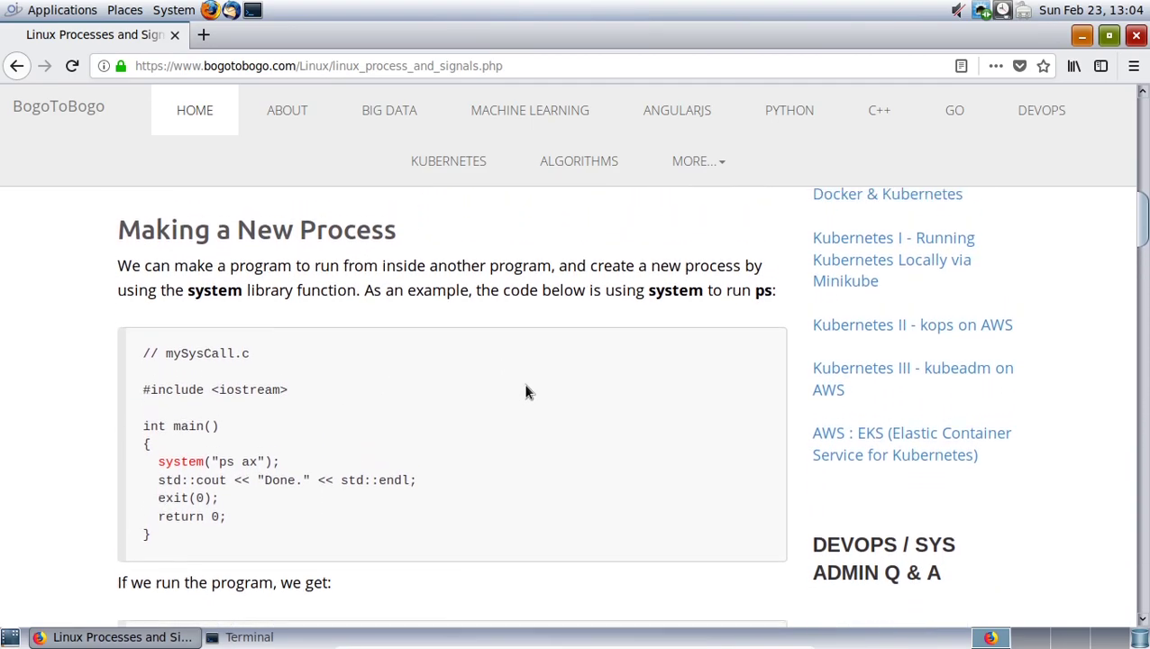
scroll(510, 361, "up", 2)
scroll(501, 414, "up", 5)
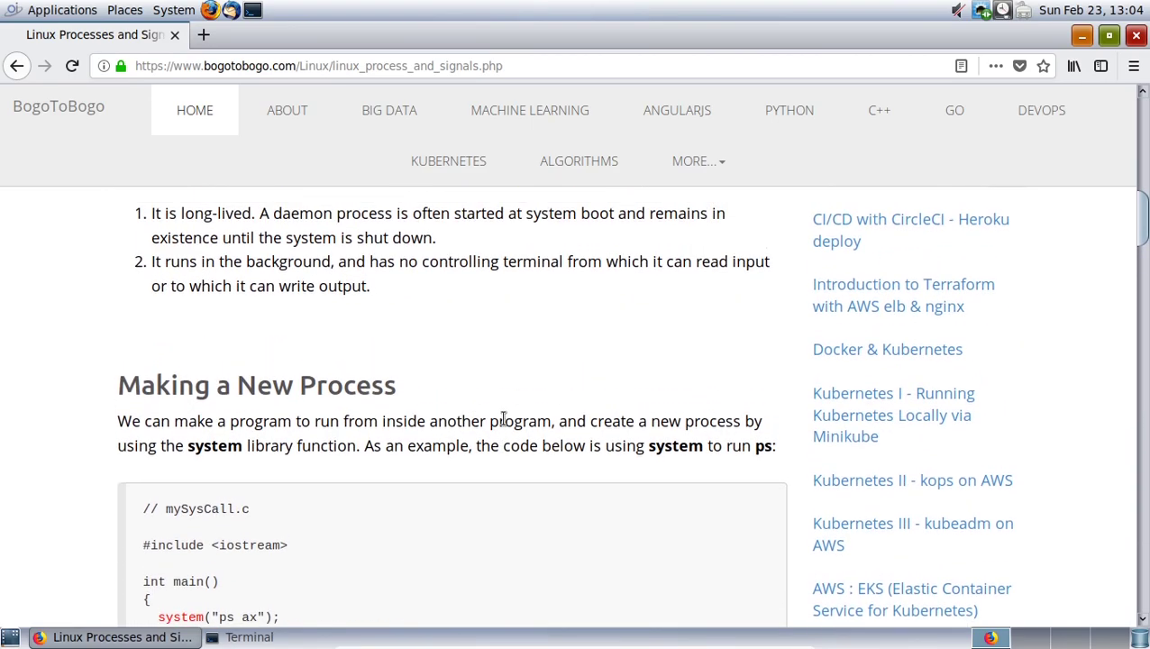
left_click(15, 66)
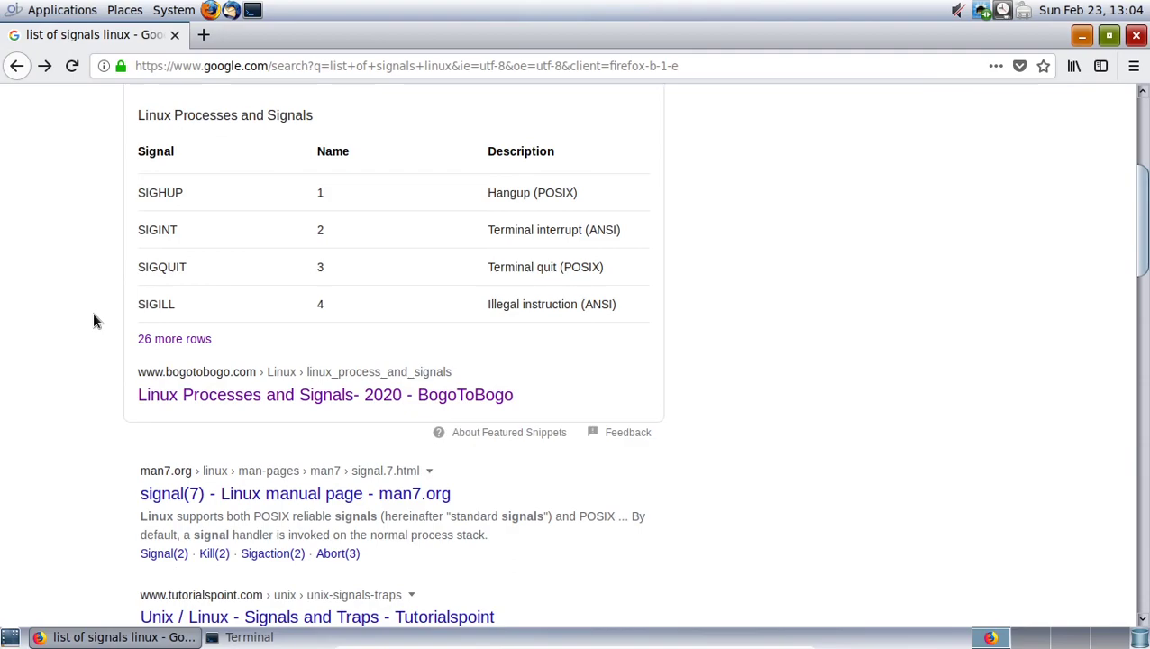
- Search the web for "SIGSEGV" in a new browser tab
key("ctrl+t")
type("SIG")
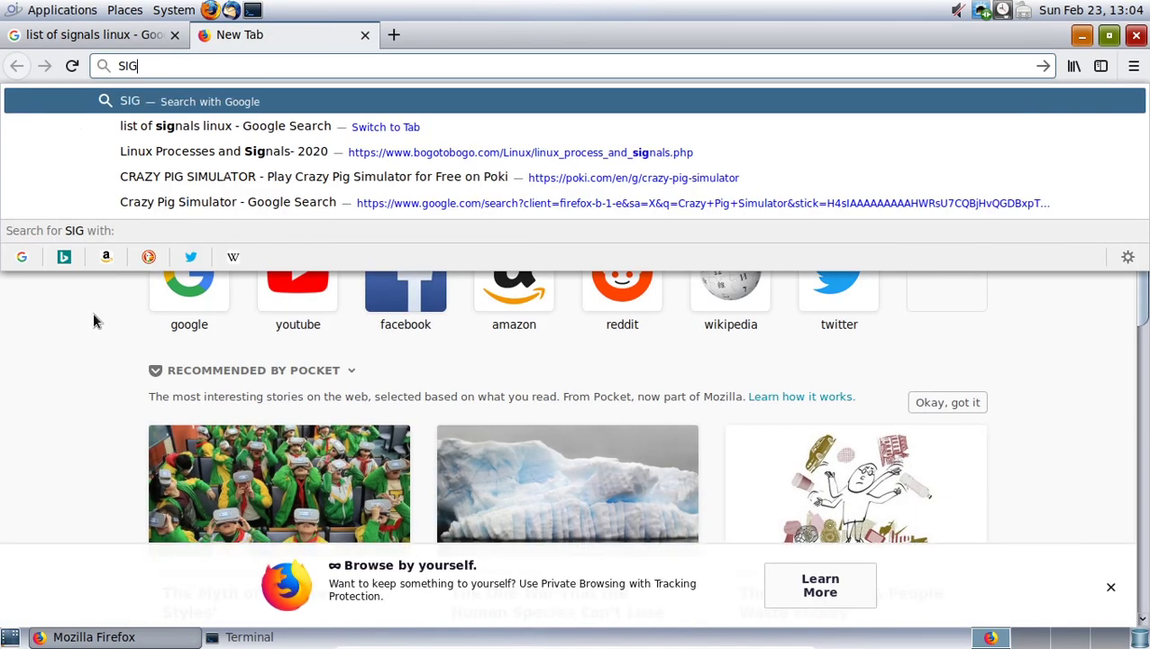
type("SEV")
key("BackSpace")
type("G")
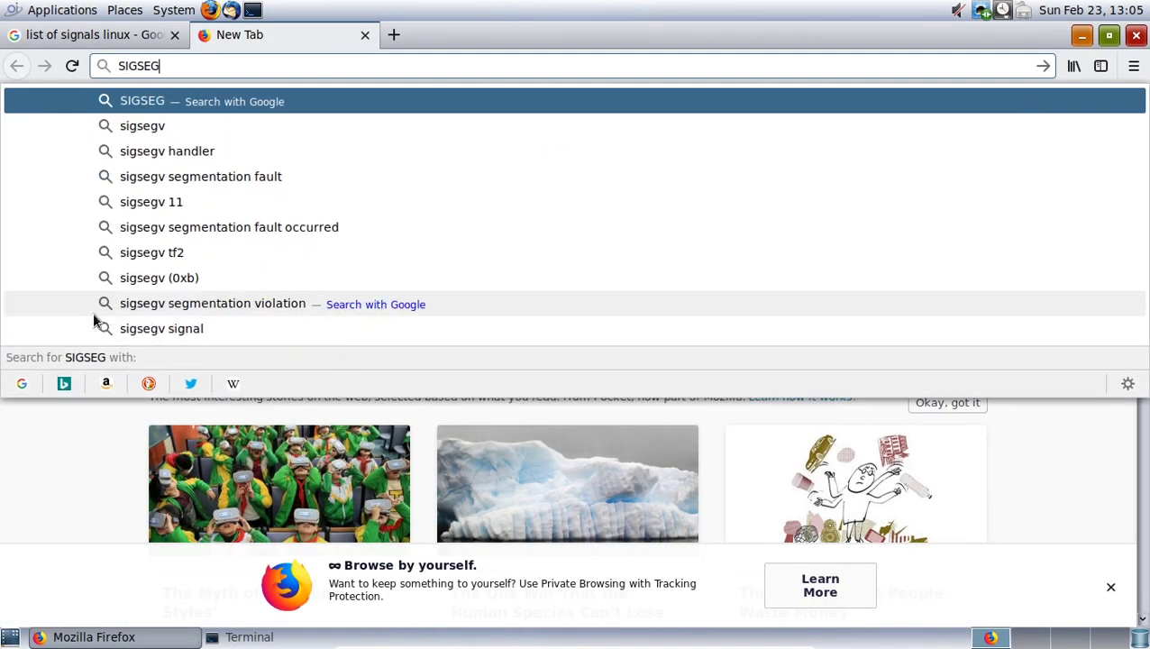
type("V")
key("Return")
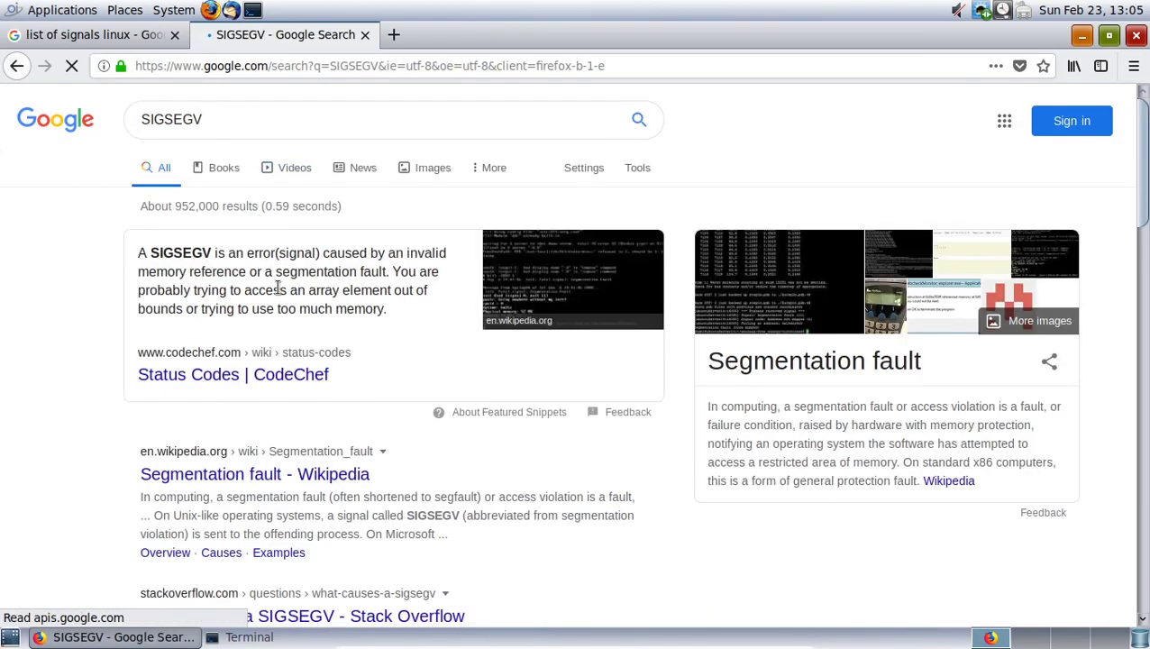
- Open CodeChef's Status Codes page and read its explanations of the SIGSEGV, SIGABRT, SIGFPE and NZEC errors
left_click(298, 377)
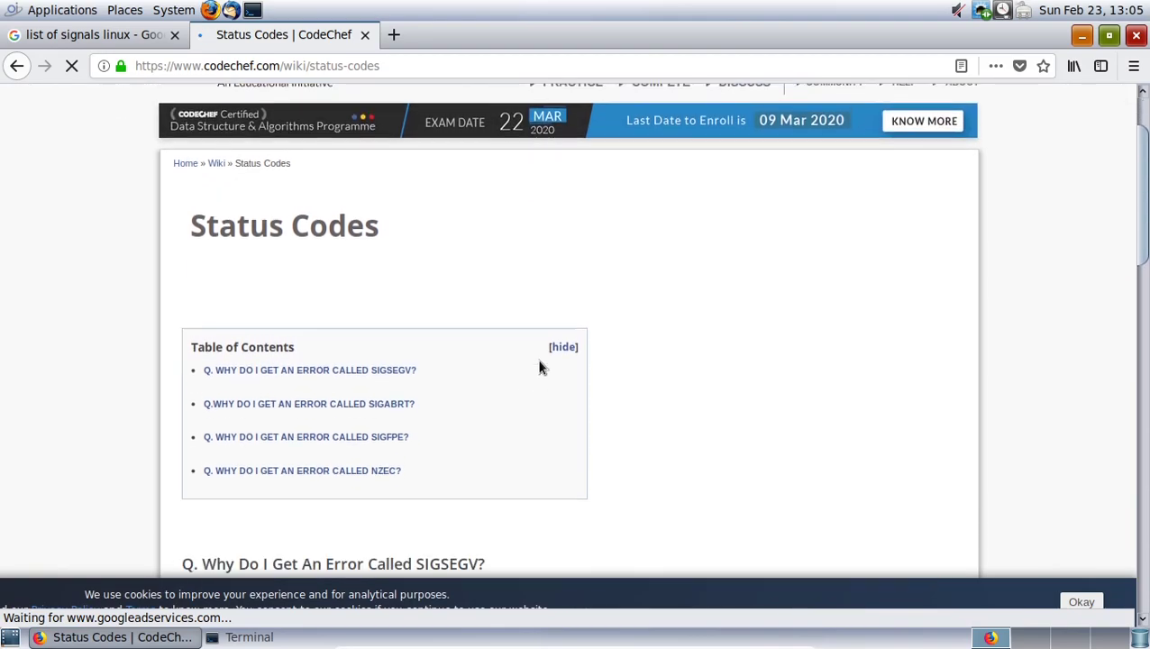
scroll(570, 328, "down", 4)
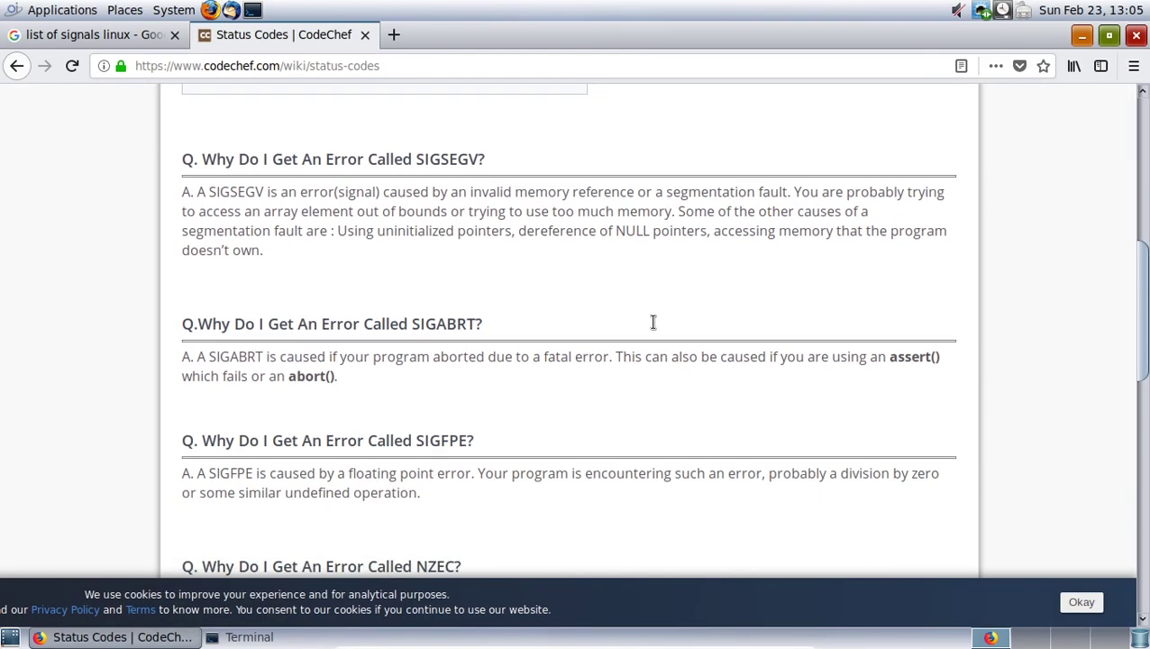
scroll(631, 361, "down", 3)
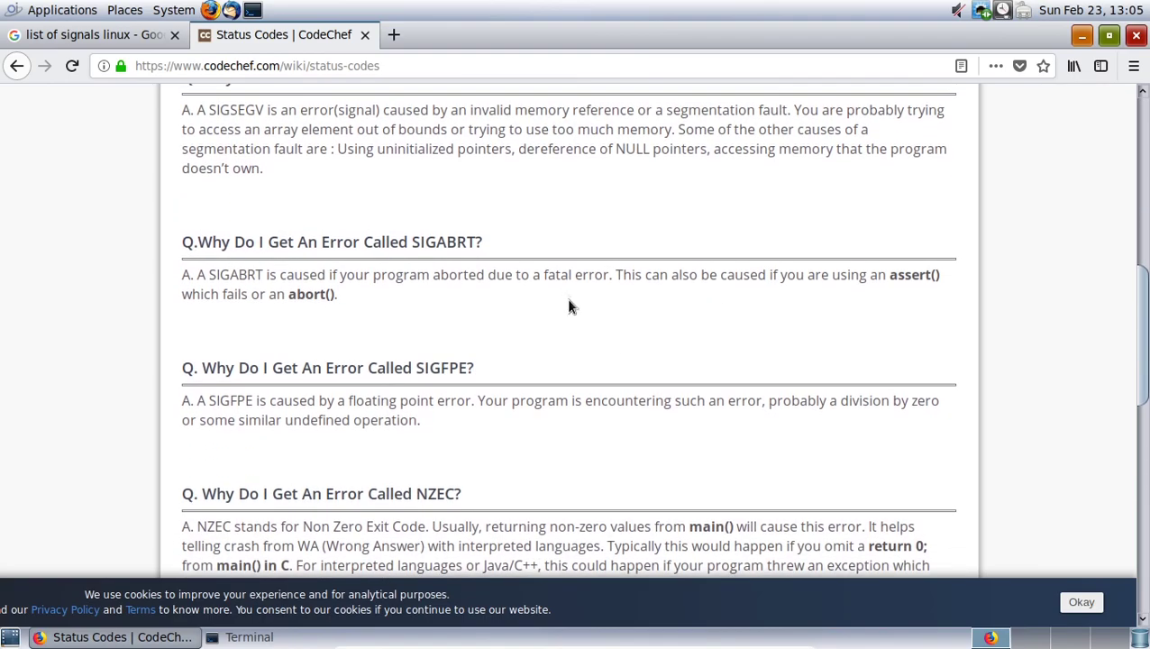
scroll(563, 284, "down", 2)
scroll(559, 248, "down", 2)
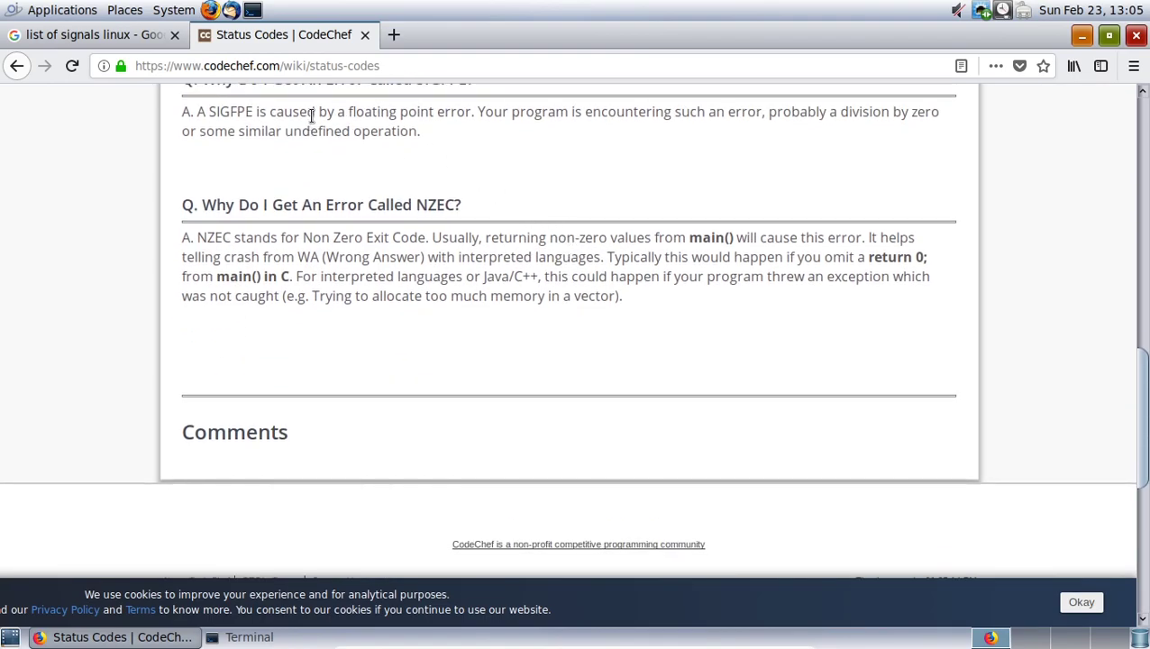
- Return to the "list of signals linux" results and open the remaining rows of the featured signal table
left_click(125, 37)
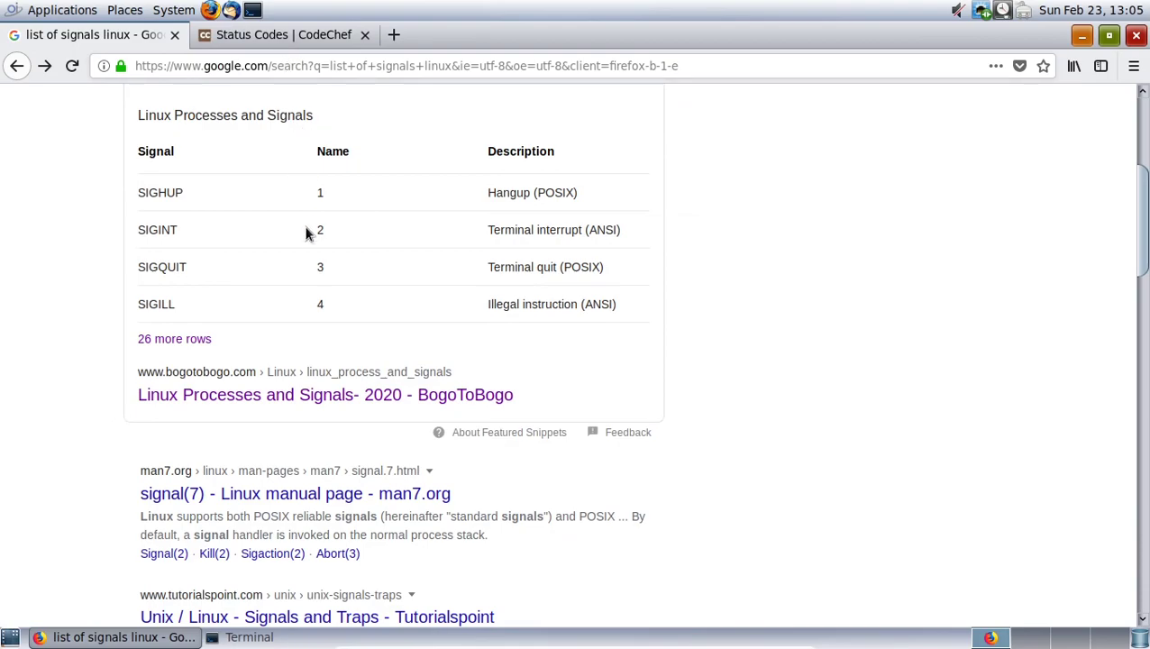
left_click(188, 343)
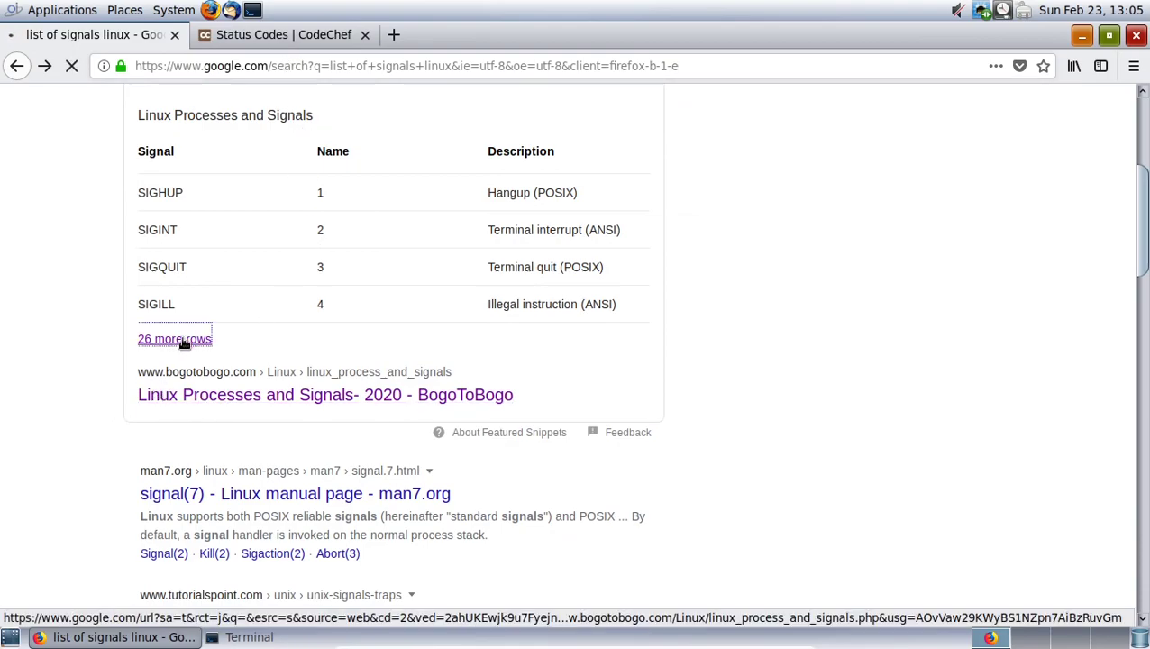